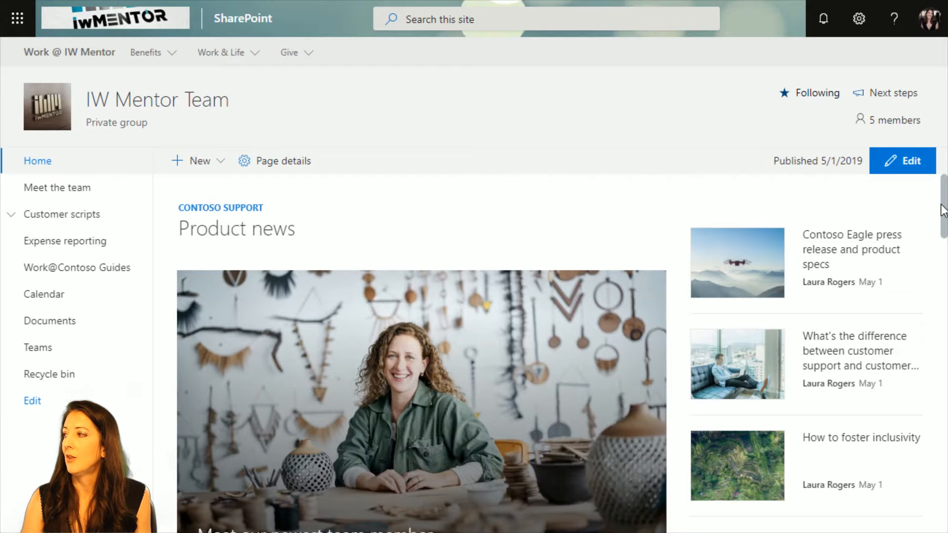
Try to create a new site page from the Blank template, and reload it.
{"action": "mouse_move", "coordinate": [944, 206]}
{"action": "left_mouse_down"}
{"action": "mouse_move", "coordinate": [946, 499]}
{"action": "mouse_move", "coordinate": [946, 206]}
{"action": "left_mouse_up"}
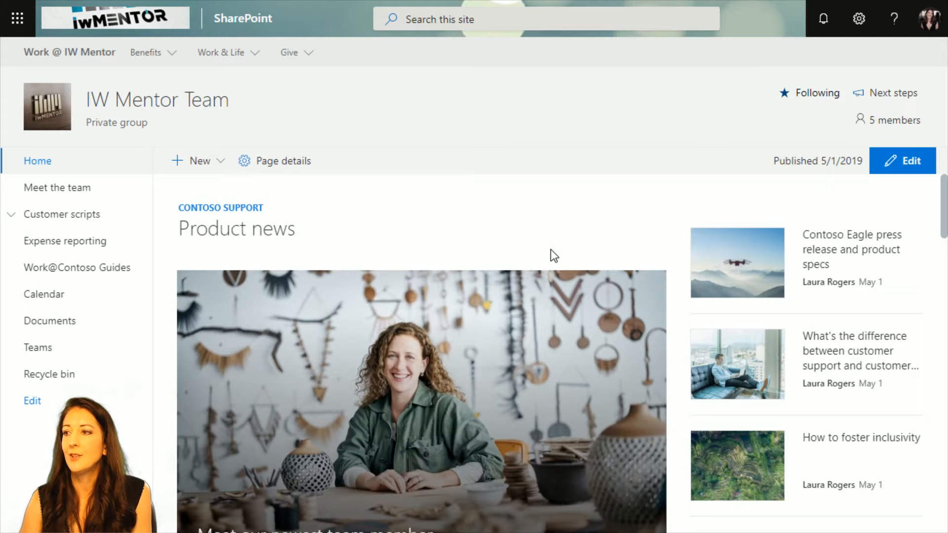
{"action": "left_click", "coordinate": [183, 160]}
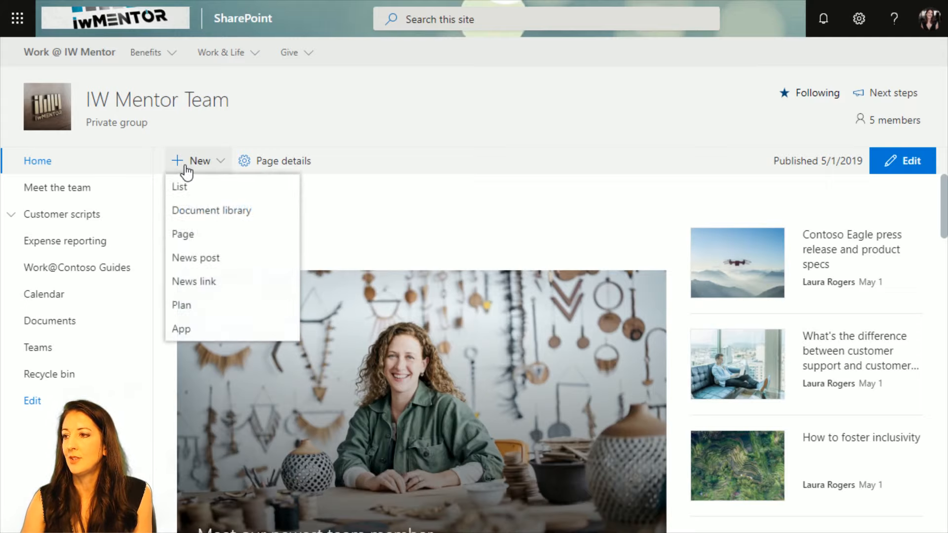
{"action": "left_click", "coordinate": [211, 240]}
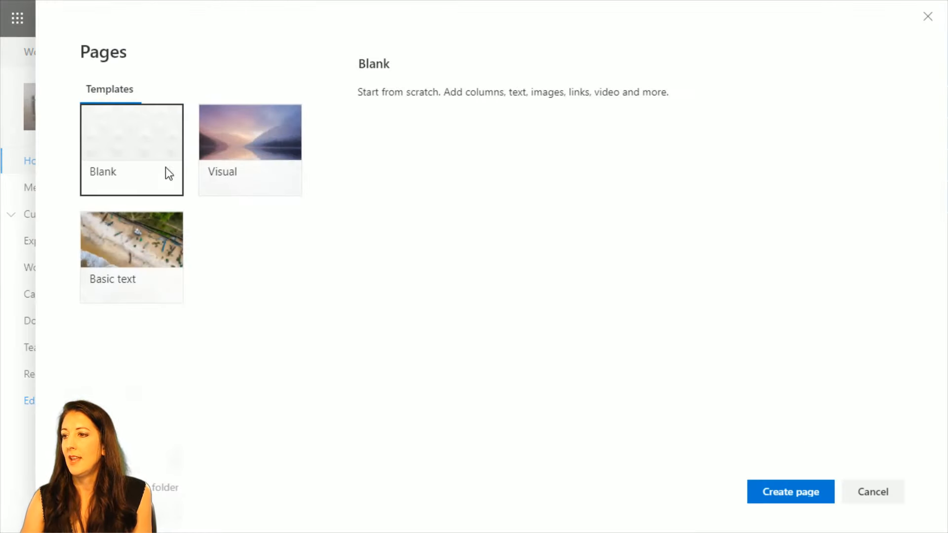
{"action": "left_click", "coordinate": [792, 494]}
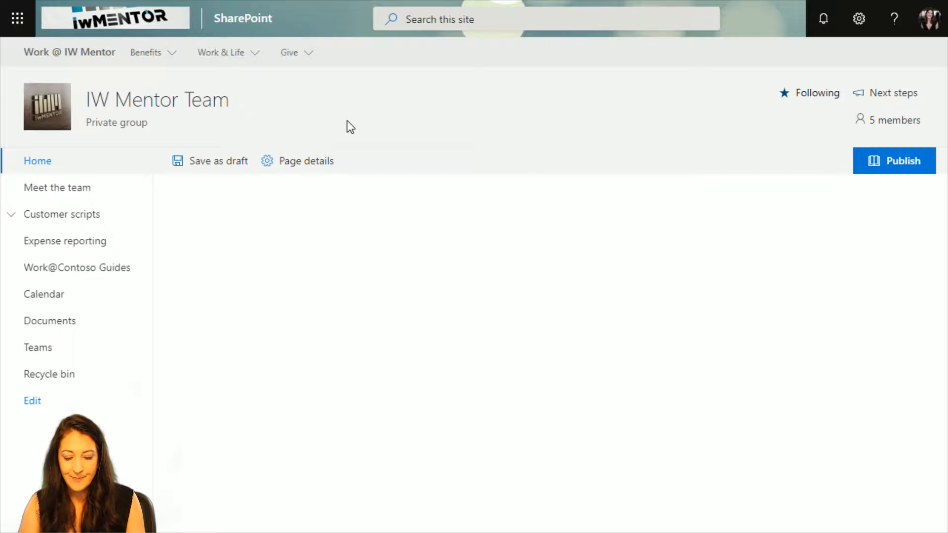
{"action": "key", "text": "F5"}
{"action": "left_click", "coordinate": [563, 80]}
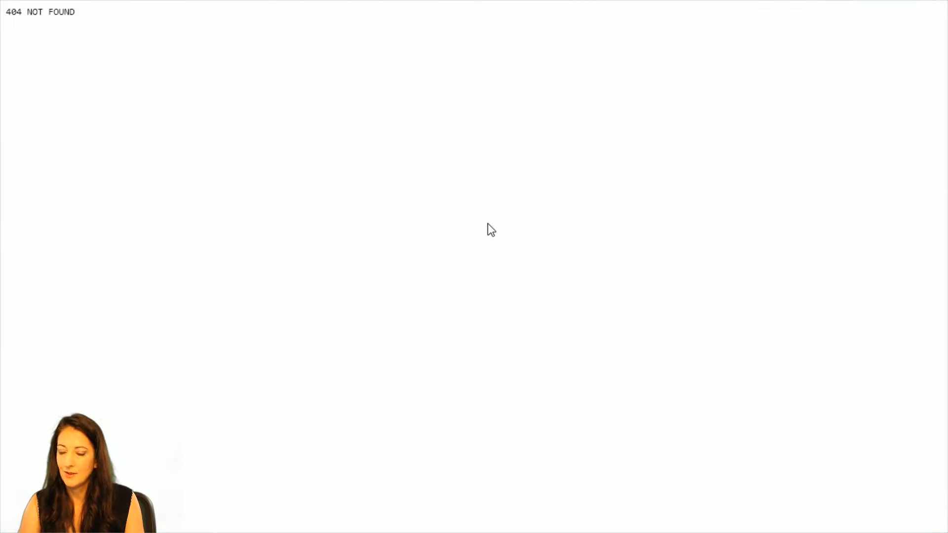
Exit full screen and shorten the page address to teams/iwmteam/SitePages to open the Site Pages library.
{"action": "key", "text": "F11"}
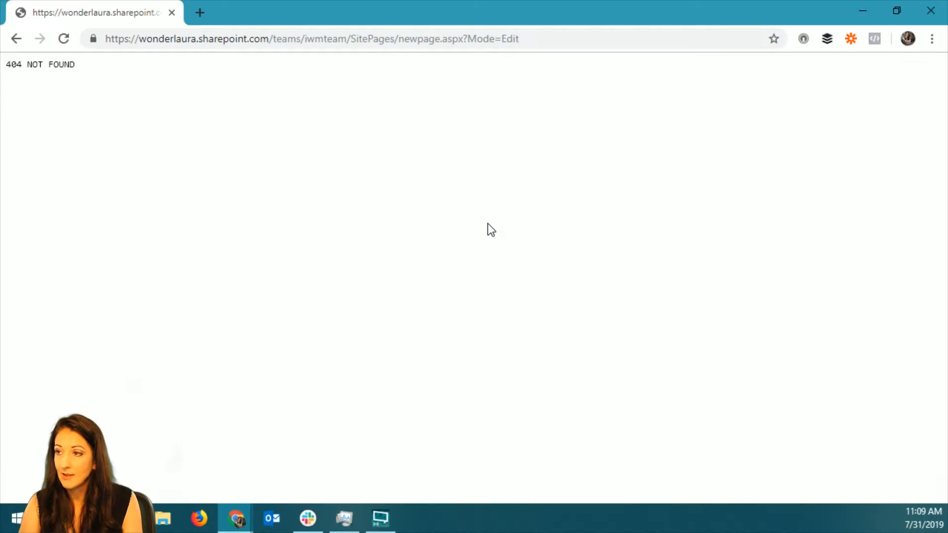
{"action": "left_click", "coordinate": [464, 39]}
{"action": "left_click", "coordinate": [436, 39]}
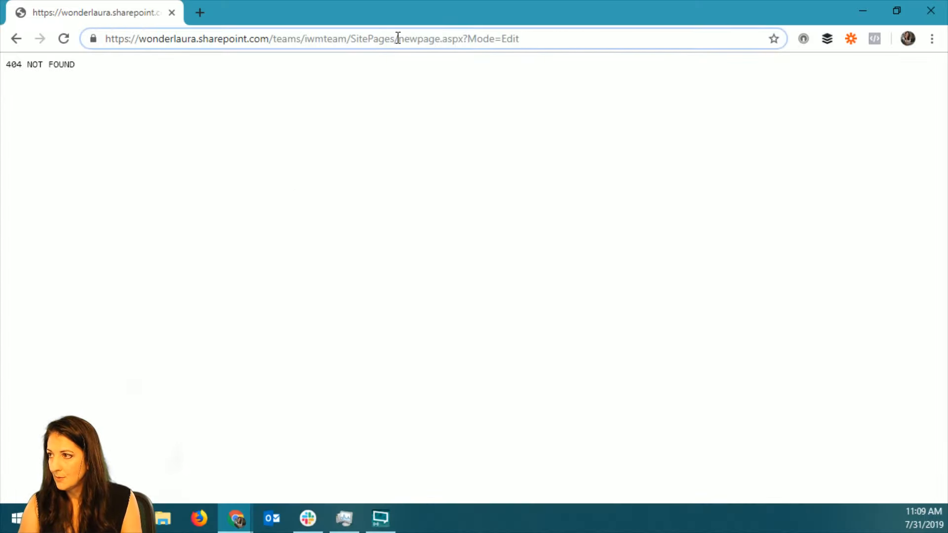
{"action": "left_click_drag", "start_coordinate": [398, 39], "coordinate": [609, 41]}
{"action": "key", "text": "BackSpace"}
{"action": "key", "text": "Return"}
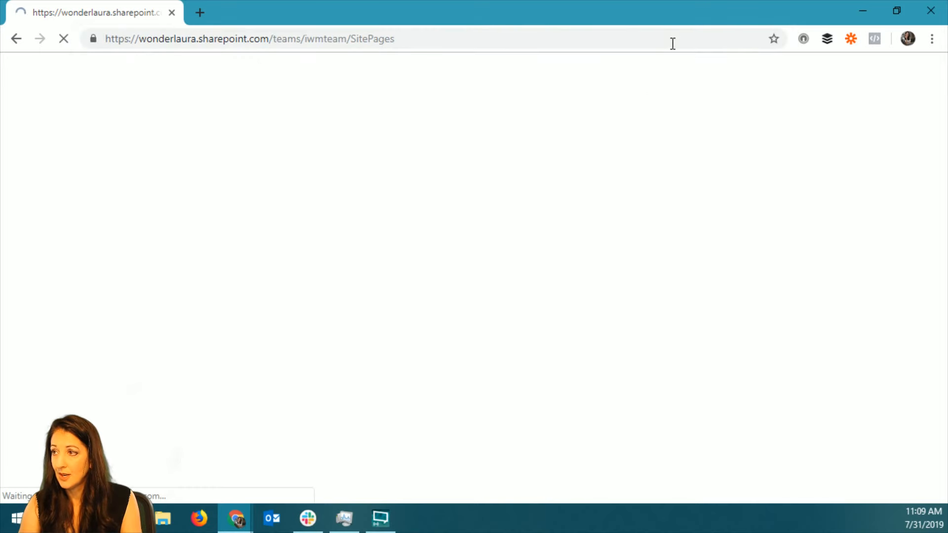
Open the Test-We.aspx page from the Site Pages library.
{"action": "scroll", "coordinate": [541, 315], "scroll_direction": "down", "scroll_amount": 3}
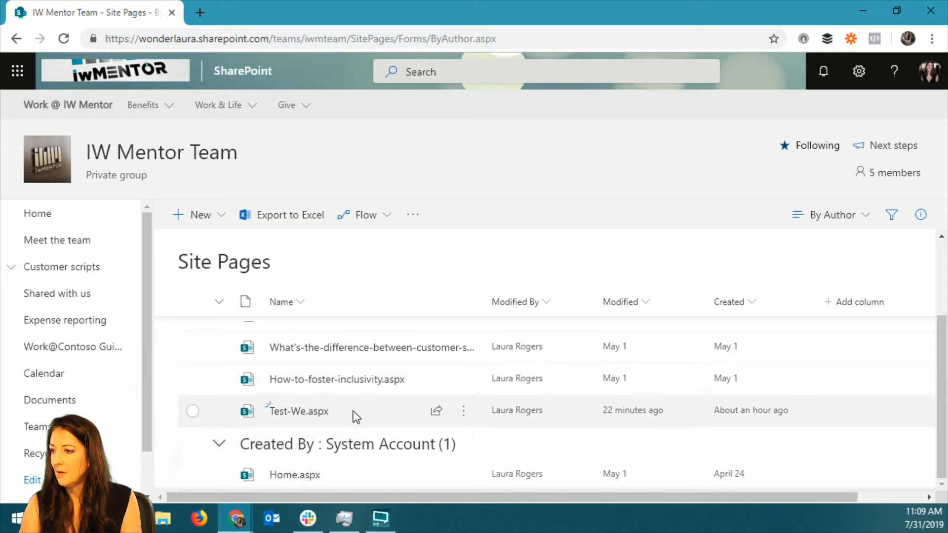
{"action": "left_click", "coordinate": [352, 411]}
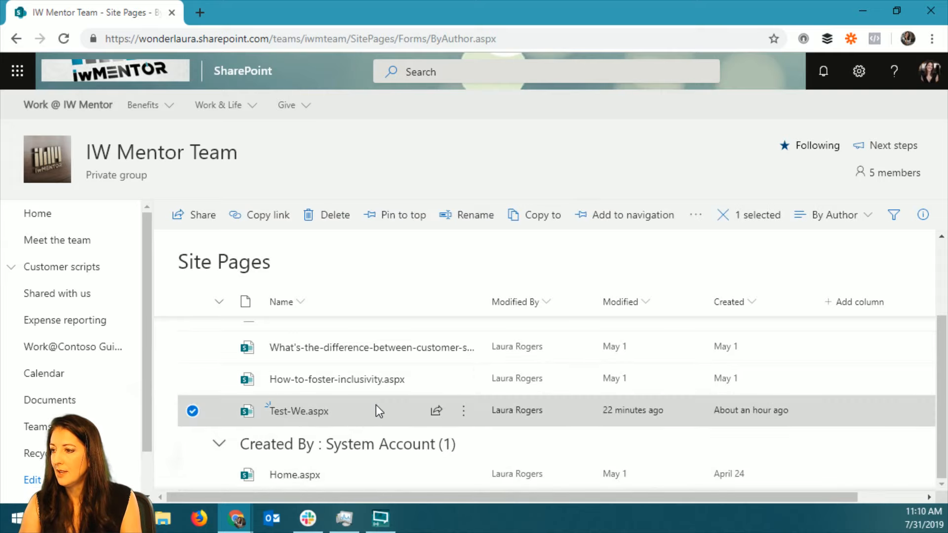
{"action": "scroll", "coordinate": [375, 405], "scroll_direction": "up", "scroll_amount": 2}
{"action": "scroll", "coordinate": [376, 405], "scroll_direction": "down", "scroll_amount": 2}
{"action": "left_click", "coordinate": [291, 417]}
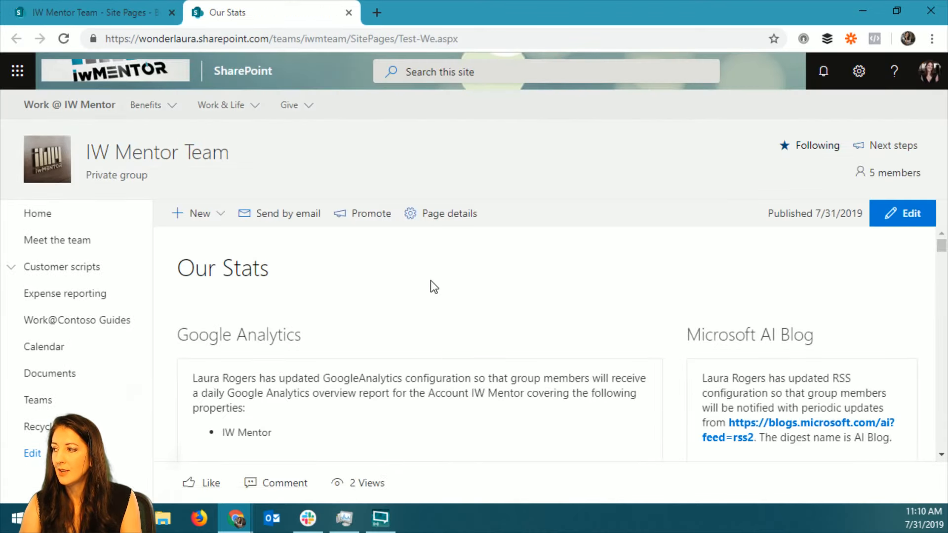
Create a new page from the Basic text template, starting from the Our Stats page.
{"action": "left_click", "coordinate": [205, 214]}
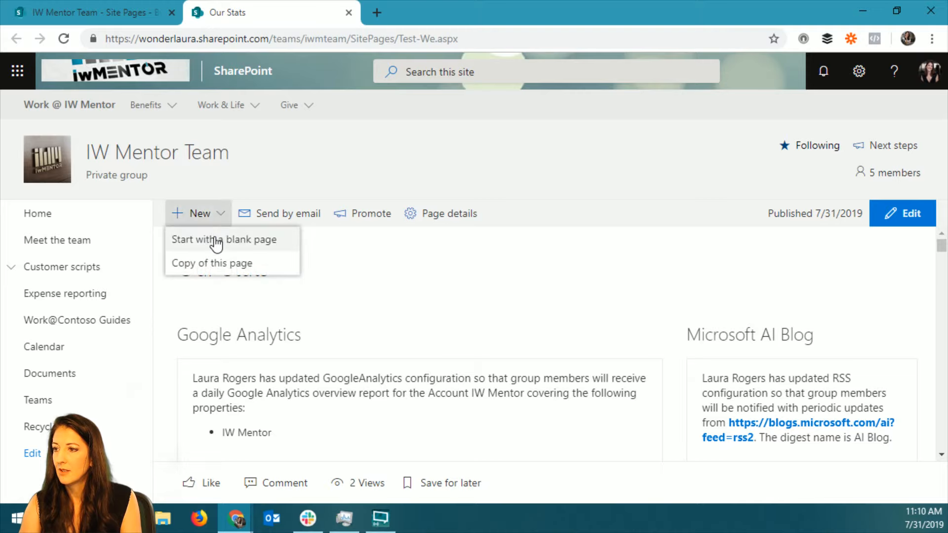
{"action": "left_click", "coordinate": [216, 241]}
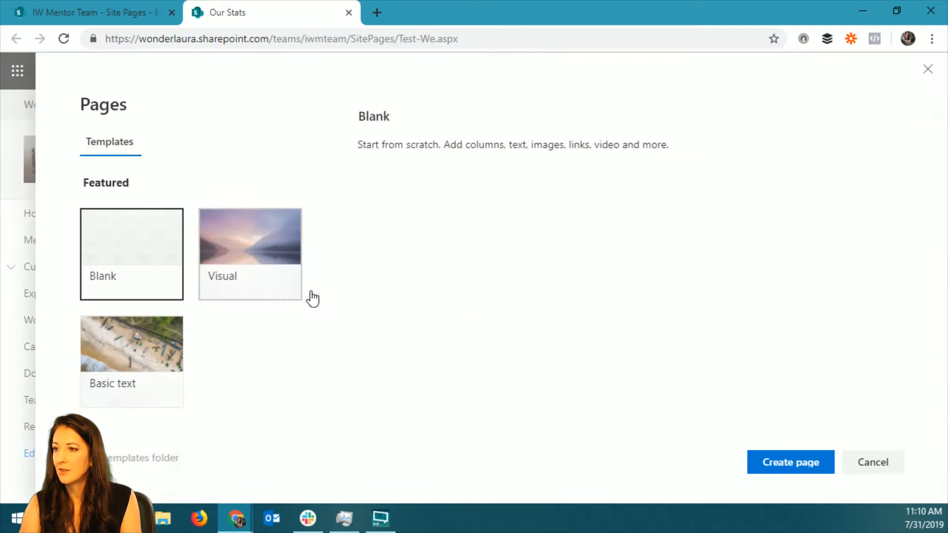
{"action": "left_click", "coordinate": [148, 367]}
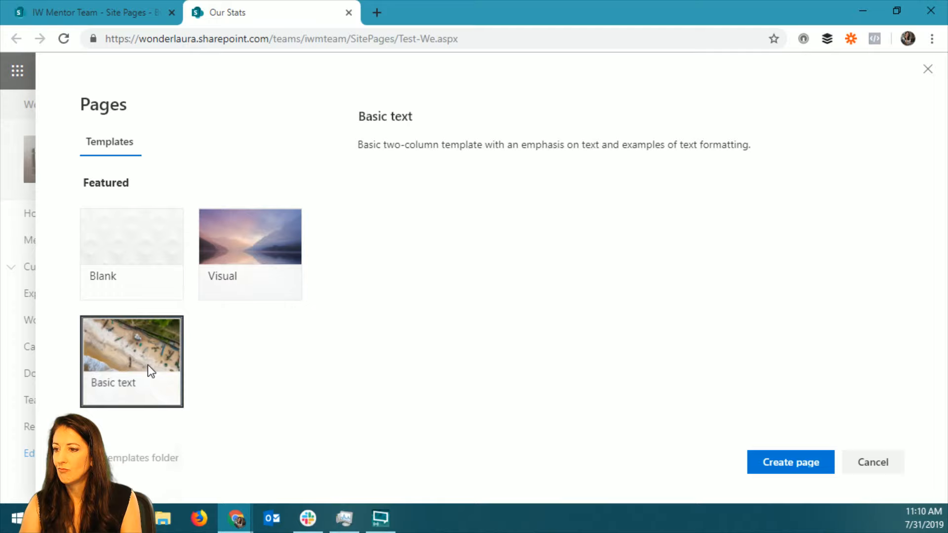
{"action": "left_click", "coordinate": [140, 265]}
{"action": "left_click", "coordinate": [148, 401]}
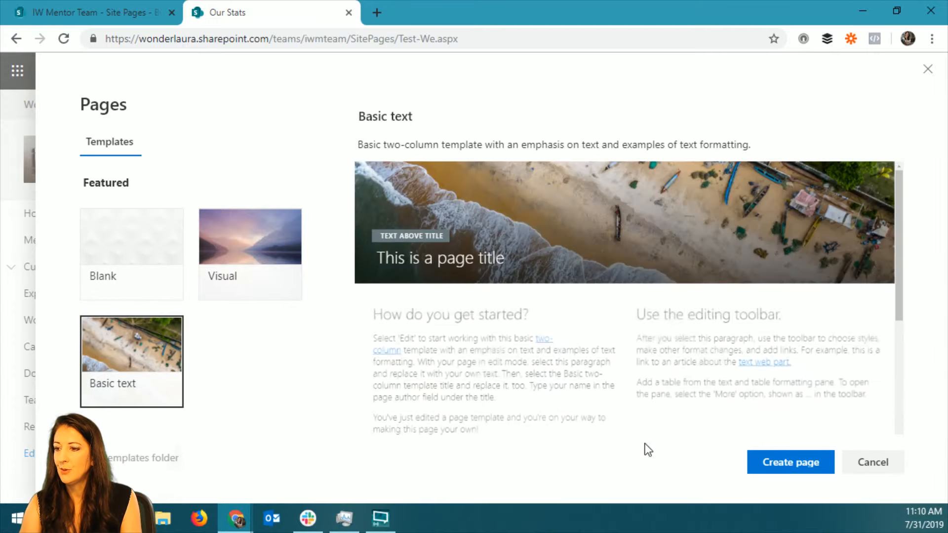
{"action": "left_click", "coordinate": [786, 464]}
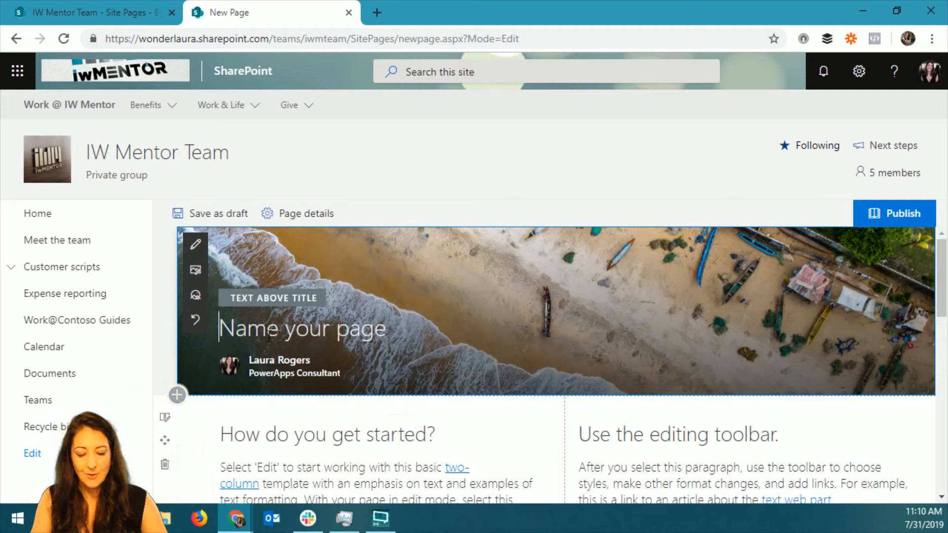
Name the page "Test Power Hour Connectors".
{"action": "type", "text": "Test Poer"}
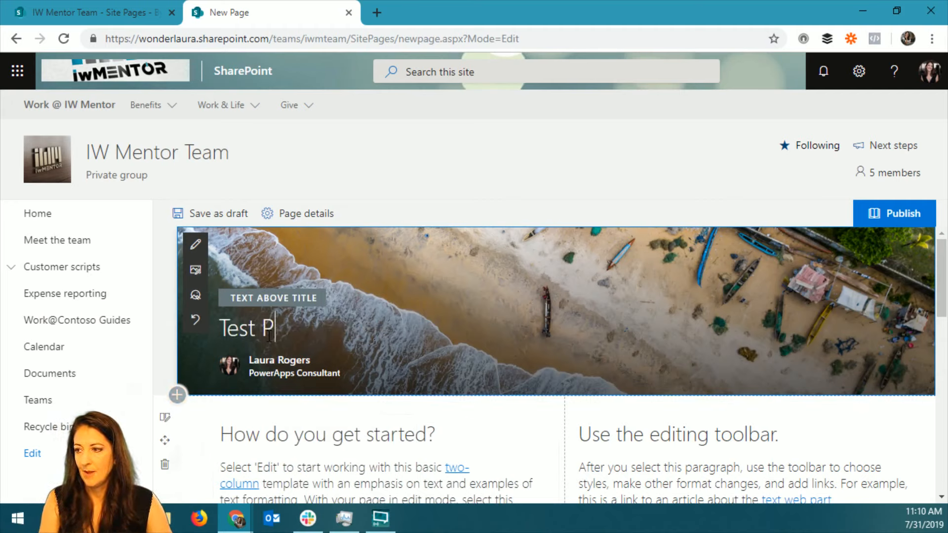
{"action": "key", "text": "BackSpace"}
{"action": "key", "text": "BackSpace"}
{"action": "type", "text": "wer "}
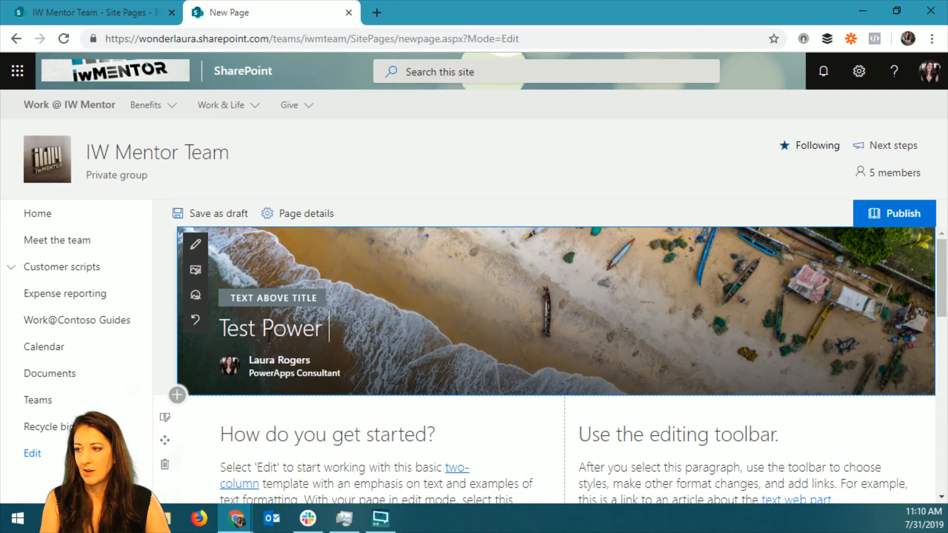
{"action": "type", "text": "Hour Connectors"}
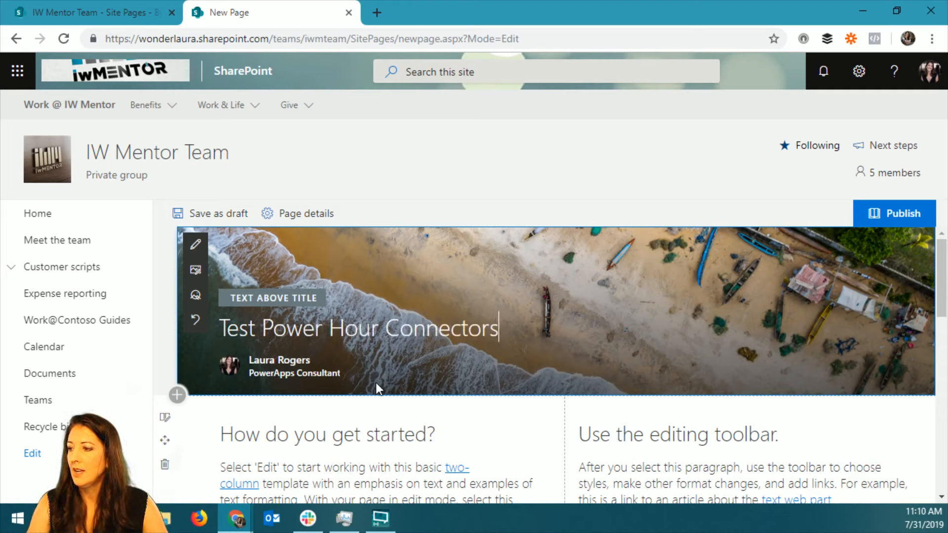
Delete the "How do you get started?" web part and both template text sections, and save the page as a draft.
{"action": "mouse_move", "coordinate": [387, 432]}
{"action": "left_click", "coordinate": [197, 453]}
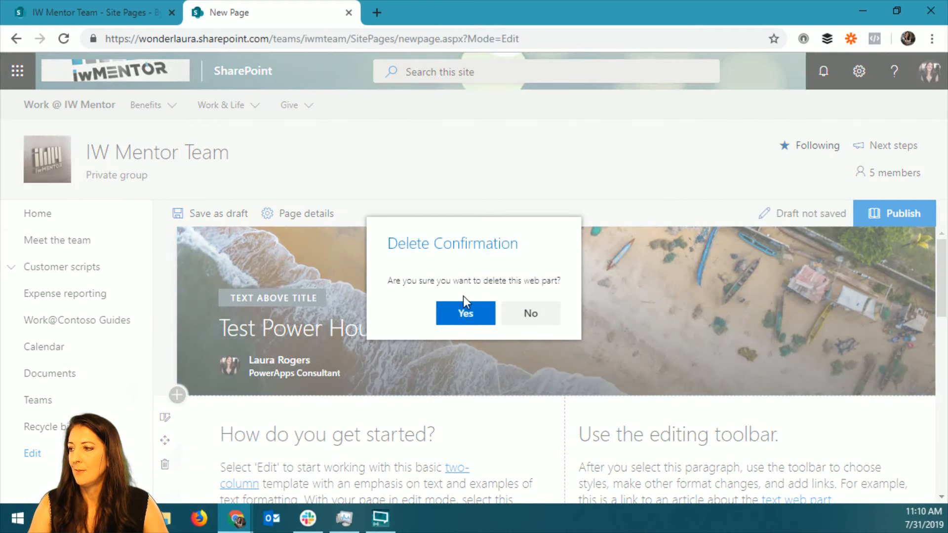
{"action": "left_click", "coordinate": [463, 311]}
{"action": "left_click", "coordinate": [169, 466]}
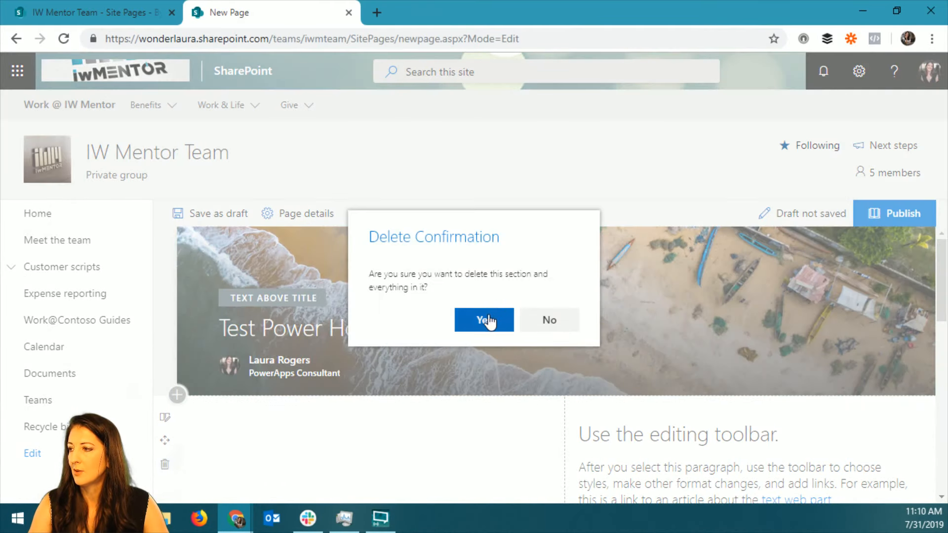
{"action": "left_click", "coordinate": [483, 318]}
{"action": "left_click", "coordinate": [165, 465]}
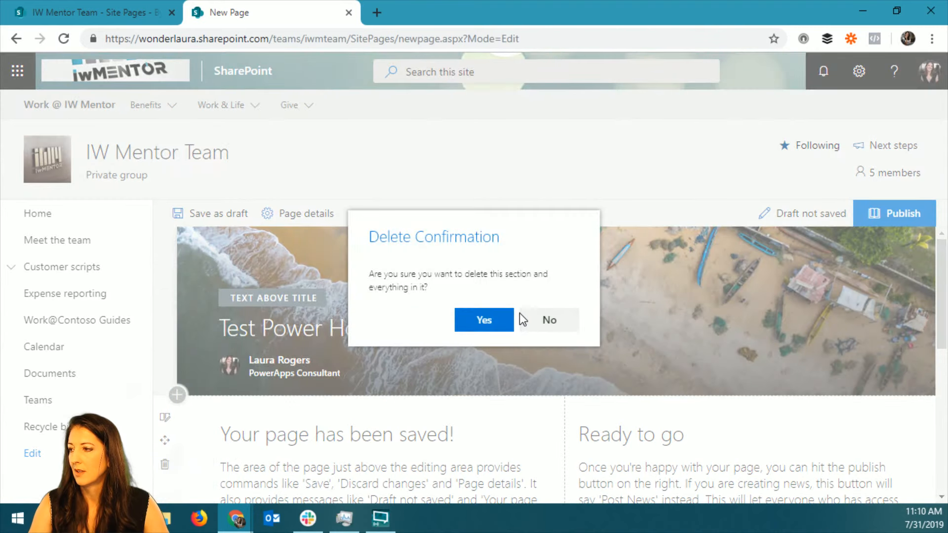
{"action": "left_click", "coordinate": [499, 318]}
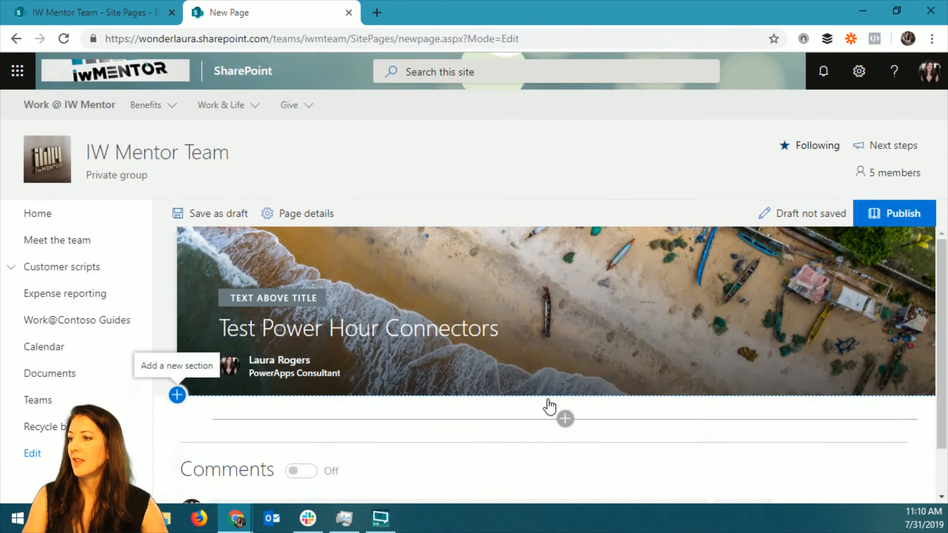
{"action": "left_click", "coordinate": [209, 217]}
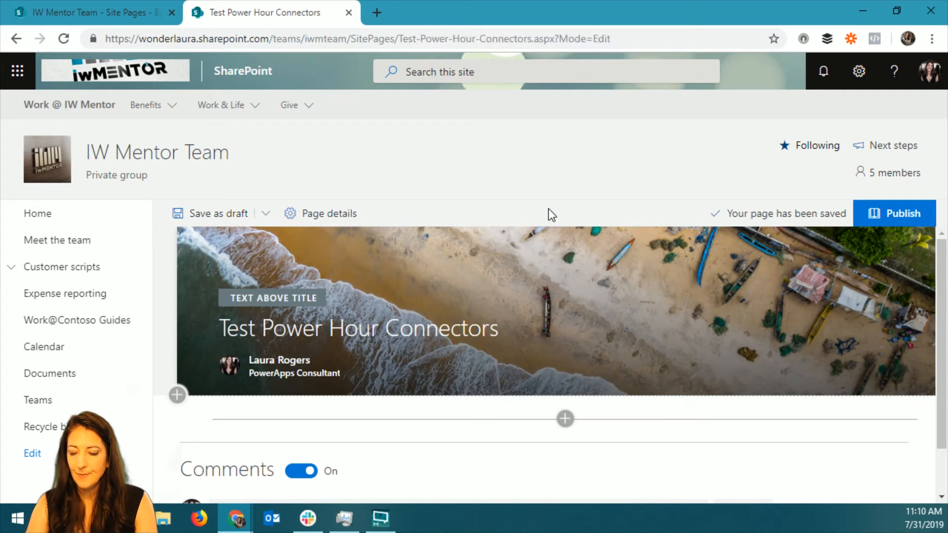
Return to full screen and change the page title area's layout to Plain.
{"action": "key", "text": "F11"}
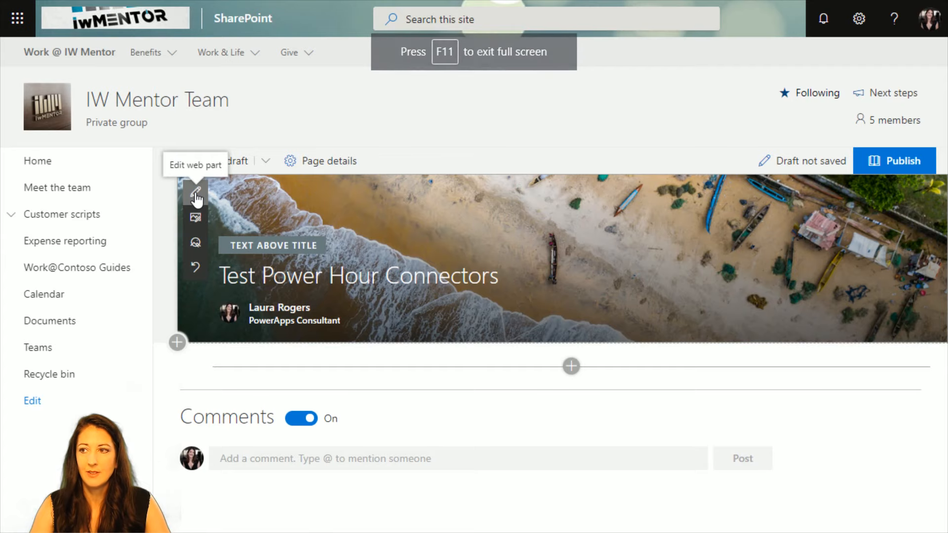
{"action": "left_click", "coordinate": [196, 194]}
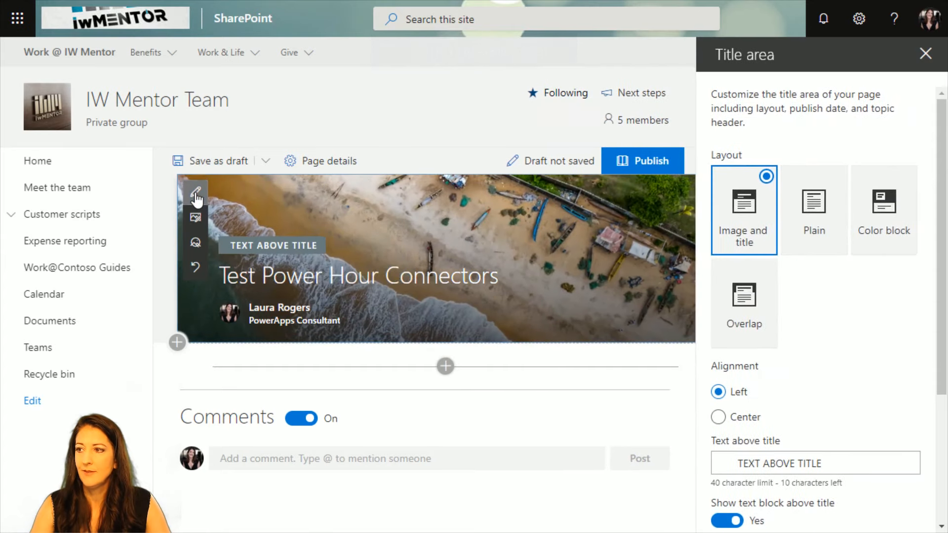
{"action": "left_click", "coordinate": [835, 179]}
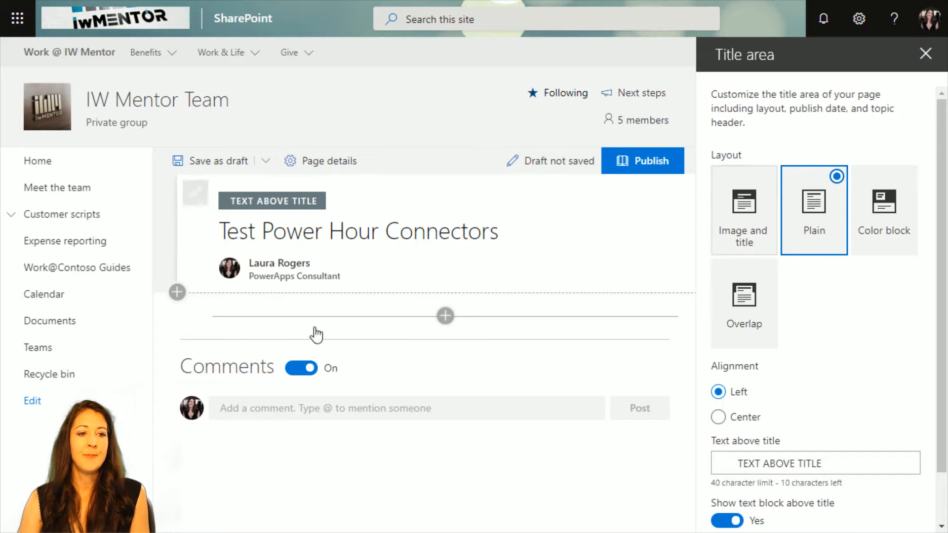
{"action": "left_click", "coordinate": [925, 54]}
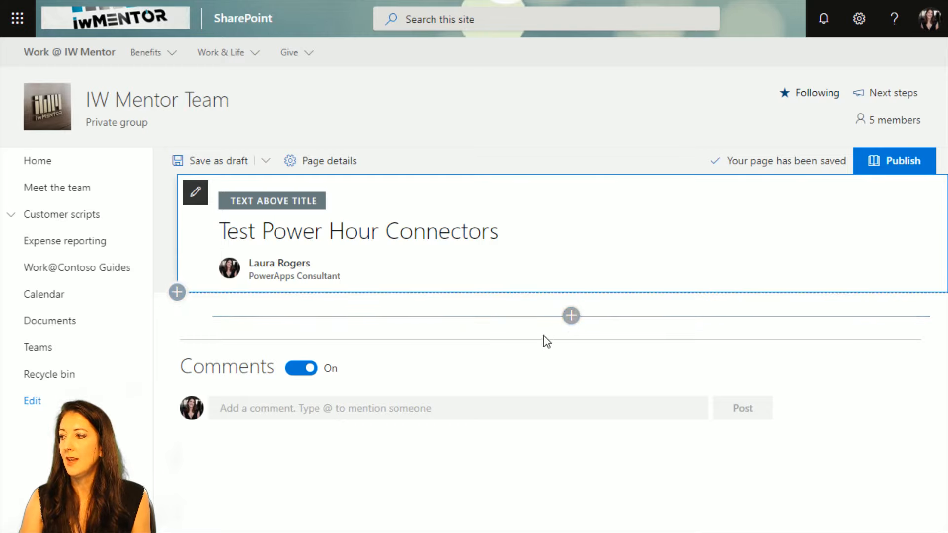
Browse the web parts, filter them to the Connectors category and add the Facebook Pages connector below the title area.
{"action": "left_click", "coordinate": [572, 316]}
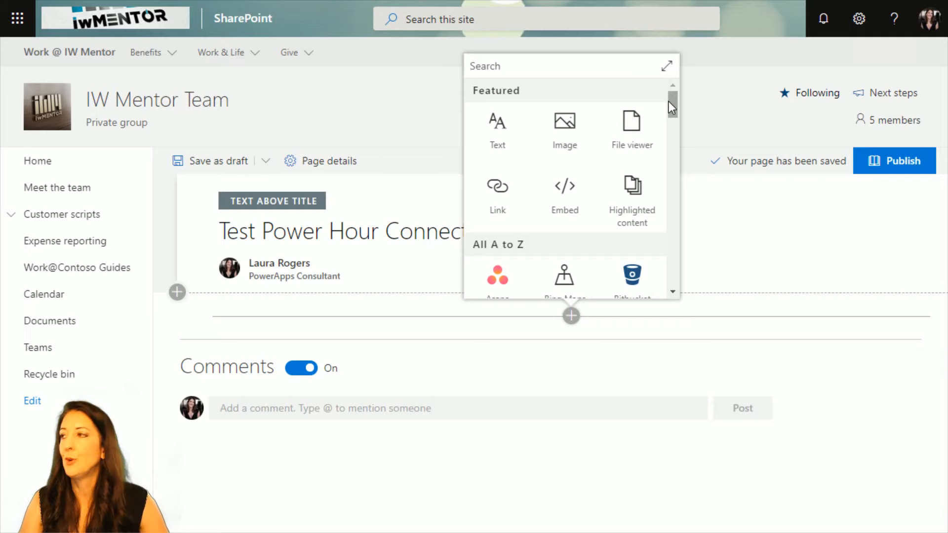
{"action": "left_click_drag", "start_coordinate": [670, 104], "coordinate": [670, 112]}
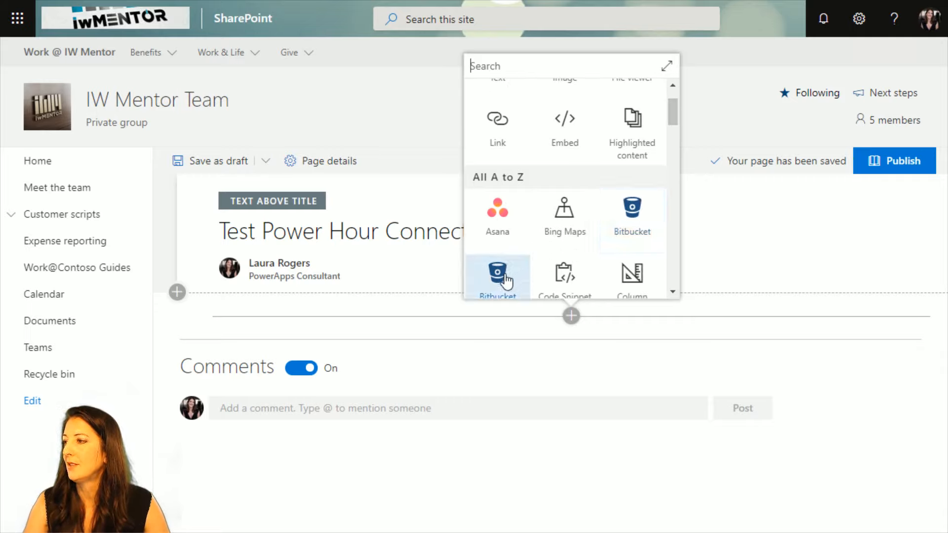
{"action": "left_click_drag", "start_coordinate": [673, 110], "coordinate": [668, 144]}
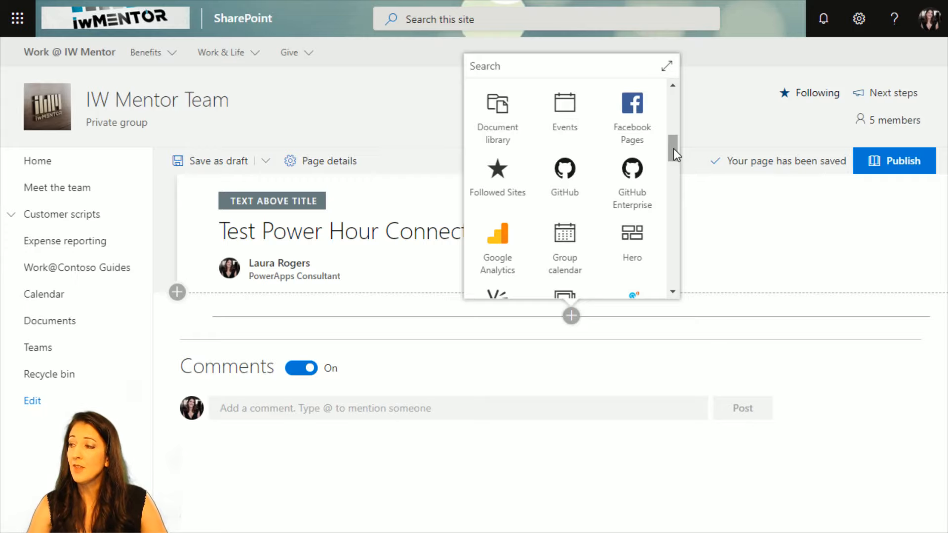
{"action": "left_click_drag", "start_coordinate": [674, 149], "coordinate": [670, 82]}
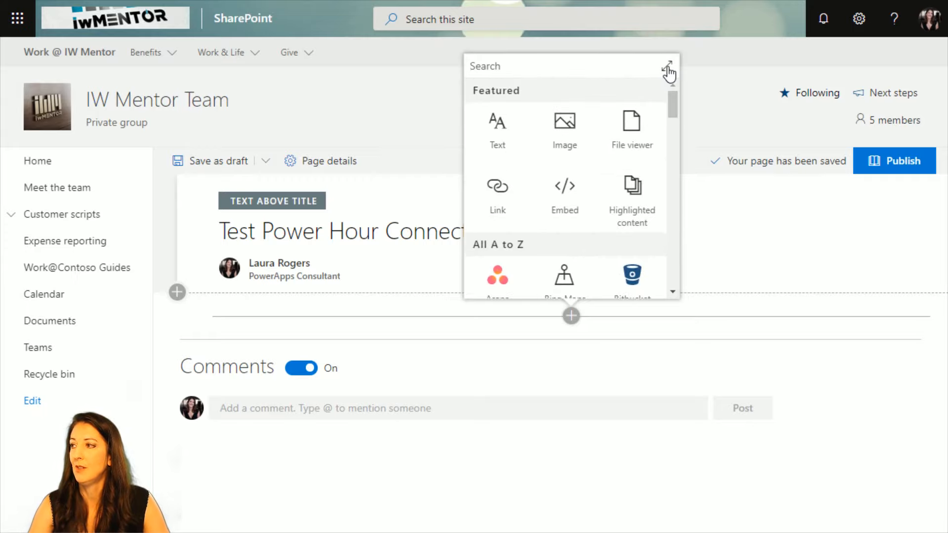
{"action": "left_click", "coordinate": [666, 66]}
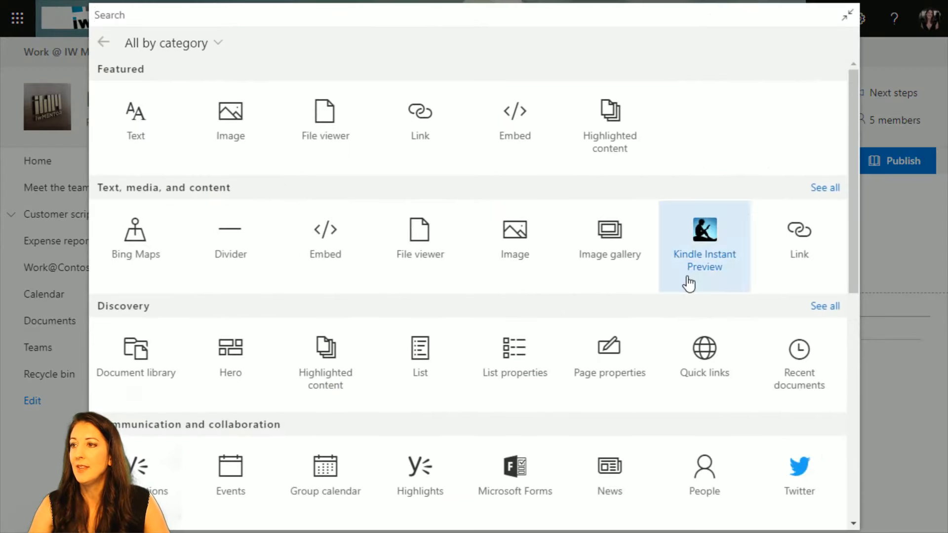
{"action": "left_click", "coordinate": [200, 42]}
{"action": "left_click", "coordinate": [171, 269]}
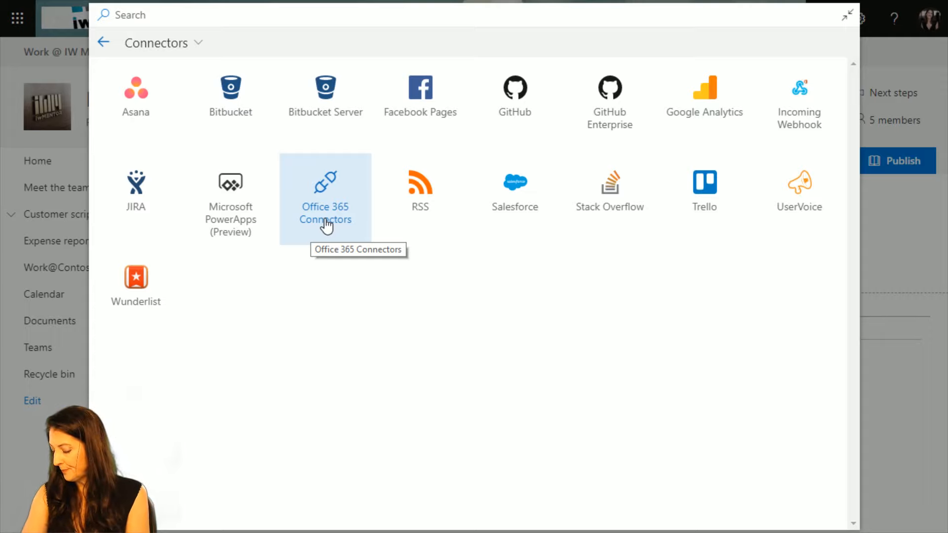
{"action": "left_click", "coordinate": [421, 92]}
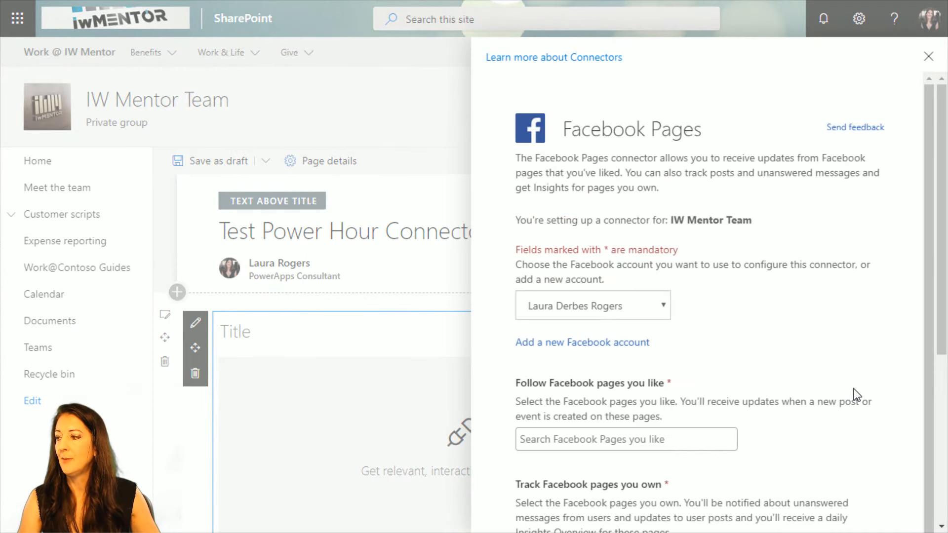
Track the owned IW Mentor Facebook page, with updates on posts and unanswered messages and the daily Insights Overview enabled.
{"action": "scroll", "coordinate": [747, 427], "scroll_direction": "down", "scroll_amount": 6}
{"action": "left_click", "coordinate": [657, 253]}
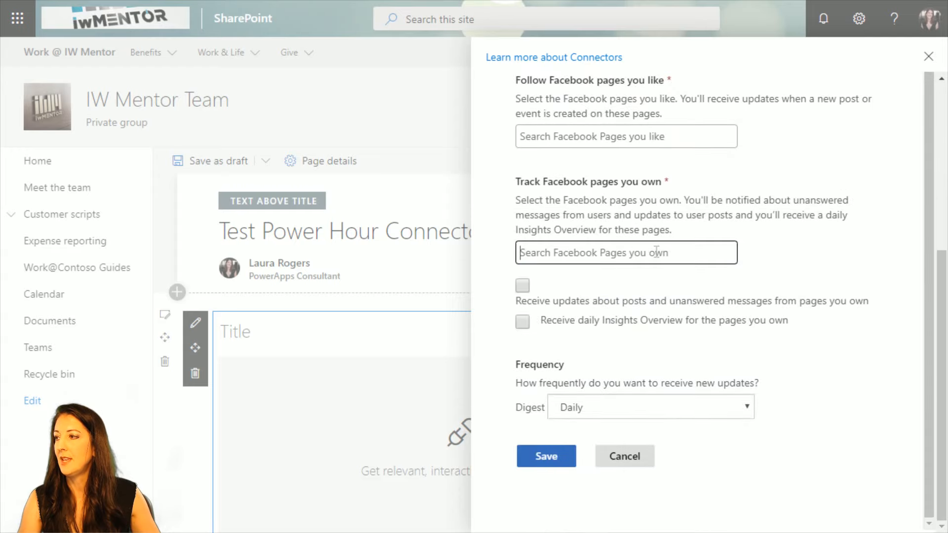
{"action": "left_click", "coordinate": [583, 308]}
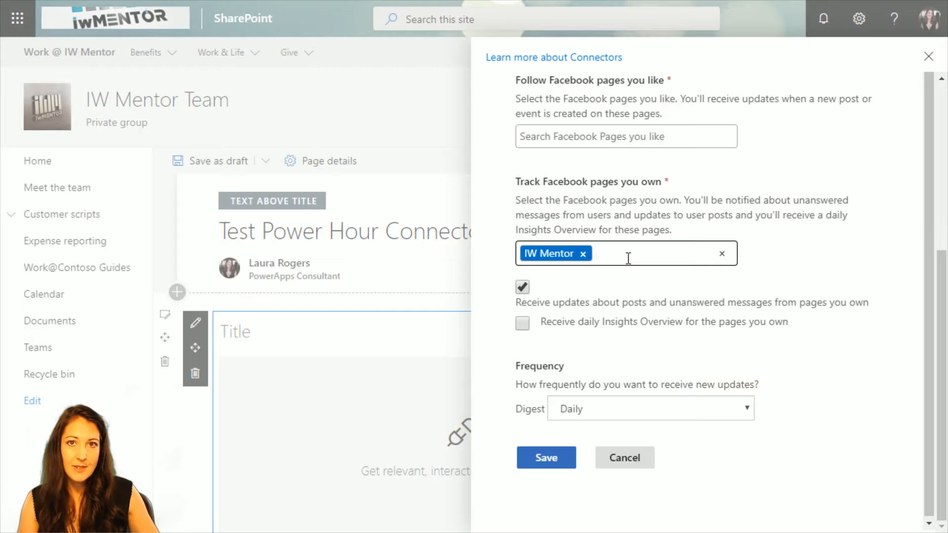
{"action": "left_click", "coordinate": [530, 325]}
Set the Facebook Pages connector's digest frequency to Every hour and save the connector configuration.
{"action": "left_click", "coordinate": [637, 415]}
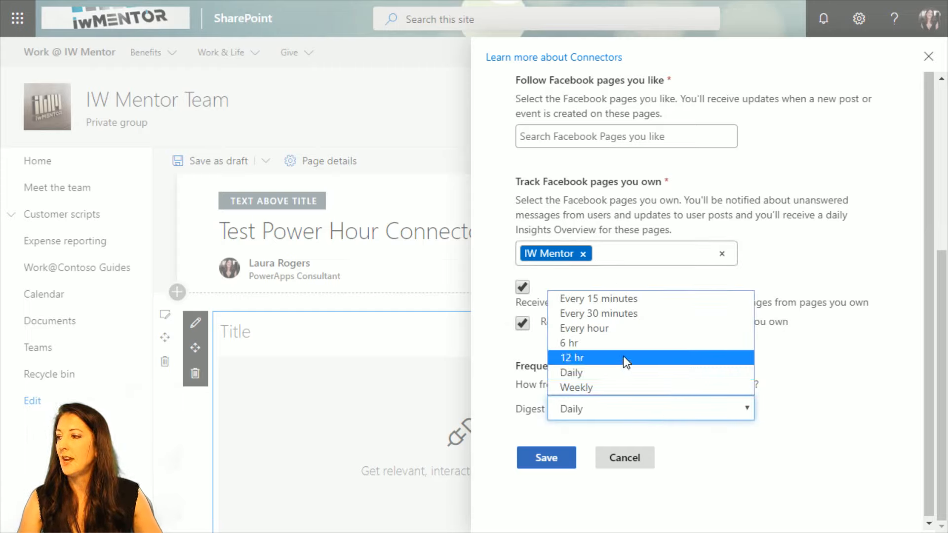
{"action": "left_click", "coordinate": [620, 327]}
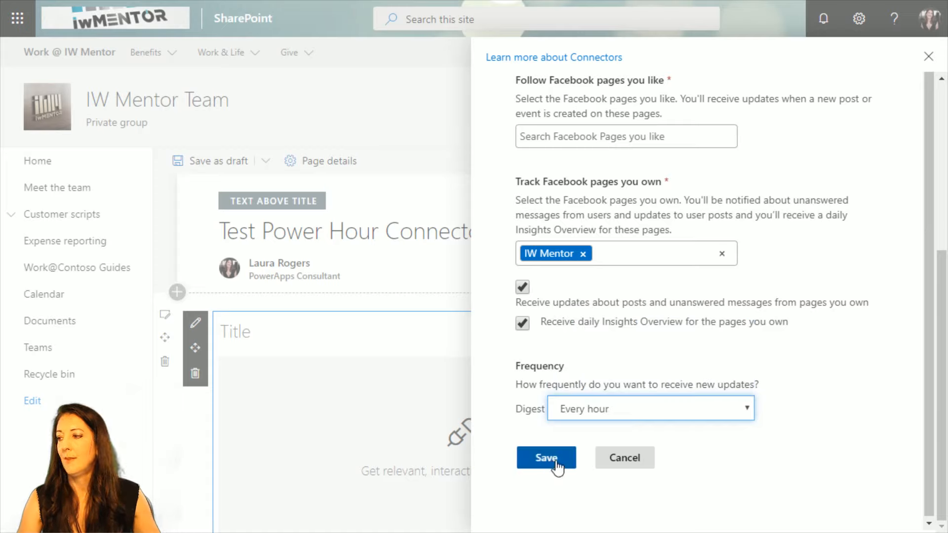
{"action": "left_click", "coordinate": [711, 410]}
{"action": "left_click", "coordinate": [711, 408]}
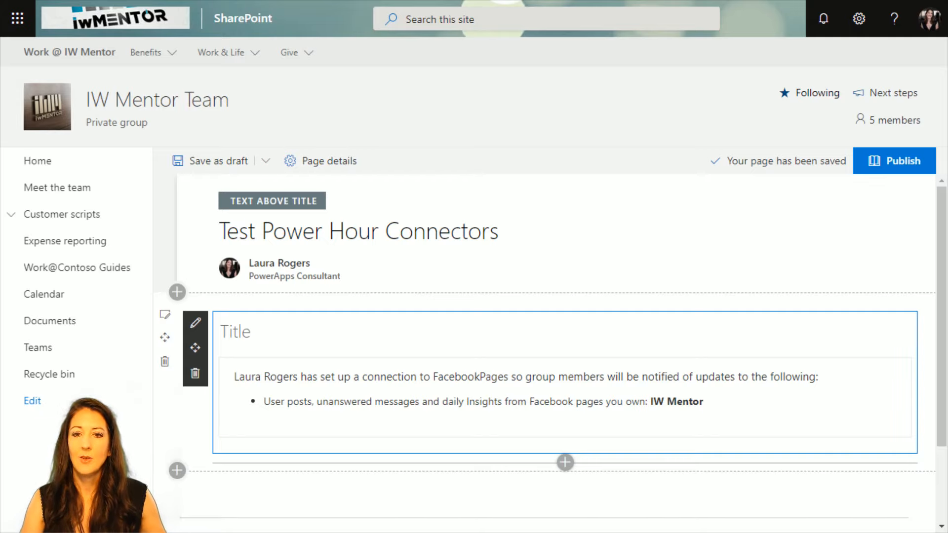
Title the Facebook Pages web part "IW Mentor Facebook".
{"action": "left_click", "coordinate": [257, 329]}
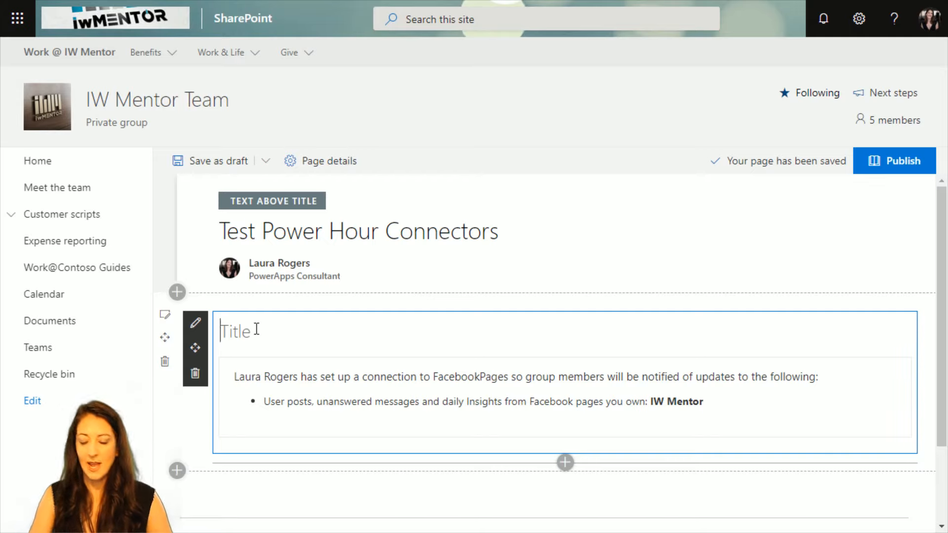
{"action": "type", "text": "IW "}
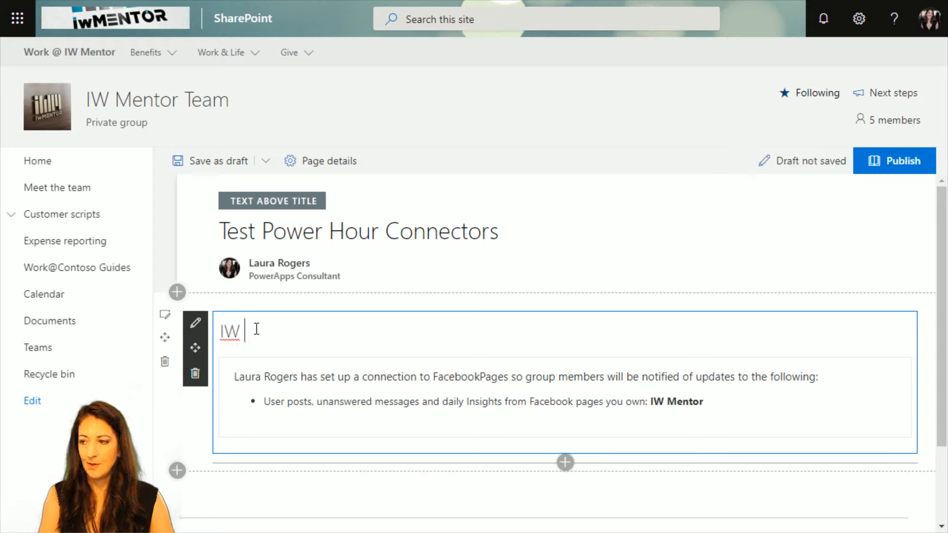
{"action": "type", "text": "Mentor F"}
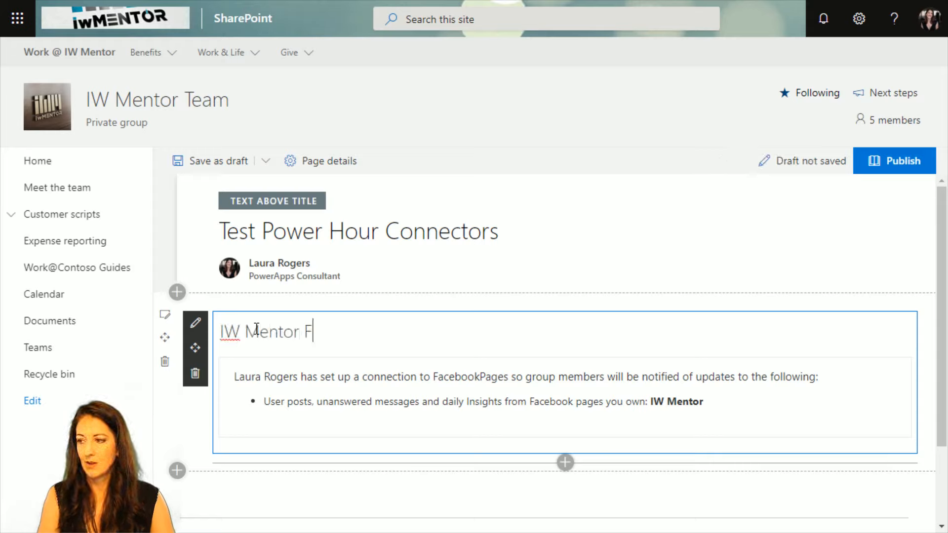
{"action": "type", "text": "acebook"}
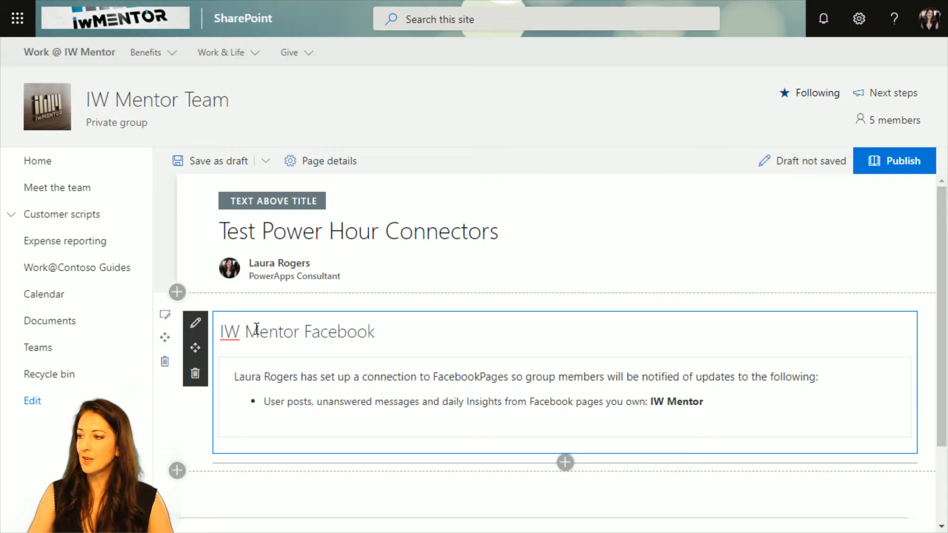
Insert the Office 365 Connectors web part from the Connectors category below the Facebook web part and open its connector list.
{"action": "scroll", "coordinate": [621, 430], "scroll_direction": "down", "scroll_amount": 2}
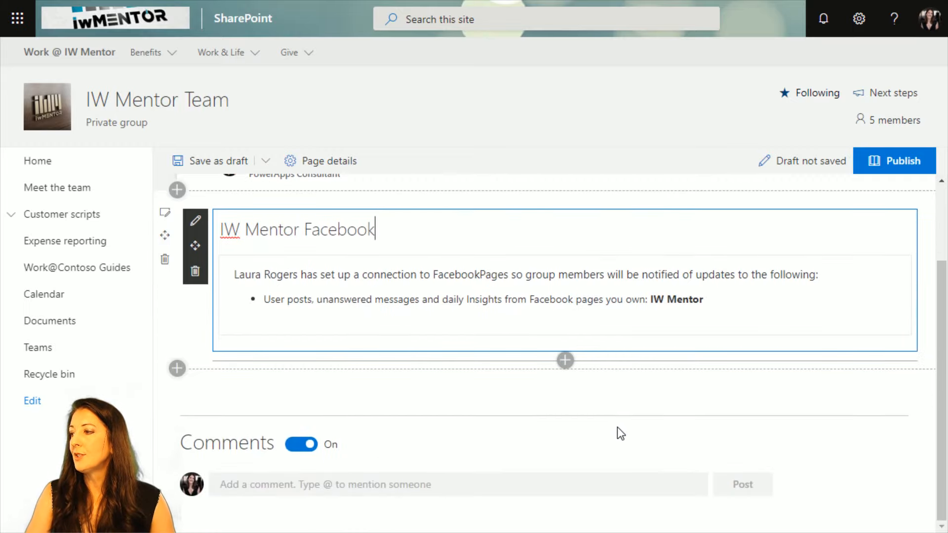
{"action": "left_click", "coordinate": [566, 360]}
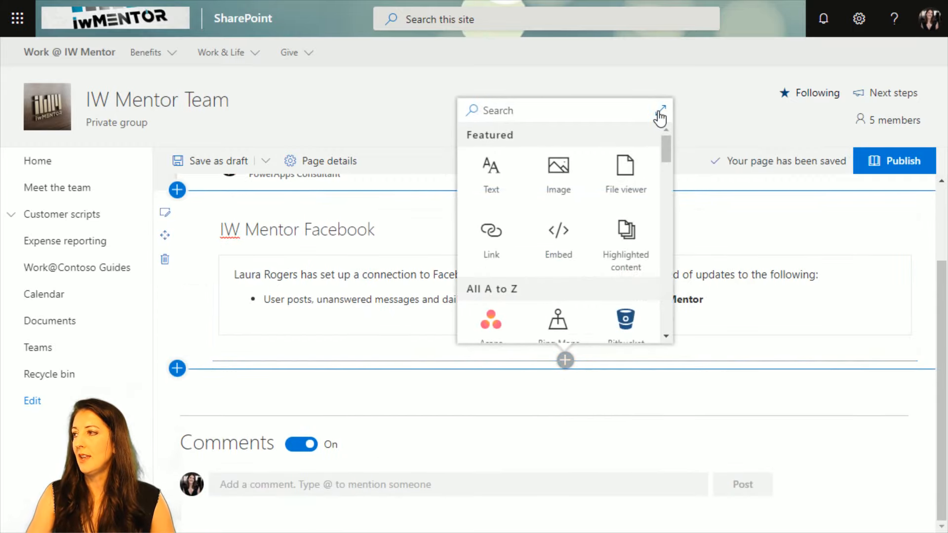
{"action": "left_click", "coordinate": [661, 109]}
{"action": "left_click", "coordinate": [153, 44]}
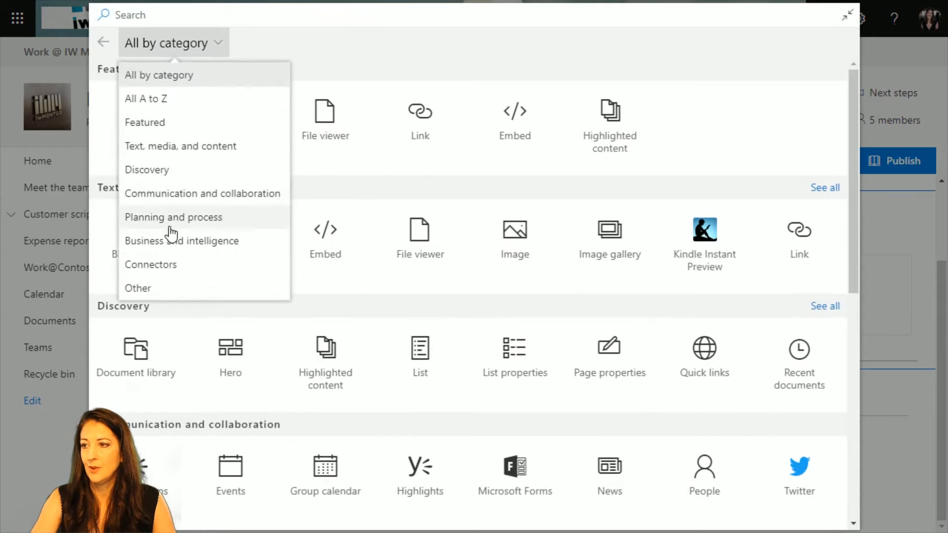
{"action": "left_click", "coordinate": [172, 265]}
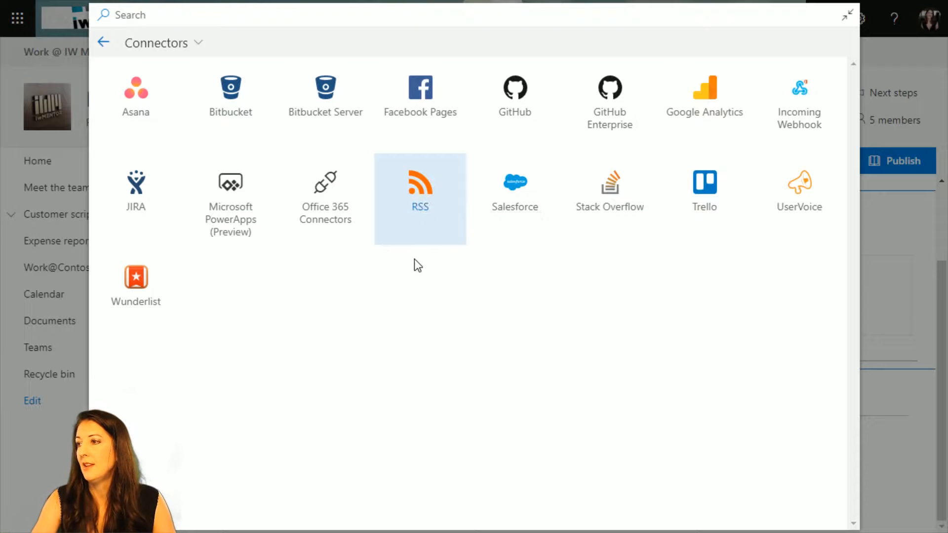
{"action": "left_click", "coordinate": [316, 203]}
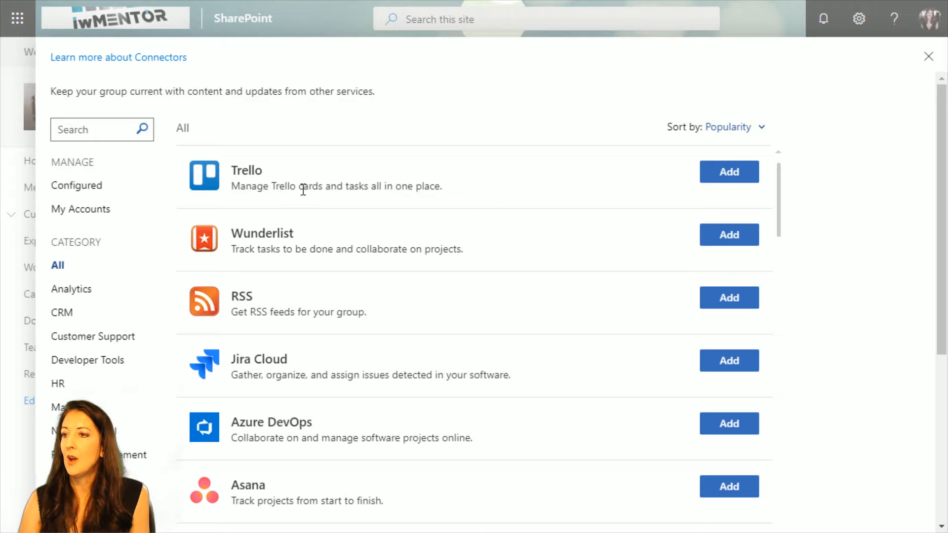
Browse the full list of available connectors through to its end to see which services can be added to the group.
{"action": "left_click_drag", "start_coordinate": [781, 193], "coordinate": [785, 264]}
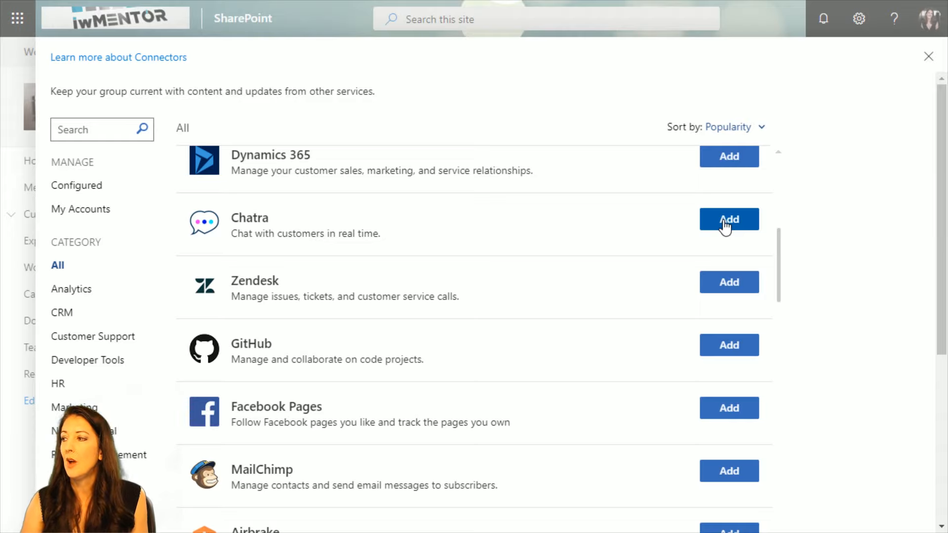
{"action": "scroll", "coordinate": [434, 326], "scroll_direction": "down", "scroll_amount": 3}
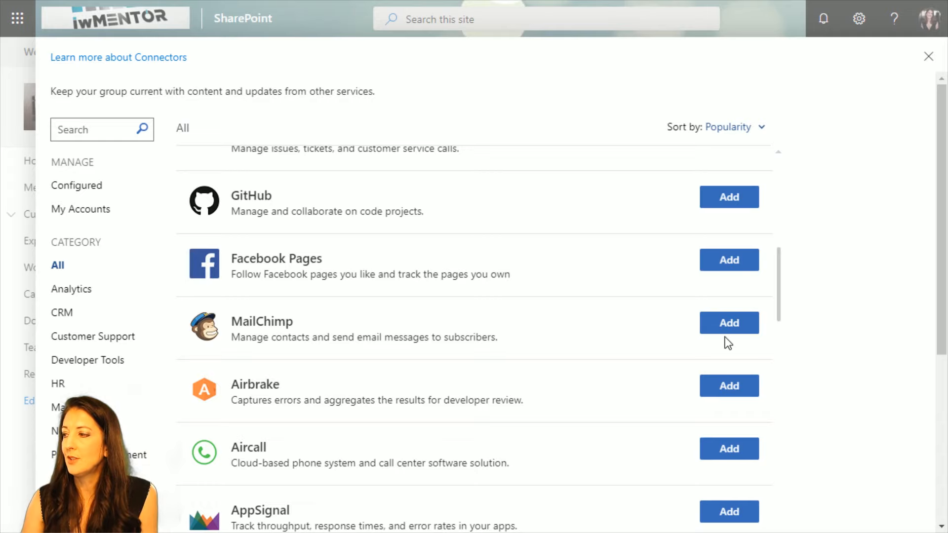
{"action": "left_click_drag", "start_coordinate": [781, 290], "coordinate": [784, 399]}
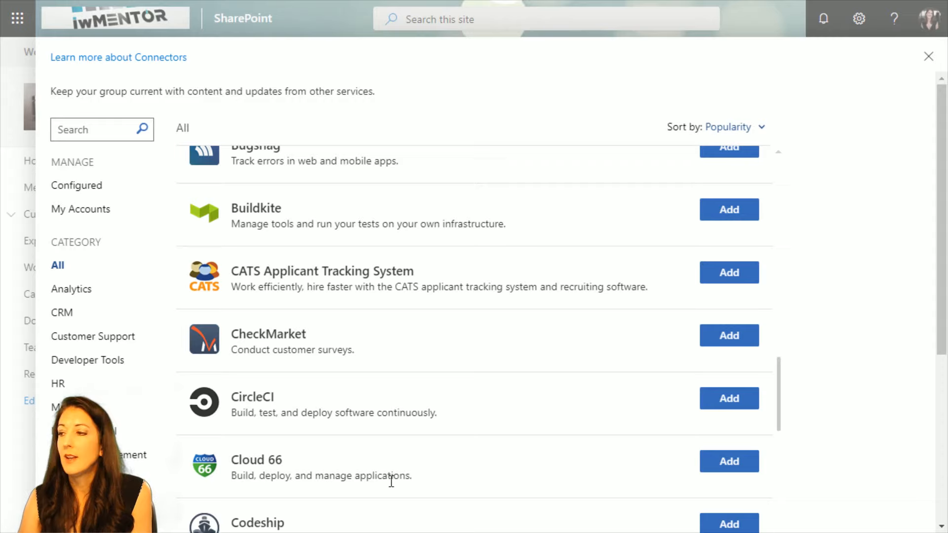
{"action": "scroll", "coordinate": [585, 336], "scroll_direction": "down", "scroll_amount": 3}
{"action": "scroll", "coordinate": [583, 332], "scroll_direction": "down", "scroll_amount": 10}
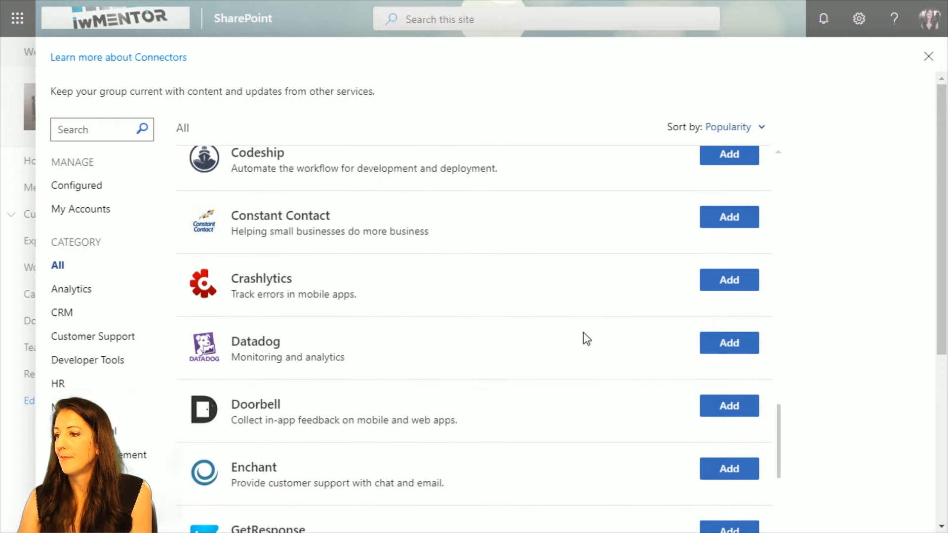
{"action": "scroll", "coordinate": [583, 333], "scroll_direction": "down", "scroll_amount": 4}
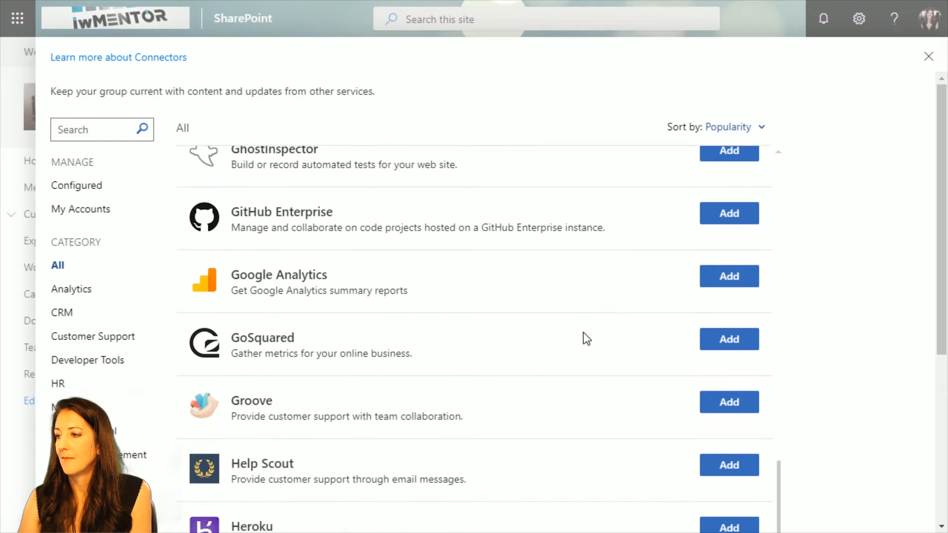
{"action": "scroll", "coordinate": [582, 333], "scroll_direction": "up", "scroll_amount": 2}
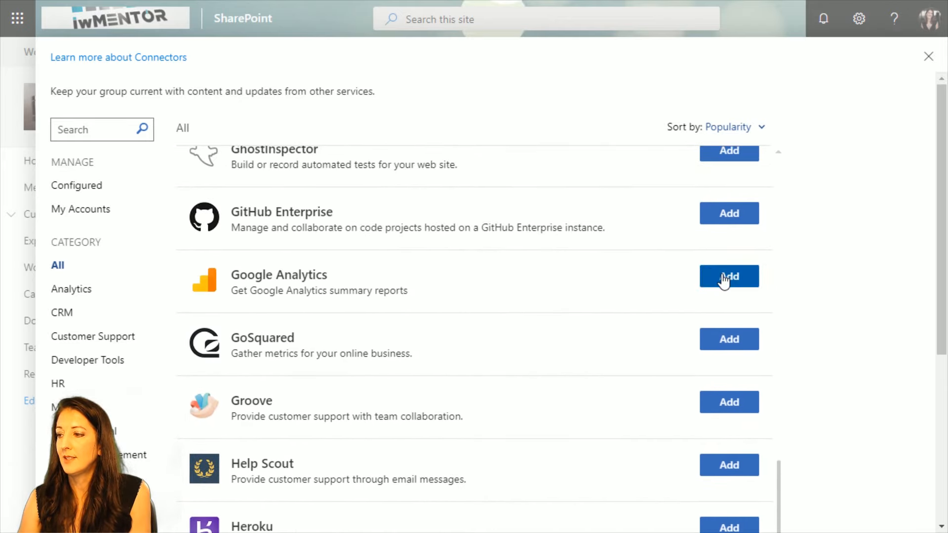
{"action": "scroll", "coordinate": [542, 316], "scroll_direction": "down", "scroll_amount": 3}
{"action": "scroll", "coordinate": [543, 319], "scroll_direction": "down", "scroll_amount": 1}
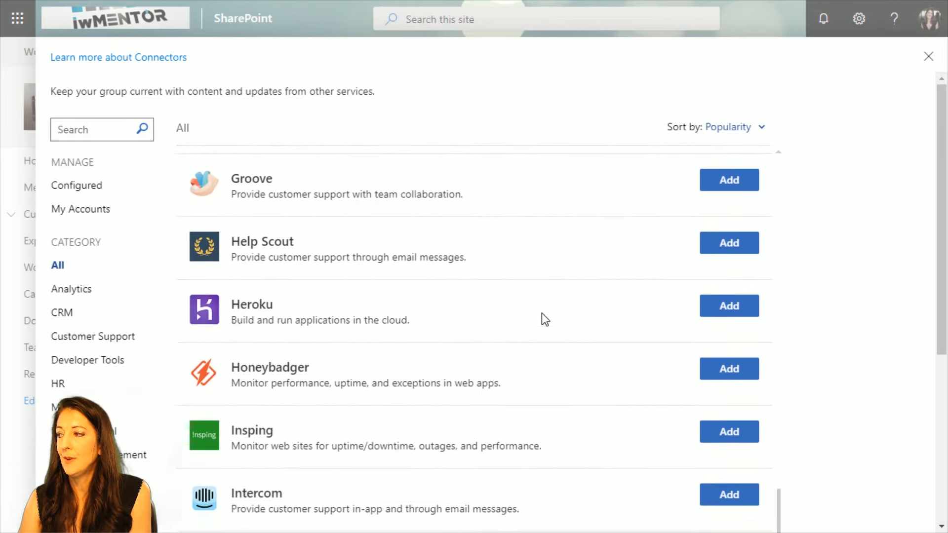
{"action": "scroll", "coordinate": [543, 317], "scroll_direction": "up", "scroll_amount": 1}
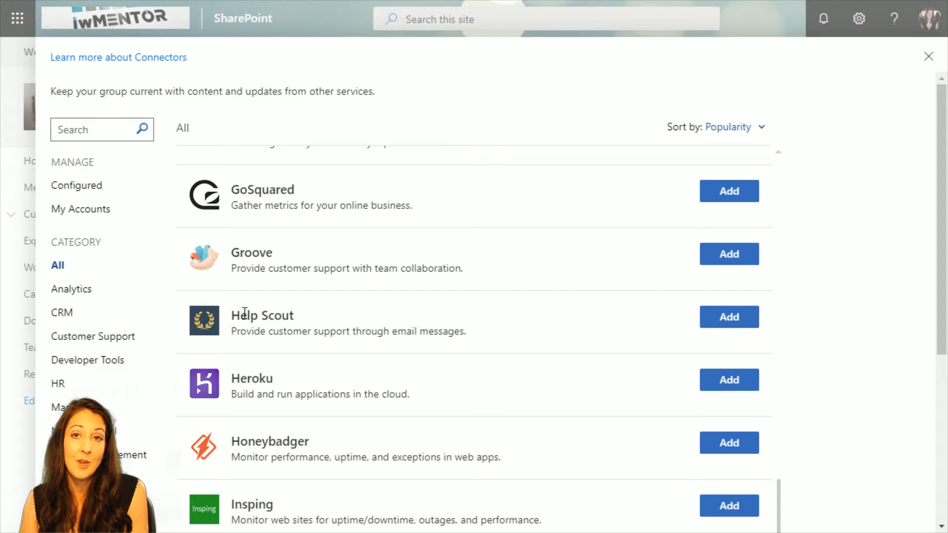
{"action": "scroll", "coordinate": [331, 353], "scroll_direction": "down", "scroll_amount": 7}
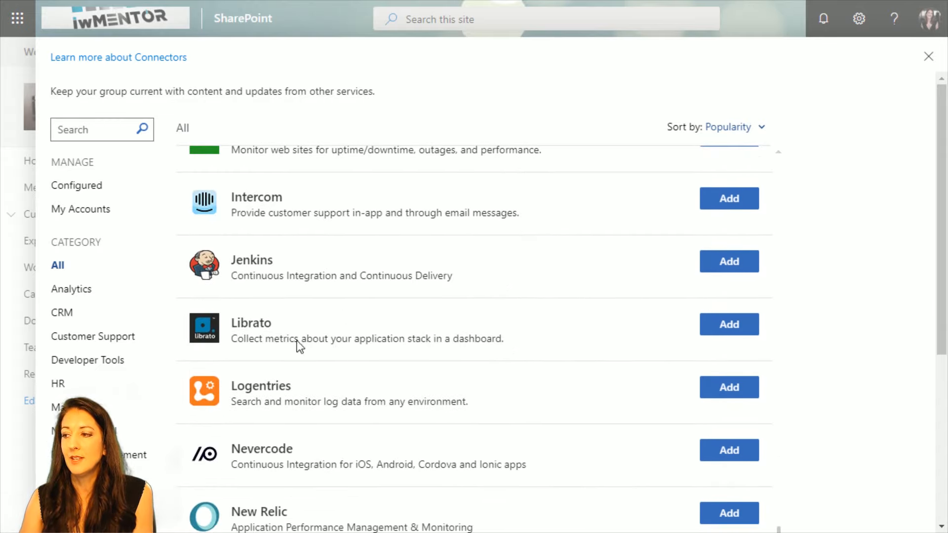
{"action": "scroll", "coordinate": [320, 322], "scroll_direction": "down", "scroll_amount": 4}
{"action": "scroll", "coordinate": [320, 324], "scroll_direction": "down", "scroll_amount": 2}
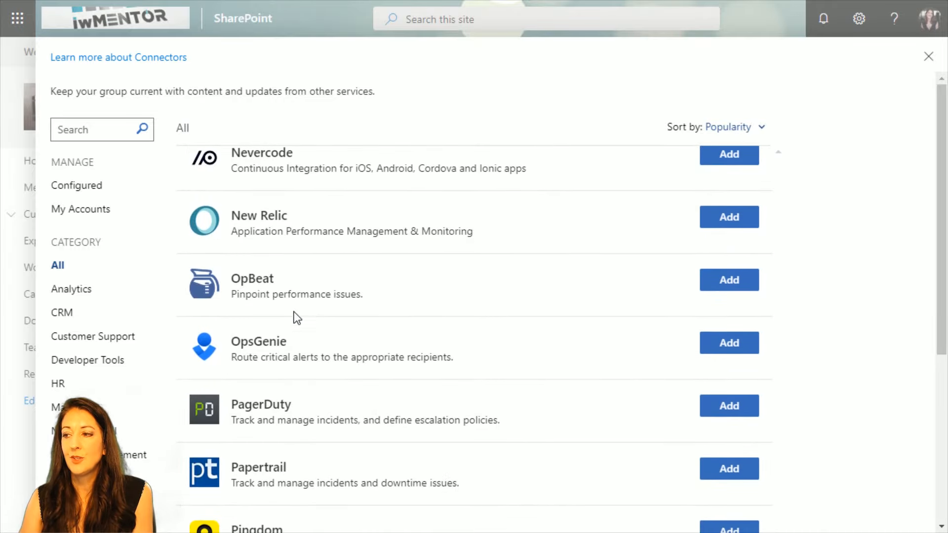
{"action": "scroll", "coordinate": [296, 292], "scroll_direction": "down", "scroll_amount": 3}
{"action": "scroll", "coordinate": [347, 328], "scroll_direction": "down", "scroll_amount": 3}
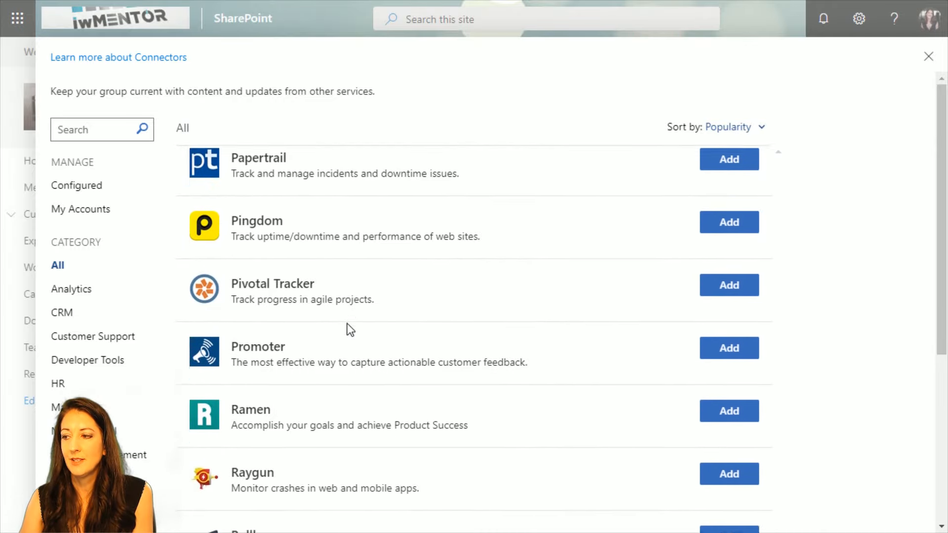
{"action": "scroll", "coordinate": [347, 327], "scroll_direction": "down", "scroll_amount": 3}
{"action": "scroll", "coordinate": [348, 333], "scroll_direction": "down", "scroll_amount": 4}
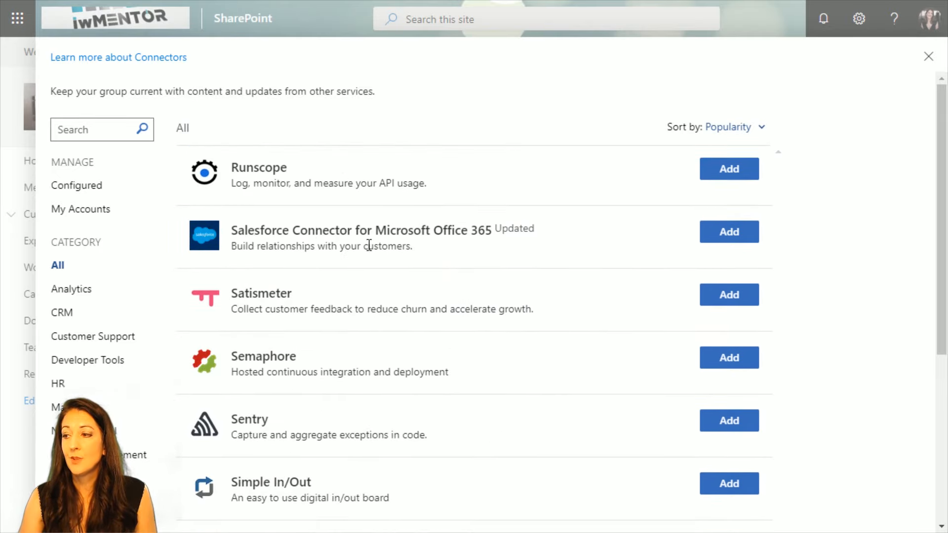
{"action": "scroll", "coordinate": [366, 281], "scroll_direction": "down", "scroll_amount": 4}
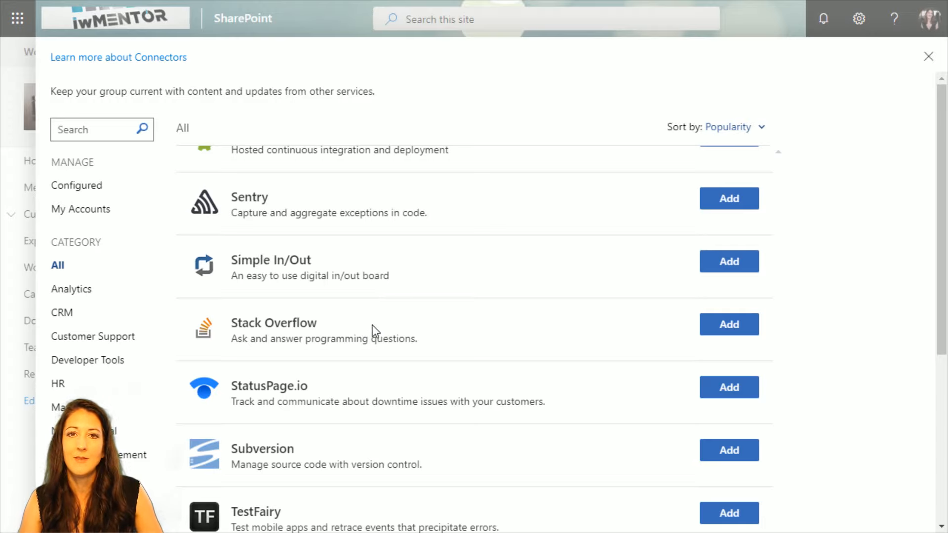
{"action": "scroll", "coordinate": [373, 325], "scroll_direction": "down", "scroll_amount": 6}
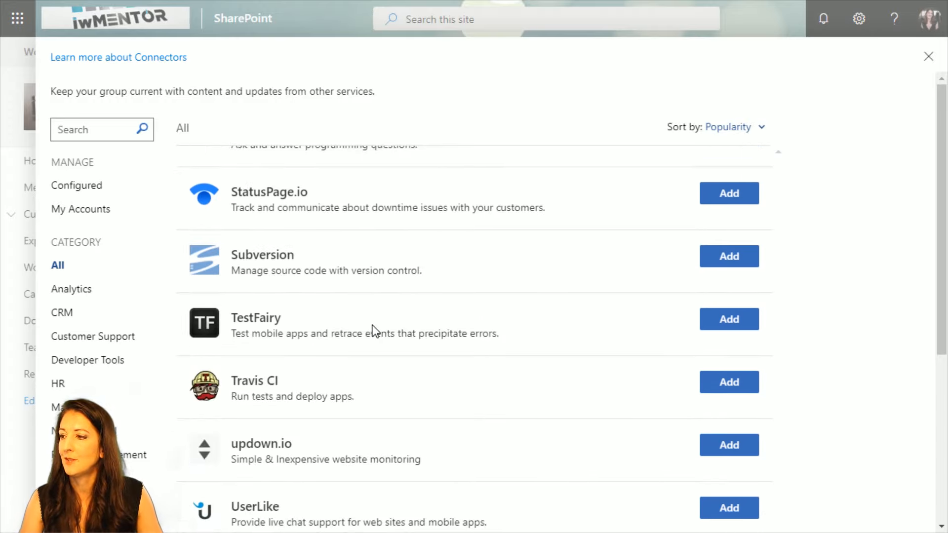
{"action": "scroll", "coordinate": [372, 326], "scroll_direction": "down", "scroll_amount": 1}
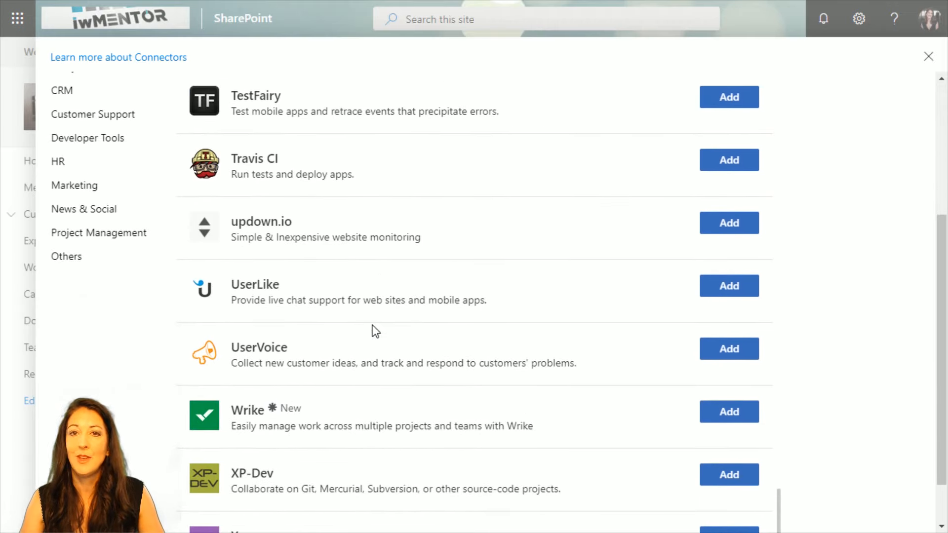
{"action": "scroll", "coordinate": [375, 331], "scroll_direction": "down", "scroll_amount": 1}
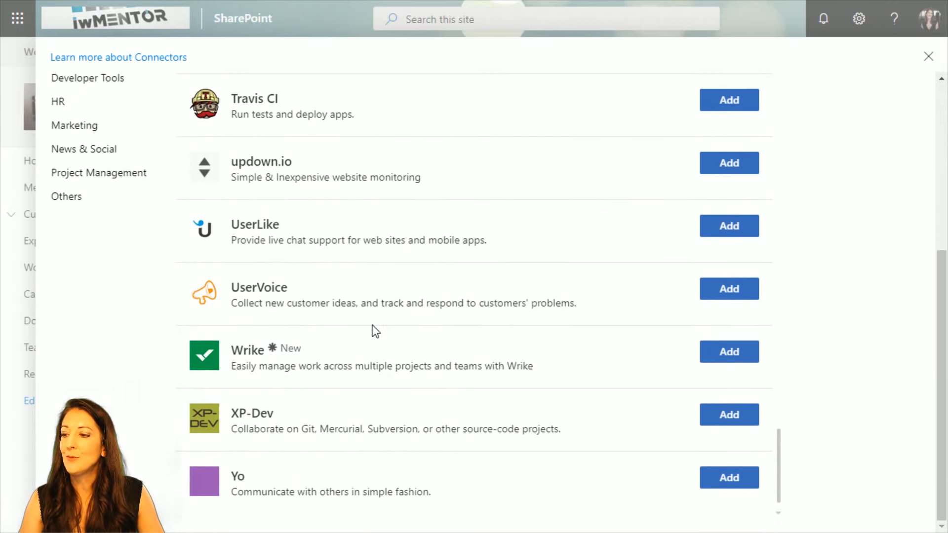
{"action": "scroll", "coordinate": [372, 325], "scroll_direction": "up", "scroll_amount": 5}
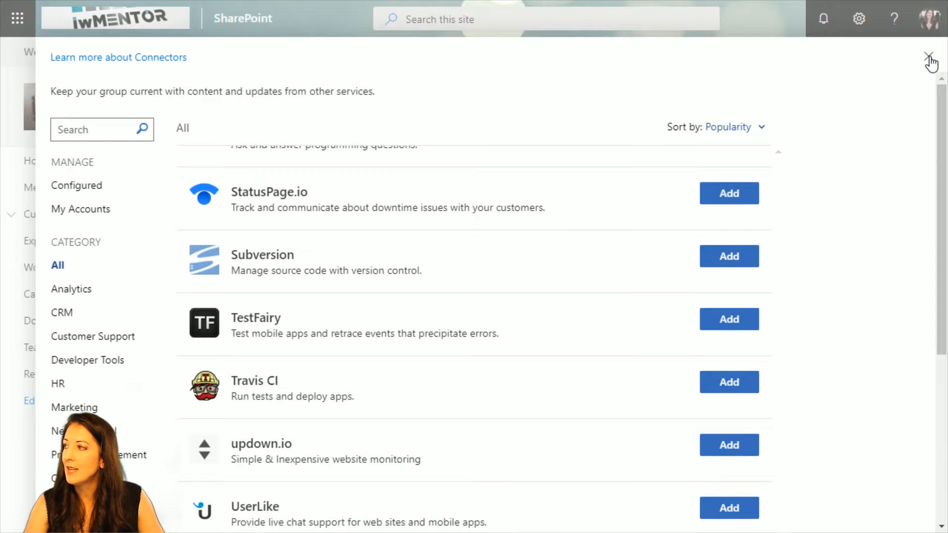
{"action": "scroll", "coordinate": [478, 286], "scroll_direction": "up", "scroll_amount": 15}
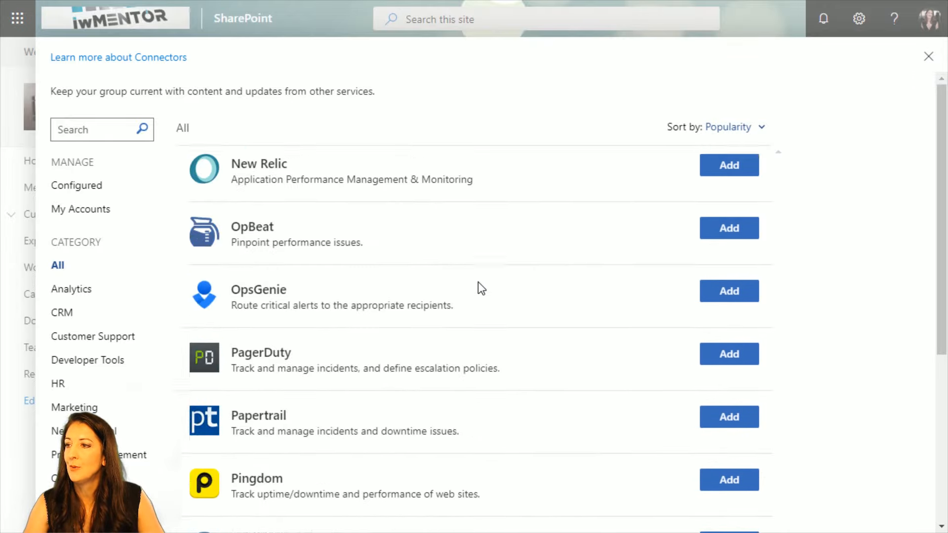
{"action": "scroll", "coordinate": [478, 285], "scroll_direction": "up", "scroll_amount": 15}
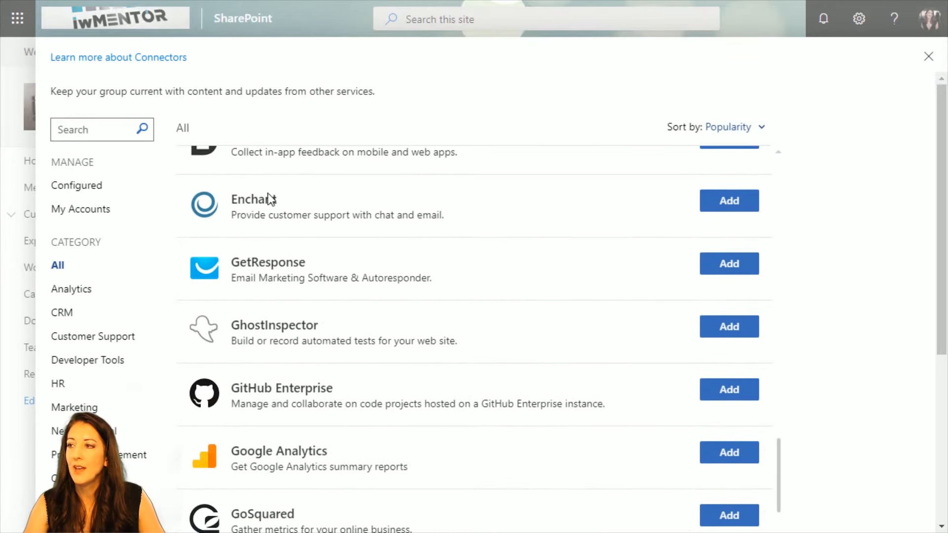
Review the group's configured connectors and the accounts already used to configure connectors.
{"action": "left_click", "coordinate": [76, 193]}
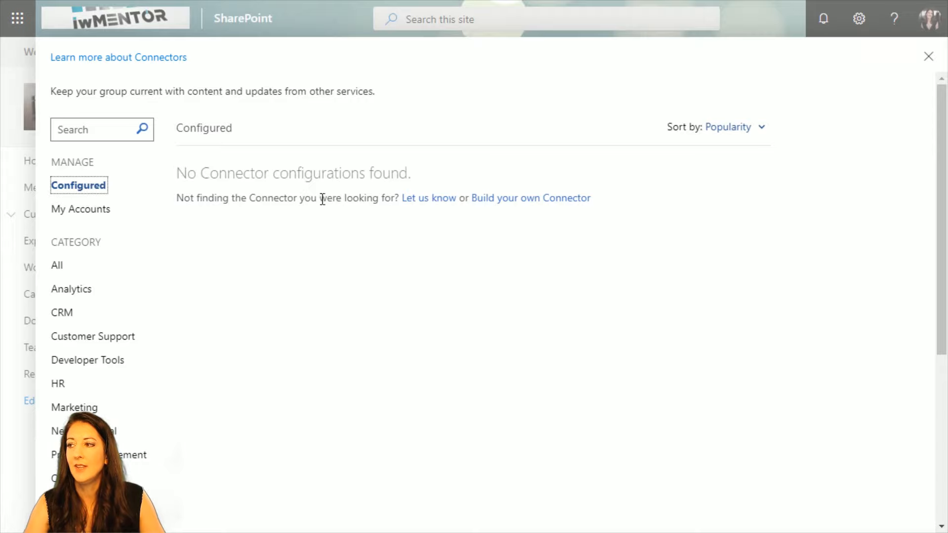
{"action": "left_click", "coordinate": [86, 213]}
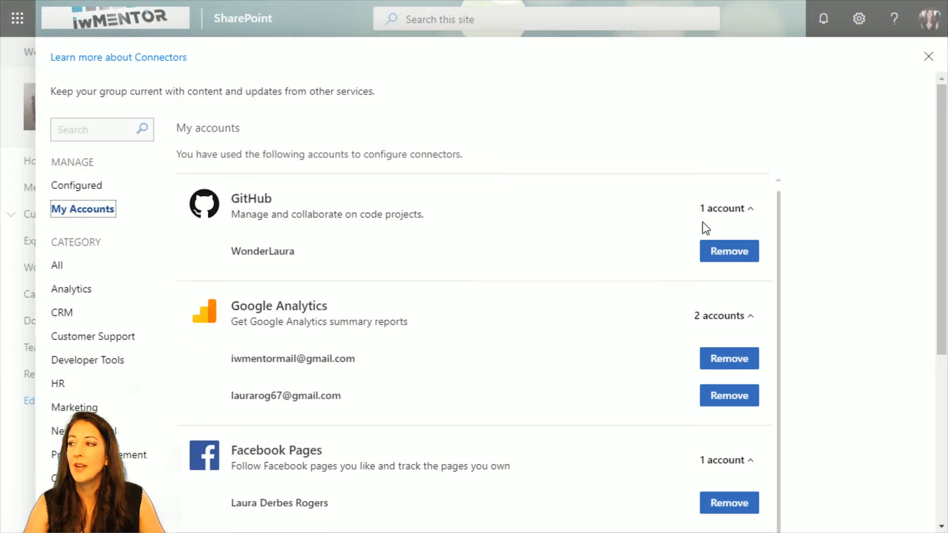
Look through the accounts used to configure connectors, from GitHub to Twitter, and leave the connector list.
{"action": "scroll", "coordinate": [819, 262], "scroll_direction": "down", "scroll_amount": 3}
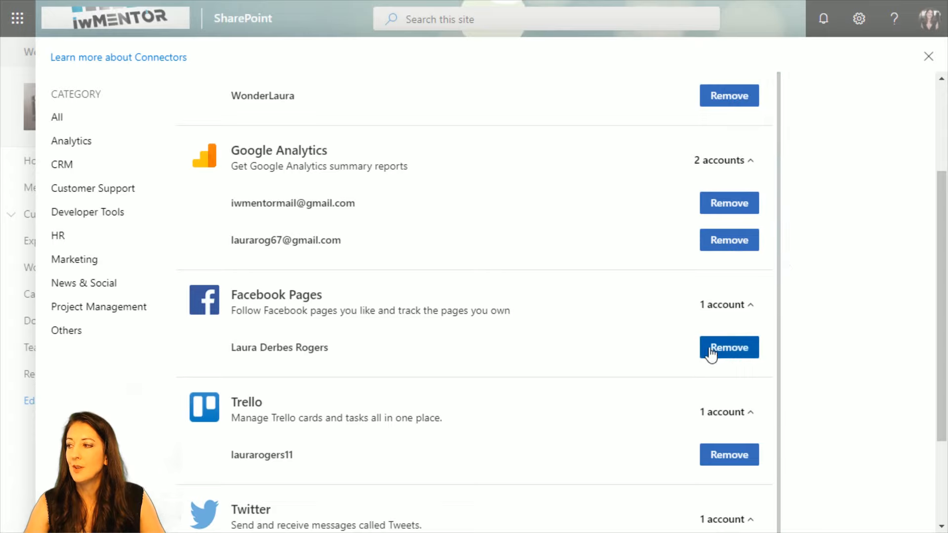
{"action": "scroll", "coordinate": [482, 351], "scroll_direction": "down", "scroll_amount": 3}
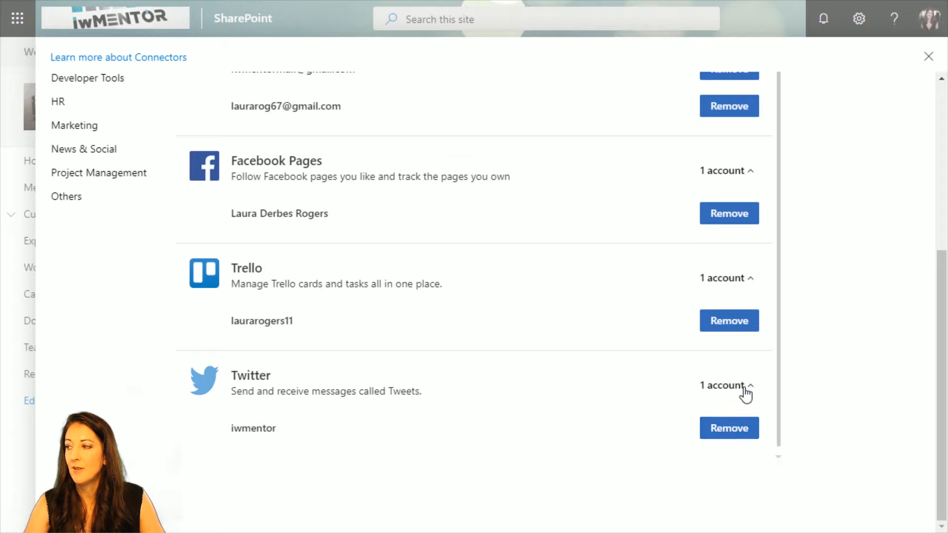
{"action": "scroll", "coordinate": [372, 296], "scroll_direction": "up", "scroll_amount": 6}
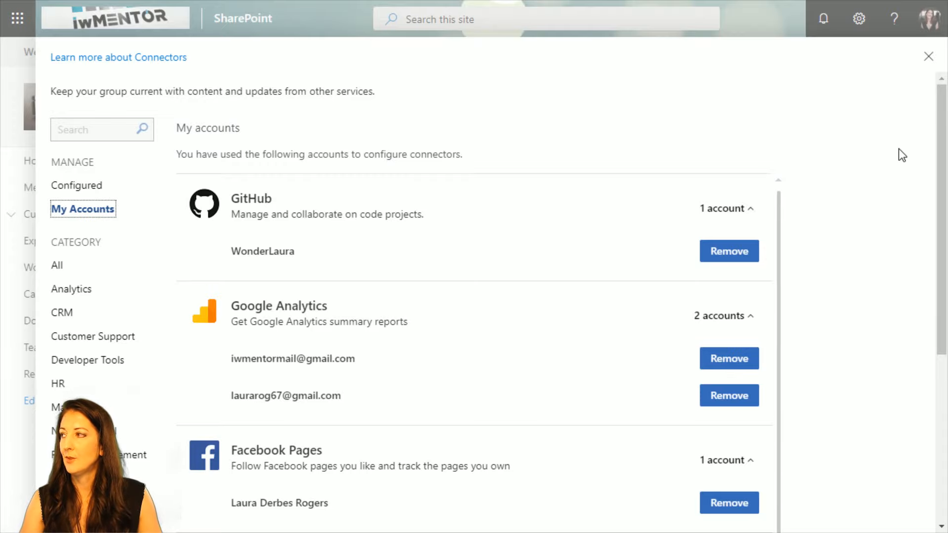
{"action": "left_click", "coordinate": [927, 58]}
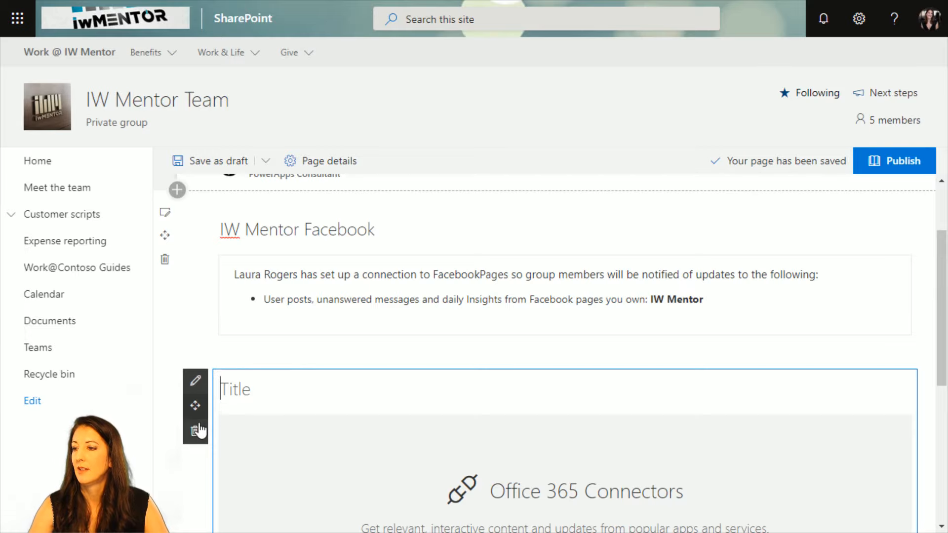
Edit the Office 365 Connectors web part and start adding the RSS connector from its connector configuration.
{"action": "scroll", "coordinate": [726, 469], "scroll_direction": "down", "scroll_amount": 3}
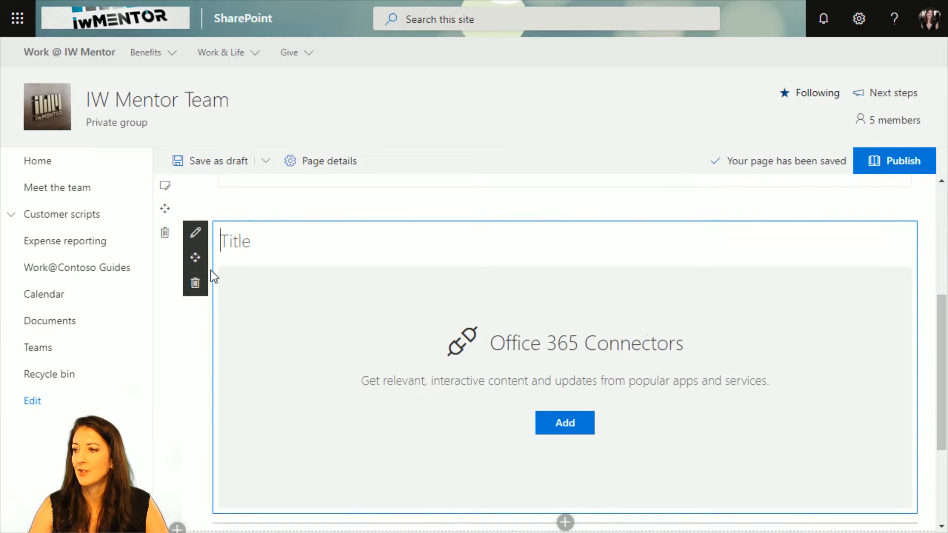
{"action": "left_click", "coordinate": [193, 233]}
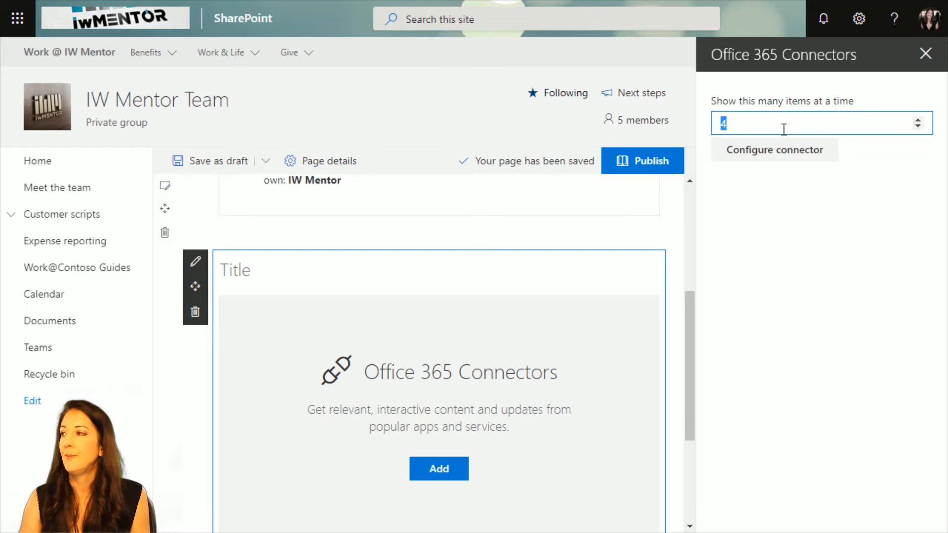
{"action": "left_click", "coordinate": [772, 157]}
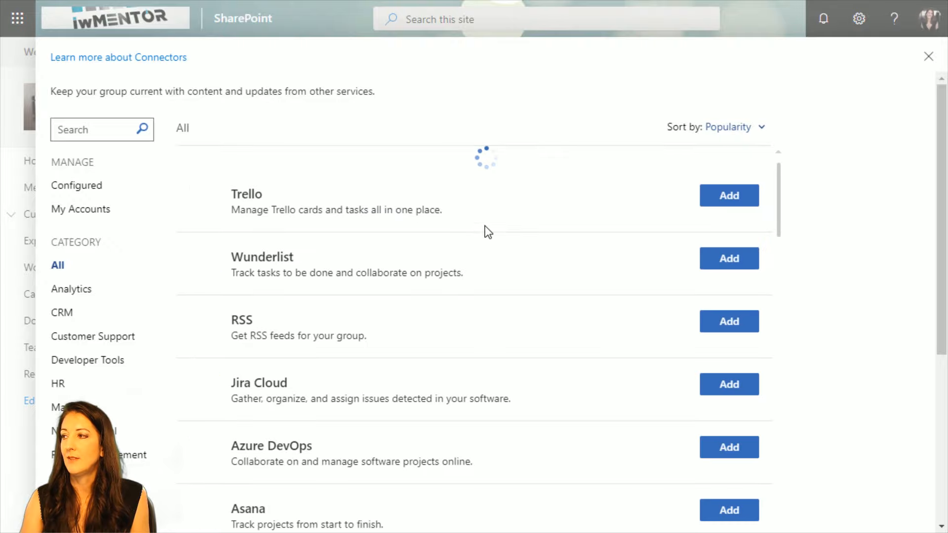
{"action": "left_click", "coordinate": [729, 298]}
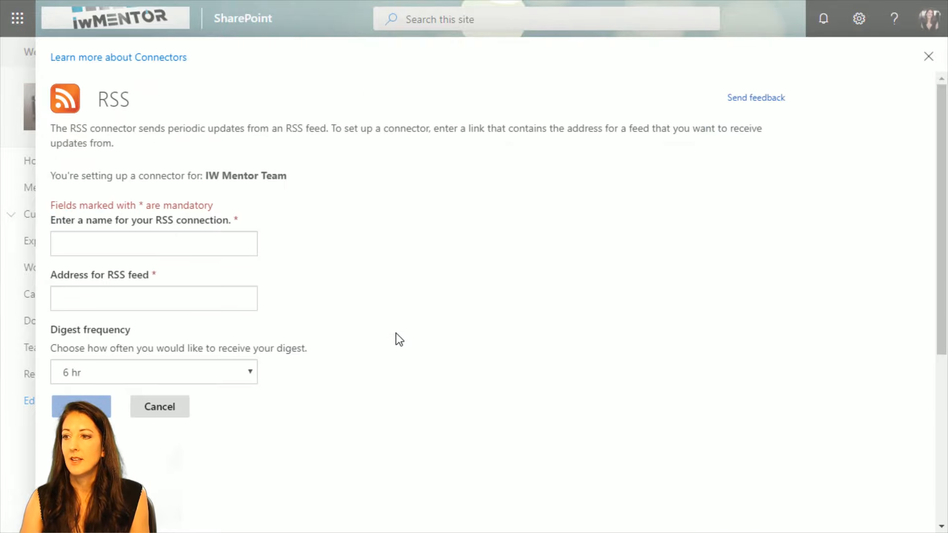
Name the RSS connection "My Blog" and begin the feed address with "http".
{"action": "left_click", "coordinate": [96, 244]}
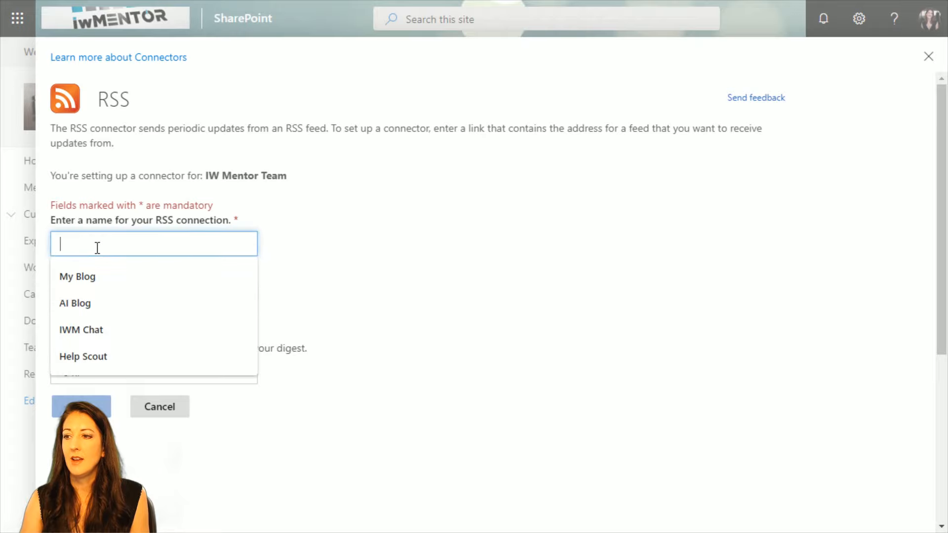
{"action": "left_click", "coordinate": [168, 275]}
{"action": "left_click", "coordinate": [86, 299]}
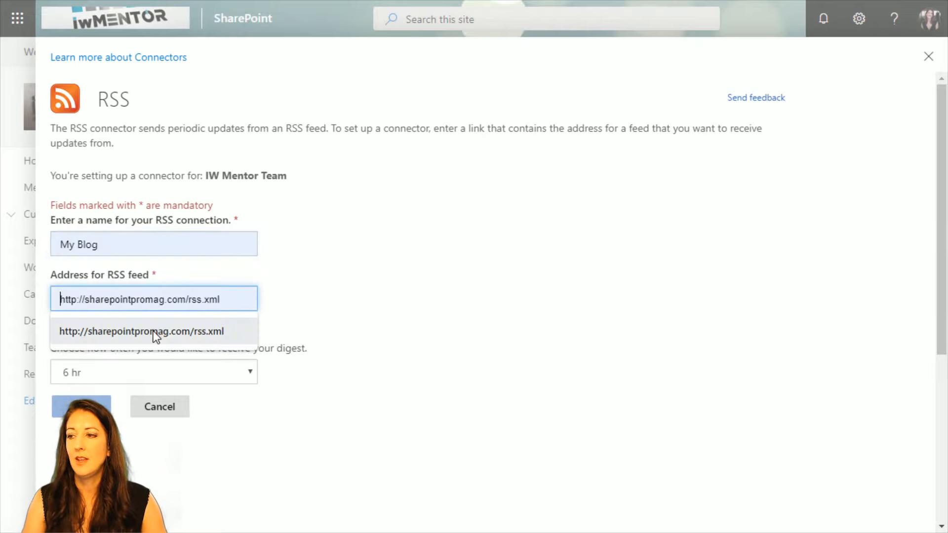
{"action": "left_click", "coordinate": [337, 252]}
{"action": "left_click", "coordinate": [150, 297]}
{"action": "left_click", "coordinate": [342, 261]}
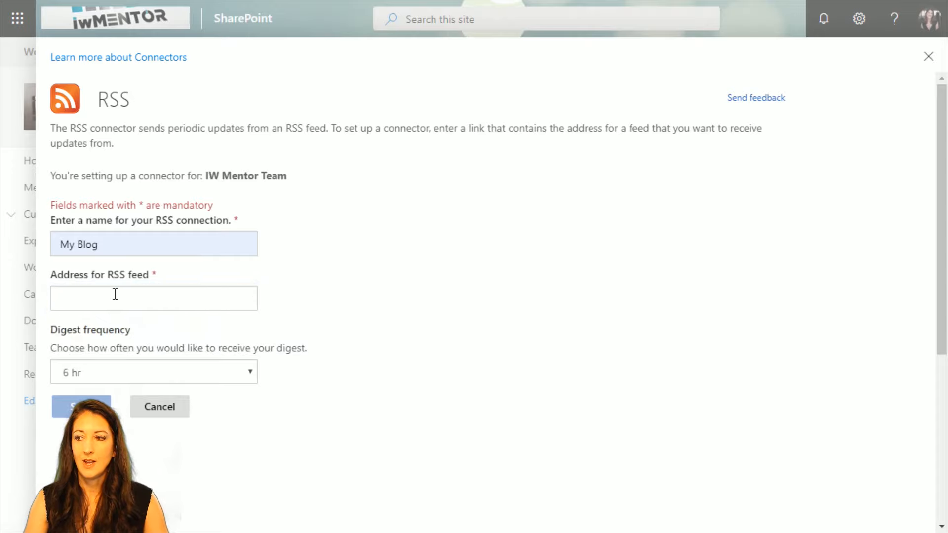
{"action": "left_click", "coordinate": [114, 296]}
{"action": "type", "text": "ht"}
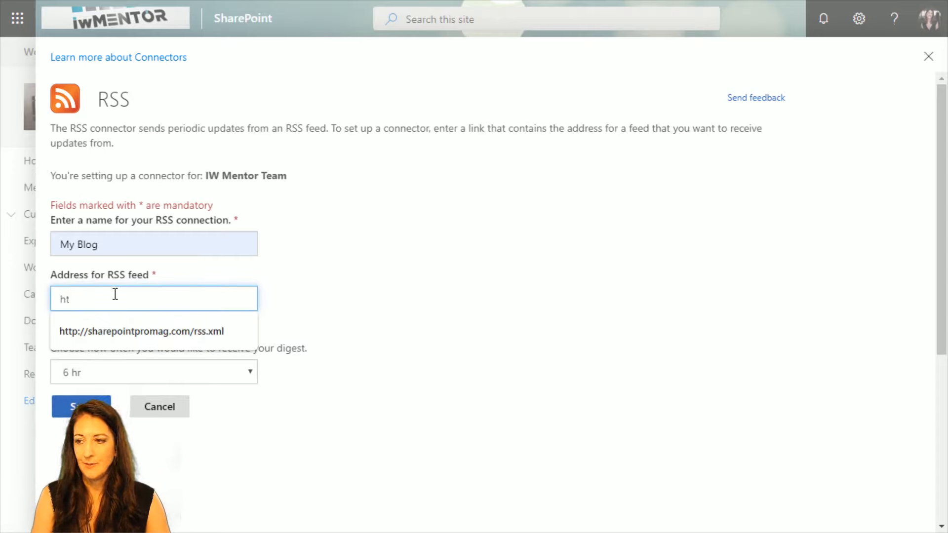
{"action": "type", "text": "tp"}
{"action": "left_click", "coordinate": [393, 351]}
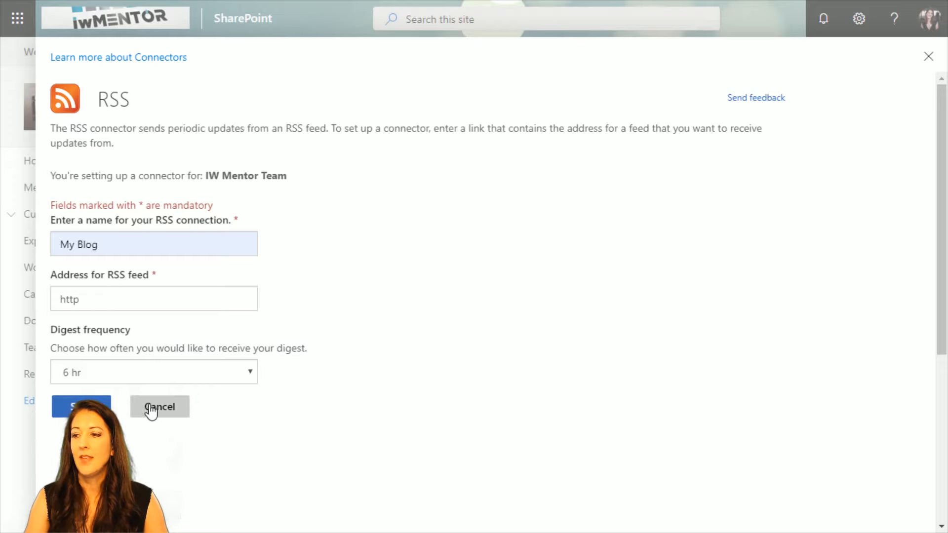
Check the digest frequency choices for the RSS connector and cancel its setup.
{"action": "left_click", "coordinate": [135, 374]}
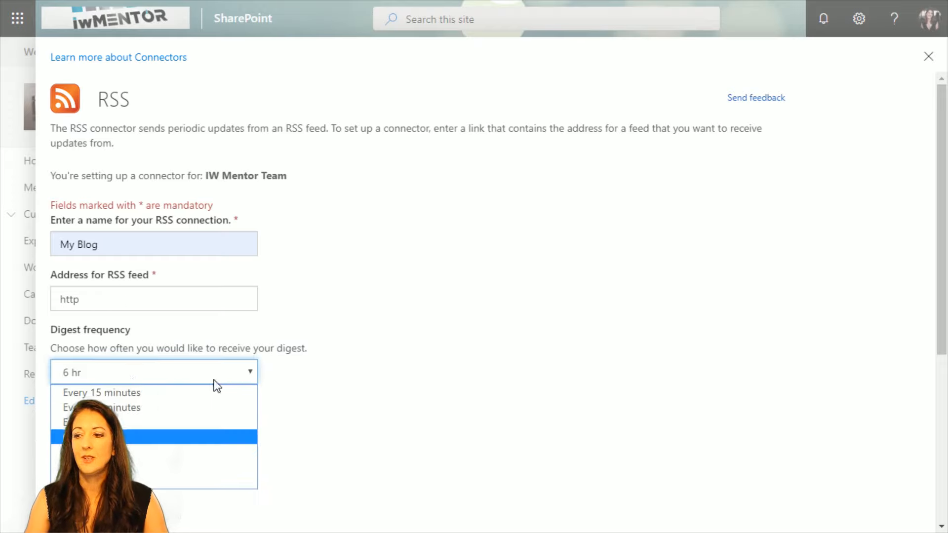
{"action": "left_click", "coordinate": [145, 347]}
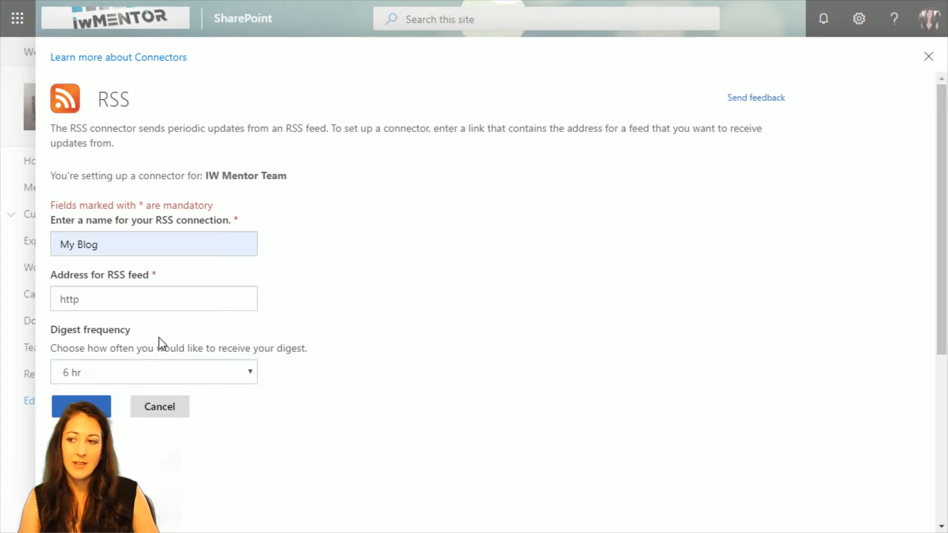
{"action": "left_click", "coordinate": [159, 408]}
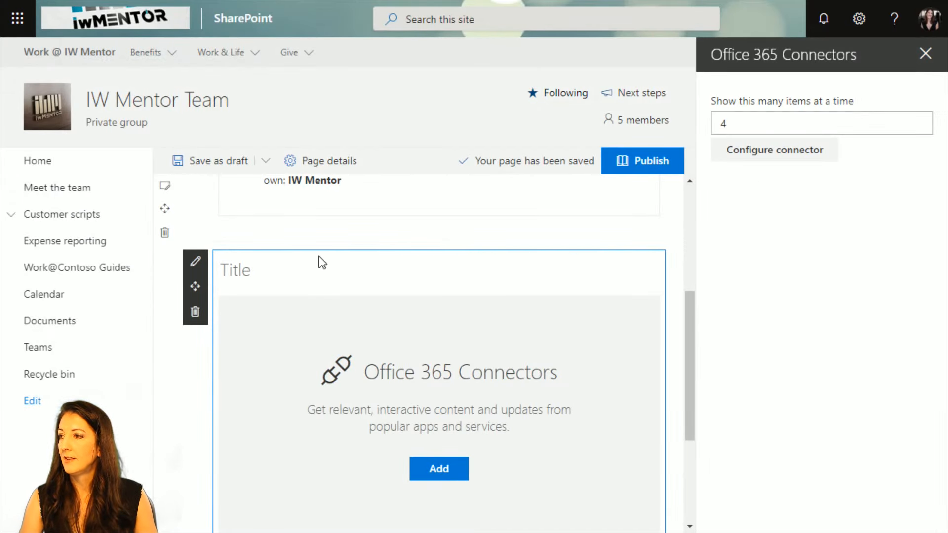
Close the Office 365 Connectors web part settings, publish the page and dismiss the page-sharing suggestions.
{"action": "left_click", "coordinate": [926, 54]}
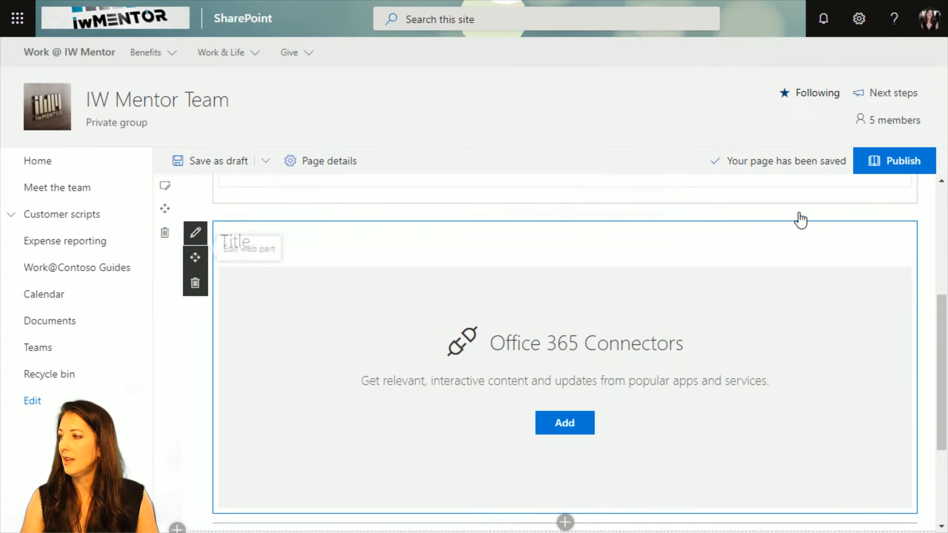
{"action": "scroll", "coordinate": [807, 224], "scroll_direction": "up", "scroll_amount": 5}
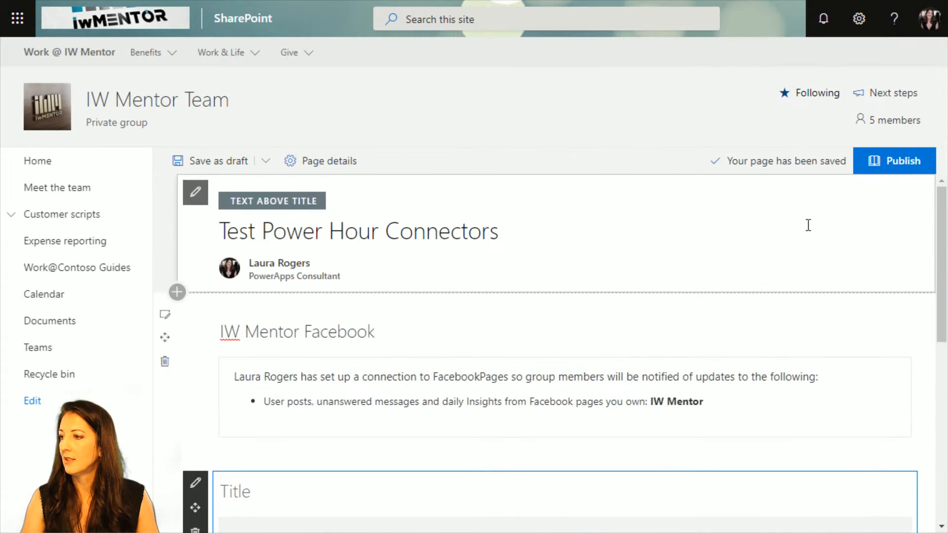
{"action": "left_click", "coordinate": [902, 170]}
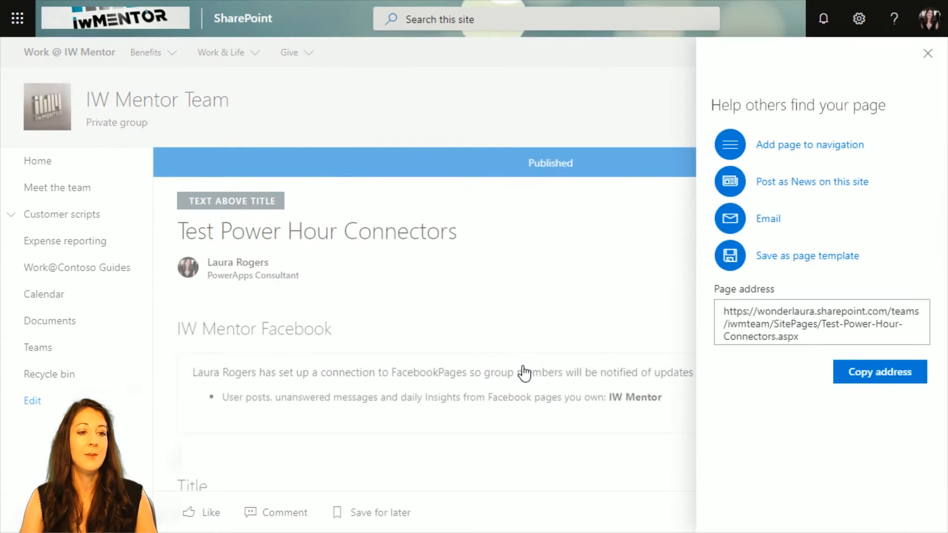
{"action": "left_click", "coordinate": [927, 54]}
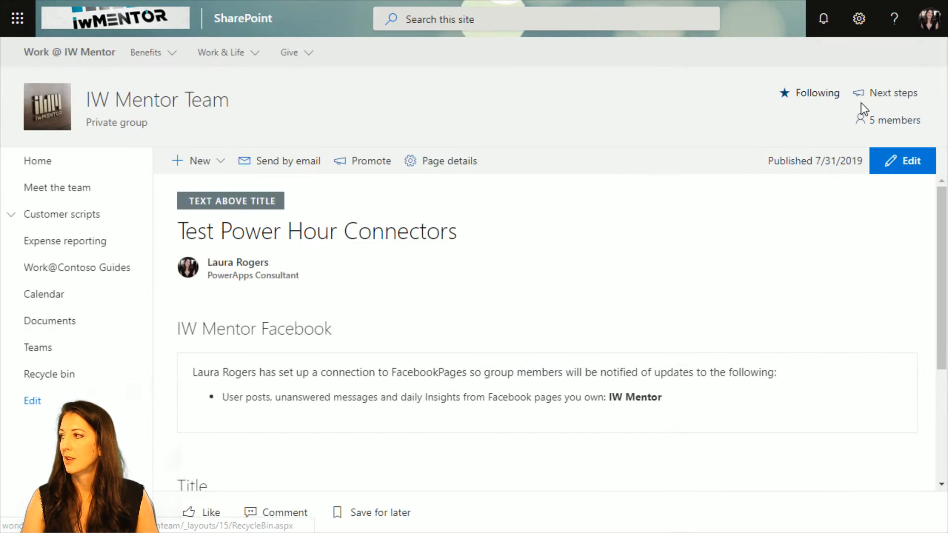
Open the Test-We.aspx page from the Site Pages library and show it full screen.
{"action": "left_click", "coordinate": [859, 18]}
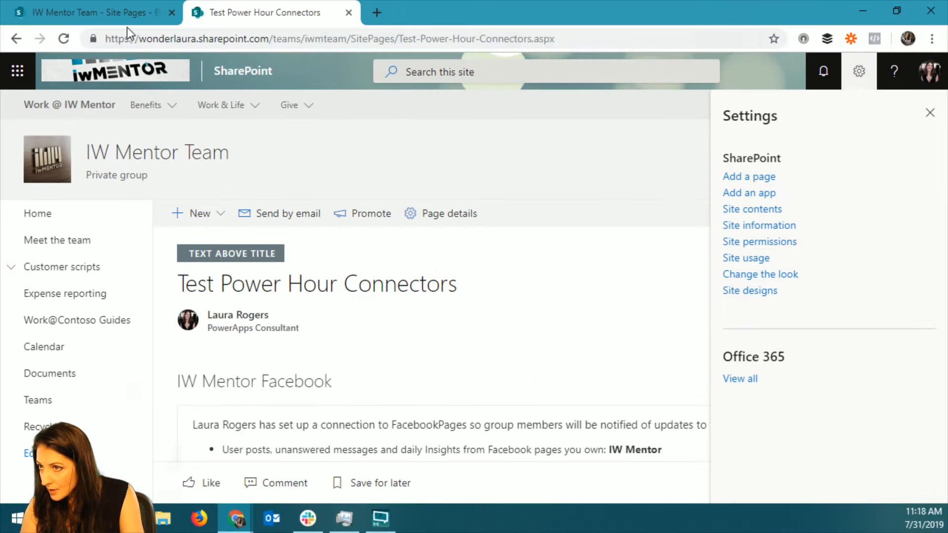
{"action": "left_click", "coordinate": [90, 7]}
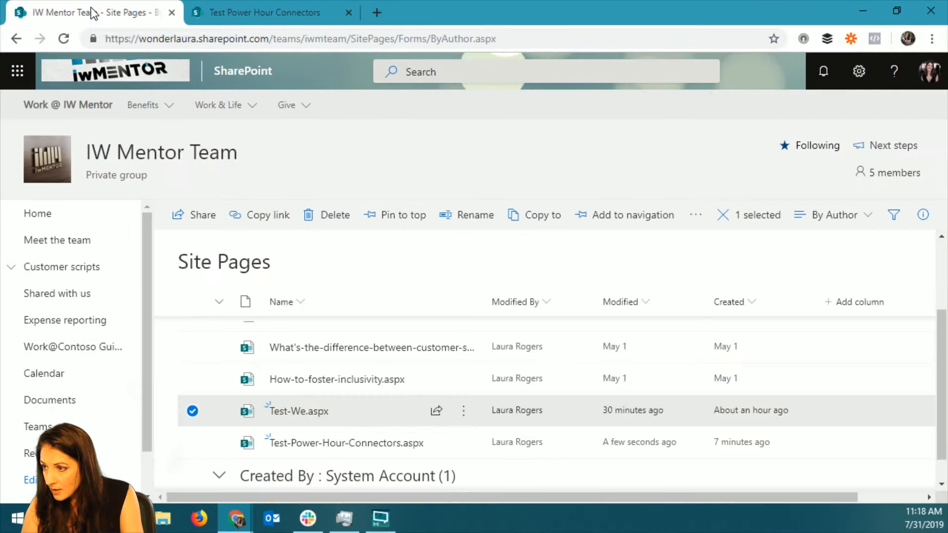
{"action": "left_click", "coordinate": [304, 413]}
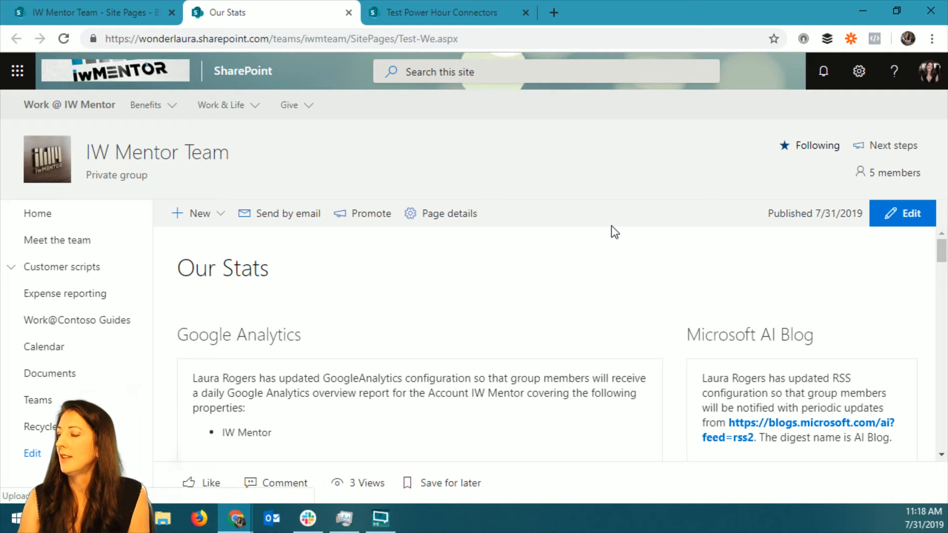
{"action": "key", "text": "F11"}
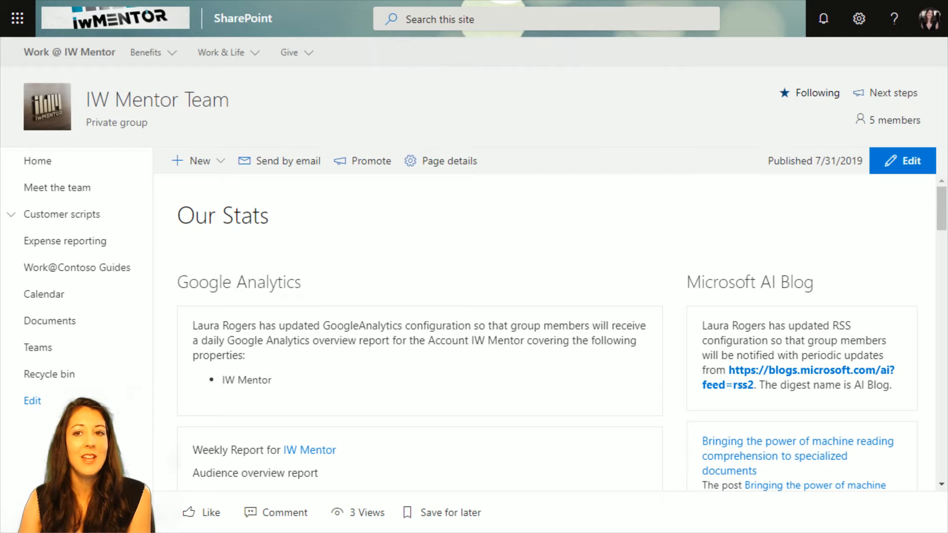
Examine the Google Analytics weekly report and the Microsoft AI Blog feed on the Our Stats page.
{"action": "scroll", "coordinate": [595, 236], "scroll_direction": "down", "scroll_amount": 1}
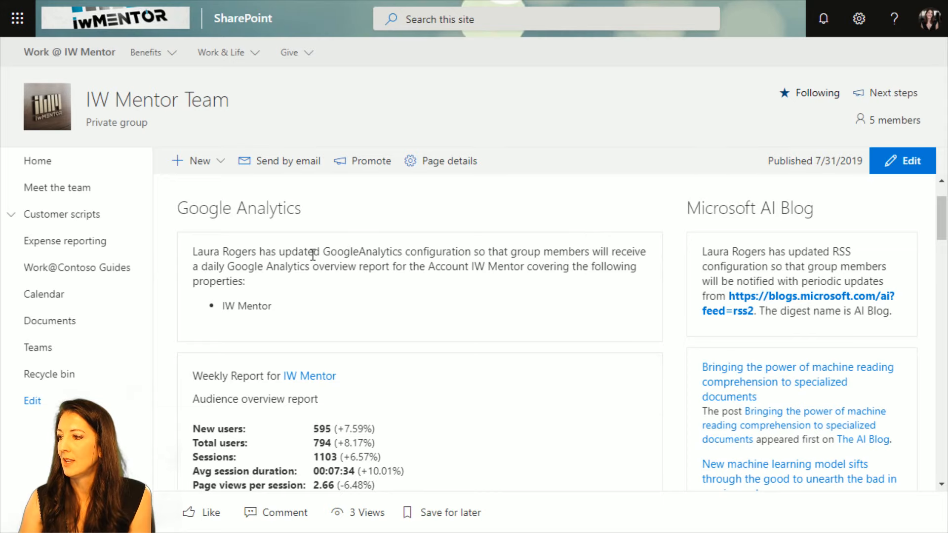
{"action": "scroll", "coordinate": [344, 257], "scroll_direction": "down", "scroll_amount": 2}
{"action": "scroll", "coordinate": [344, 263], "scroll_direction": "up", "scroll_amount": 2}
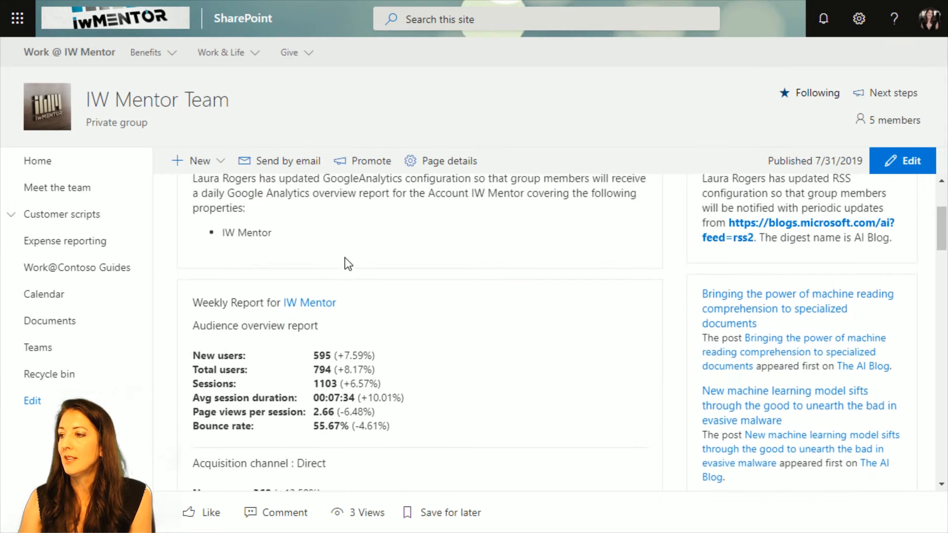
Put the Our Stats page in edit mode and open the Google Analytics web part's settings.
{"action": "left_click", "coordinate": [902, 161]}
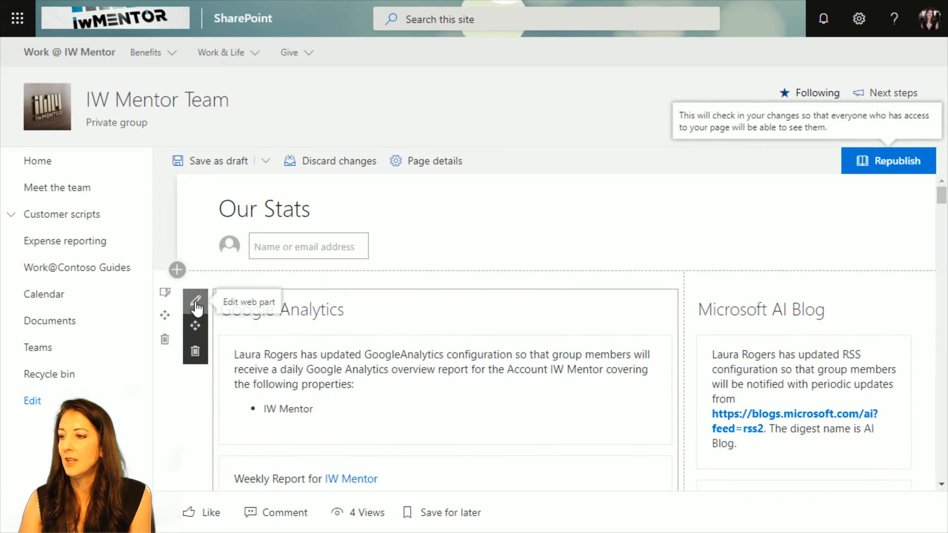
{"action": "left_click", "coordinate": [196, 307]}
{"action": "scroll", "coordinate": [297, 419], "scroll_direction": "down", "scroll_amount": 3}
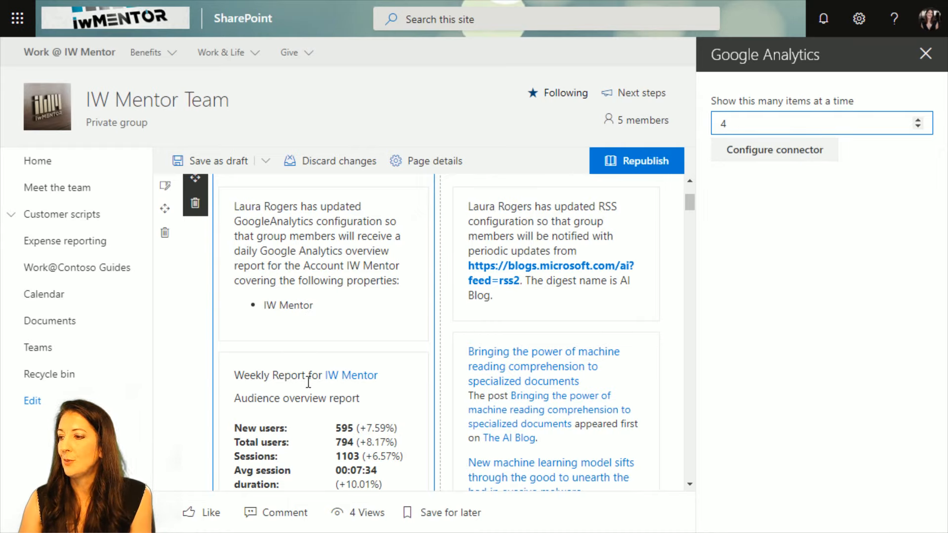
{"action": "scroll", "coordinate": [293, 266], "scroll_direction": "up", "scroll_amount": 3}
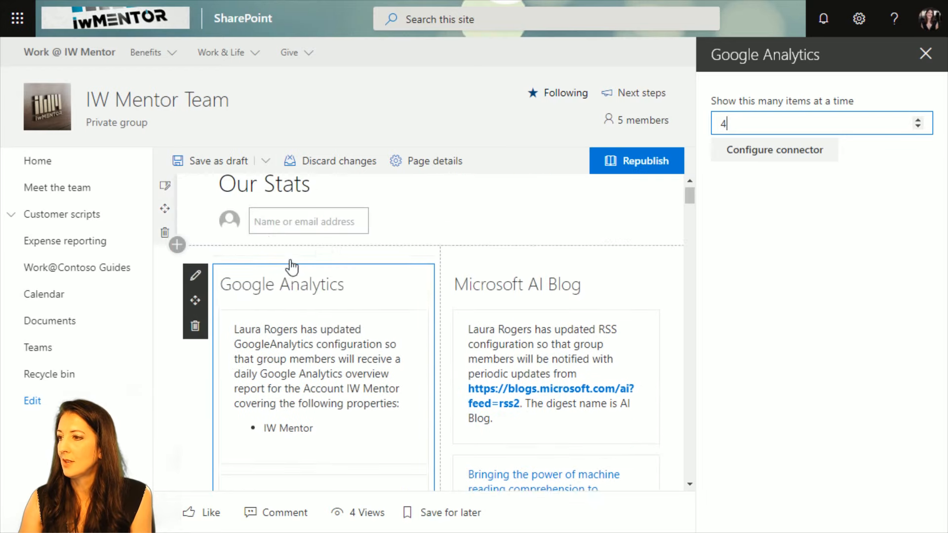
Review the Google Analytics connector's account, properties and report frequency choices, and close its configuration without saving.
{"action": "left_click", "coordinate": [792, 149]}
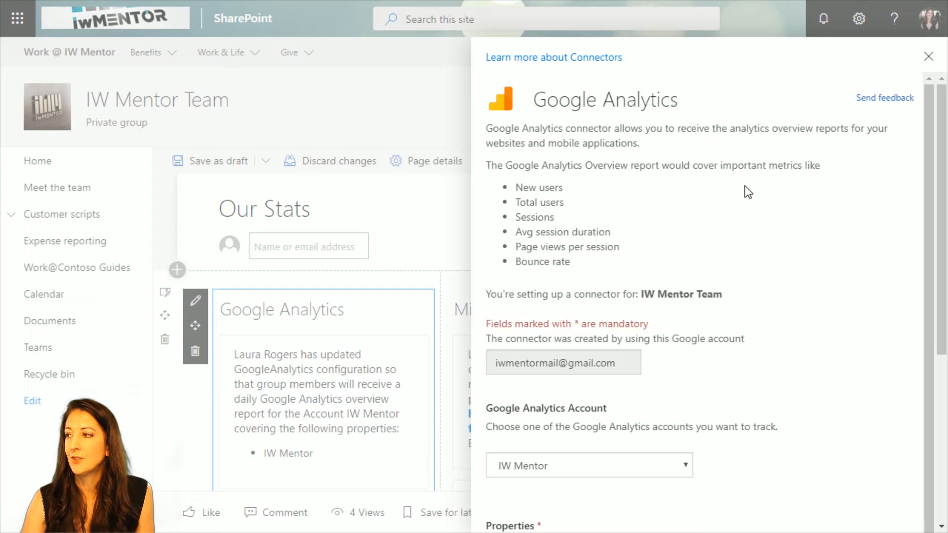
{"action": "scroll", "coordinate": [785, 363], "scroll_direction": "down", "scroll_amount": 1}
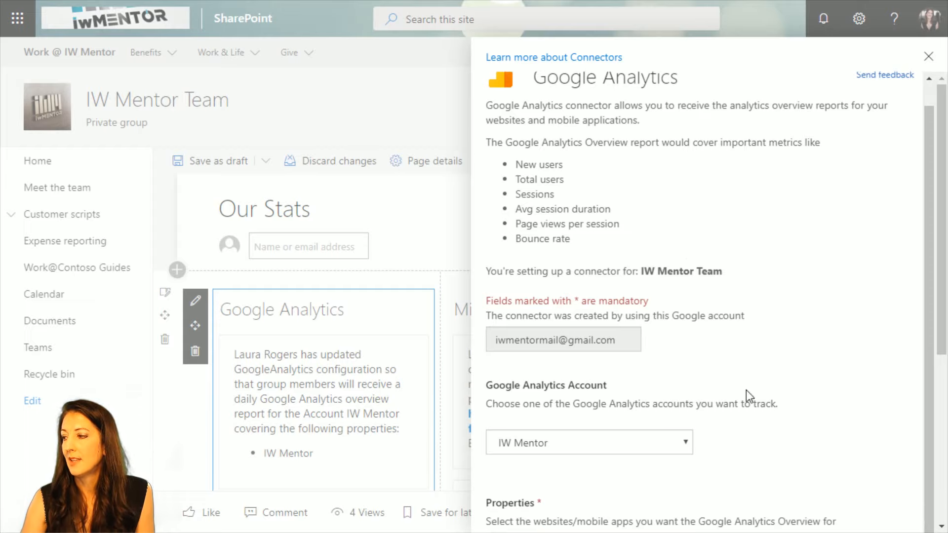
{"action": "scroll", "coordinate": [795, 440], "scroll_direction": "down", "scroll_amount": 5}
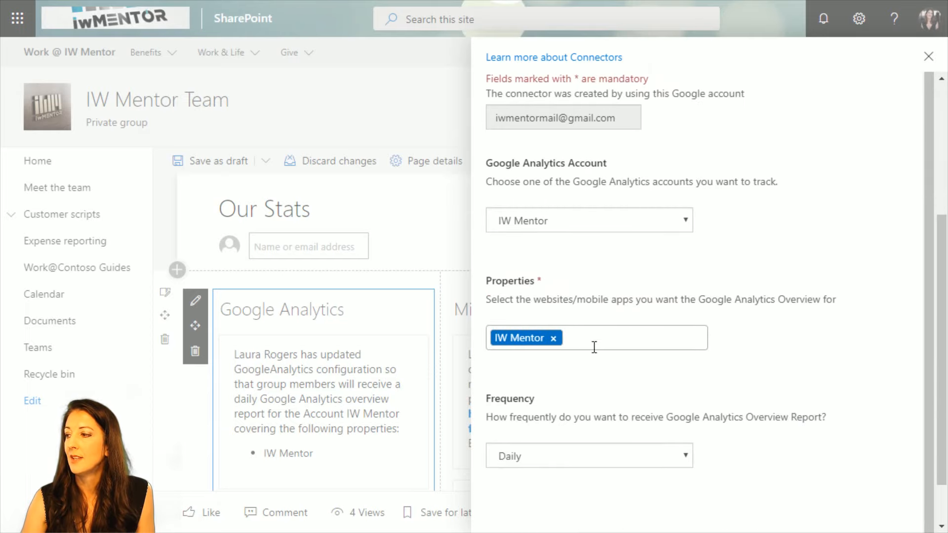
{"action": "scroll", "coordinate": [700, 440], "scroll_direction": "down", "scroll_amount": 1}
{"action": "left_click", "coordinate": [681, 400]}
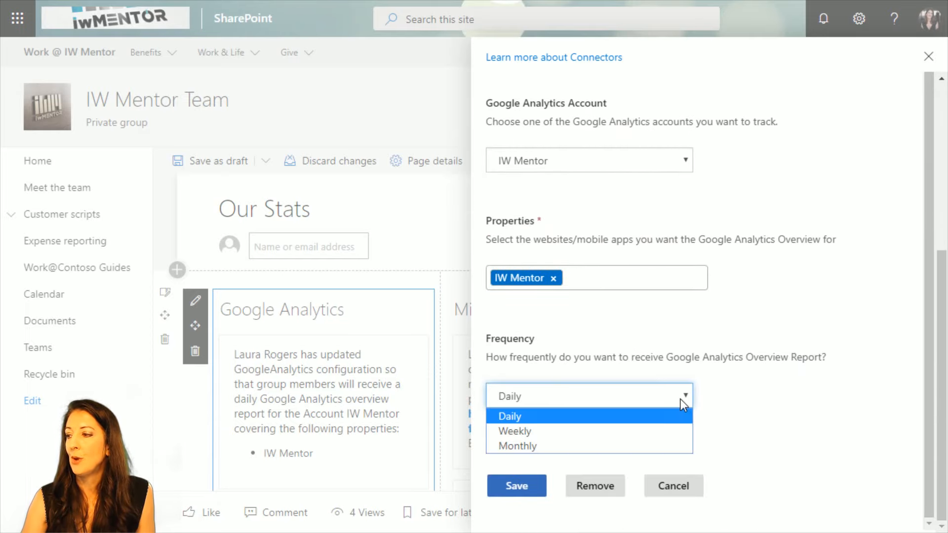
{"action": "left_click", "coordinate": [744, 358]}
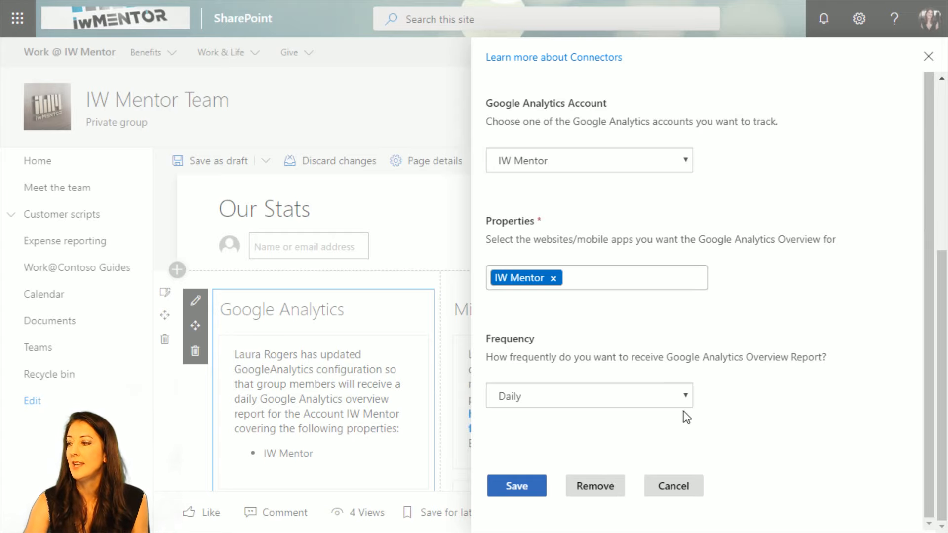
{"action": "left_click", "coordinate": [929, 57]}
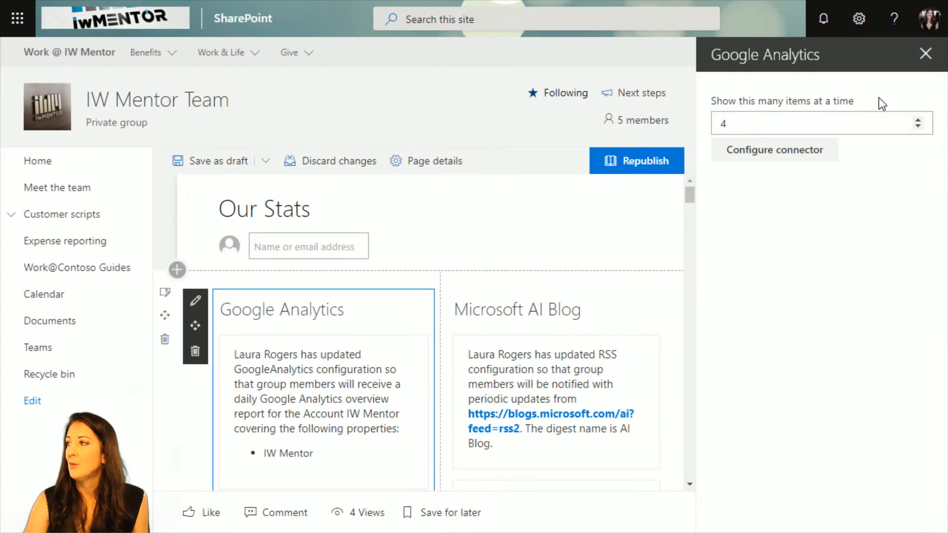
Close the Google Analytics web part's settings and examine its weekly report from the audience overview through the acquisition channels.
{"action": "left_click", "coordinate": [925, 55]}
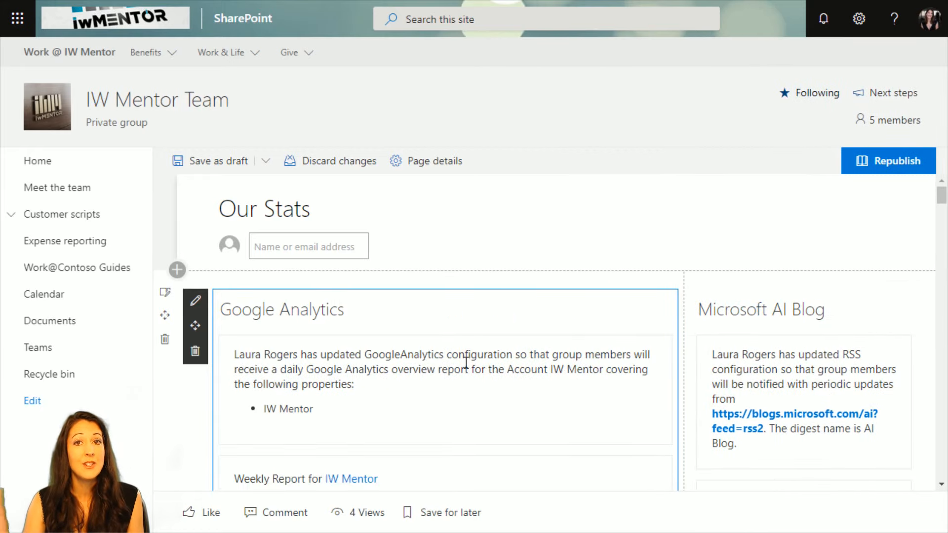
{"action": "scroll", "coordinate": [428, 383], "scroll_direction": "down", "scroll_amount": 6}
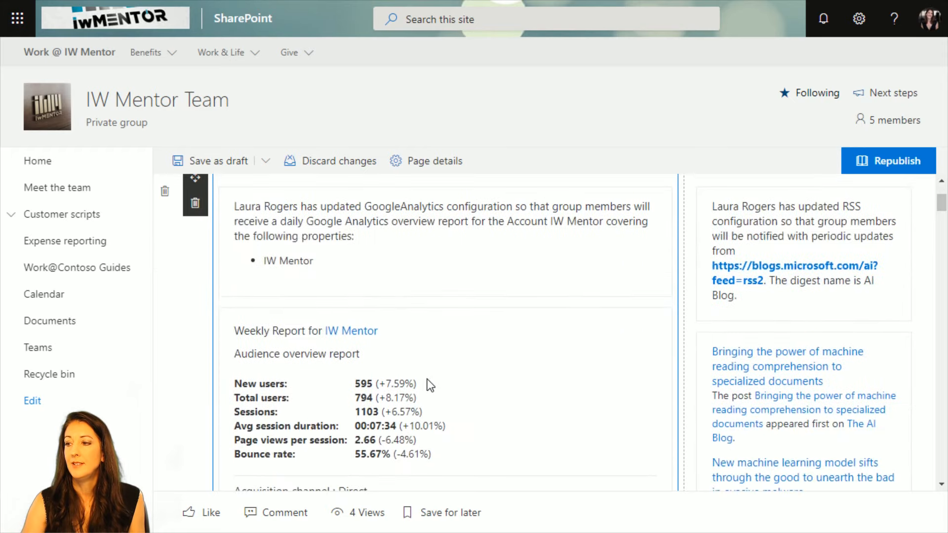
{"action": "scroll", "coordinate": [428, 384], "scroll_direction": "down", "scroll_amount": 3}
{"action": "scroll", "coordinate": [428, 383], "scroll_direction": "up", "scroll_amount": 4}
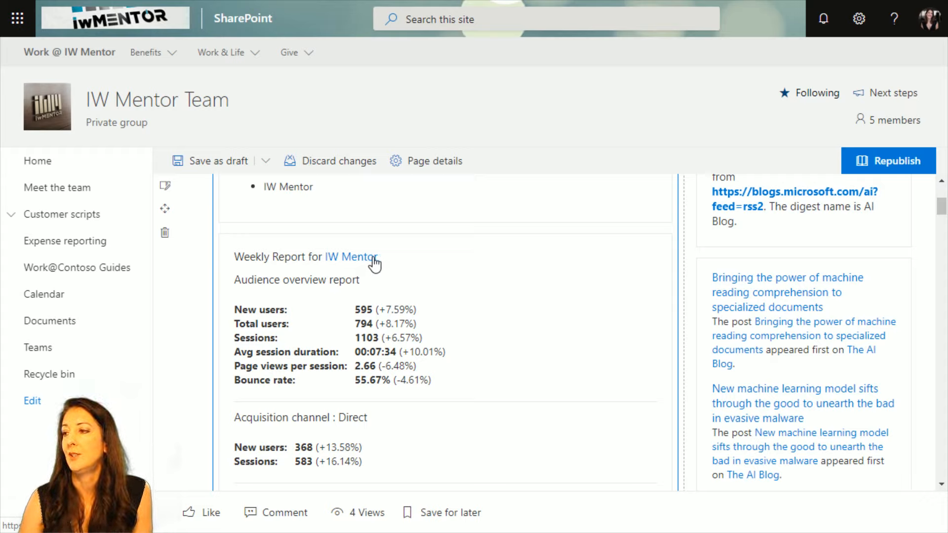
{"action": "scroll", "coordinate": [351, 321], "scroll_direction": "down", "scroll_amount": 2}
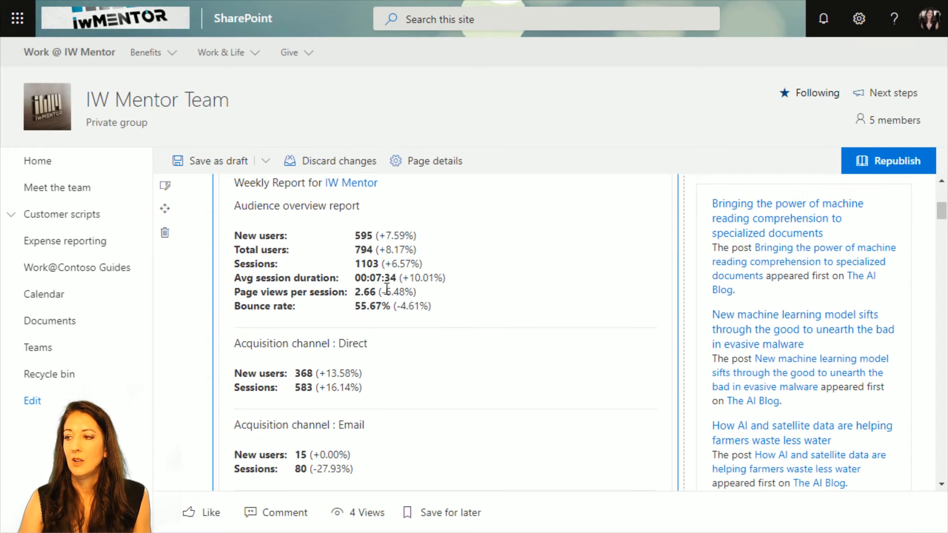
{"action": "scroll", "coordinate": [381, 288], "scroll_direction": "down", "scroll_amount": 2}
{"action": "scroll", "coordinate": [417, 326], "scroll_direction": "down", "scroll_amount": 4}
{"action": "scroll", "coordinate": [419, 334], "scroll_direction": "down", "scroll_amount": 3}
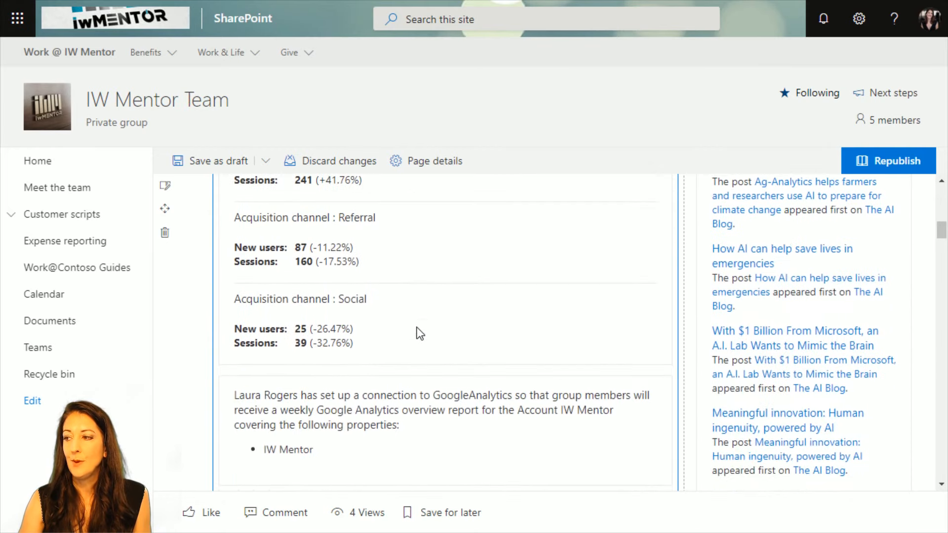
{"action": "scroll", "coordinate": [419, 333], "scroll_direction": "down", "scroll_amount": 1}
{"action": "scroll", "coordinate": [419, 333], "scroll_direction": "up", "scroll_amount": 3}
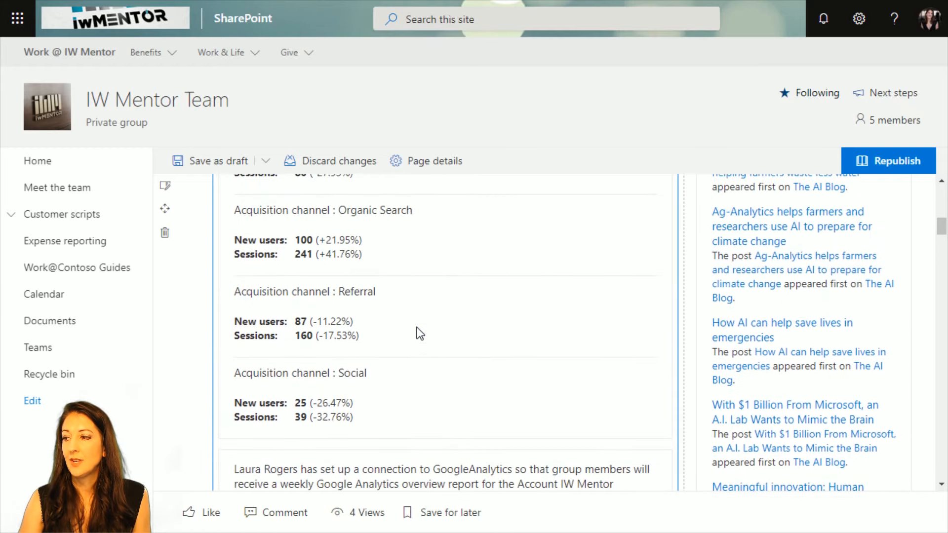
{"action": "scroll", "coordinate": [419, 333], "scroll_direction": "up", "scroll_amount": 15}
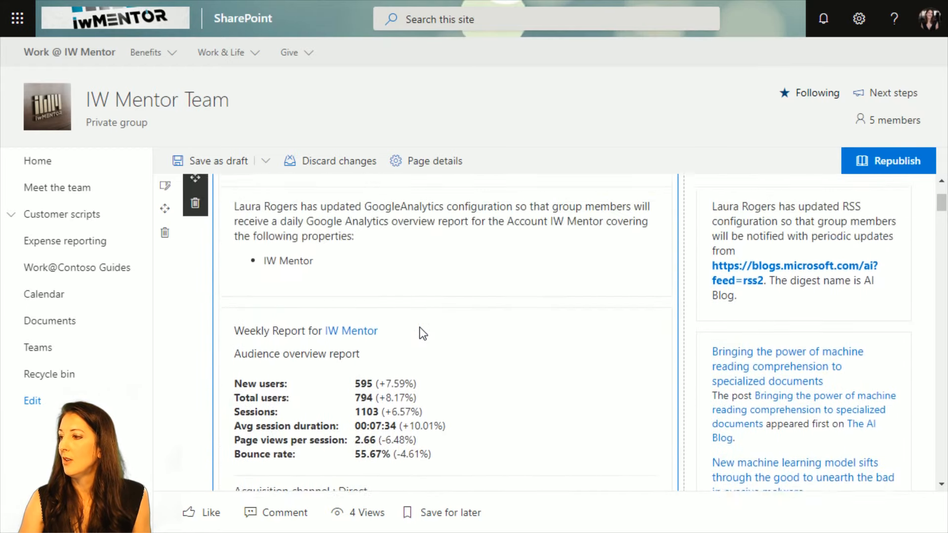
{"action": "scroll", "coordinate": [422, 334], "scroll_direction": "down", "scroll_amount": 11}
{"action": "scroll", "coordinate": [464, 368], "scroll_direction": "up", "scroll_amount": 10}
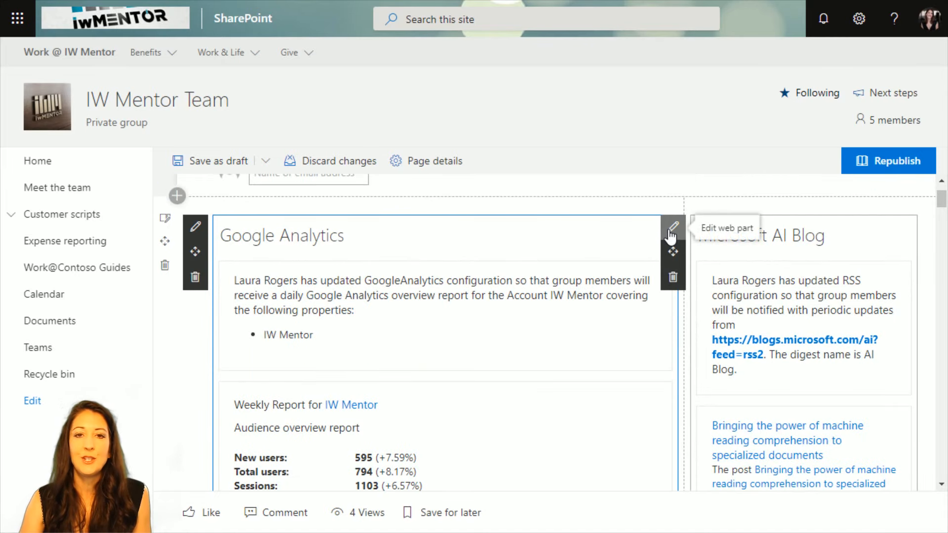
Set the Microsoft AI Blog RSS web part to show 4 items at a time and close its settings.
{"action": "left_click", "coordinate": [673, 228]}
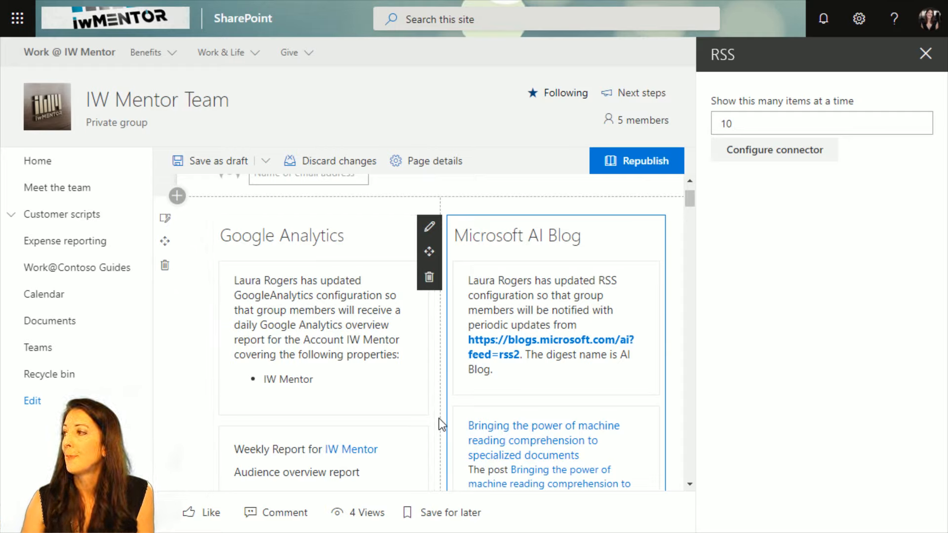
{"action": "left_click", "coordinate": [764, 124]}
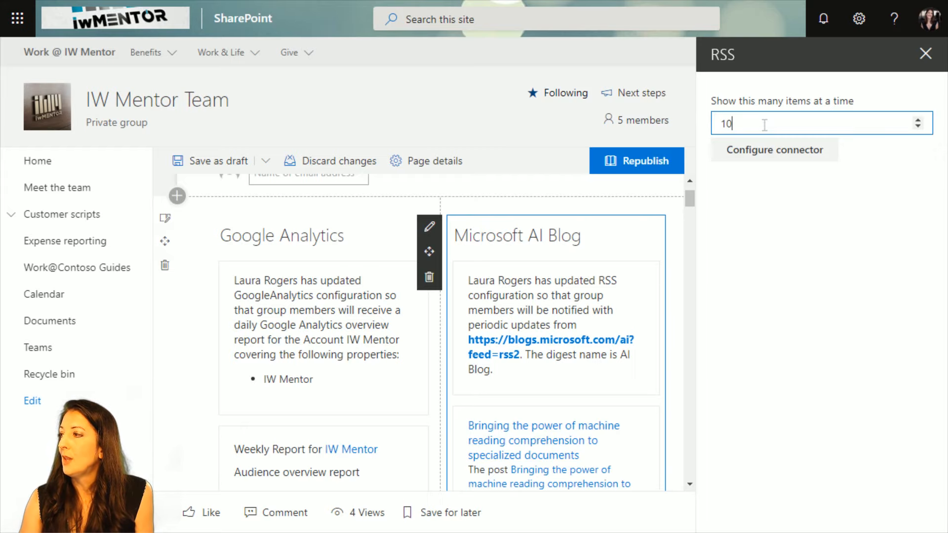
{"action": "left_click_drag", "start_coordinate": [689, 200], "coordinate": [689, 200]}
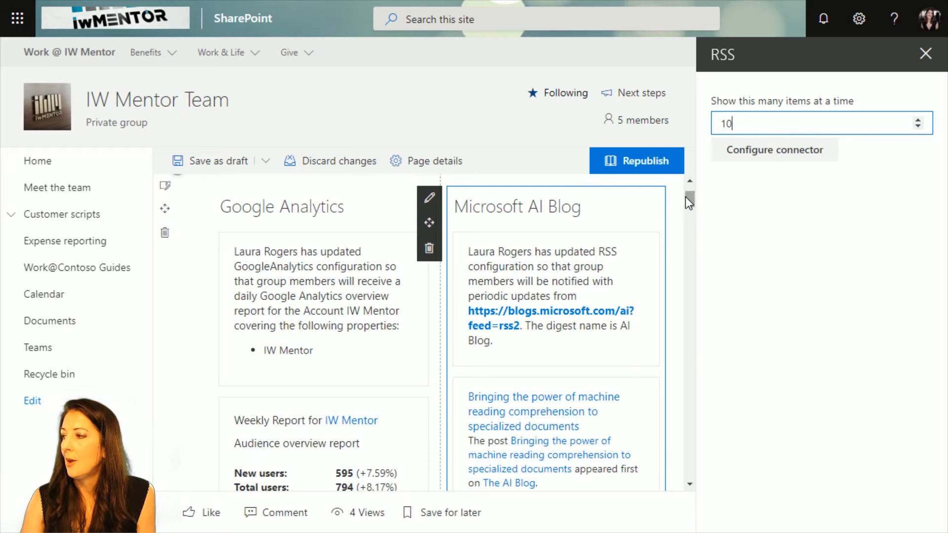
{"action": "left_click_drag", "start_coordinate": [687, 197], "coordinate": [688, 220]}
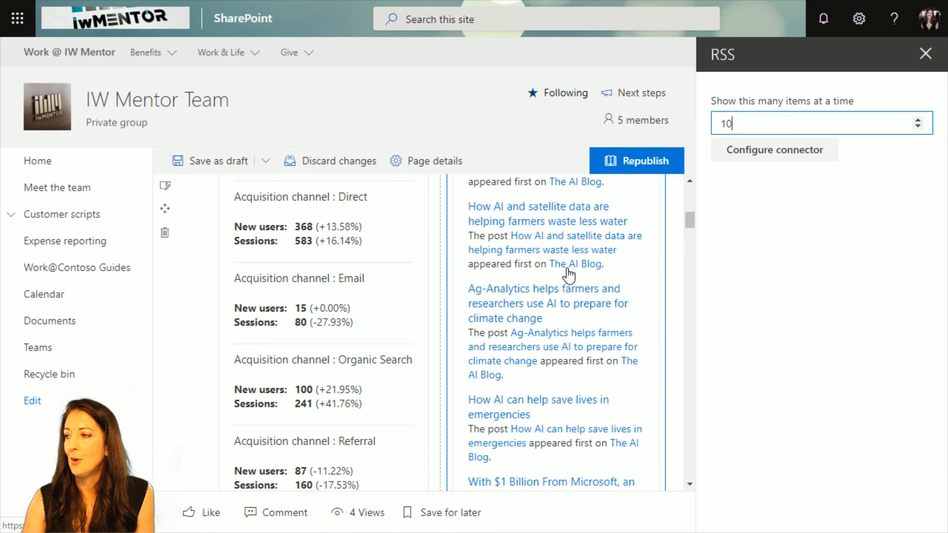
{"action": "left_click_drag", "start_coordinate": [691, 221], "coordinate": [691, 226]}
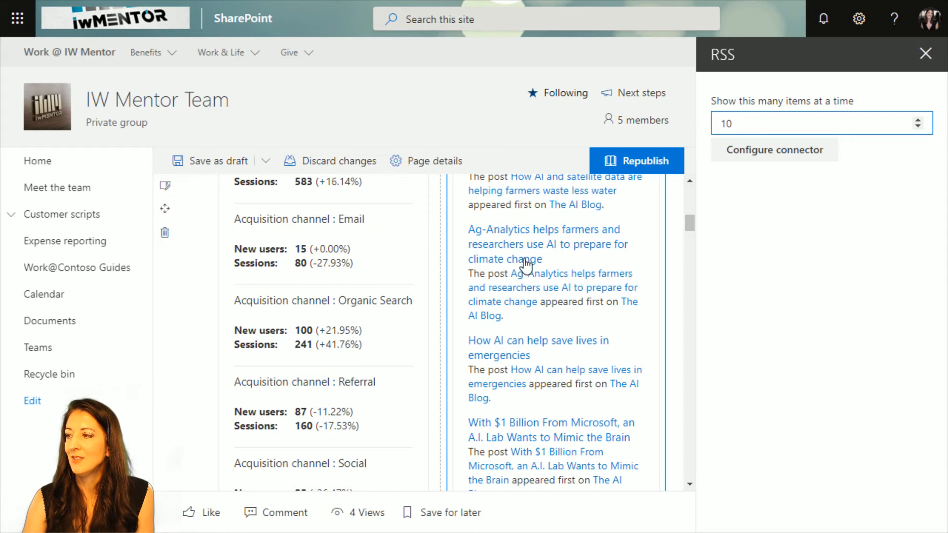
{"action": "left_click_drag", "start_coordinate": [689, 225], "coordinate": [689, 230]}
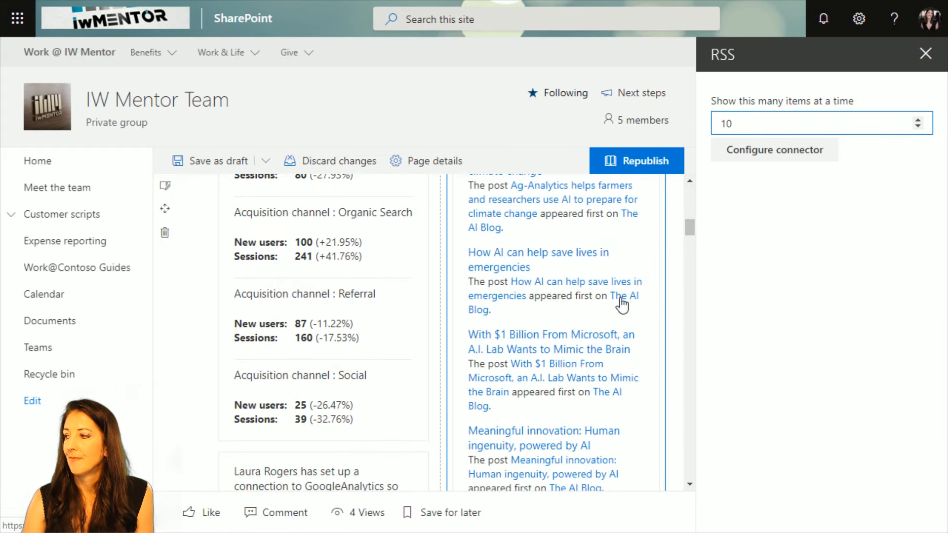
{"action": "left_click_drag", "start_coordinate": [748, 126], "coordinate": [716, 124]}
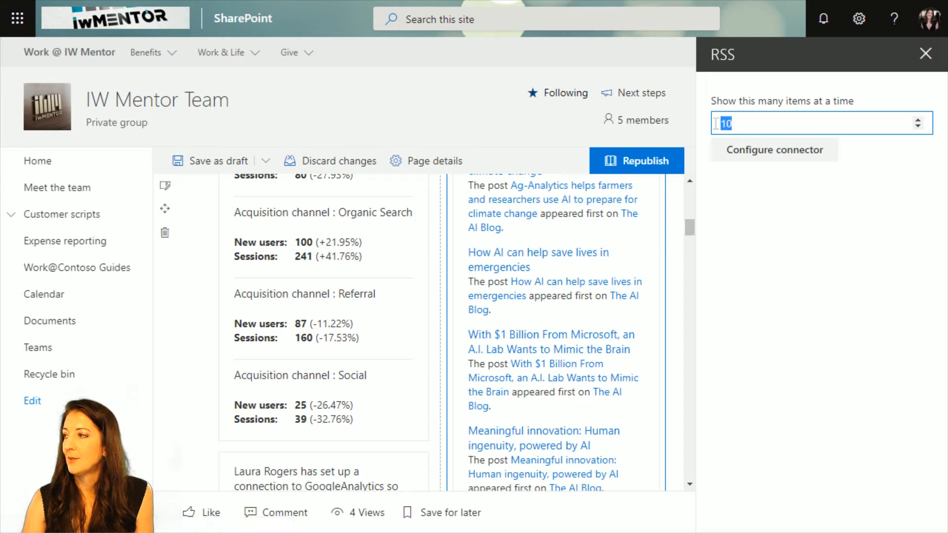
{"action": "type", "text": "4"}
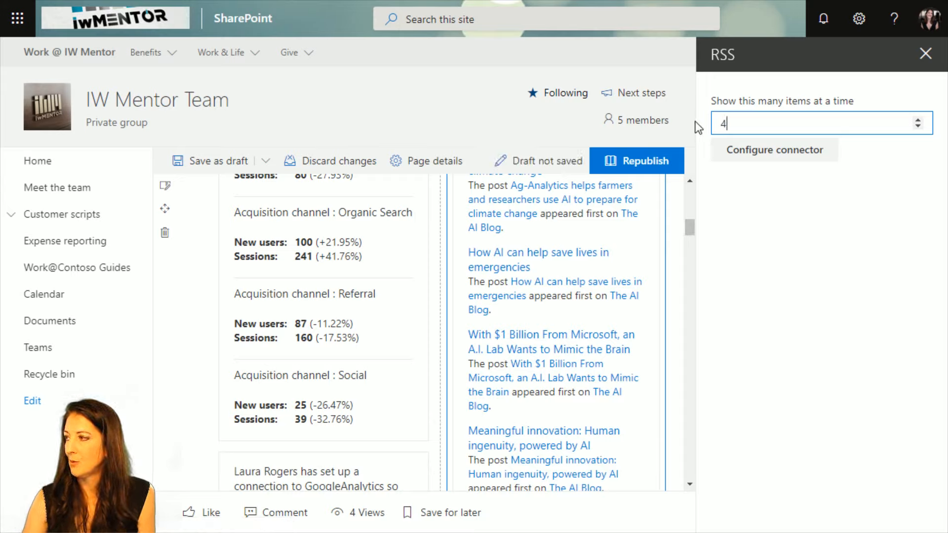
{"action": "left_click", "coordinate": [810, 214]}
{"action": "left_click", "coordinate": [925, 54]}
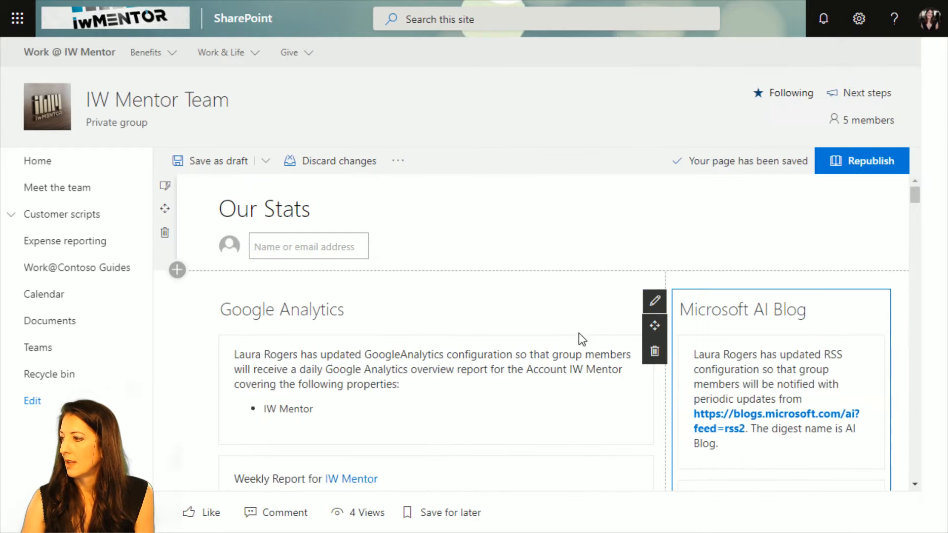
Reopen the Microsoft AI Blog web part's settings and check the posts listed in its feed.
{"action": "mouse_move", "coordinate": [944, 196]}
{"action": "left_mouse_down"}
{"action": "mouse_move", "coordinate": [945, 238]}
{"action": "mouse_move", "coordinate": [944, 193]}
{"action": "left_mouse_up"}
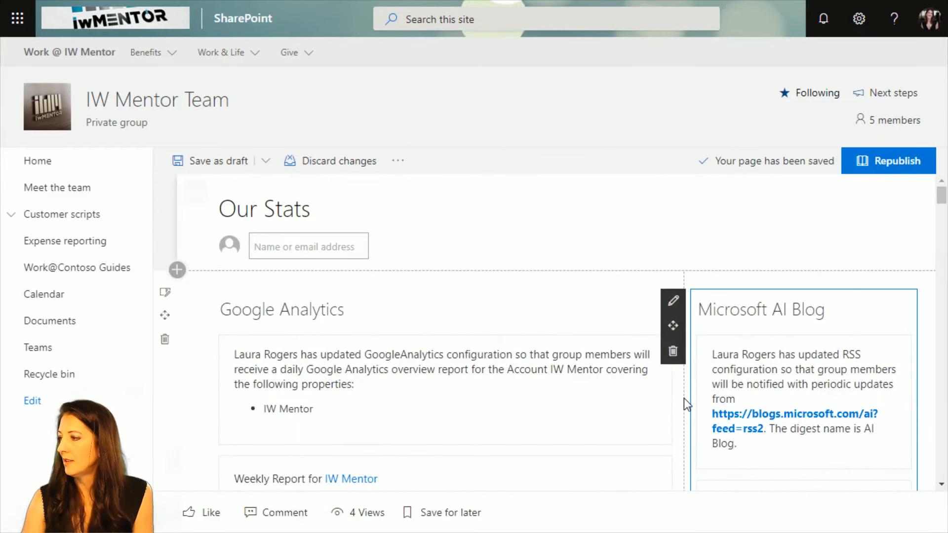
{"action": "left_click", "coordinate": [672, 301]}
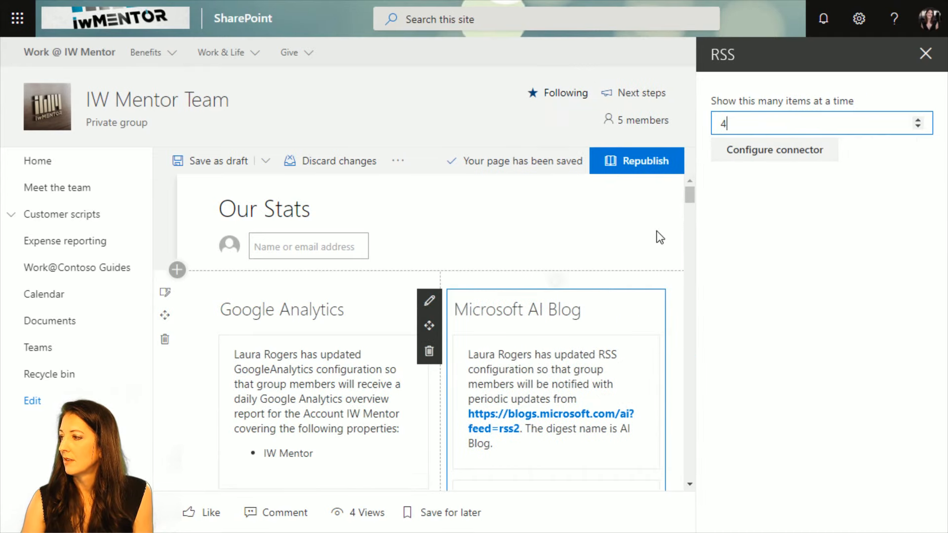
{"action": "left_click_drag", "start_coordinate": [690, 197], "coordinate": [689, 222]}
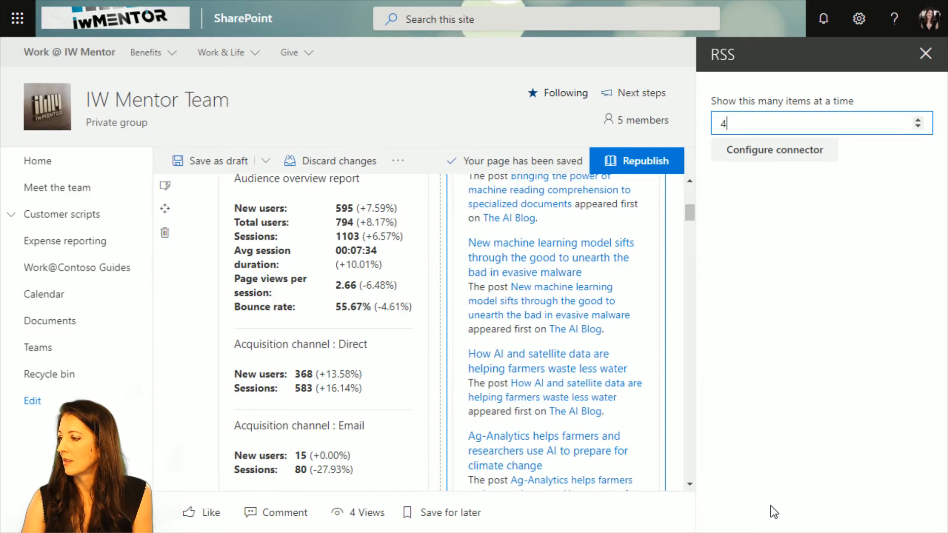
{"action": "scroll", "coordinate": [564, 401], "scroll_direction": "down", "scroll_amount": 5}
{"action": "left_click_drag", "start_coordinate": [689, 235], "coordinate": [694, 189]}
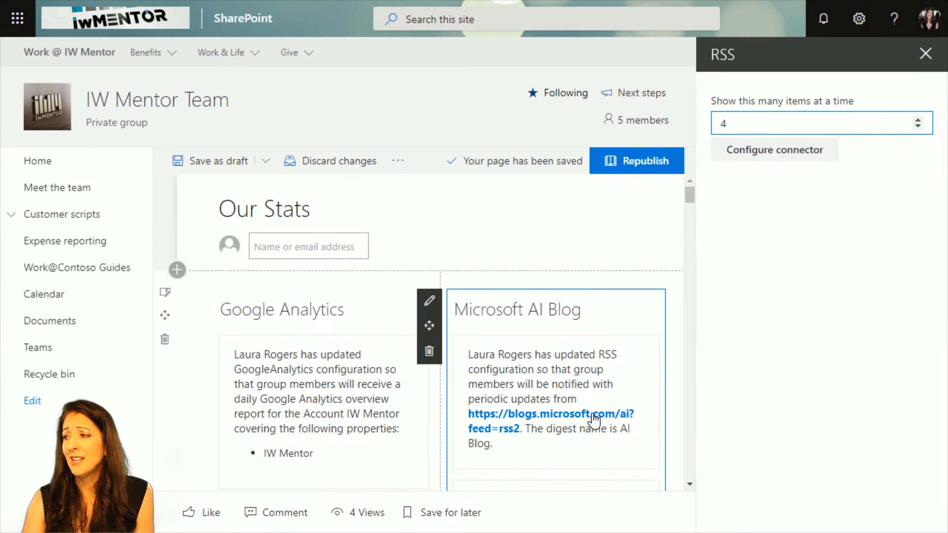
{"action": "scroll", "coordinate": [595, 370], "scroll_direction": "down", "scroll_amount": 4}
{"action": "scroll", "coordinate": [595, 371], "scroll_direction": "down", "scroll_amount": 3}
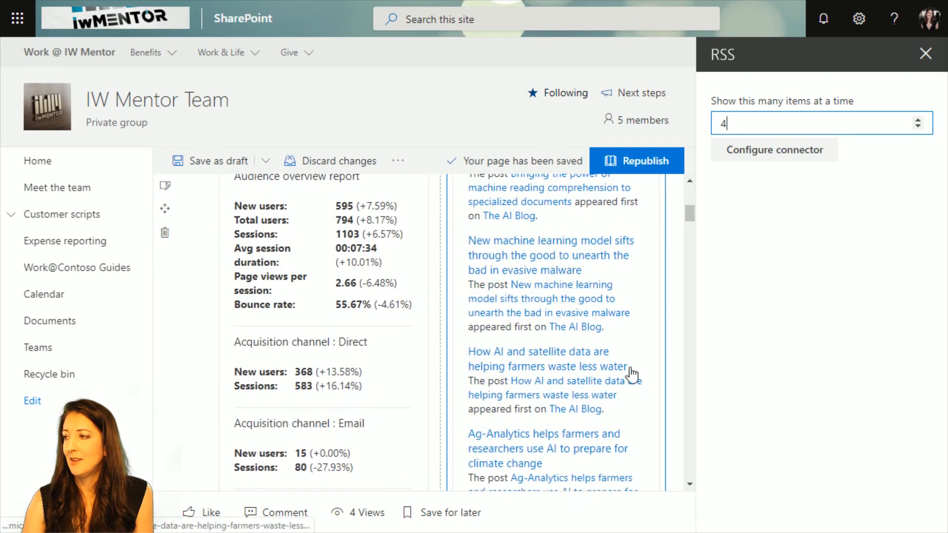
Review the RSS connector's name, feed address and digest frequency choices, and cancel its configuration without saving.
{"action": "left_click", "coordinate": [759, 153]}
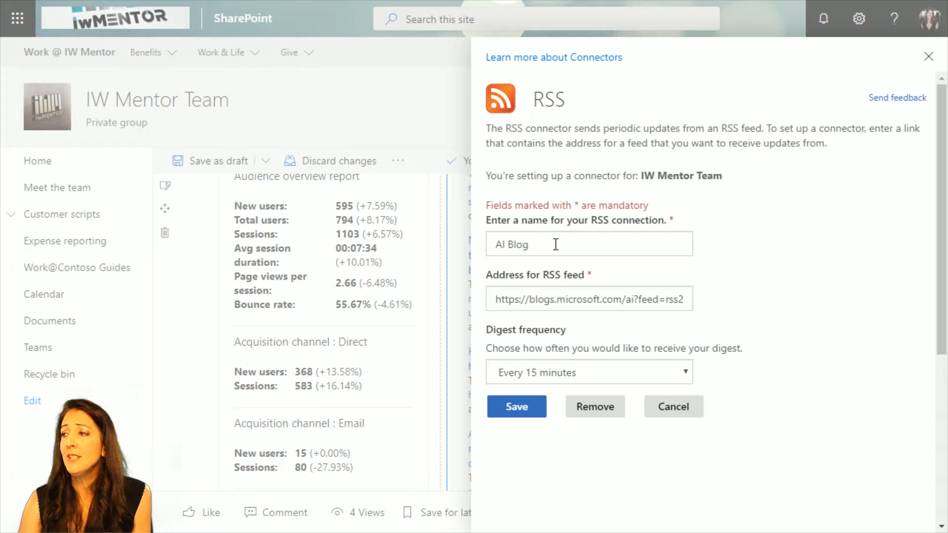
{"action": "left_click", "coordinate": [574, 300]}
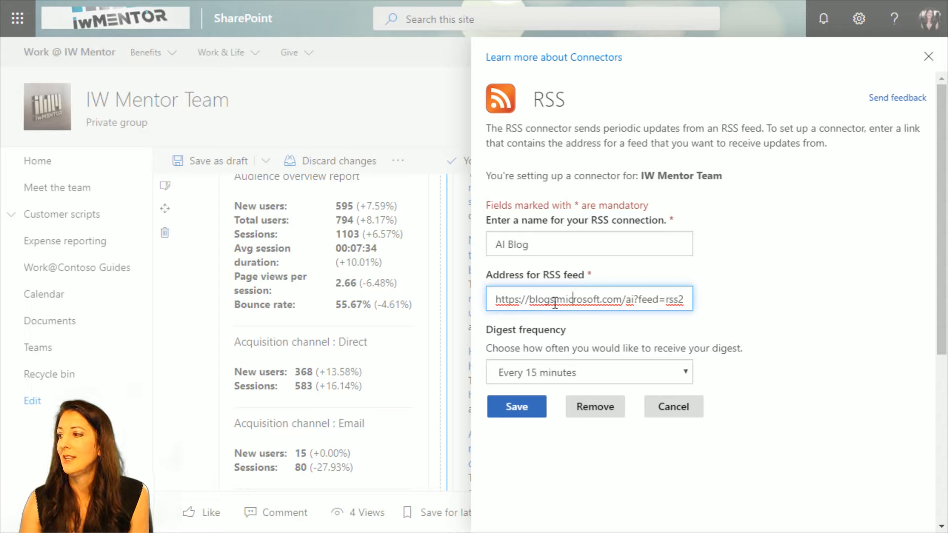
{"action": "left_click", "coordinate": [685, 374]}
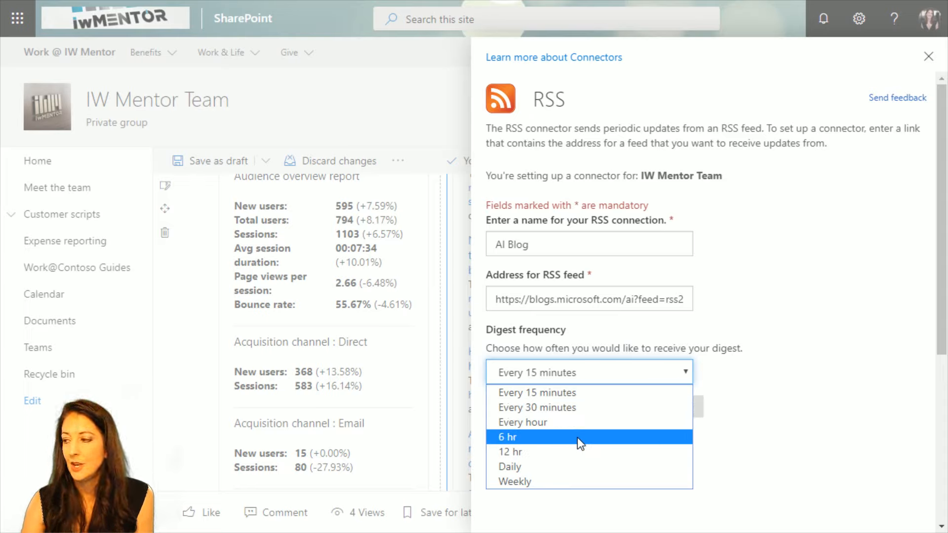
{"action": "left_click", "coordinate": [690, 371]}
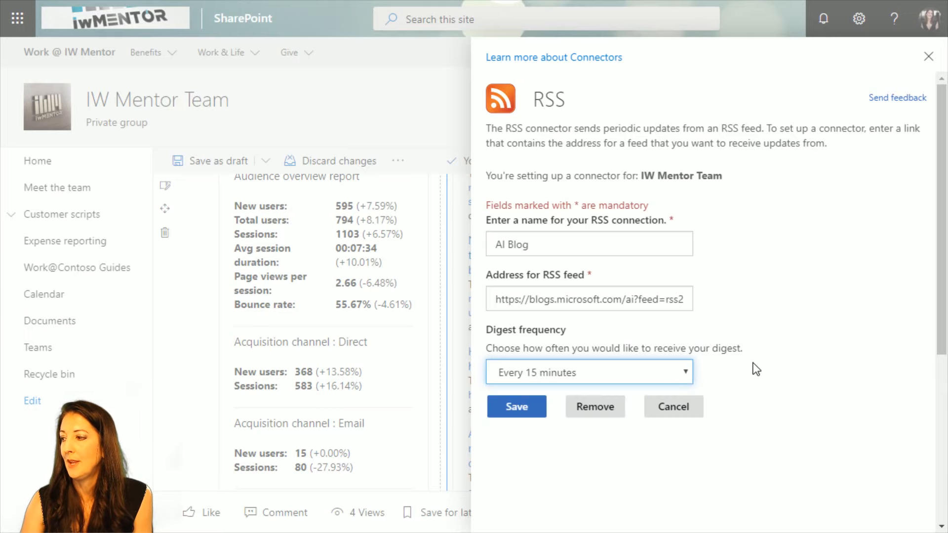
{"action": "scroll", "coordinate": [753, 365], "scroll_direction": "down", "scroll_amount": 3}
{"action": "scroll", "coordinate": [754, 366], "scroll_direction": "up", "scroll_amount": 3}
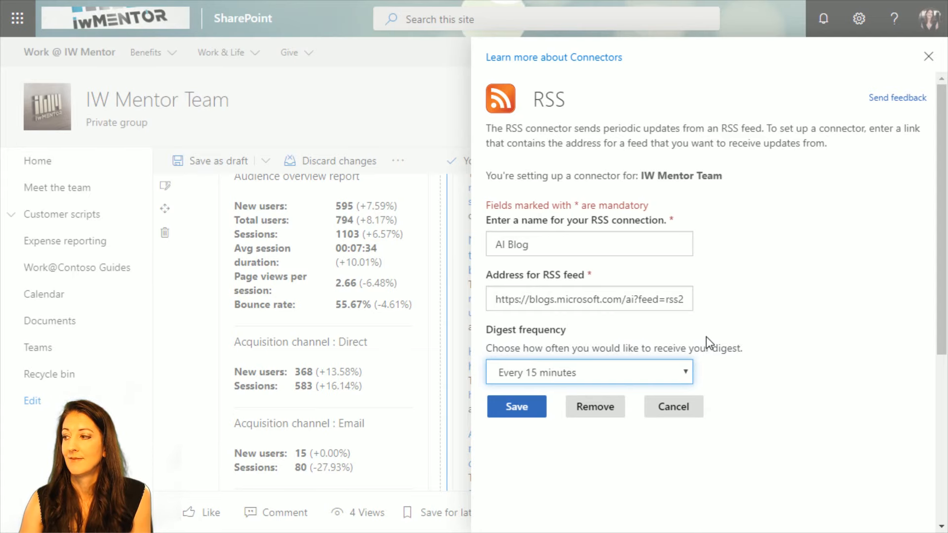
{"action": "left_click", "coordinate": [673, 408]}
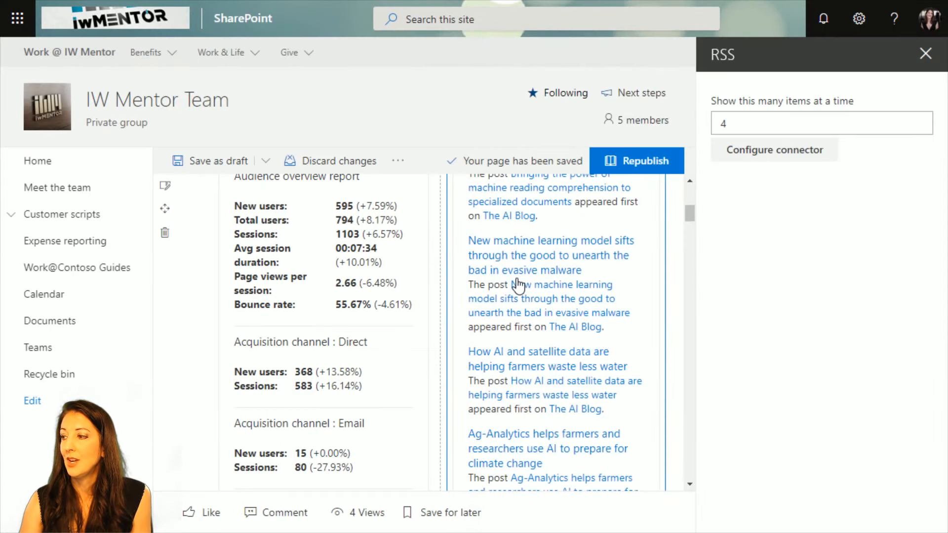
Look over the other connector web parts and open the settings of the RSS web part below the Facebook pages one.
{"action": "scroll", "coordinate": [532, 266], "scroll_direction": "up", "scroll_amount": 3}
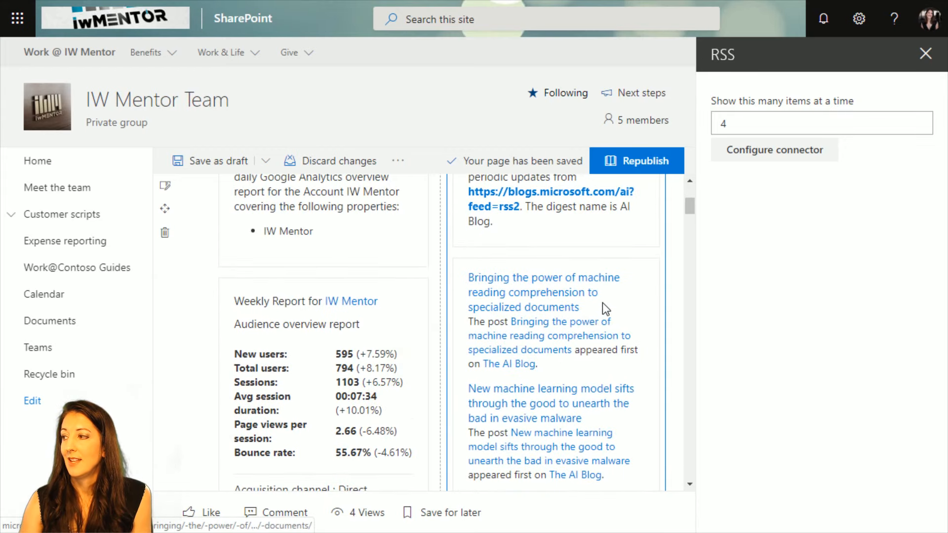
{"action": "scroll", "coordinate": [605, 302], "scroll_direction": "down", "scroll_amount": 10}
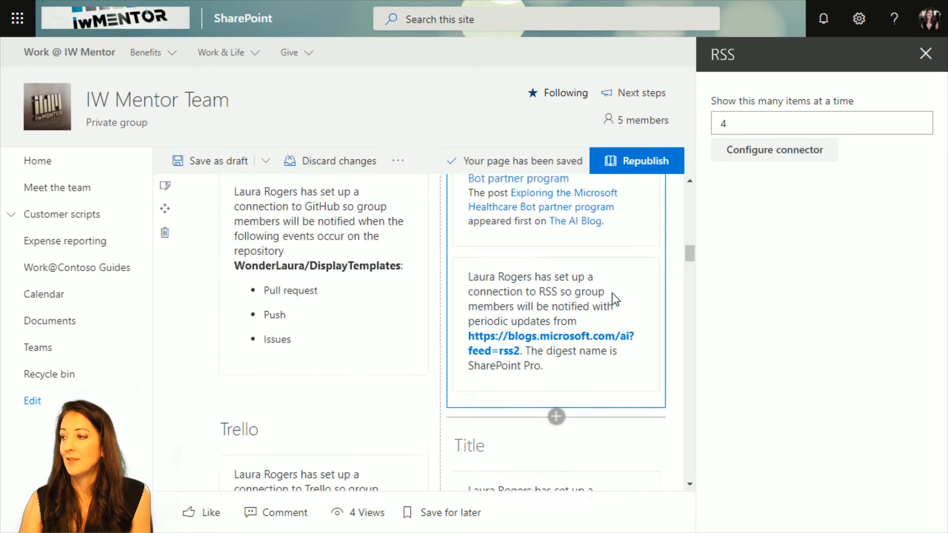
{"action": "scroll", "coordinate": [587, 340], "scroll_direction": "down", "scroll_amount": 5}
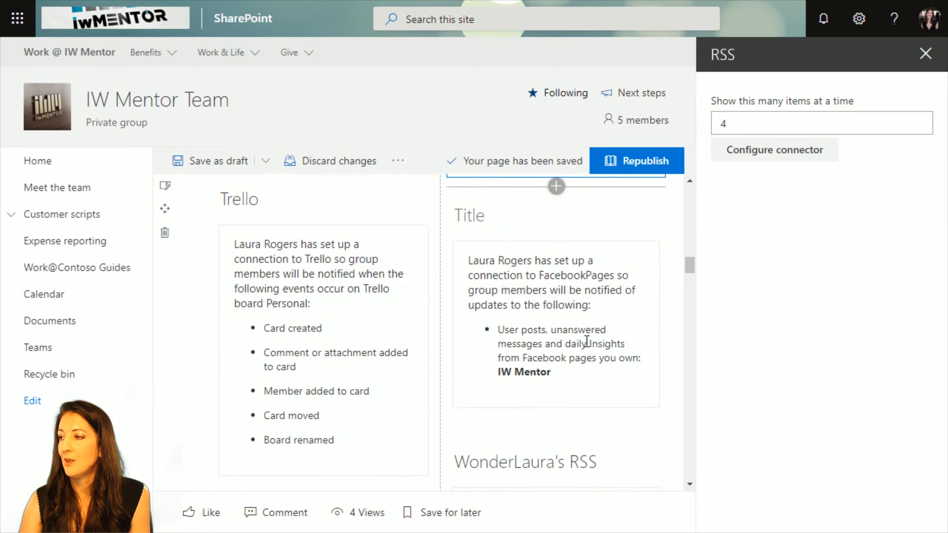
{"action": "scroll", "coordinate": [587, 341], "scroll_direction": "down", "scroll_amount": 5}
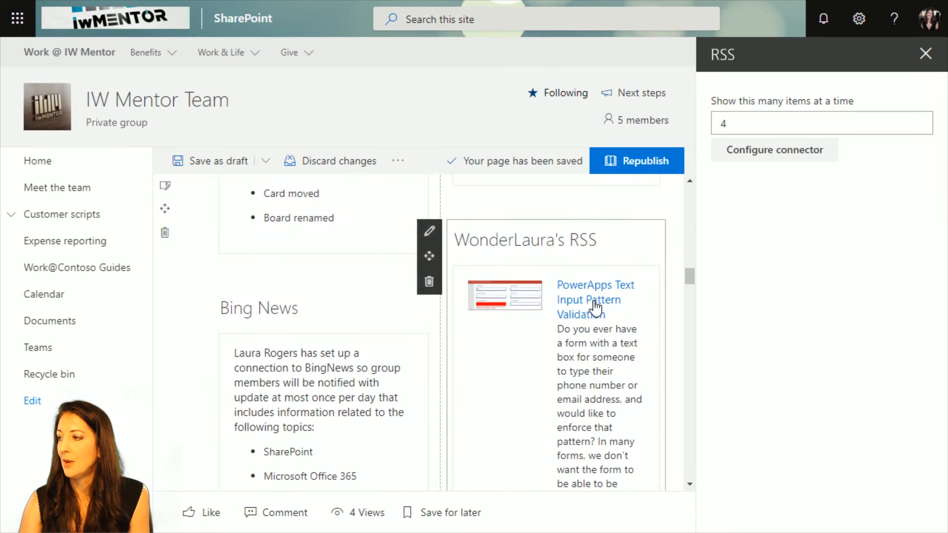
{"action": "left_click", "coordinate": [429, 230]}
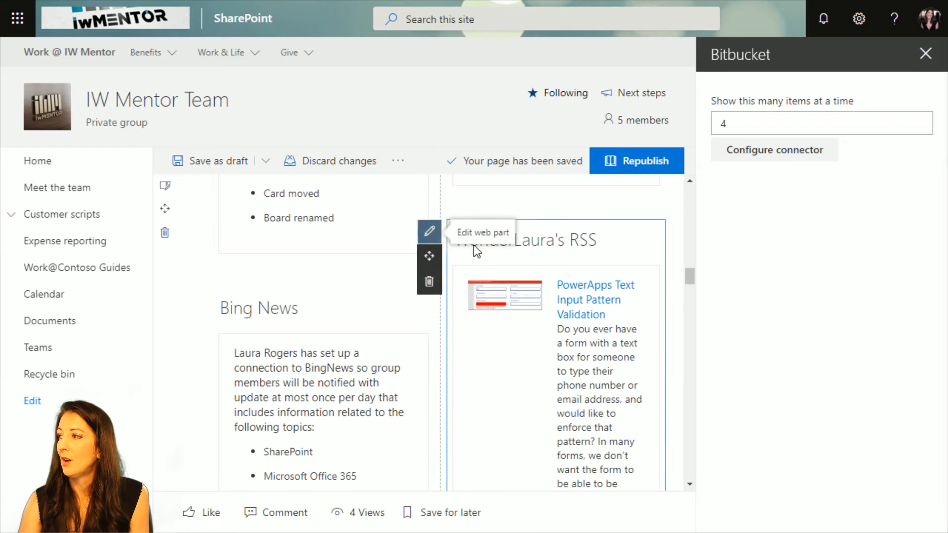
Close the web part's settings and republish the Our Stats page.
{"action": "left_click", "coordinate": [925, 54]}
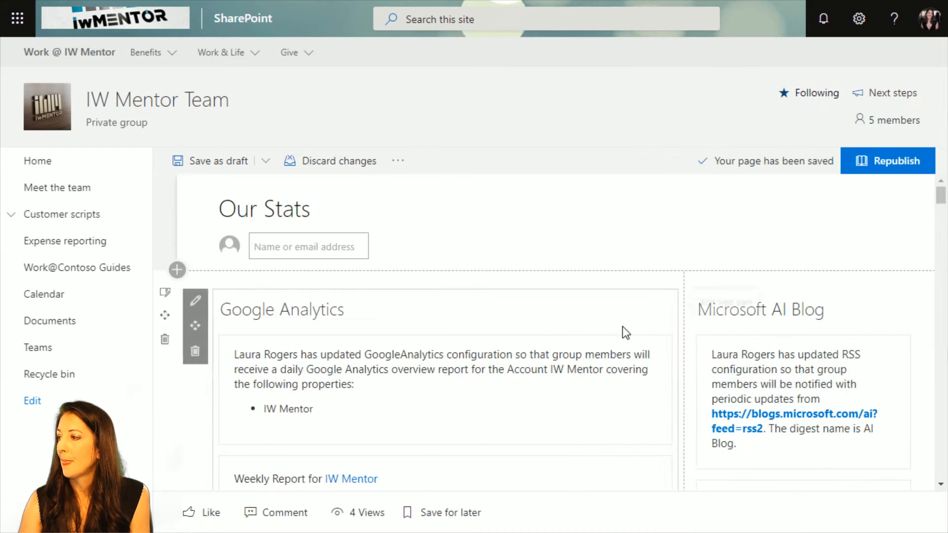
{"action": "left_click", "coordinate": [876, 168]}
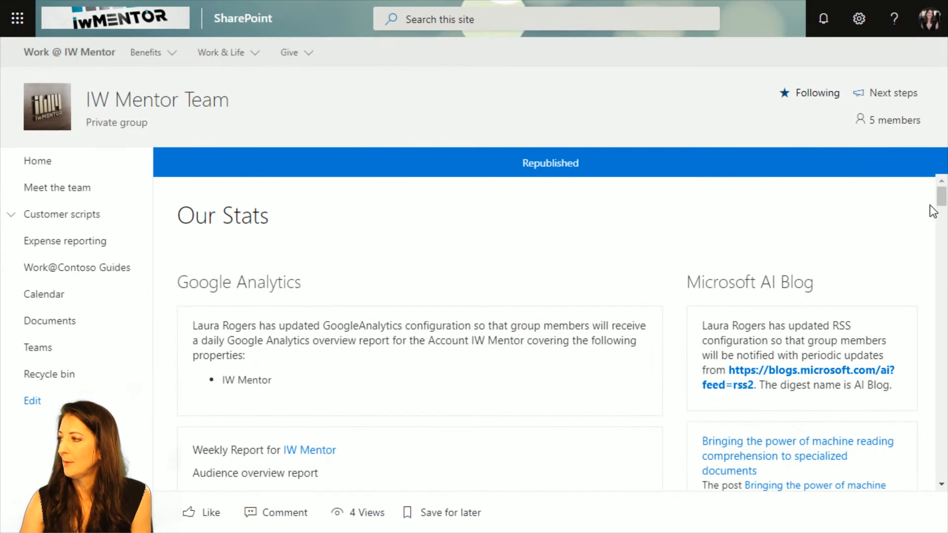
Review the connector web parts on the published Our Stats page, from Google Analytics and Microsoft AI Blog to Bing News and WonderLaura's RSS.
{"action": "scroll", "coordinate": [933, 212], "scroll_direction": "down", "scroll_amount": 15}
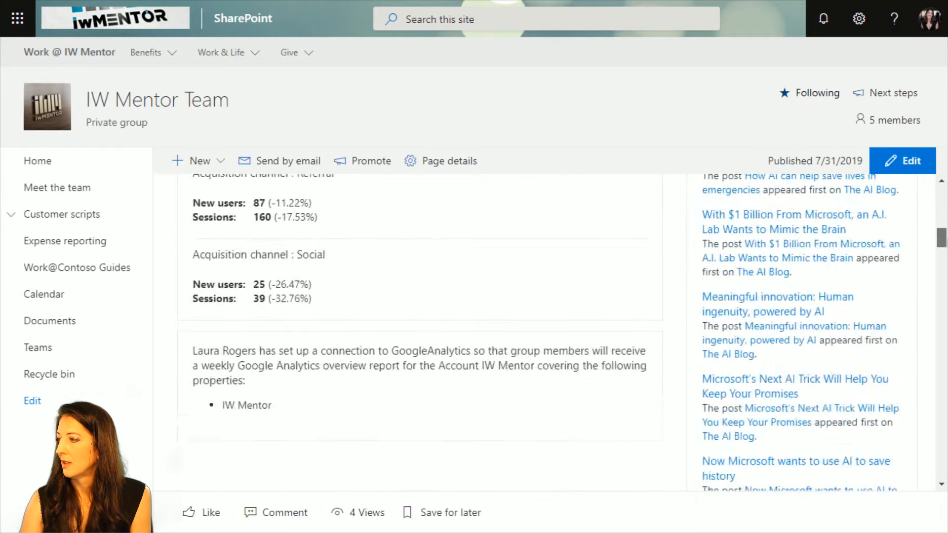
{"action": "scroll", "coordinate": [547, 332], "scroll_direction": "down", "scroll_amount": 10}
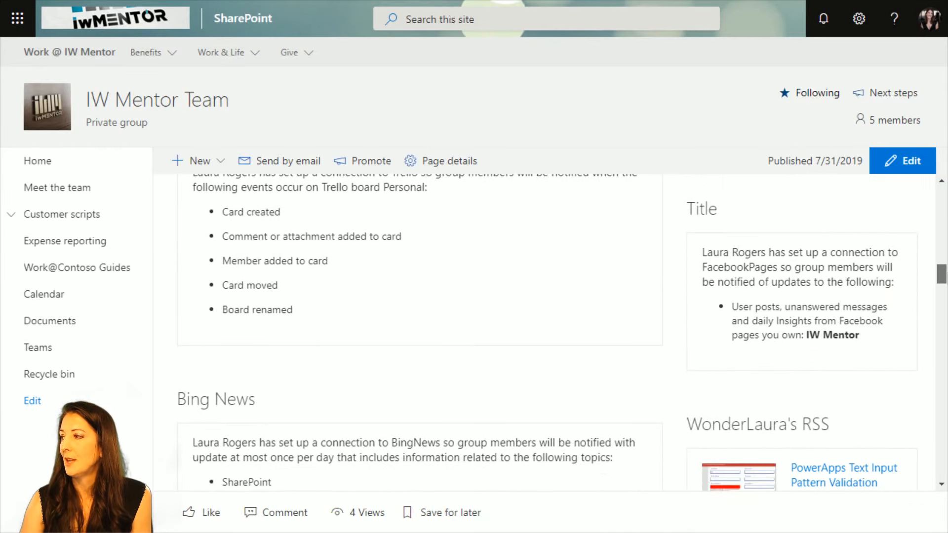
{"action": "scroll", "coordinate": [842, 279], "scroll_direction": "down", "scroll_amount": 4}
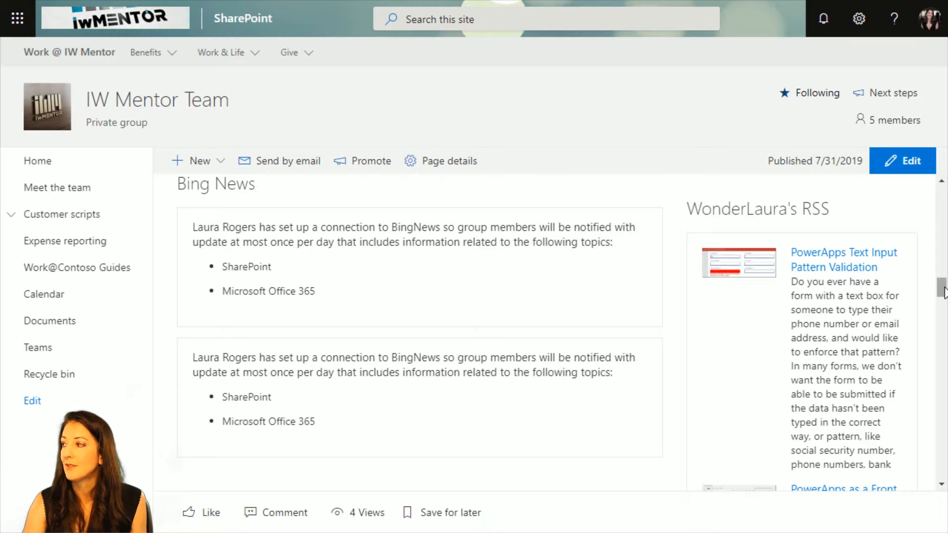
{"action": "left_click_drag", "start_coordinate": [942, 288], "coordinate": [942, 250]}
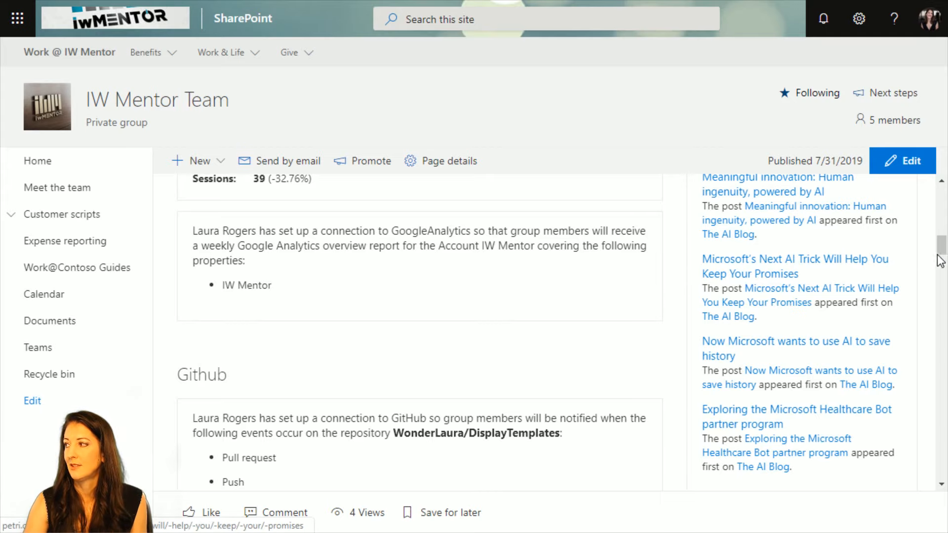
{"action": "left_click_drag", "start_coordinate": [942, 247], "coordinate": [941, 285]}
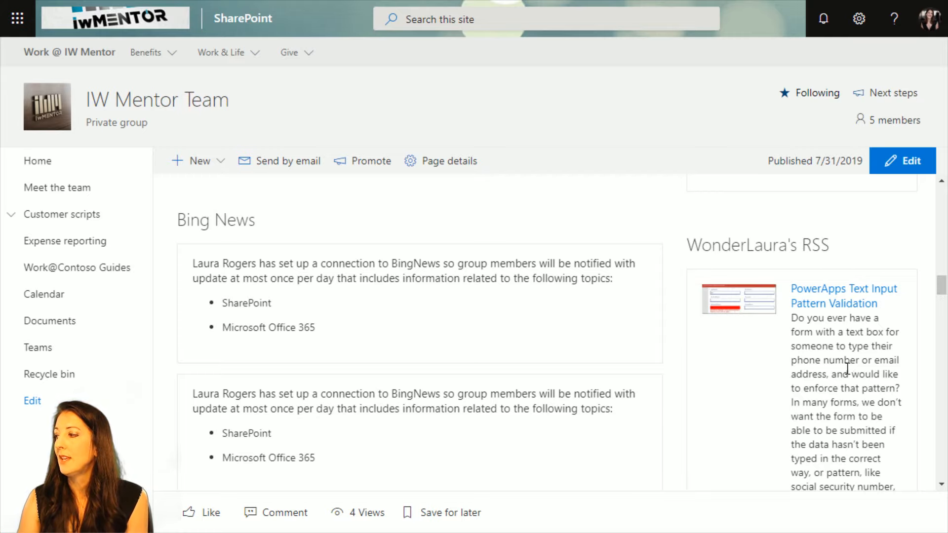
{"action": "scroll", "coordinate": [846, 362], "scroll_direction": "down", "scroll_amount": 2}
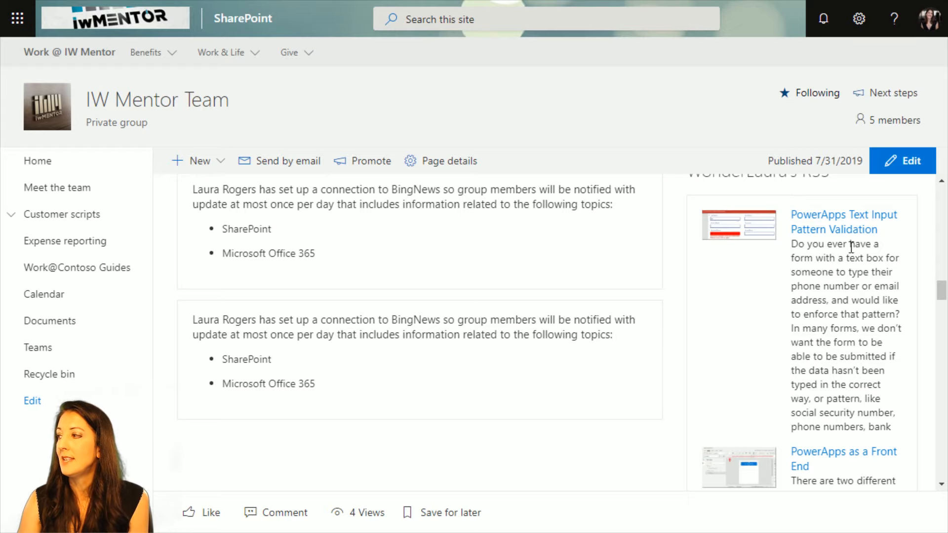
{"action": "mouse_move", "coordinate": [942, 296]}
{"action": "left_mouse_down"}
{"action": "mouse_move", "coordinate": [944, 322]}
{"action": "mouse_move", "coordinate": [944, 295]}
{"action": "left_mouse_up"}
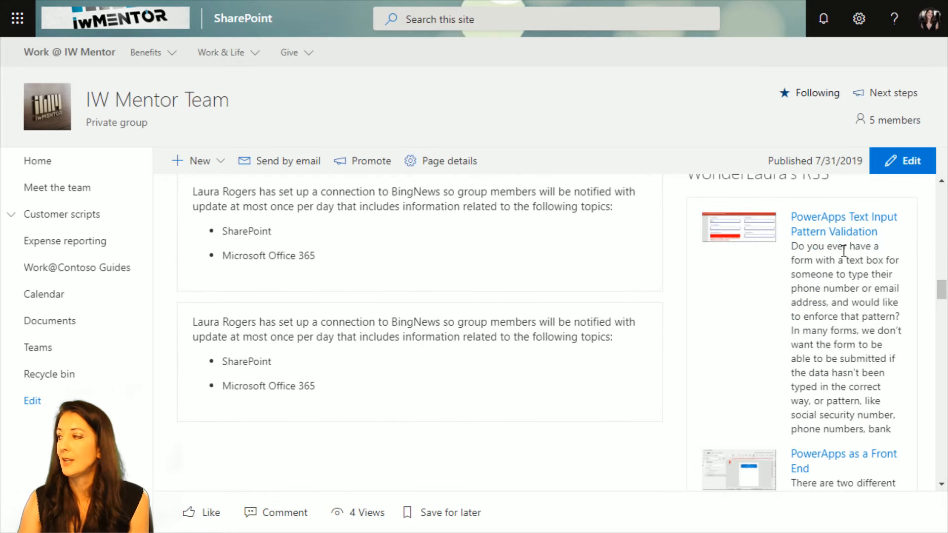
{"action": "scroll", "coordinate": [839, 364], "scroll_direction": "down", "scroll_amount": 1}
{"action": "scroll", "coordinate": [839, 364], "scroll_direction": "down", "scroll_amount": 1}
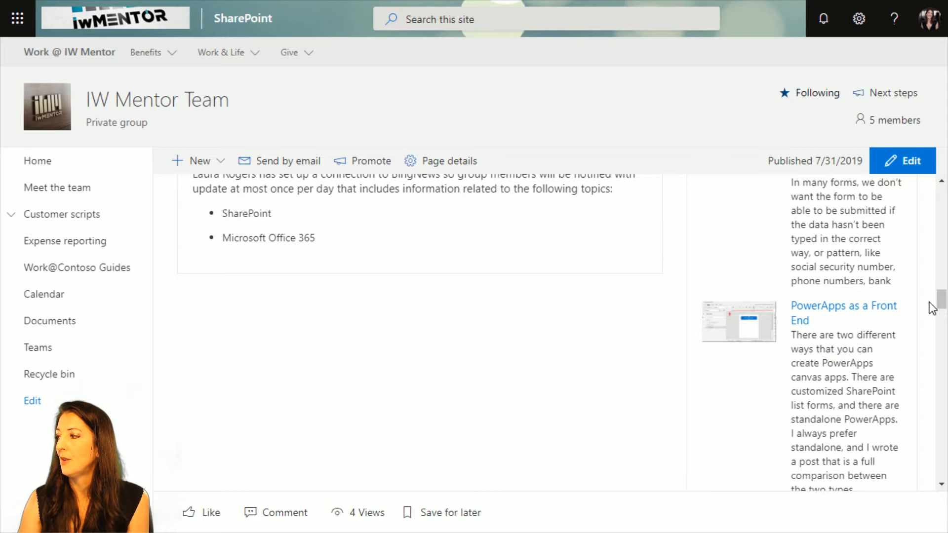
{"action": "left_click_drag", "start_coordinate": [942, 297], "coordinate": [944, 323]}
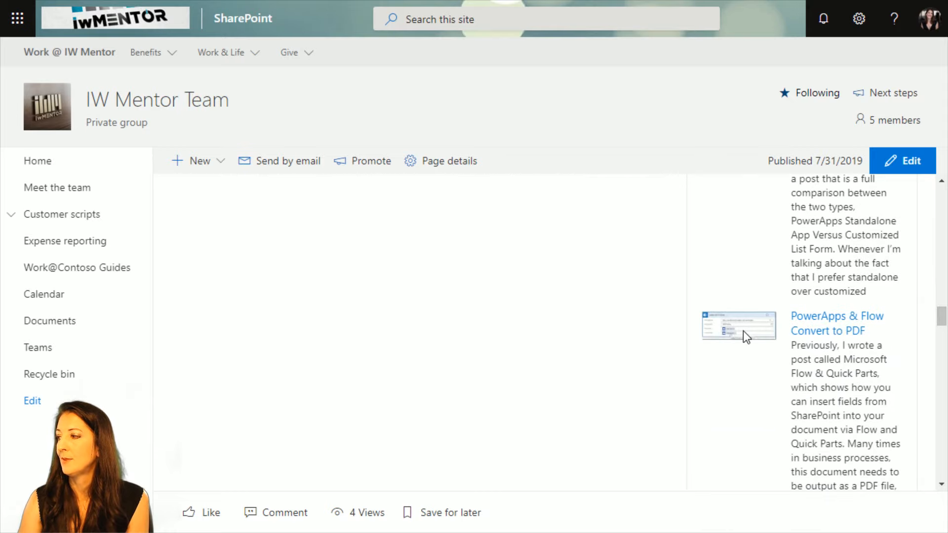
{"action": "left_click_drag", "start_coordinate": [941, 317], "coordinate": [938, 287]}
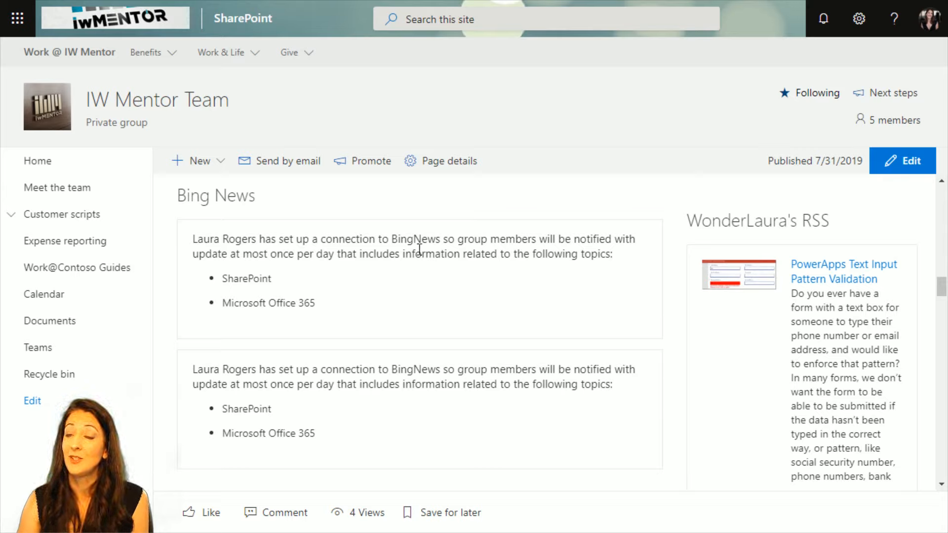
{"action": "scroll", "coordinate": [846, 292], "scroll_direction": "up", "scroll_amount": 15}
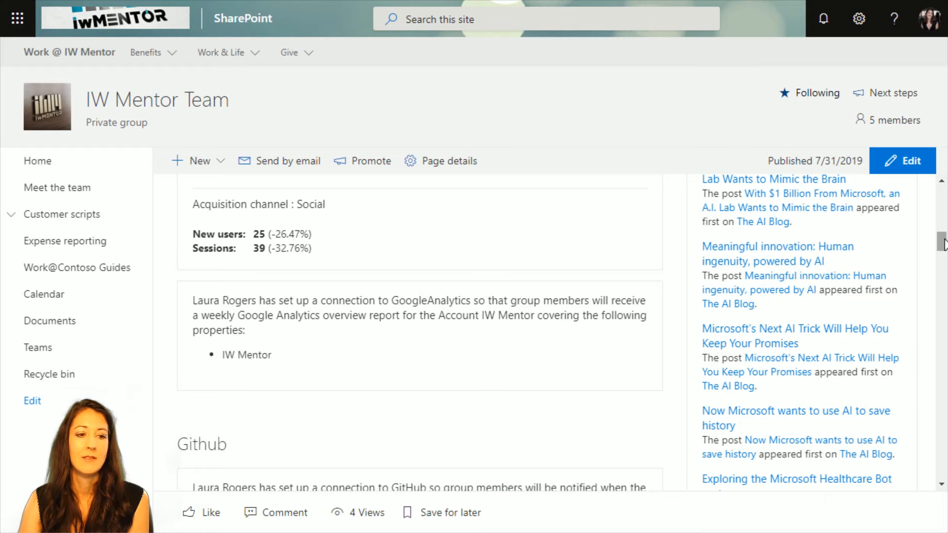
{"action": "left_click_drag", "start_coordinate": [943, 246], "coordinate": [943, 289]}
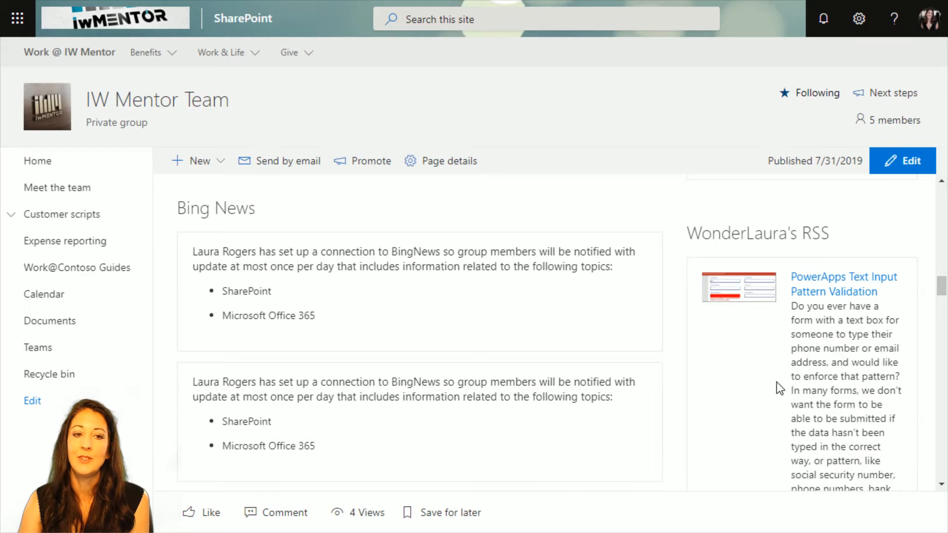
{"action": "scroll", "coordinate": [797, 381], "scroll_direction": "up", "scroll_amount": 3}
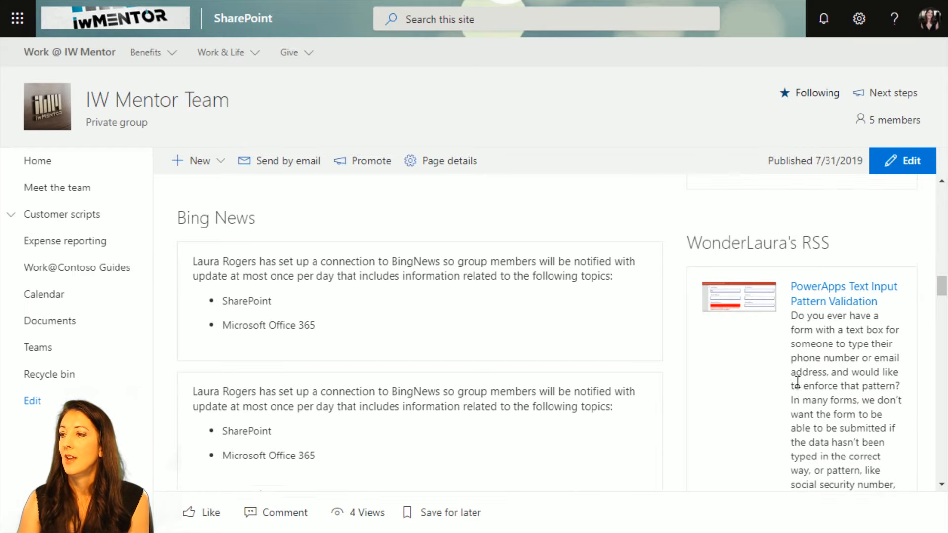
{"action": "scroll", "coordinate": [795, 365], "scroll_direction": "up", "scroll_amount": 8}
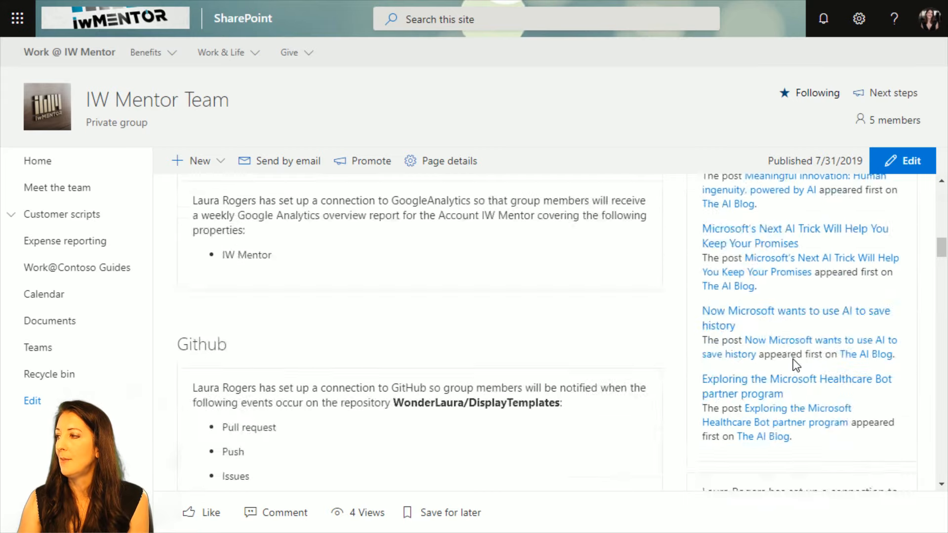
Put the Our Stats page into edit mode and delete its Google Analytics and Github web parts.
{"action": "left_click_drag", "start_coordinate": [942, 244], "coordinate": [943, 197]}
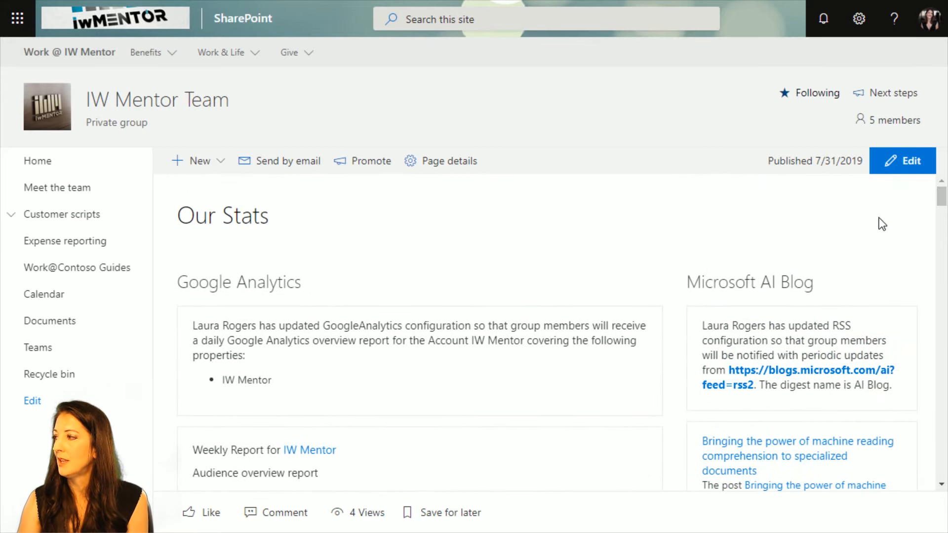
{"action": "left_click", "coordinate": [904, 162]}
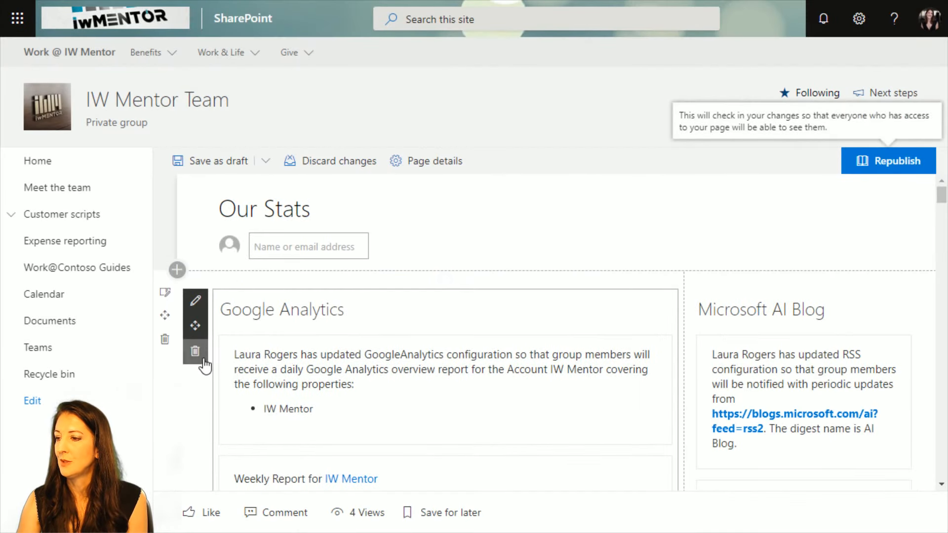
{"action": "left_click", "coordinate": [204, 362]}
{"action": "left_click", "coordinate": [428, 307]}
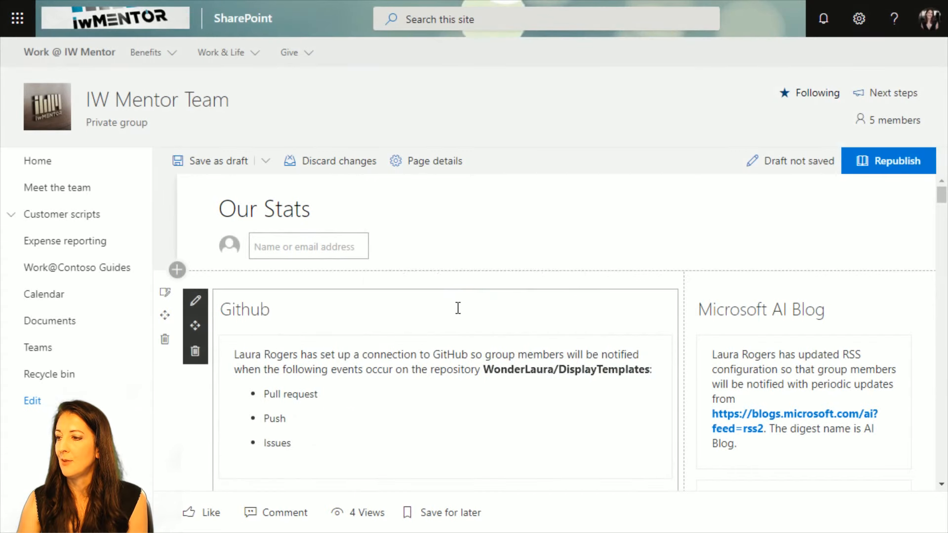
{"action": "scroll", "coordinate": [387, 398], "scroll_direction": "down", "scroll_amount": 2}
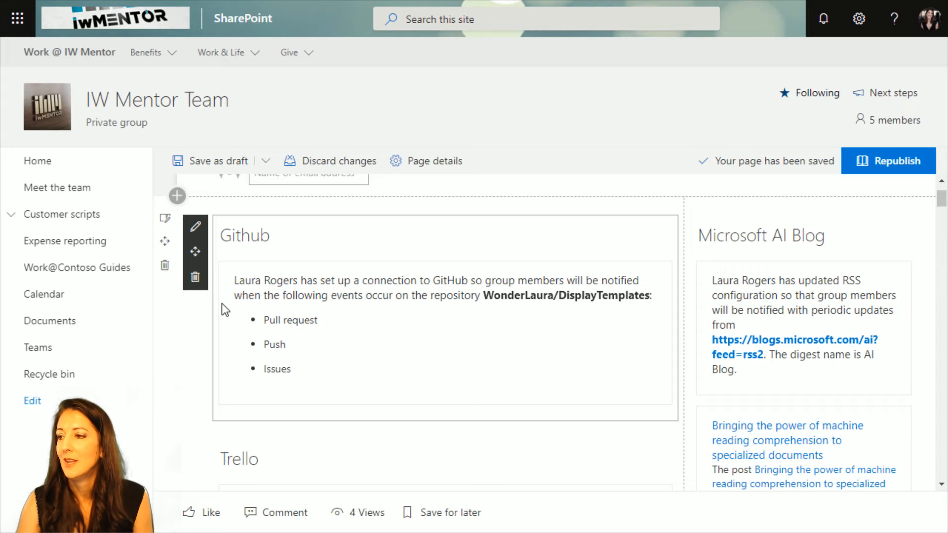
{"action": "left_click", "coordinate": [195, 277]}
{"action": "left_click", "coordinate": [463, 302]}
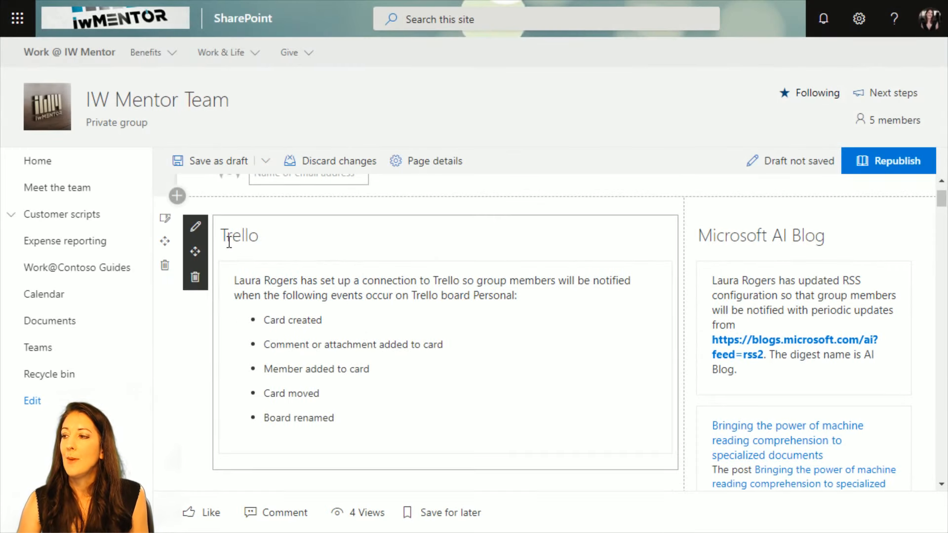
Open the Trello web part's settings, look over the list of available connectors, and close the list.
{"action": "left_click", "coordinate": [195, 227]}
{"action": "left_click", "coordinate": [786, 152]}
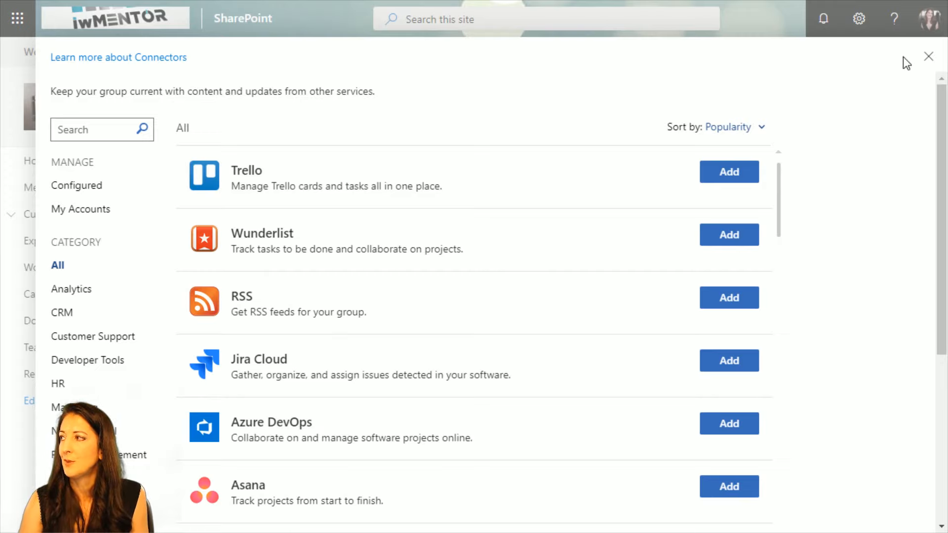
{"action": "left_click", "coordinate": [928, 57]}
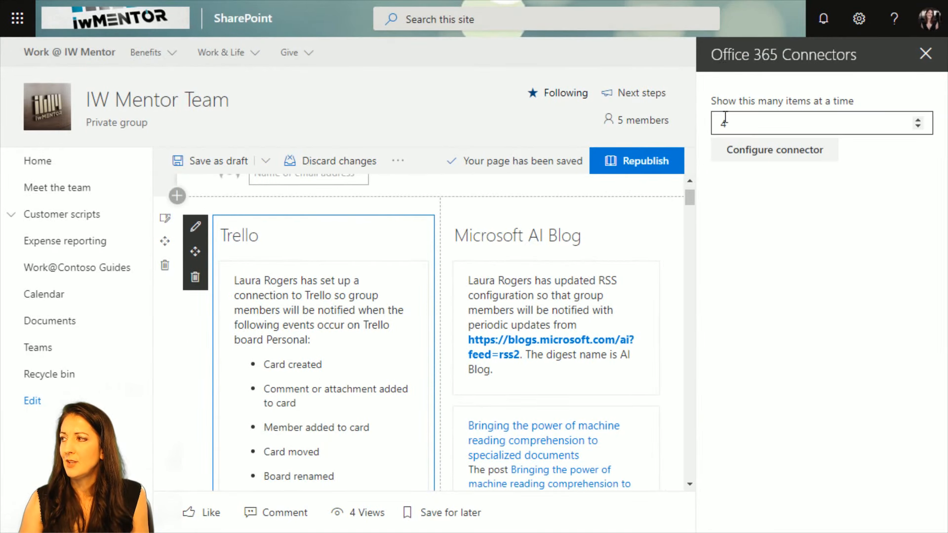
Open the configured Trello connection for the "Personal" board through the web part's connector configuration.
{"action": "left_click", "coordinate": [196, 233]}
{"action": "left_click", "coordinate": [196, 233]}
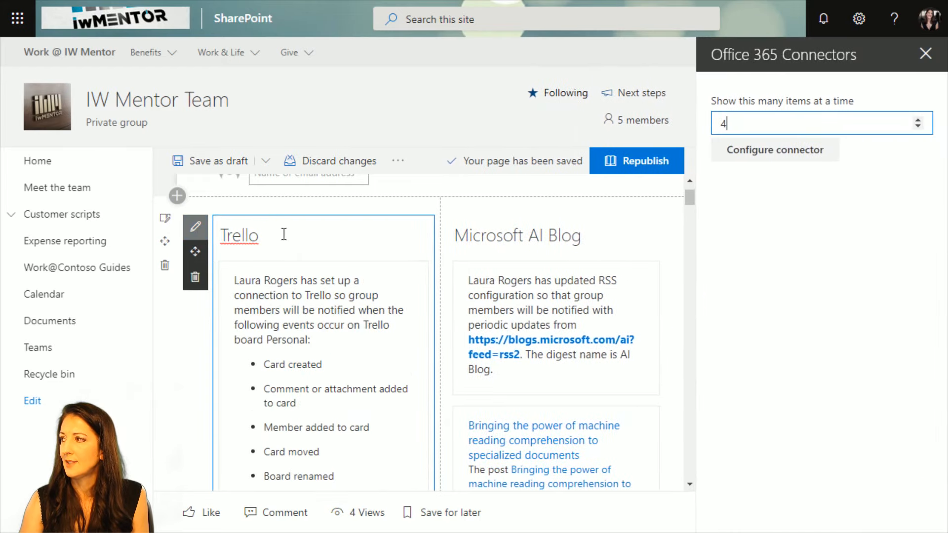
{"action": "left_click", "coordinate": [773, 156]}
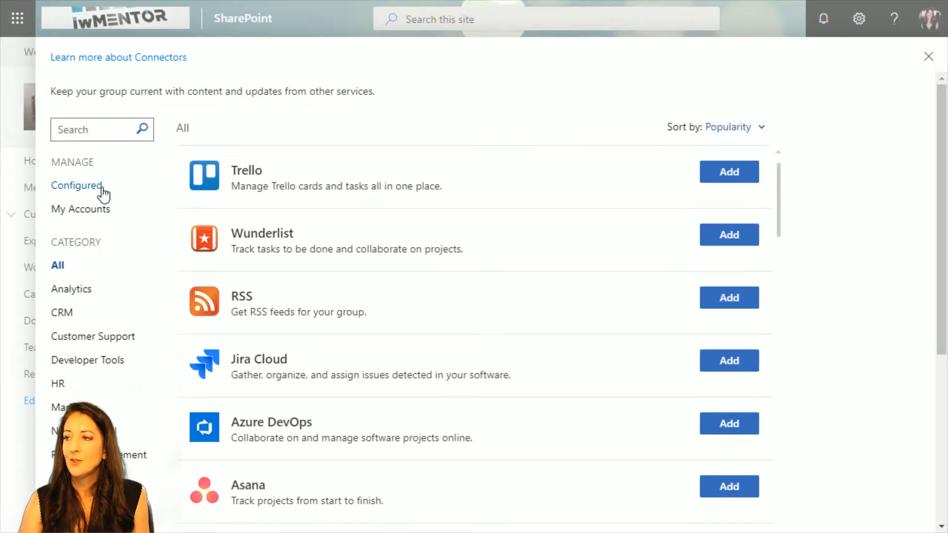
{"action": "left_click", "coordinate": [75, 185]}
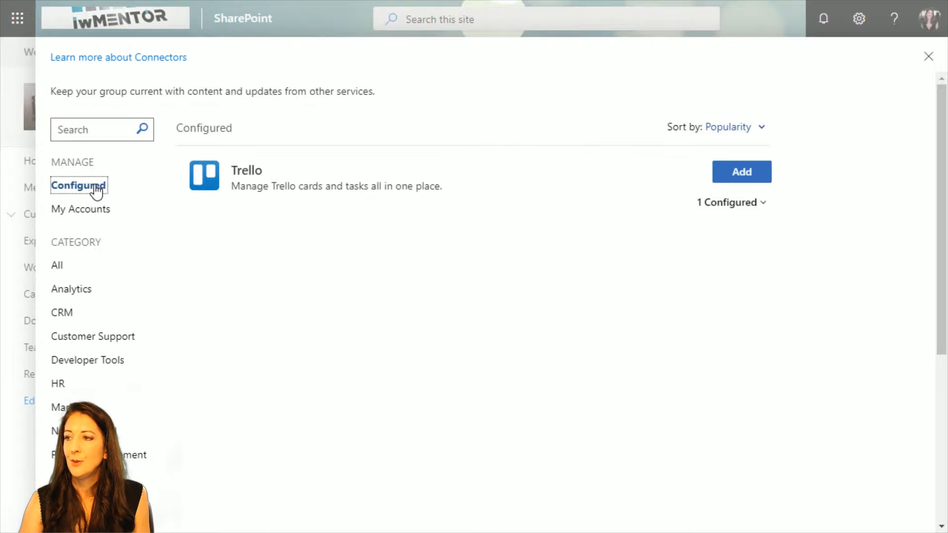
{"action": "left_click", "coordinate": [721, 204]}
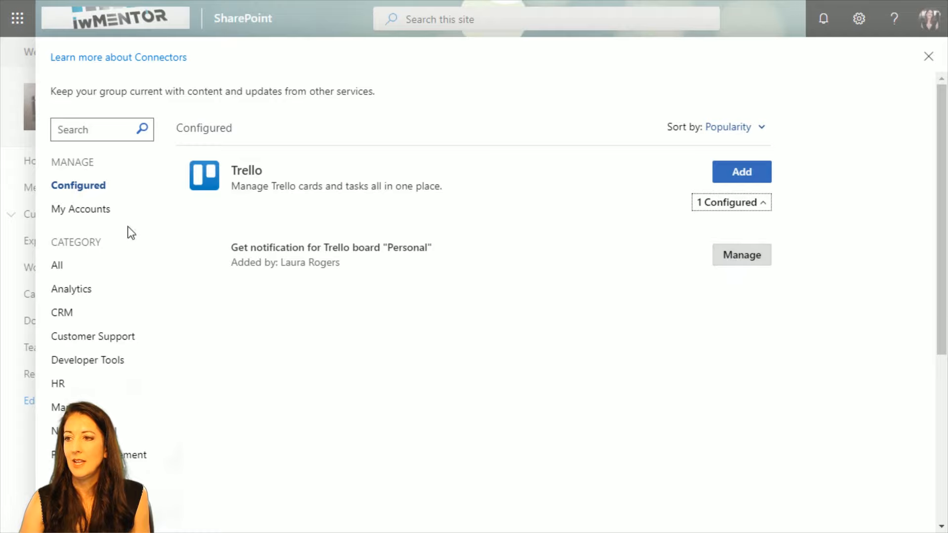
{"action": "left_click", "coordinate": [748, 261]}
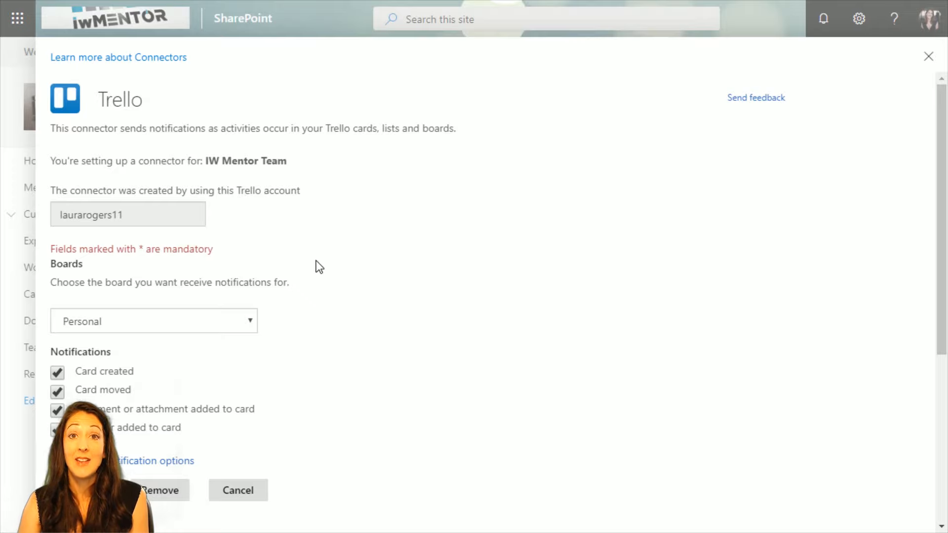
Set the board for the Trello connector's notifications to Power Hour.
{"action": "scroll", "coordinate": [259, 344], "scroll_direction": "down", "scroll_amount": 1}
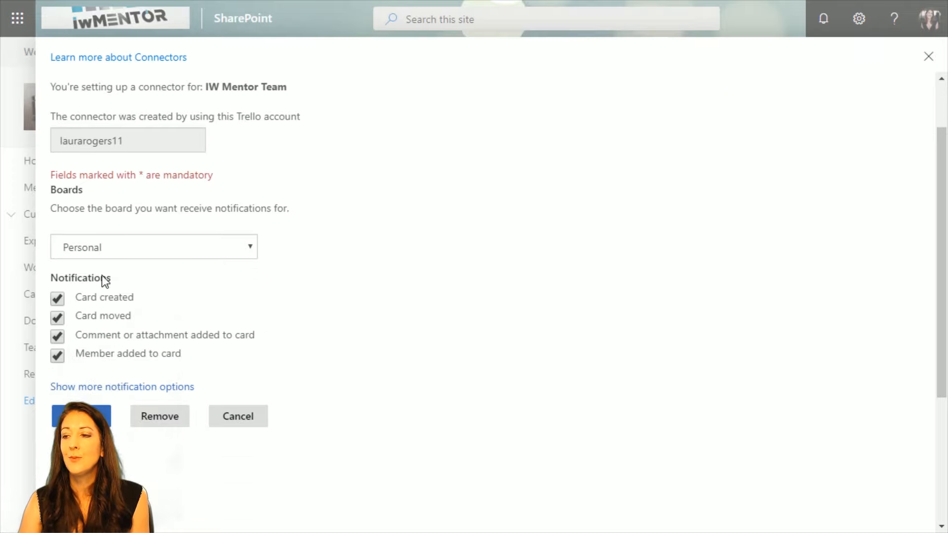
{"action": "left_click", "coordinate": [163, 248]}
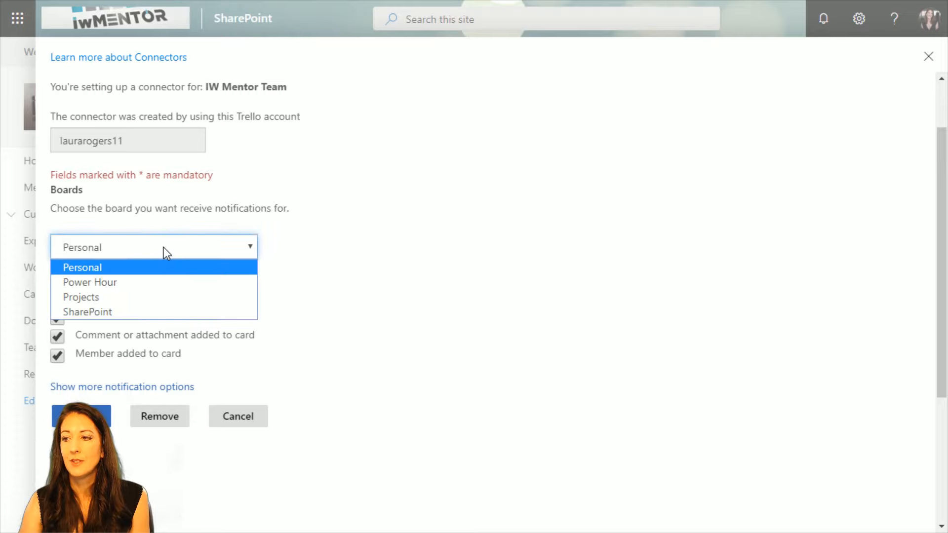
{"action": "left_click", "coordinate": [162, 247]}
{"action": "left_click", "coordinate": [164, 247]}
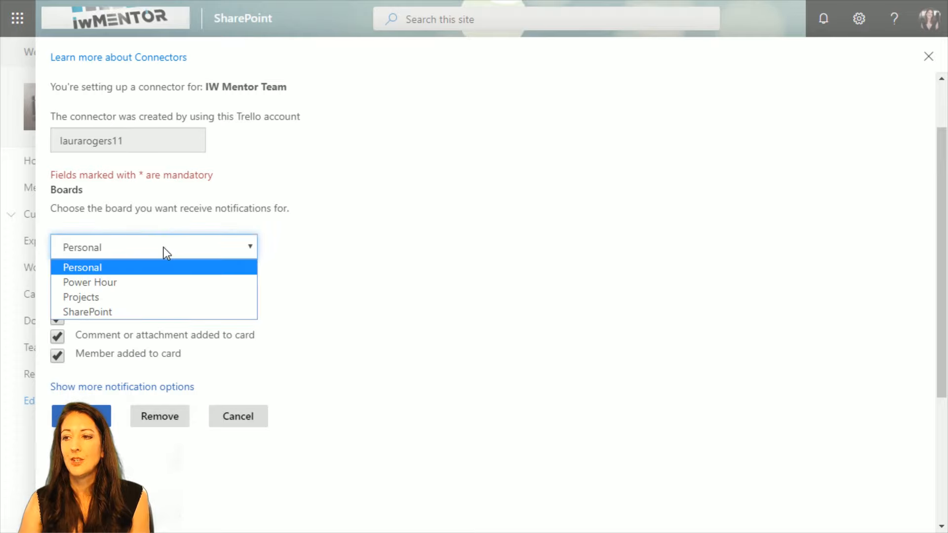
{"action": "left_click", "coordinate": [151, 282]}
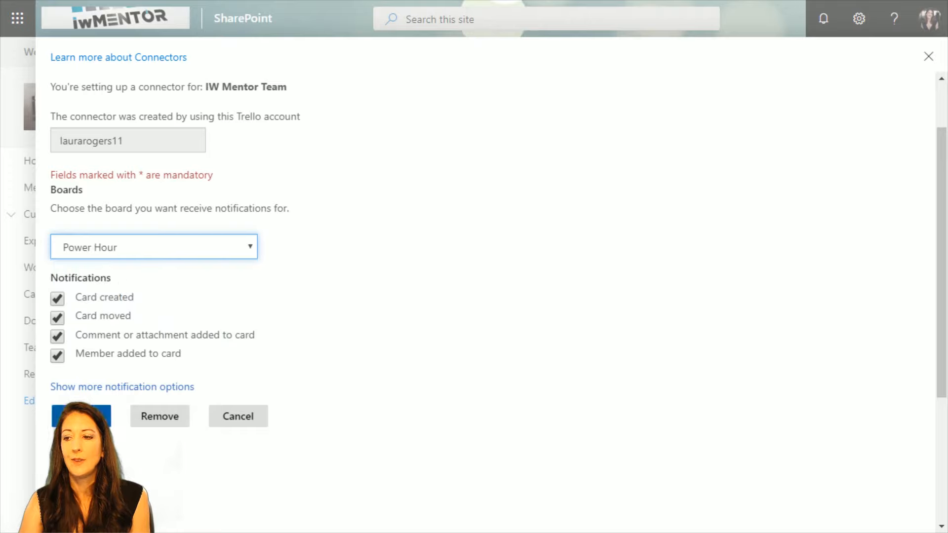
Select all additional Card and Checklists notifications plus the list archived or unarchived one, and leave the Trello connector configuration.
{"action": "left_click", "coordinate": [115, 388]}
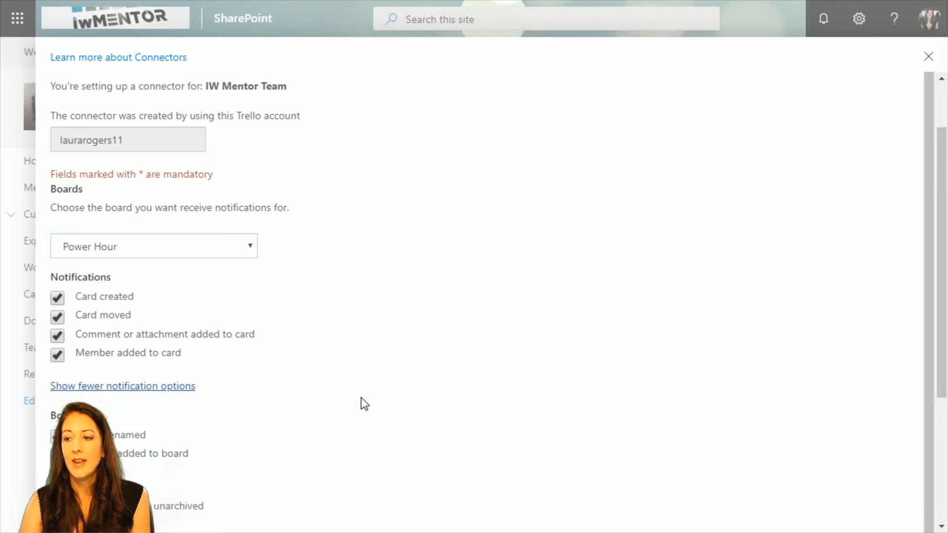
{"action": "scroll", "coordinate": [352, 397], "scroll_direction": "down", "scroll_amount": 2}
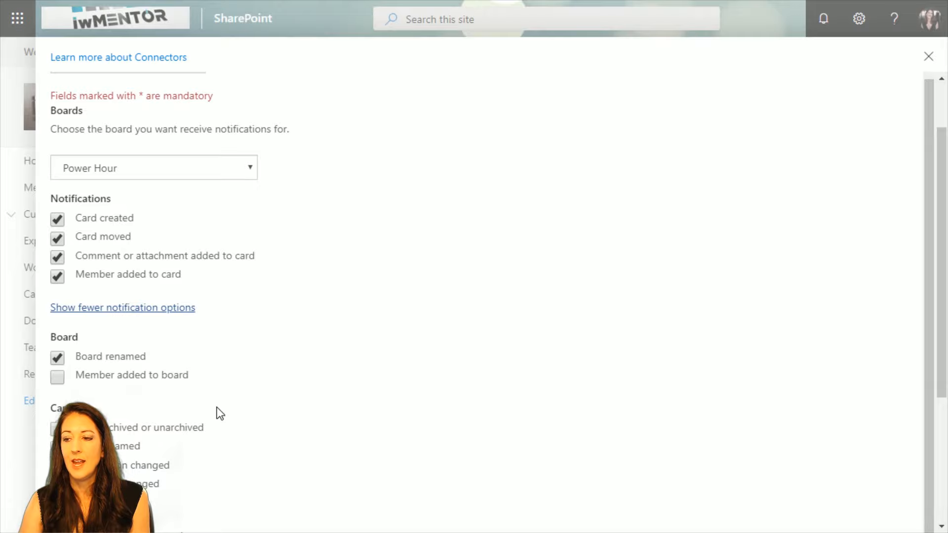
{"action": "scroll", "coordinate": [217, 412], "scroll_direction": "down", "scroll_amount": 4}
{"action": "left_click", "coordinate": [57, 225]}
{"action": "left_click", "coordinate": [57, 240]}
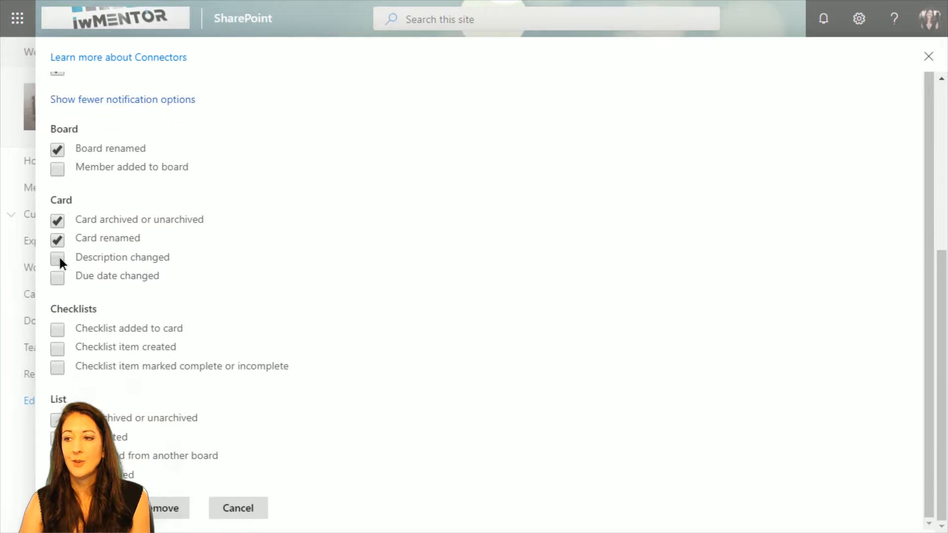
{"action": "left_click", "coordinate": [57, 259]}
{"action": "left_click", "coordinate": [57, 278]}
{"action": "left_click", "coordinate": [57, 329]}
{"action": "left_click", "coordinate": [57, 349]}
{"action": "left_click", "coordinate": [58, 368]}
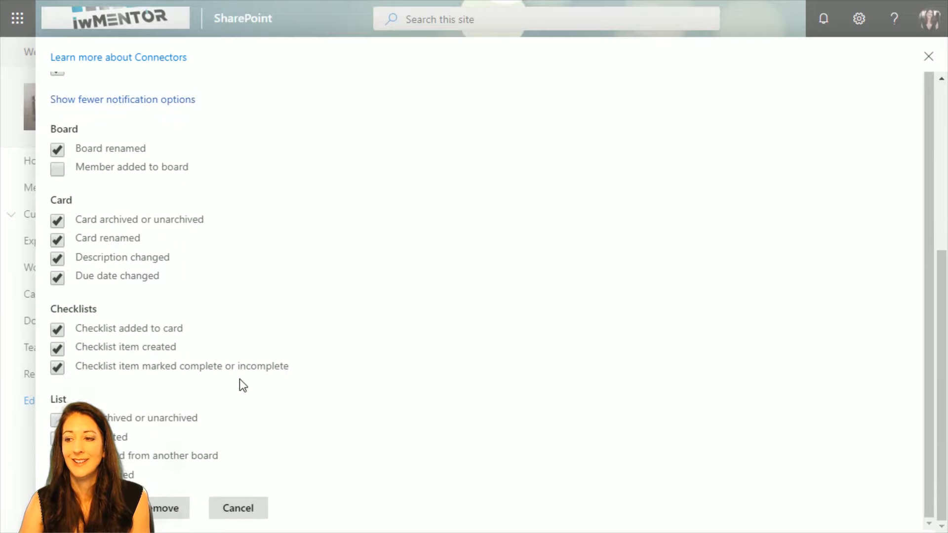
{"action": "left_click", "coordinate": [57, 420]}
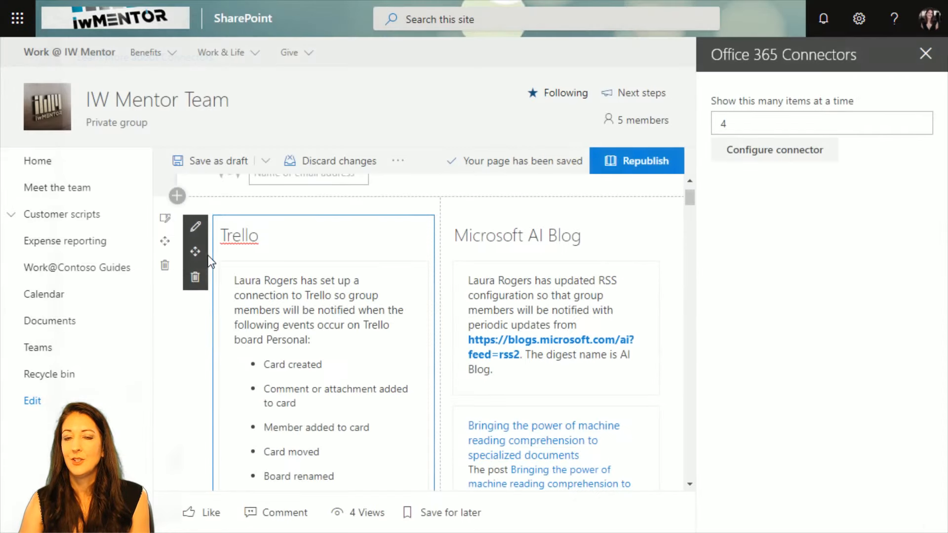
Look through the Trello web part's updated notification entries for the Power Hour and Personal boards, and close its settings.
{"action": "scroll", "coordinate": [333, 380], "scroll_direction": "down", "scroll_amount": 8}
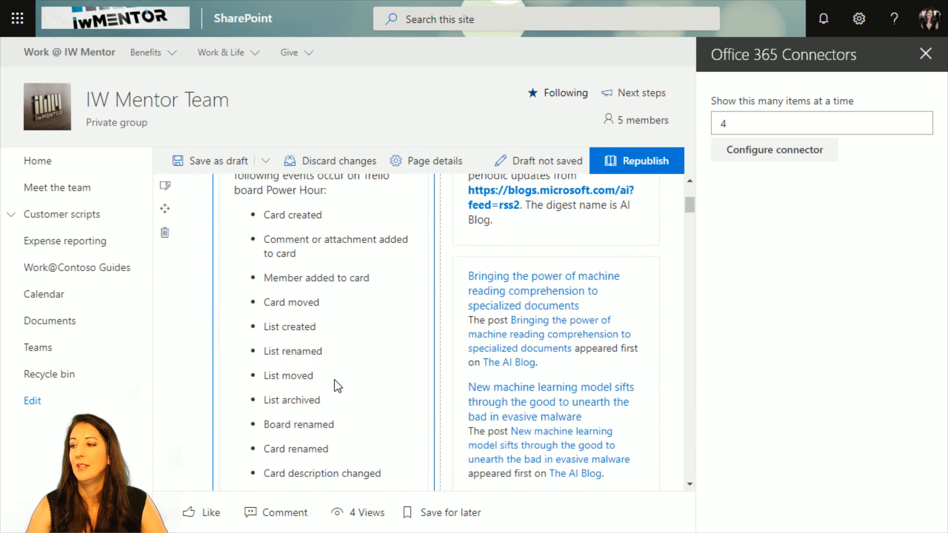
{"action": "scroll", "coordinate": [334, 380], "scroll_direction": "down", "scroll_amount": 3}
{"action": "scroll", "coordinate": [330, 376], "scroll_direction": "up", "scroll_amount": 3}
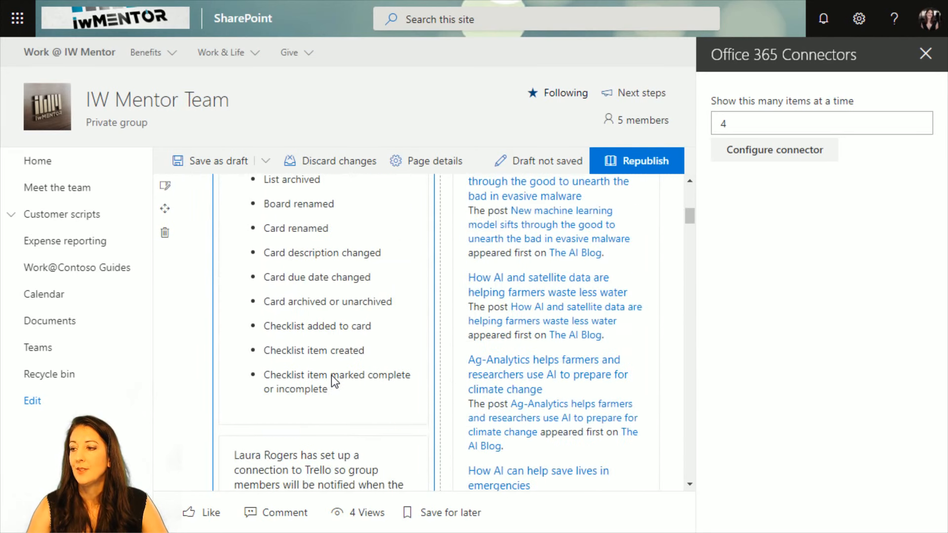
{"action": "scroll", "coordinate": [331, 375], "scroll_direction": "down", "scroll_amount": 1}
{"action": "scroll", "coordinate": [331, 376], "scroll_direction": "down", "scroll_amount": 4}
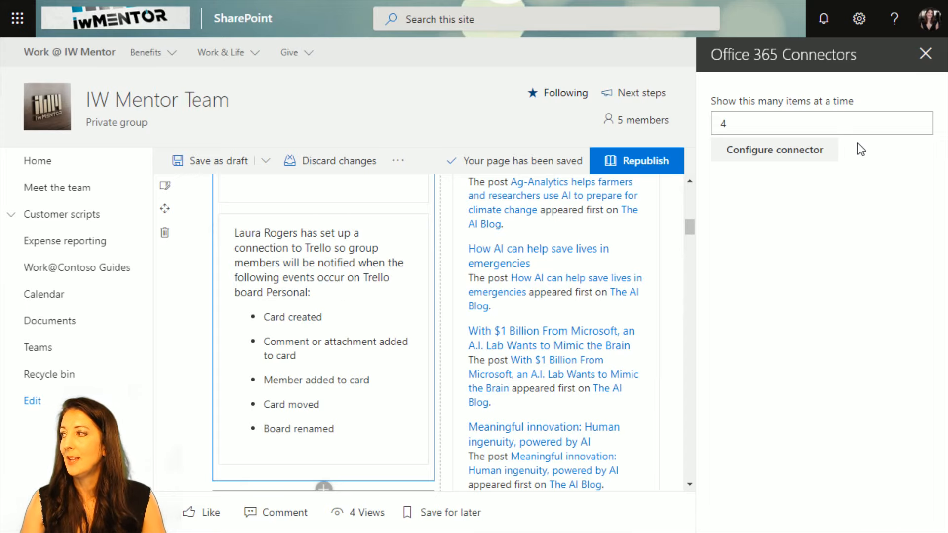
{"action": "left_click", "coordinate": [936, 55]}
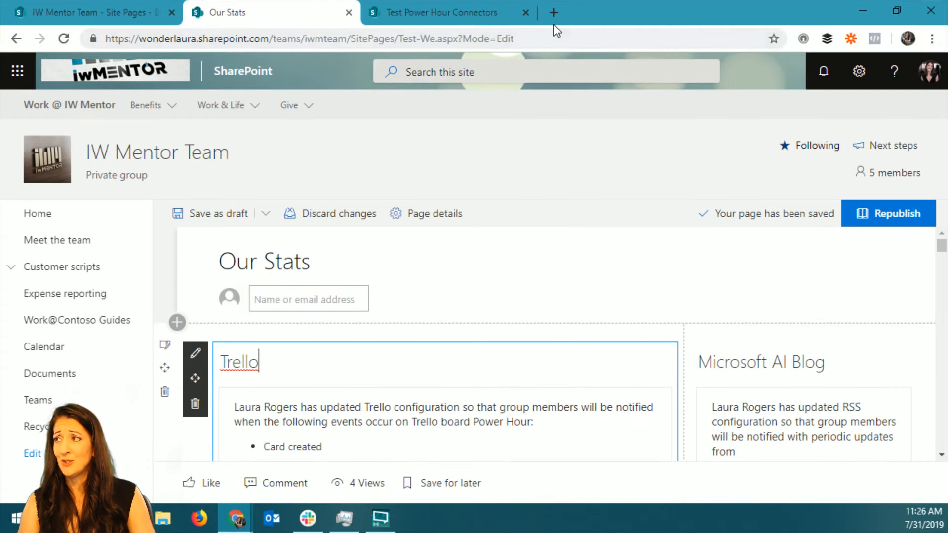
Open trello.com in a new browser tab.
{"action": "left_click", "coordinate": [554, 20]}
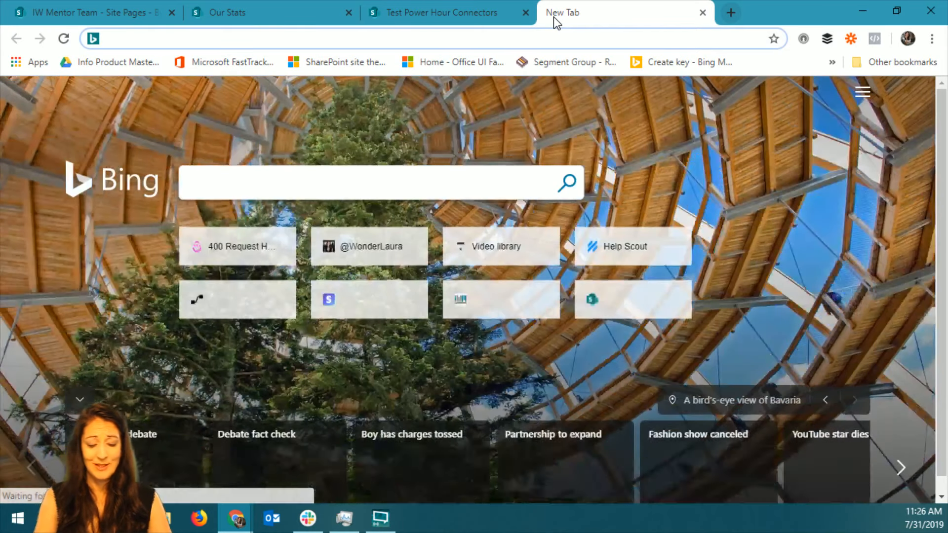
{"action": "type", "text": "trell"}
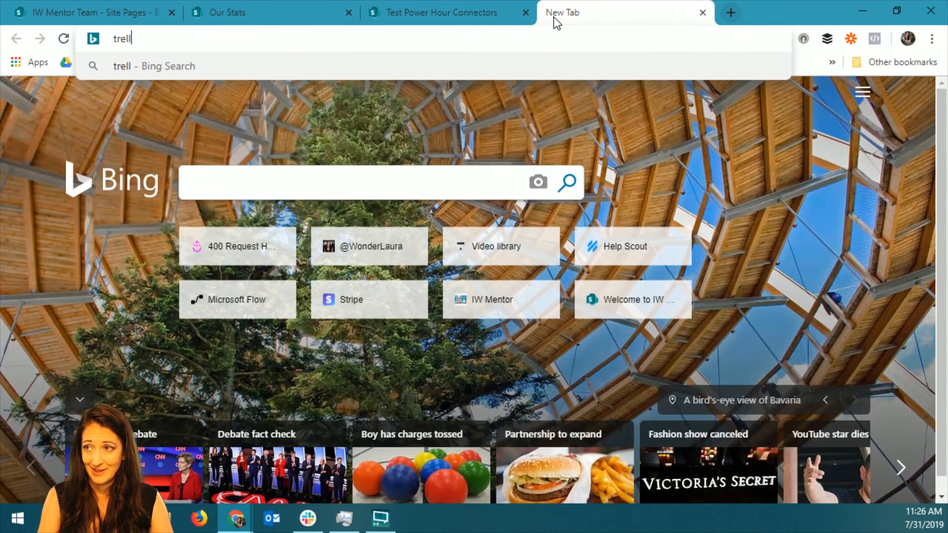
{"action": "type", "text": "o.com"}
{"action": "key", "text": "Return"}
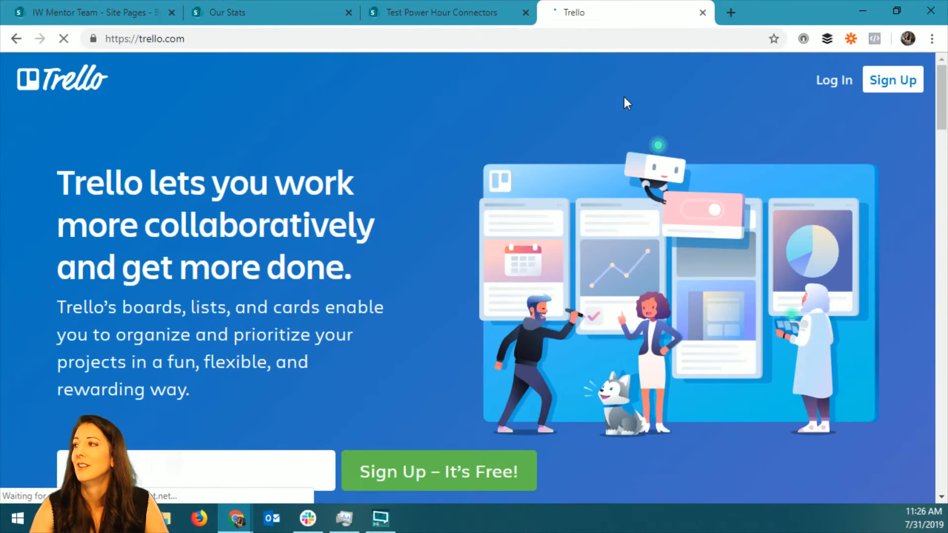
Try to log in to Trello with the saved e-mail address, and close the Trello tab.
{"action": "left_click", "coordinate": [837, 81]}
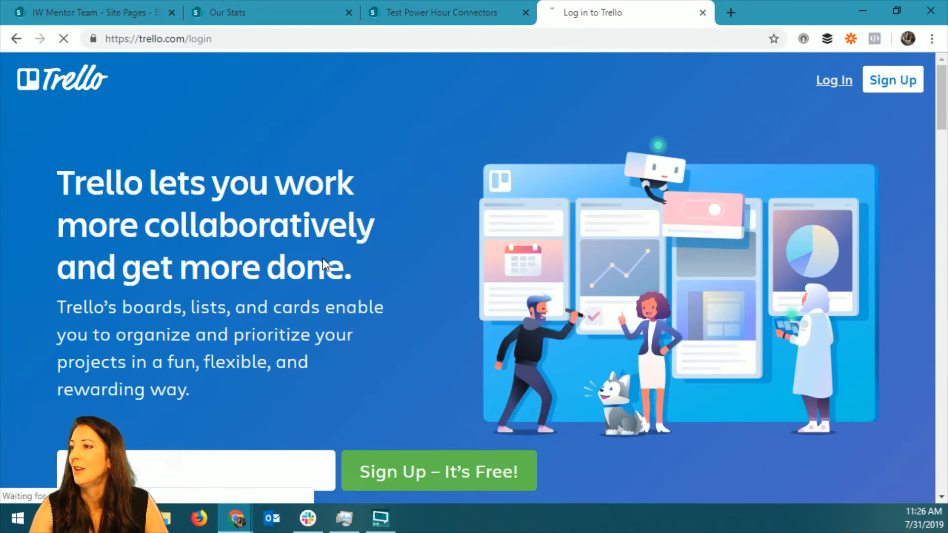
{"action": "left_click", "coordinate": [521, 230]}
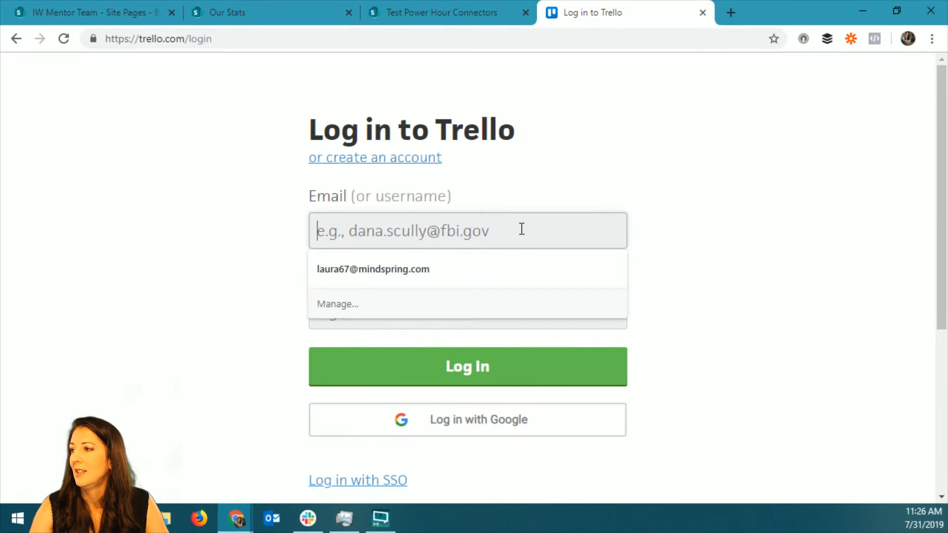
{"action": "left_click", "coordinate": [459, 278]}
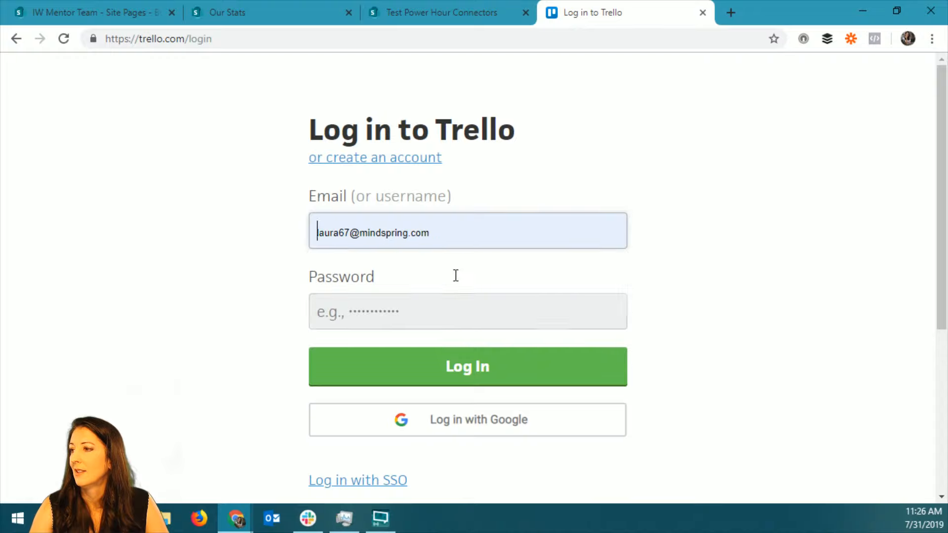
{"action": "left_click", "coordinate": [438, 363]}
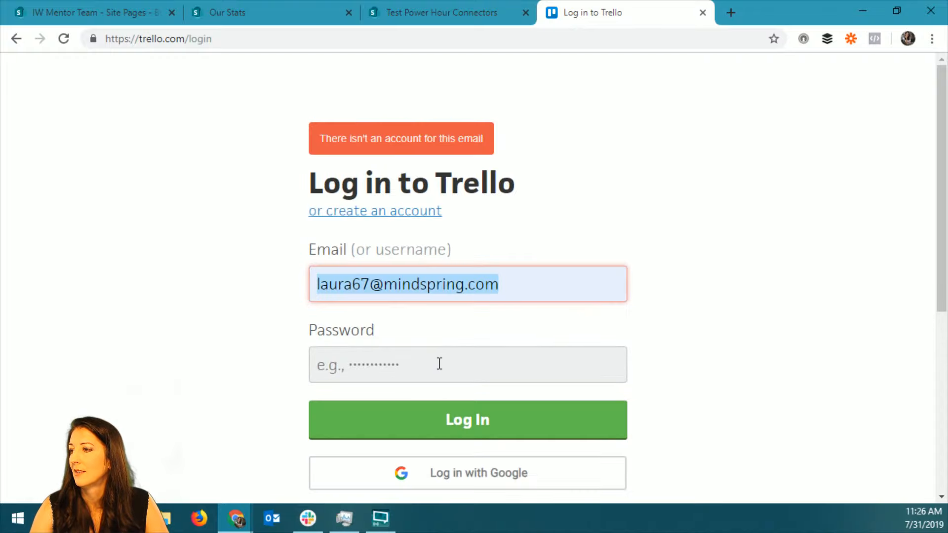
{"action": "left_click", "coordinate": [702, 12]}
Review the Trello web part's board notifications and delete the web part from the Our Stats page.
{"action": "scroll", "coordinate": [440, 348], "scroll_direction": "down", "scroll_amount": 3}
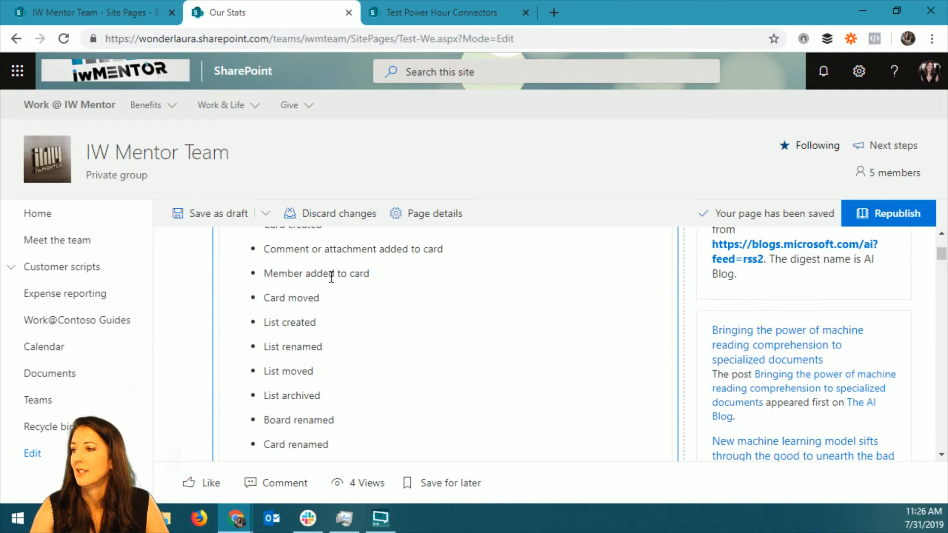
{"action": "scroll", "coordinate": [317, 292], "scroll_direction": "down", "scroll_amount": 6}
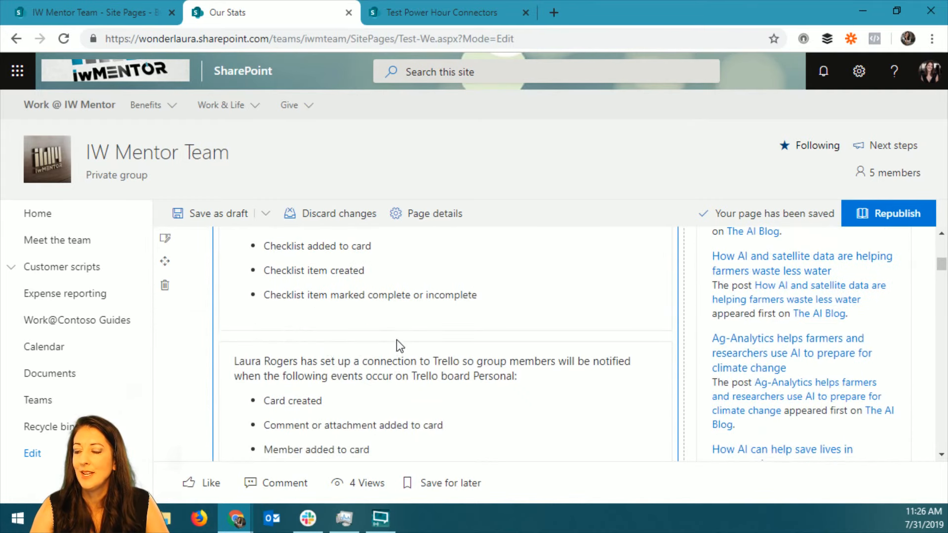
{"action": "scroll", "coordinate": [396, 340], "scroll_direction": "down", "scroll_amount": 5}
{"action": "scroll", "coordinate": [363, 300], "scroll_direction": "up", "scroll_amount": 5}
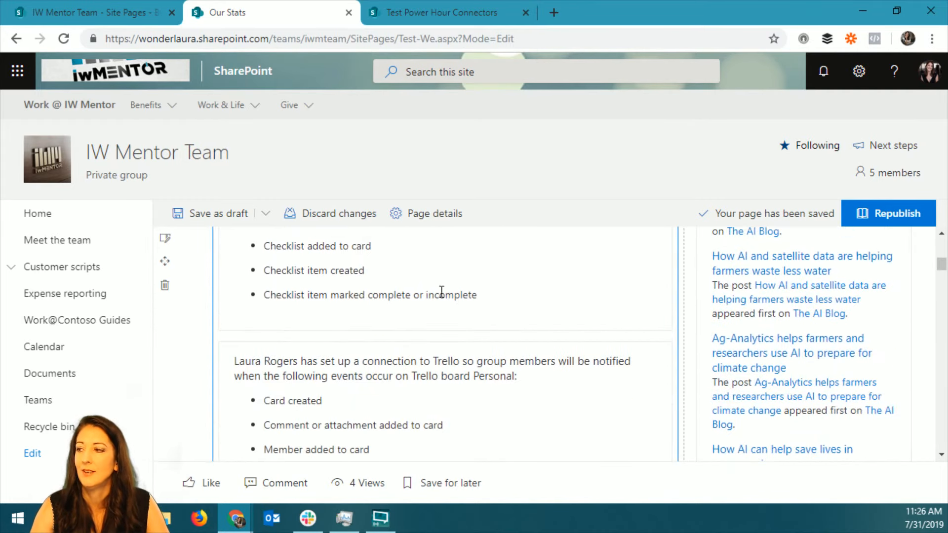
{"action": "scroll", "coordinate": [521, 346], "scroll_direction": "up", "scroll_amount": 1}
{"action": "scroll", "coordinate": [460, 306], "scroll_direction": "down", "scroll_amount": 5}
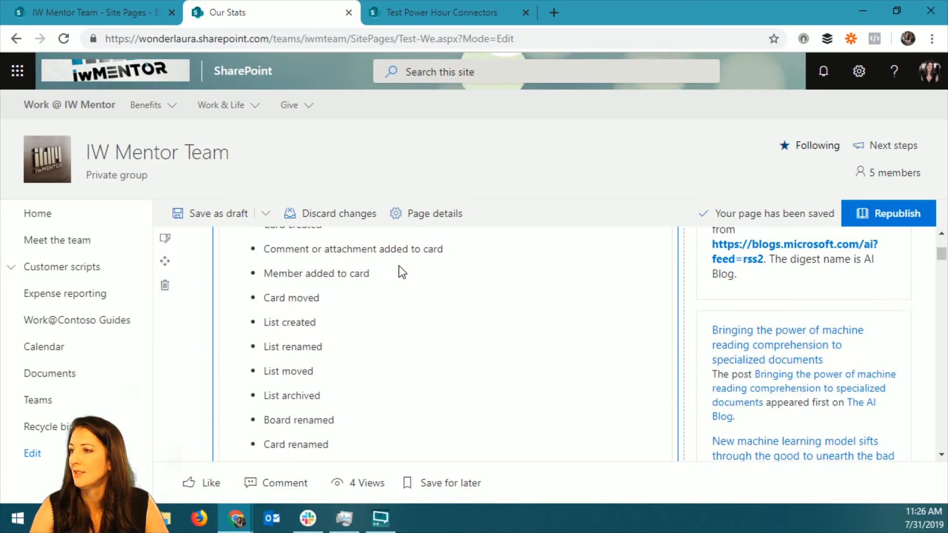
{"action": "scroll", "coordinate": [402, 271], "scroll_direction": "up", "scroll_amount": 4}
{"action": "left_click", "coordinate": [195, 403]}
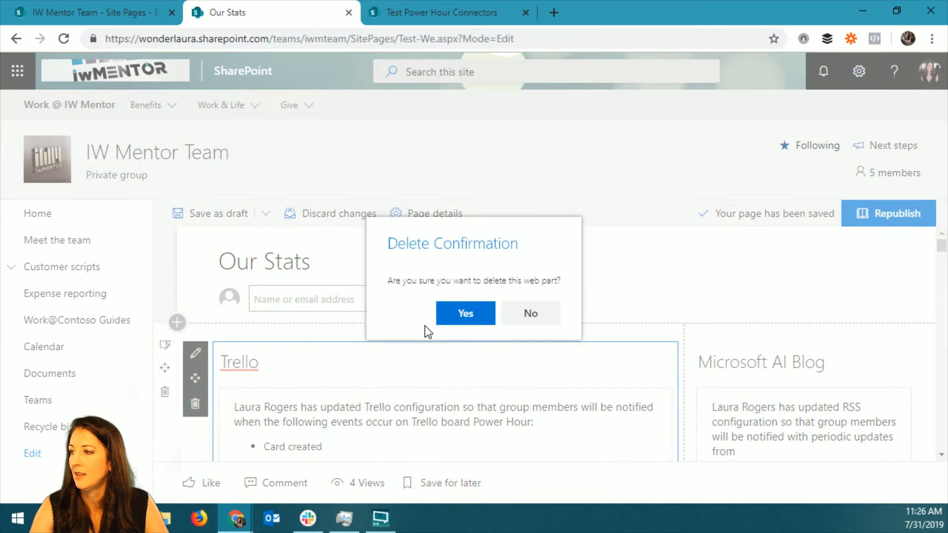
{"action": "left_click", "coordinate": [462, 319]}
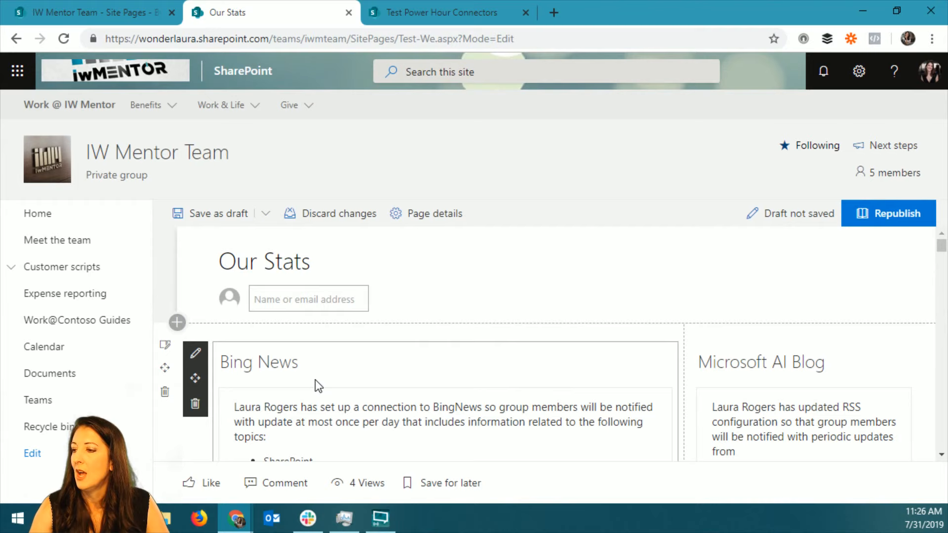
Open the help article on connectors from the Bing News web part's connector configuration and select the article's web address.
{"action": "left_click", "coordinate": [195, 353]}
{"action": "left_click", "coordinate": [763, 202]}
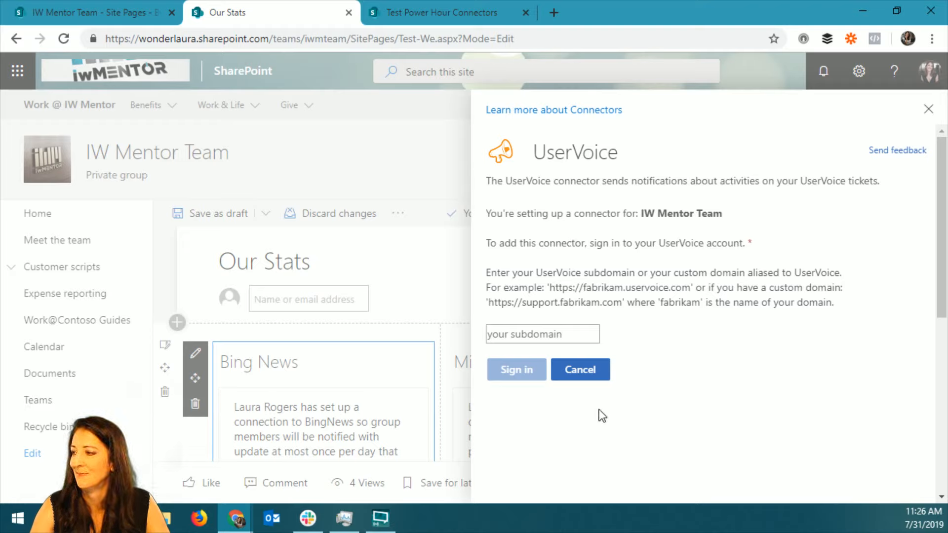
{"action": "left_click", "coordinate": [575, 114]}
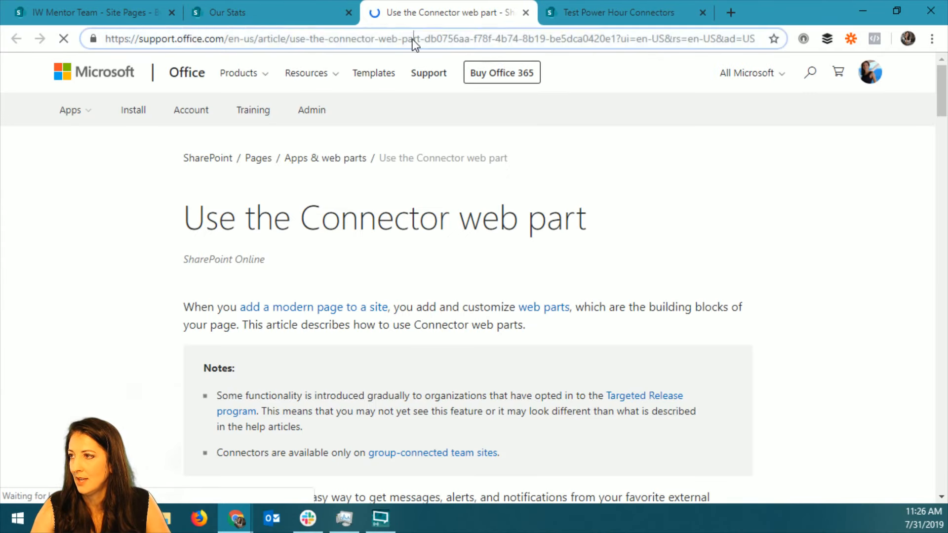
{"action": "left_click", "coordinate": [413, 38]}
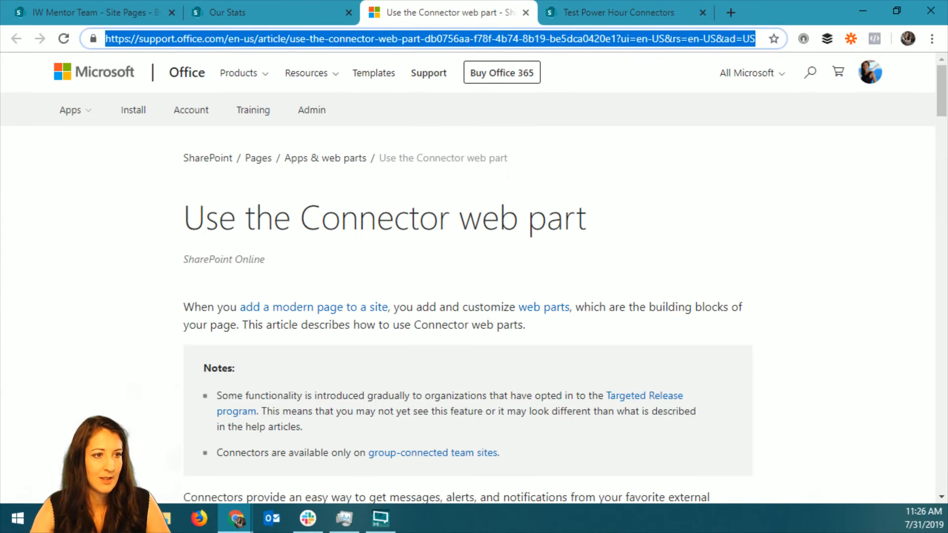
{"action": "key", "text": "alt+Tab"}
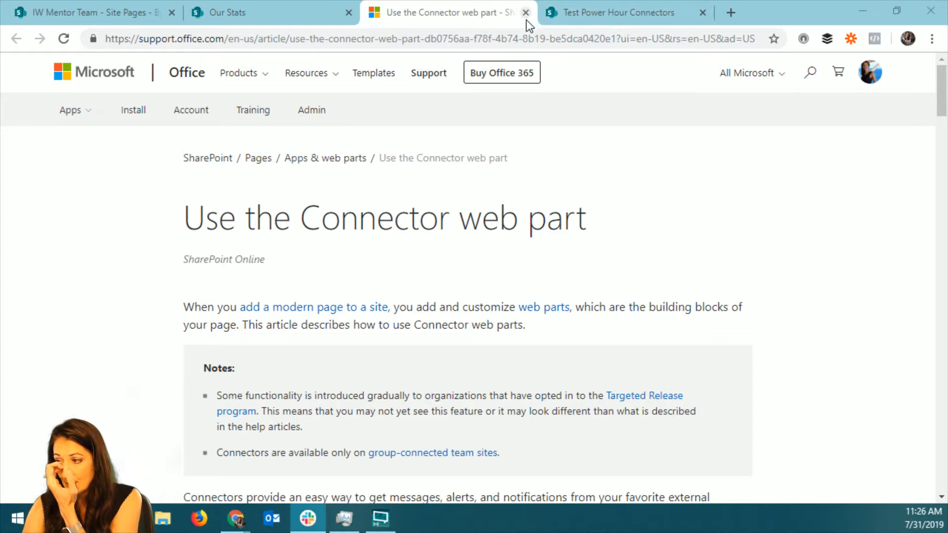
Skim the "Use the Connector web part" article's setup instructions and close the article.
{"action": "scroll", "coordinate": [498, 325], "scroll_direction": "down", "scroll_amount": 6}
{"action": "scroll", "coordinate": [497, 324], "scroll_direction": "down", "scroll_amount": 15}
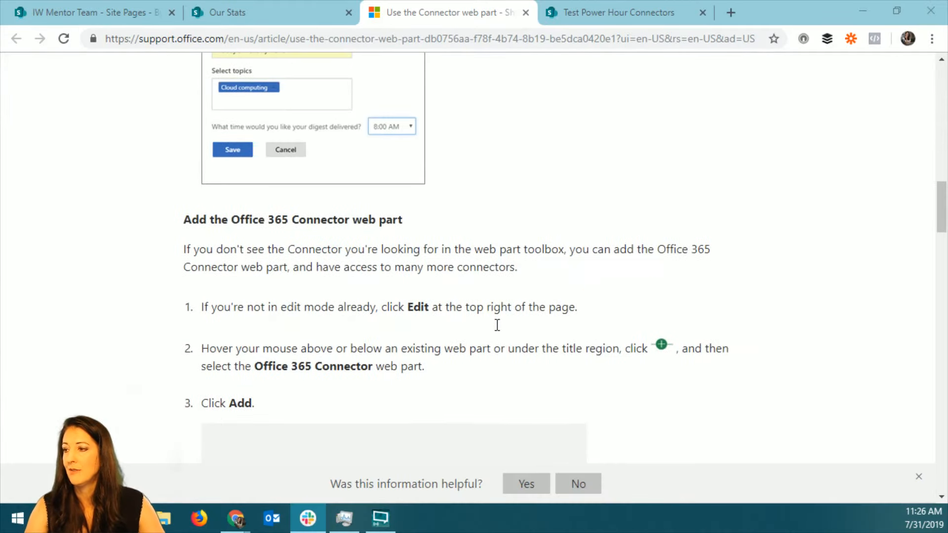
{"action": "scroll", "coordinate": [531, 285], "scroll_direction": "down", "scroll_amount": 5}
{"action": "scroll", "coordinate": [532, 283], "scroll_direction": "up", "scroll_amount": 10}
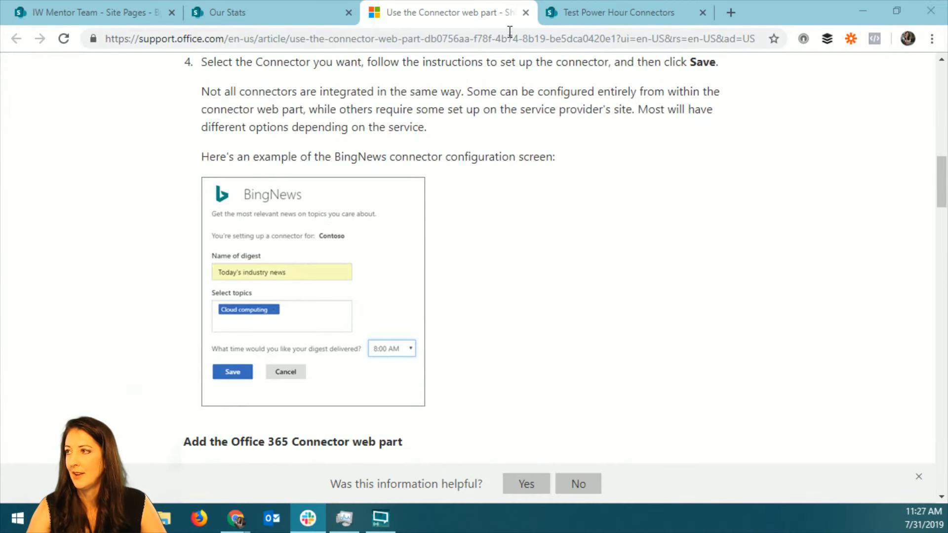
{"action": "left_click", "coordinate": [525, 12]}
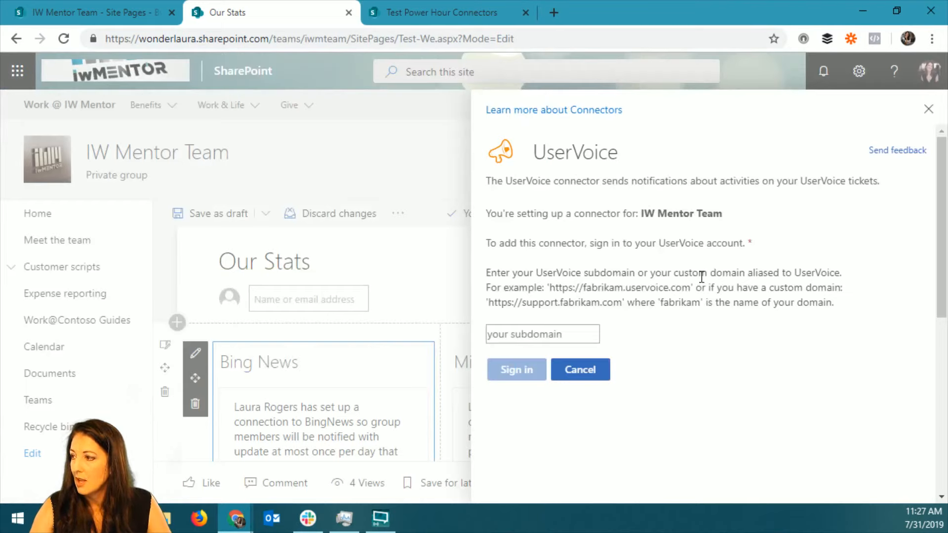
Cancel the UserVoice setup and open the first configured SharePoint News connection of the Bing News connector.
{"action": "left_click", "coordinate": [581, 370]}
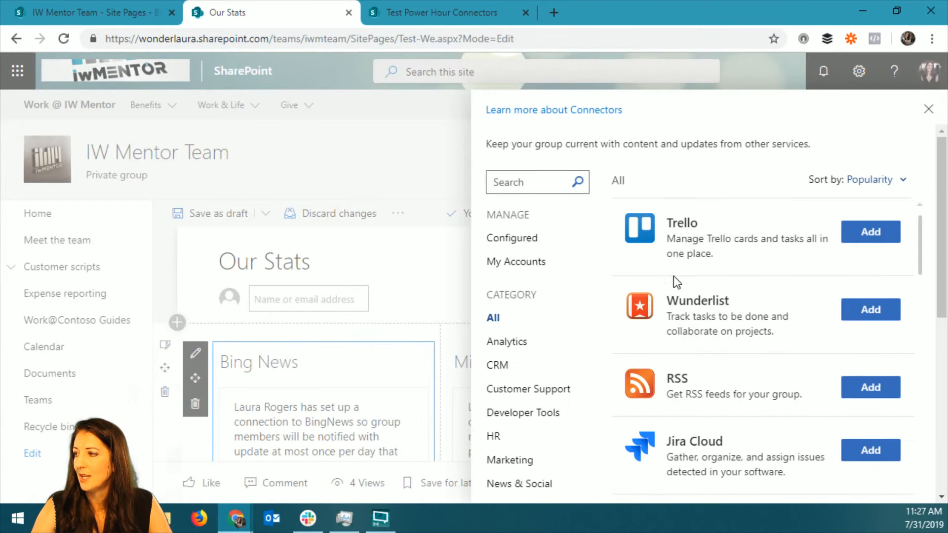
{"action": "left_click", "coordinate": [525, 239]}
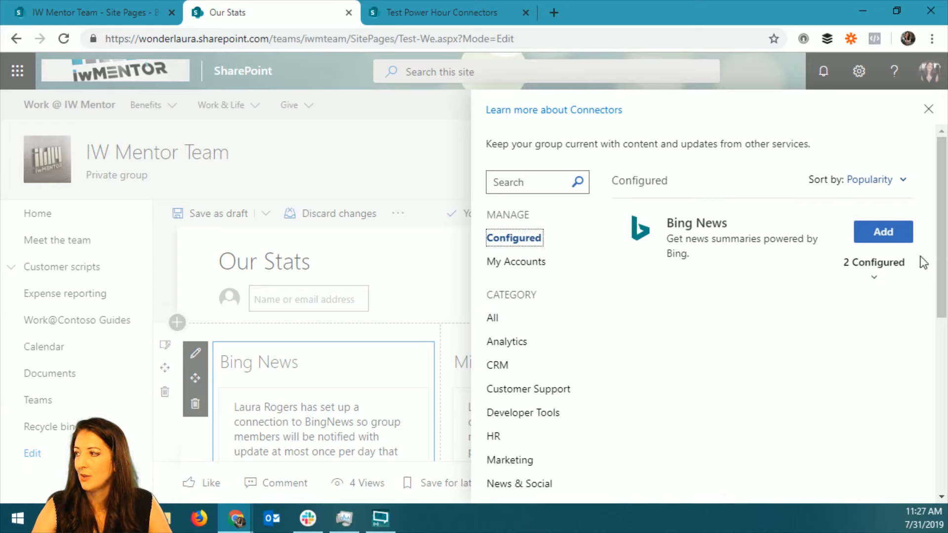
{"action": "left_click", "coordinate": [873, 276]}
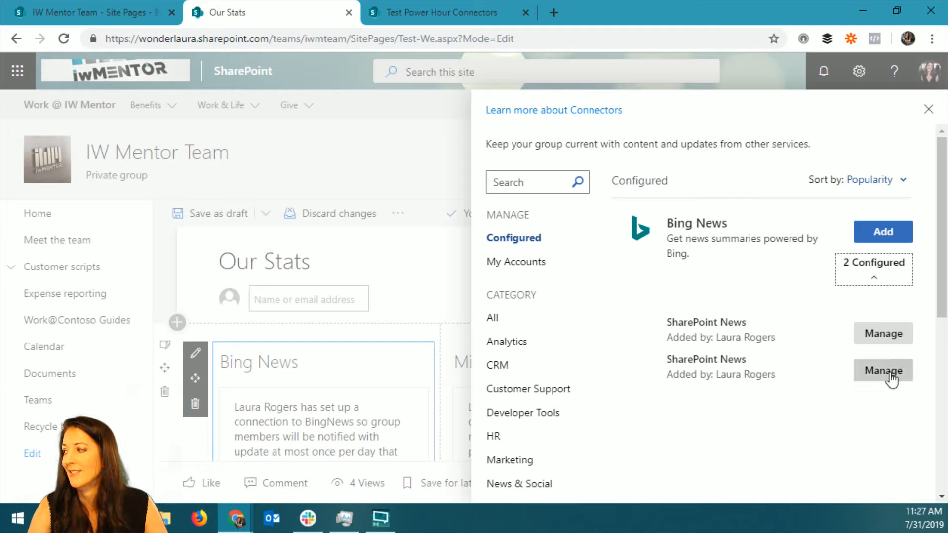
{"action": "left_click", "coordinate": [875, 337]}
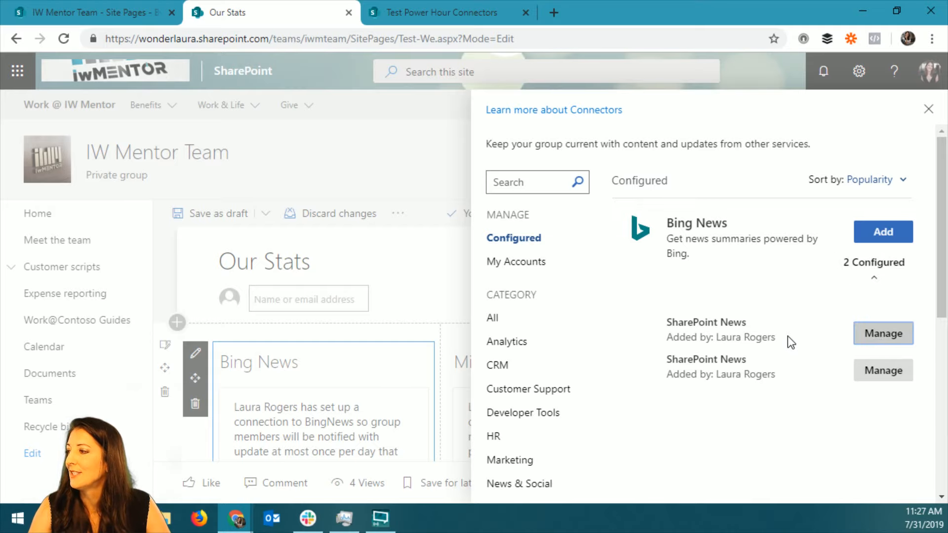
Remove the SharePoint News configuration from the Bing News connector without giving a reason, and leave the connector configuration.
{"action": "scroll", "coordinate": [739, 305], "scroll_direction": "down", "scroll_amount": 1}
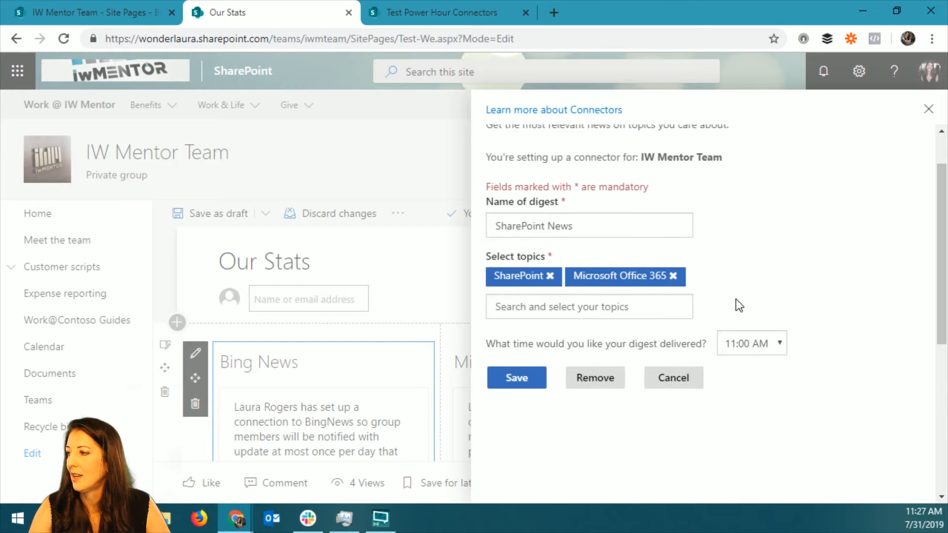
{"action": "scroll", "coordinate": [739, 305], "scroll_direction": "down", "scroll_amount": 1}
{"action": "left_click", "coordinate": [608, 363]}
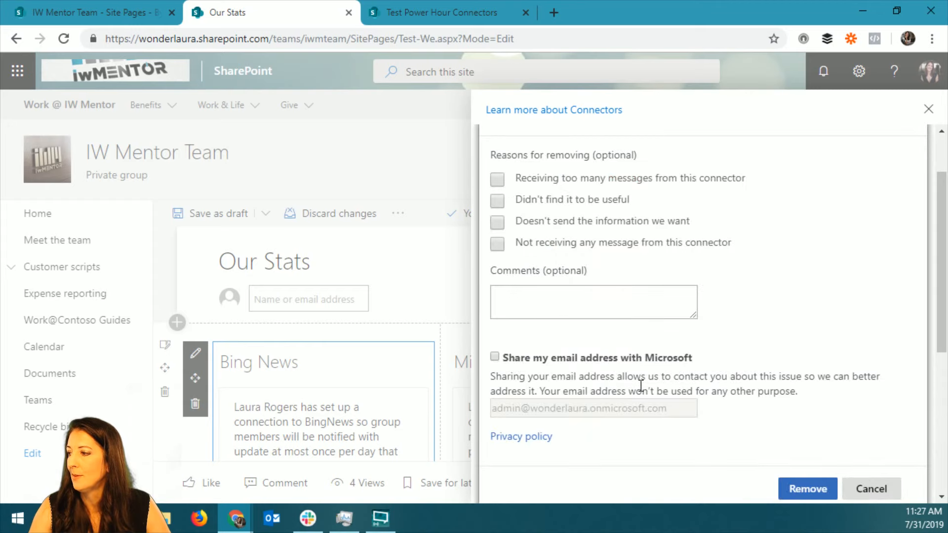
{"action": "scroll", "coordinate": [828, 411], "scroll_direction": "up", "scroll_amount": 2}
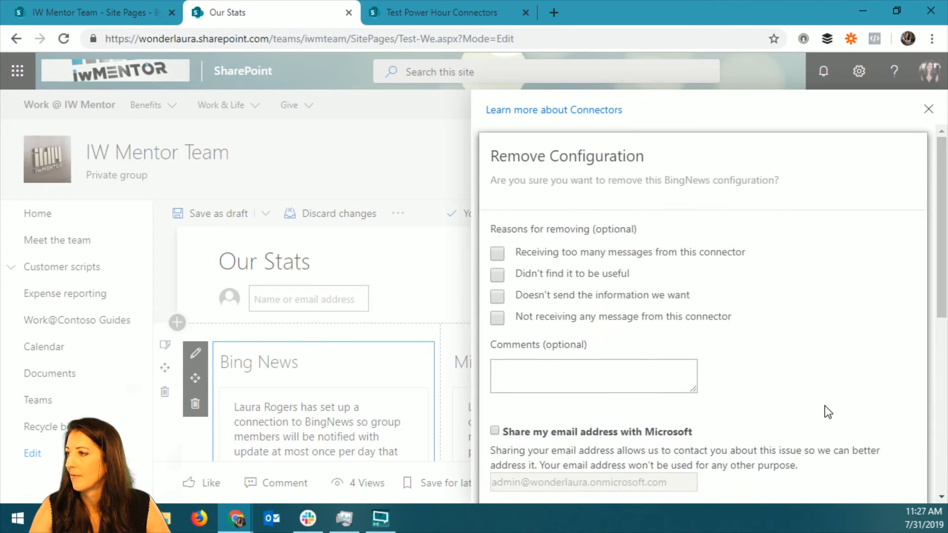
{"action": "scroll", "coordinate": [828, 412], "scroll_direction": "down", "scroll_amount": 5}
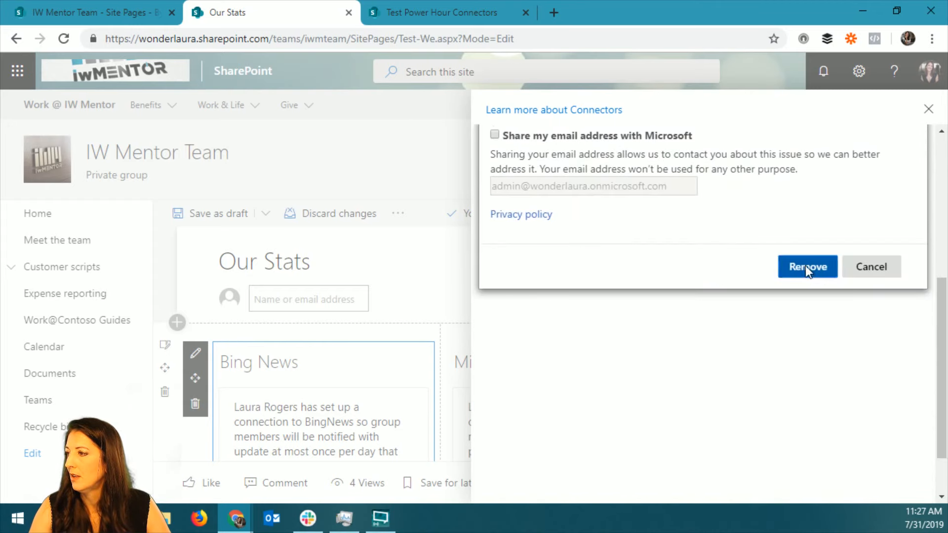
{"action": "left_click", "coordinate": [805, 268]}
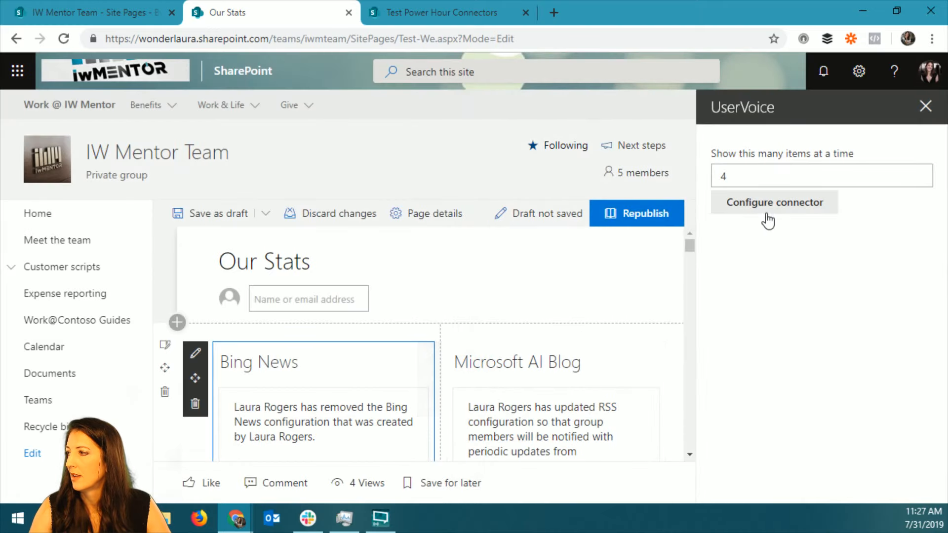
{"action": "left_click", "coordinate": [770, 210]}
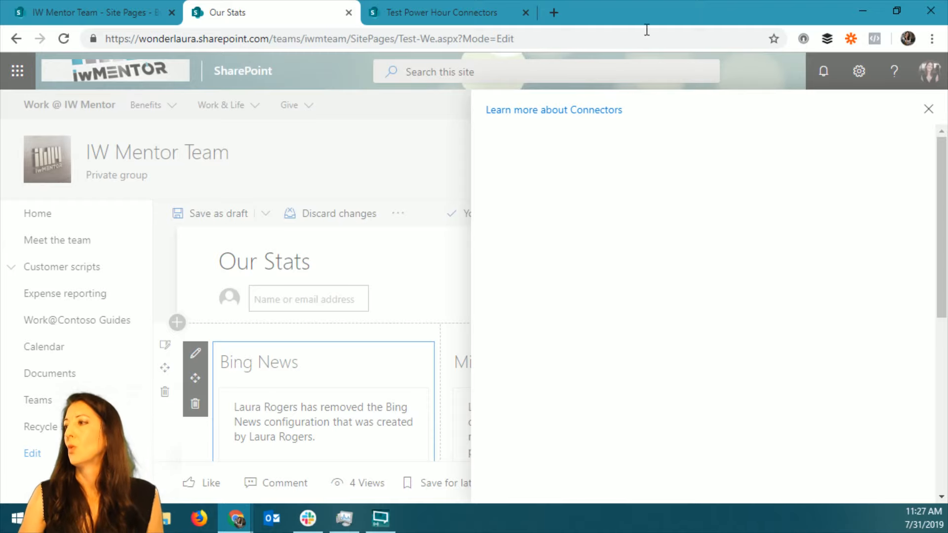
{"action": "left_click", "coordinate": [929, 109]}
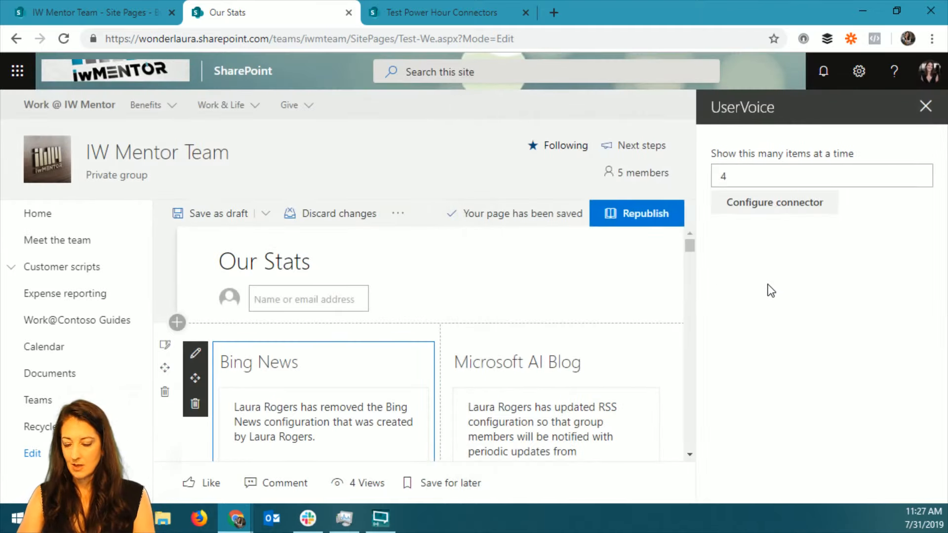
Switch the browser to full screen and reopen the Bing News web part's properties on the Our Stats page.
{"action": "key", "text": "F11"}
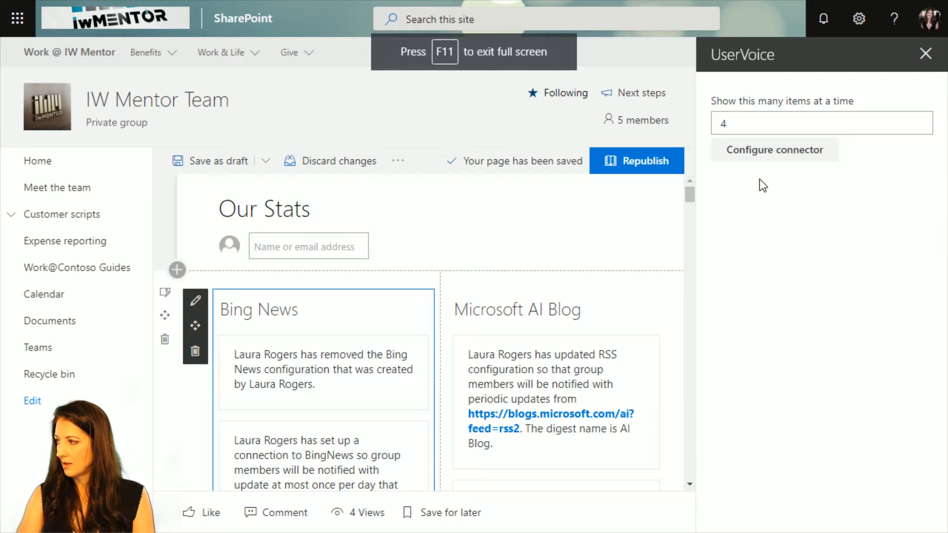
{"action": "left_click", "coordinate": [925, 55]}
{"action": "scroll", "coordinate": [308, 390], "scroll_direction": "down", "scroll_amount": 5}
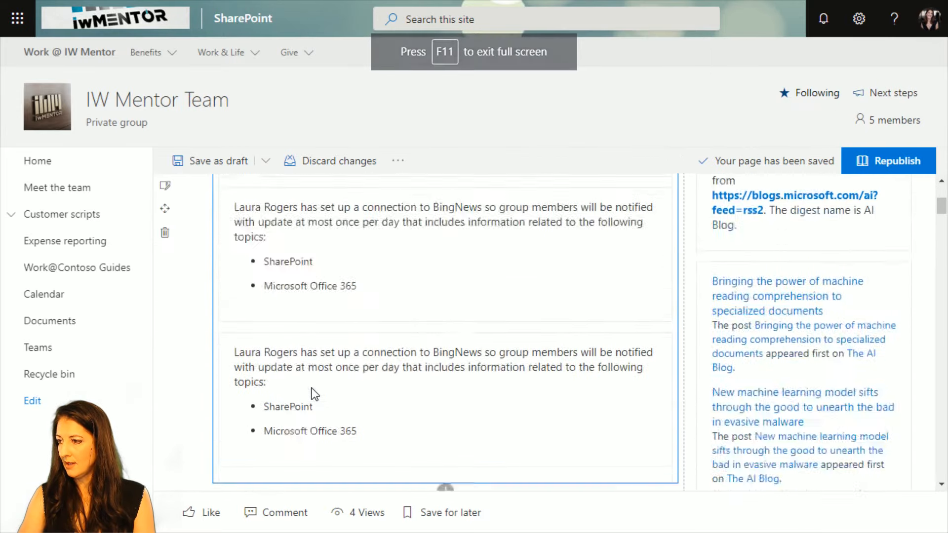
{"action": "scroll", "coordinate": [247, 316], "scroll_direction": "up", "scroll_amount": 3}
{"action": "left_click", "coordinate": [195, 227]}
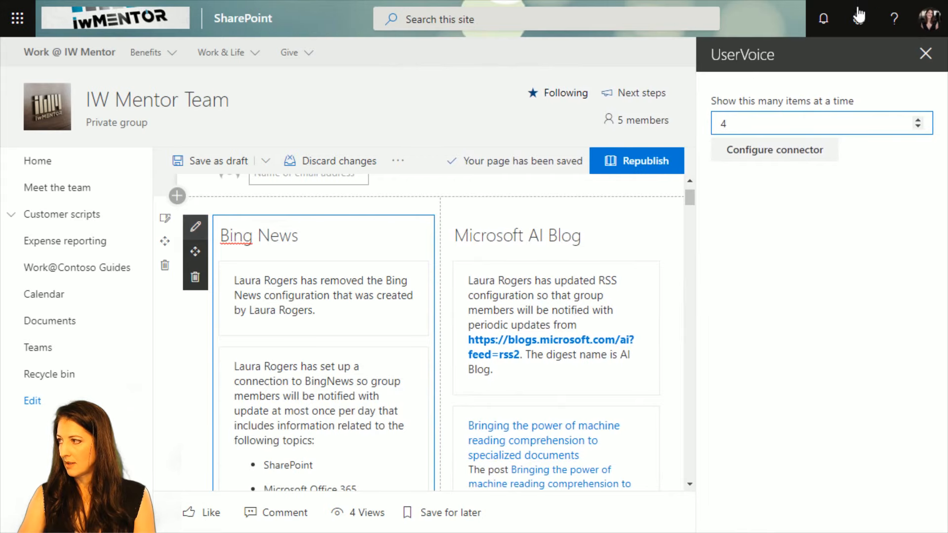
{"action": "scroll", "coordinate": [593, 301], "scroll_direction": "down", "scroll_amount": 10}
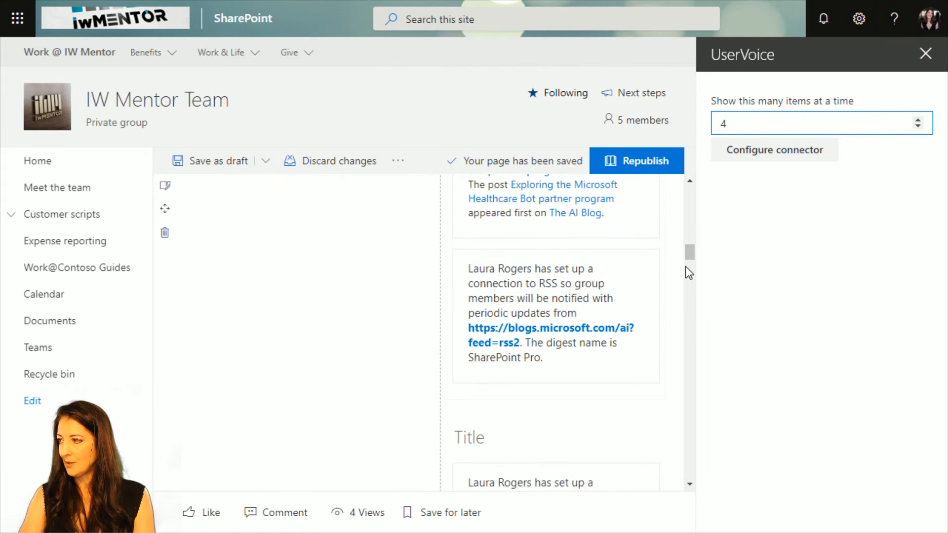
{"action": "left_click_drag", "start_coordinate": [689, 255], "coordinate": [686, 190]}
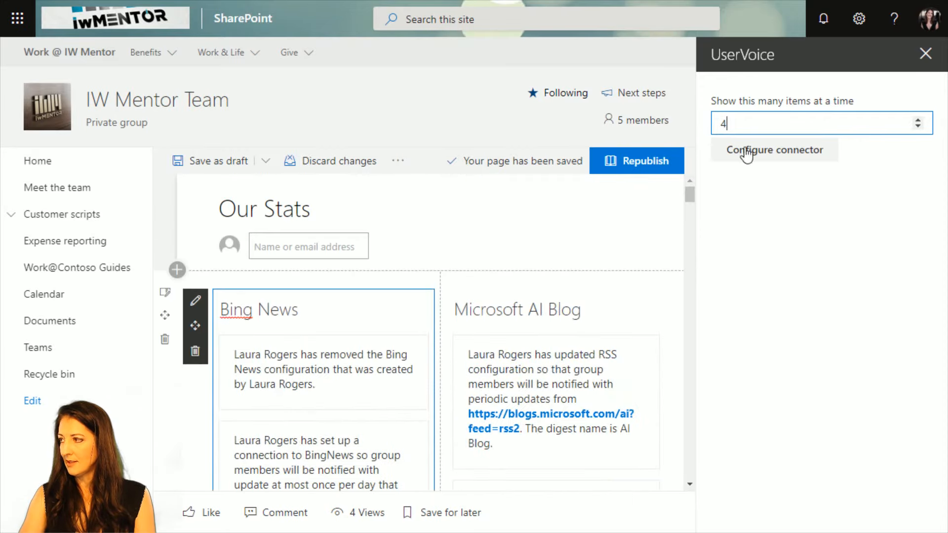
Open the remaining SharePoint News configuration of the Bing News connector for management.
{"action": "left_click", "coordinate": [775, 154]}
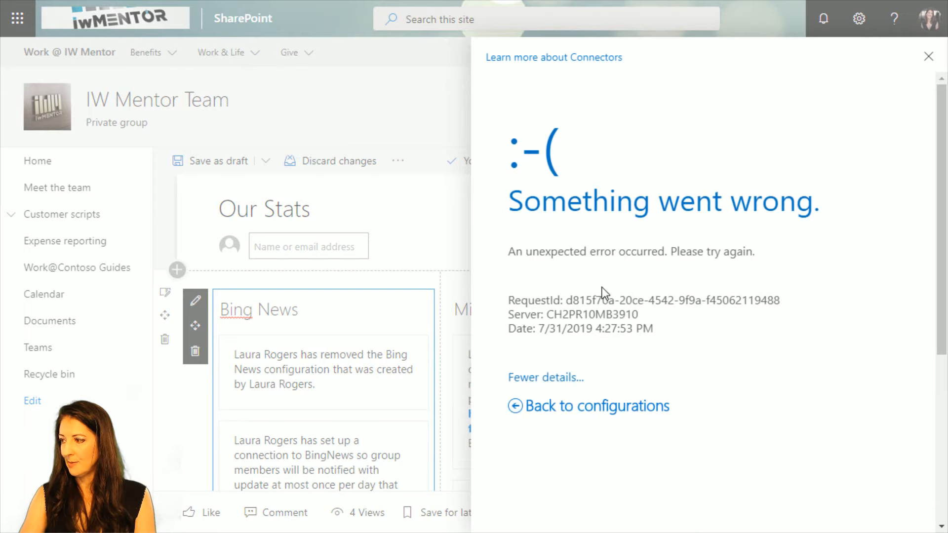
{"action": "left_click", "coordinate": [561, 406]}
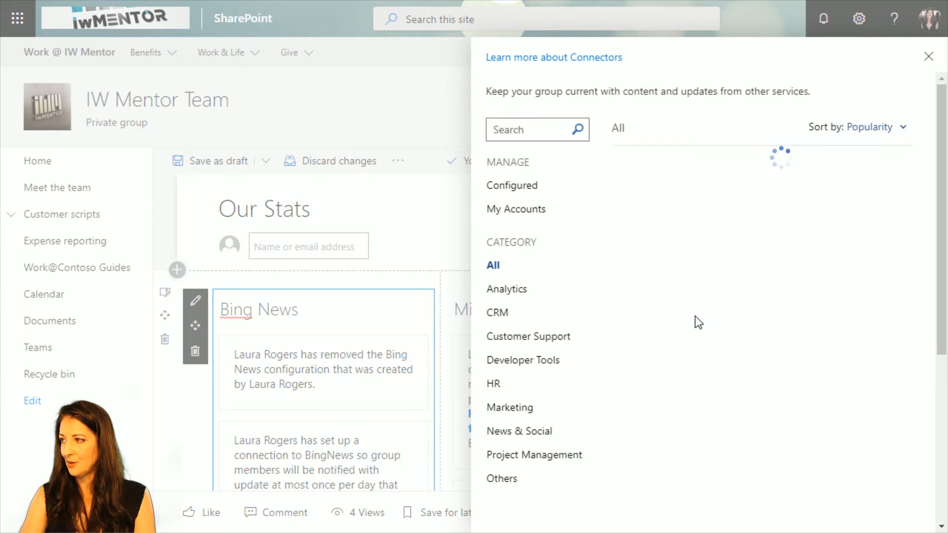
{"action": "left_click", "coordinate": [519, 191]}
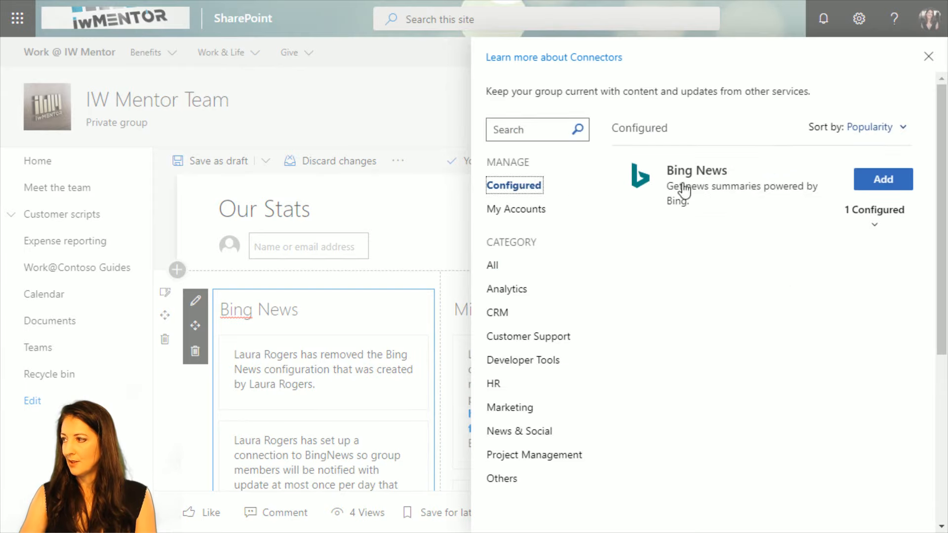
{"action": "left_click", "coordinate": [878, 228]}
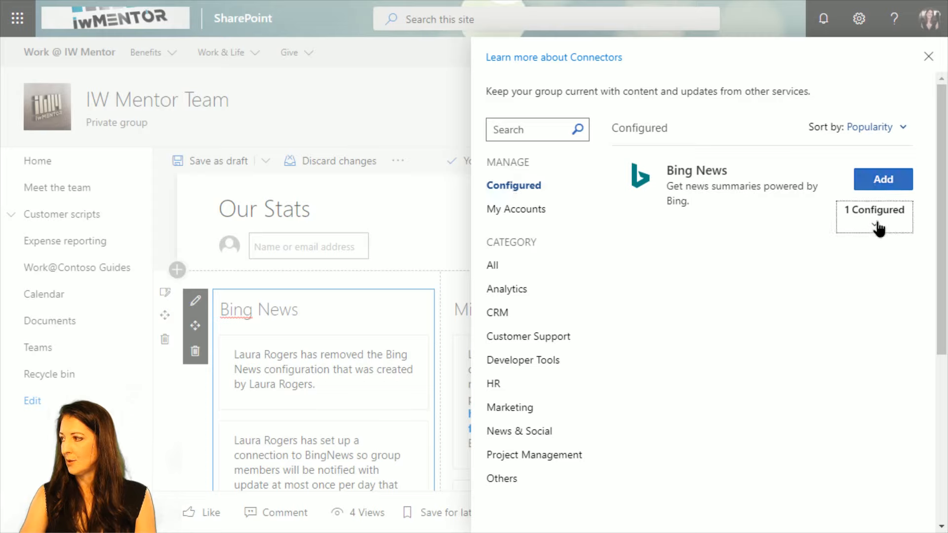
{"action": "left_click", "coordinate": [881, 281]}
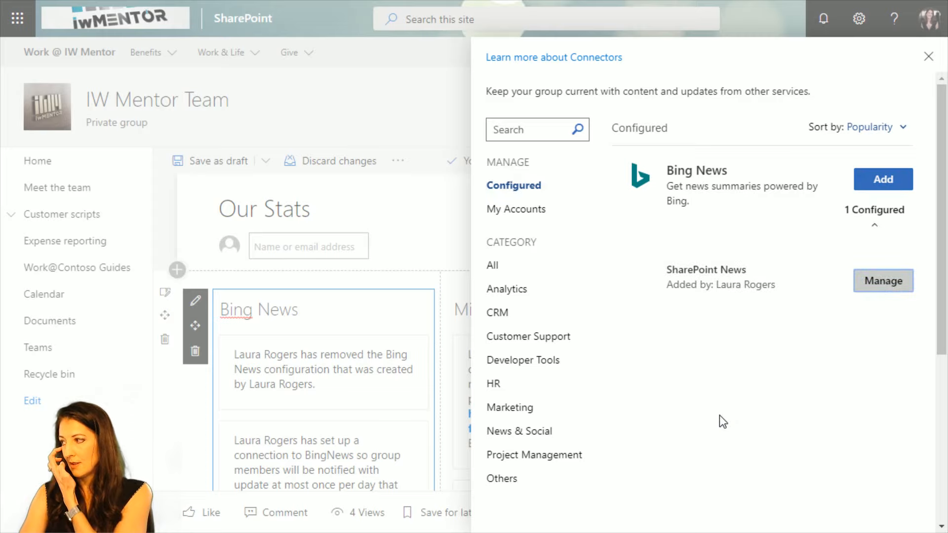
{"action": "left_click", "coordinate": [890, 288]}
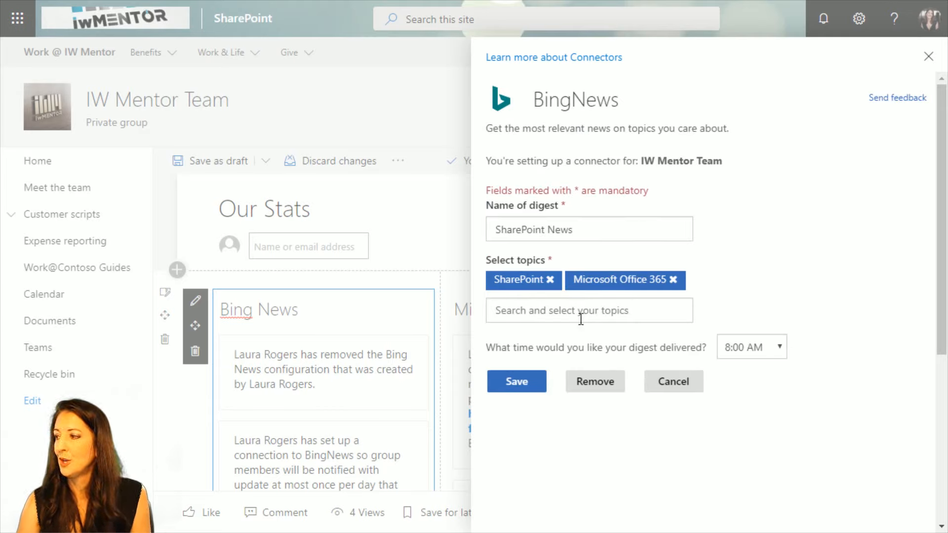
Set the SharePoint News digest's delivery time to 11:30 AM and save the connector configuration.
{"action": "left_click", "coordinate": [775, 356]}
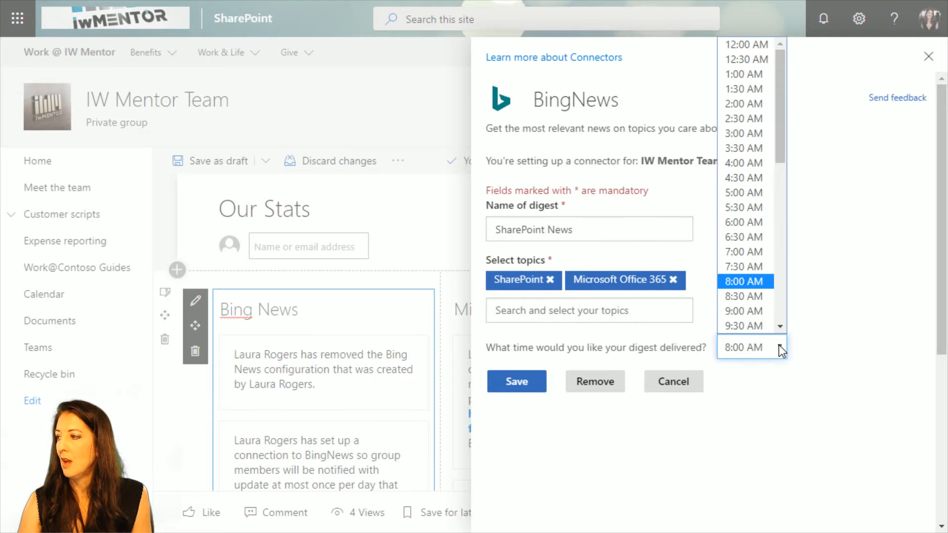
{"action": "scroll", "coordinate": [783, 292], "scroll_direction": "down", "scroll_amount": 2}
{"action": "scroll", "coordinate": [785, 300], "scroll_direction": "down", "scroll_amount": 3}
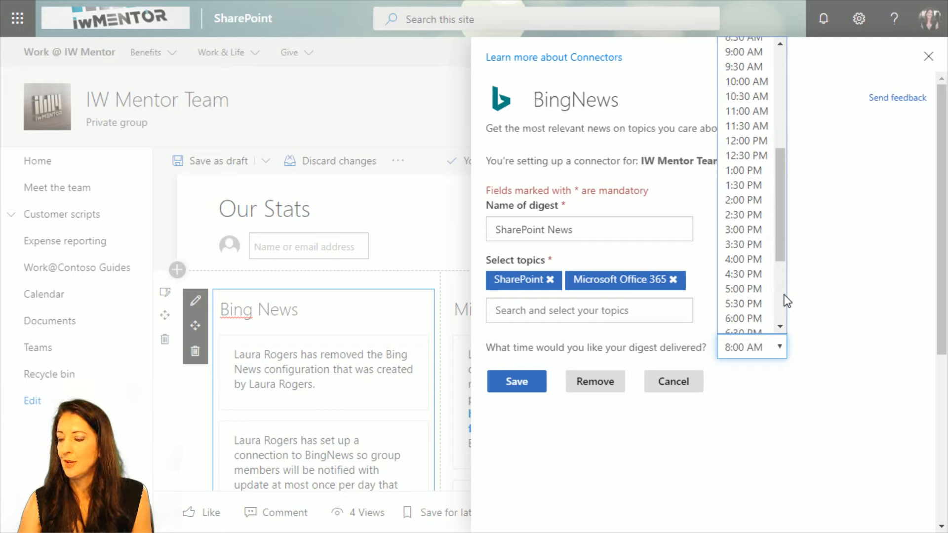
{"action": "left_click", "coordinate": [749, 126]}
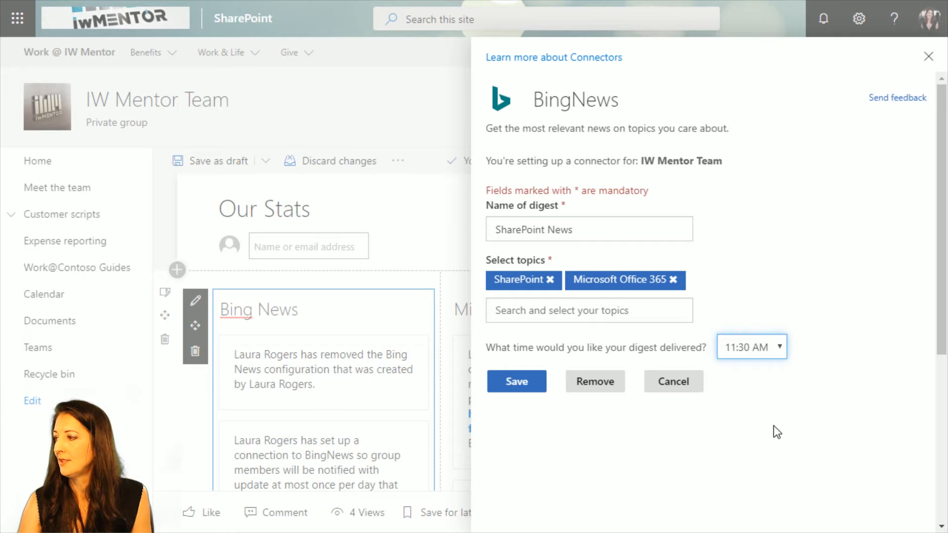
{"action": "left_click", "coordinate": [519, 384]}
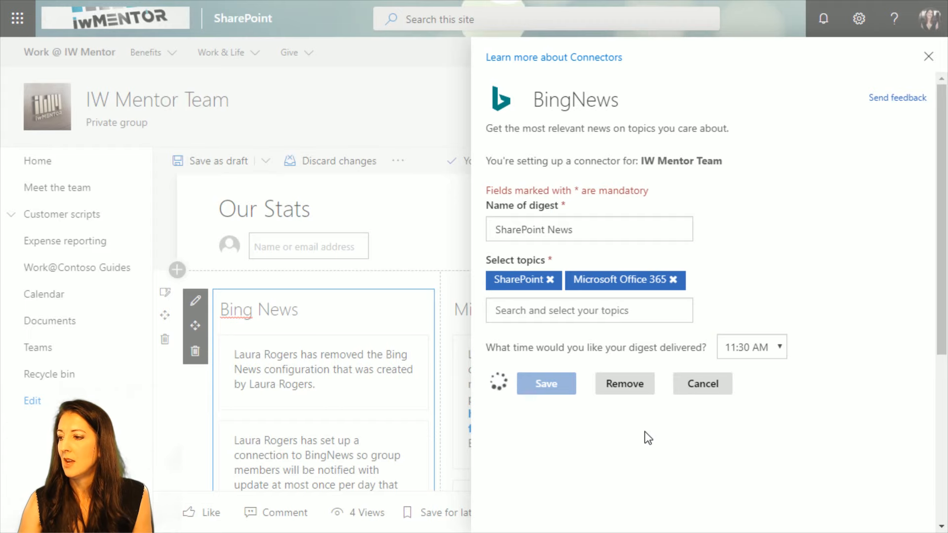
Review the entries in the Bing News web part for the updated connector configuration.
{"action": "scroll", "coordinate": [344, 411], "scroll_direction": "down", "scroll_amount": 5}
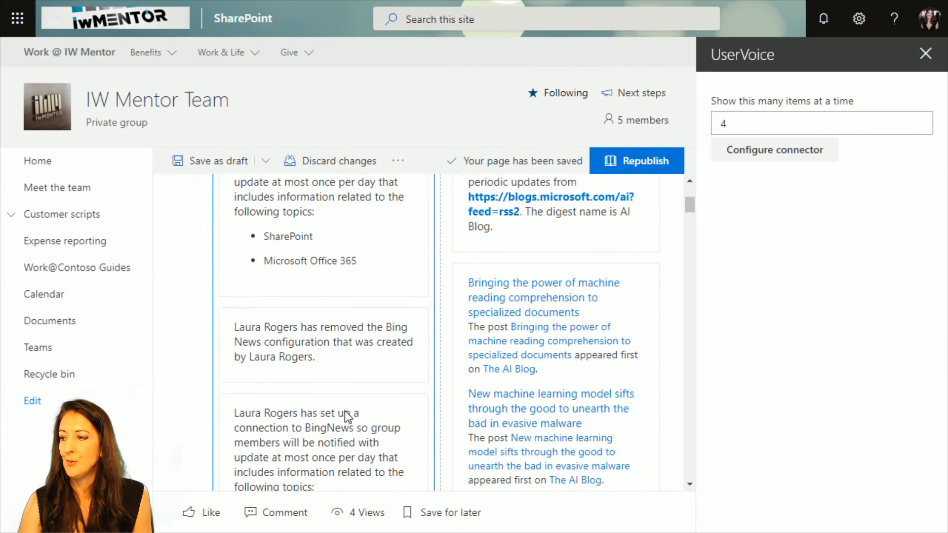
{"action": "scroll", "coordinate": [327, 395], "scroll_direction": "down", "scroll_amount": 6}
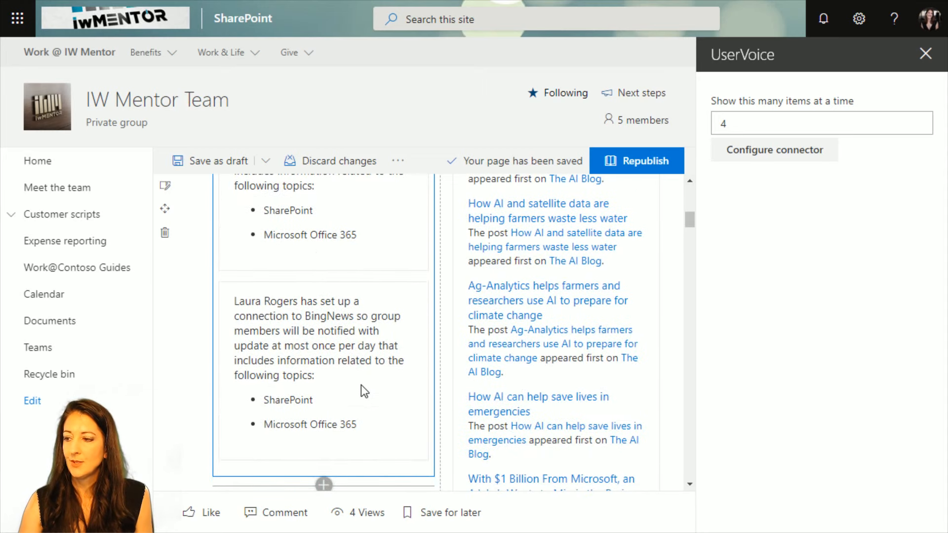
{"action": "scroll", "coordinate": [365, 393], "scroll_direction": "down", "scroll_amount": 2}
{"action": "scroll", "coordinate": [365, 393], "scroll_direction": "up", "scroll_amount": 6}
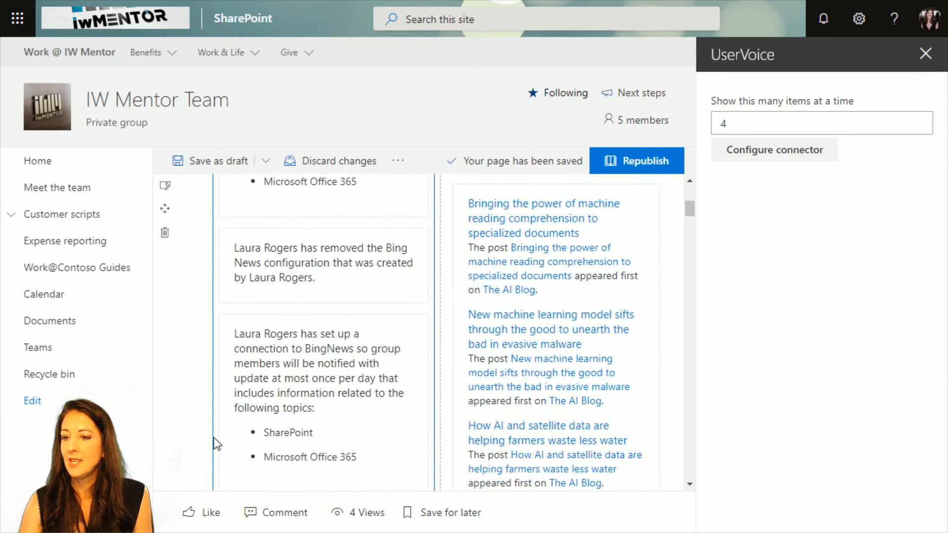
{"action": "scroll", "coordinate": [326, 385], "scroll_direction": "up", "scroll_amount": 5}
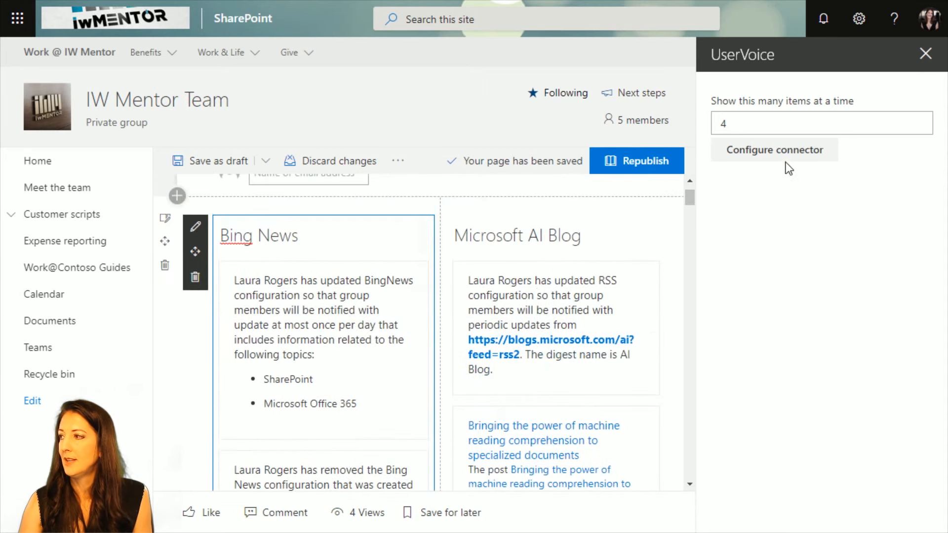
Close the Bing News web part's properties and save the Our Stats page as a draft.
{"action": "left_click", "coordinate": [924, 56]}
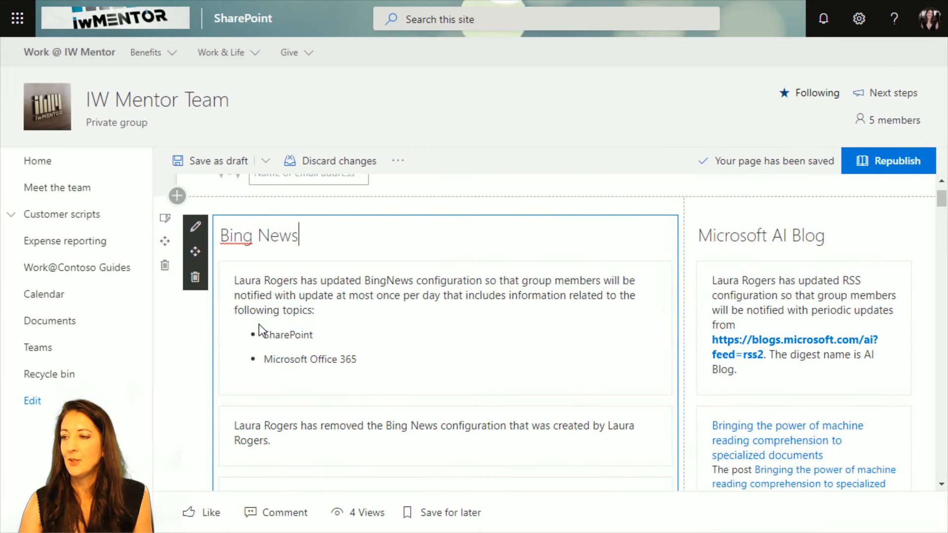
{"action": "scroll", "coordinate": [401, 339], "scroll_direction": "down", "scroll_amount": 5}
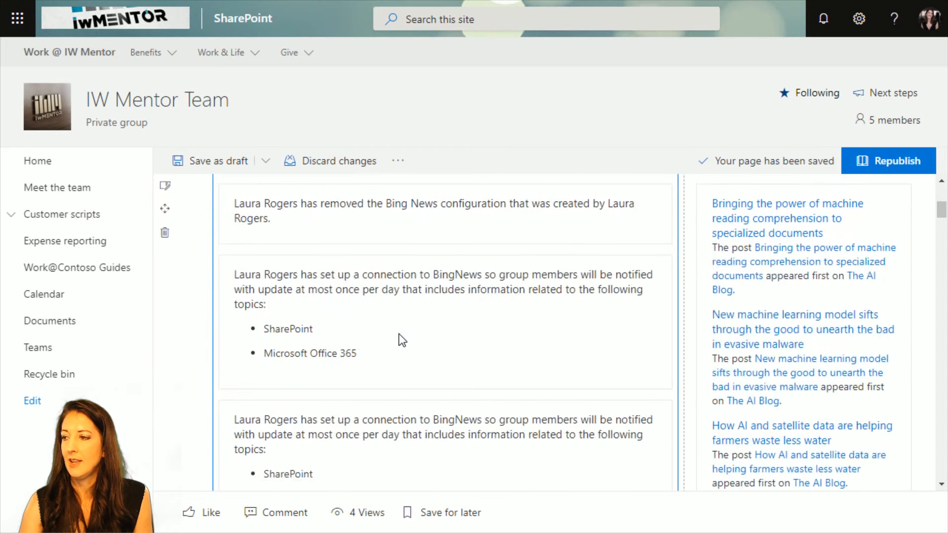
{"action": "scroll", "coordinate": [400, 336], "scroll_direction": "down", "scroll_amount": 2}
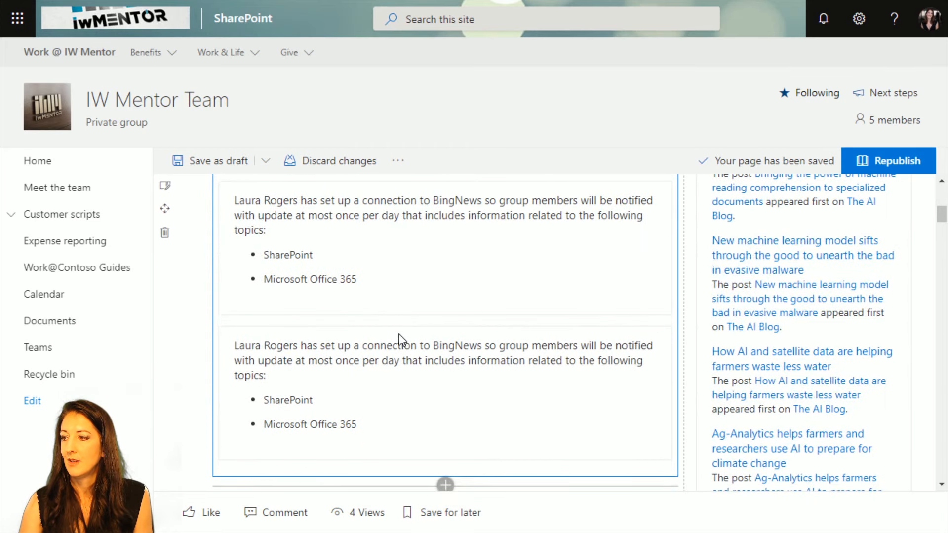
{"action": "scroll", "coordinate": [395, 386], "scroll_direction": "up", "scroll_amount": 6}
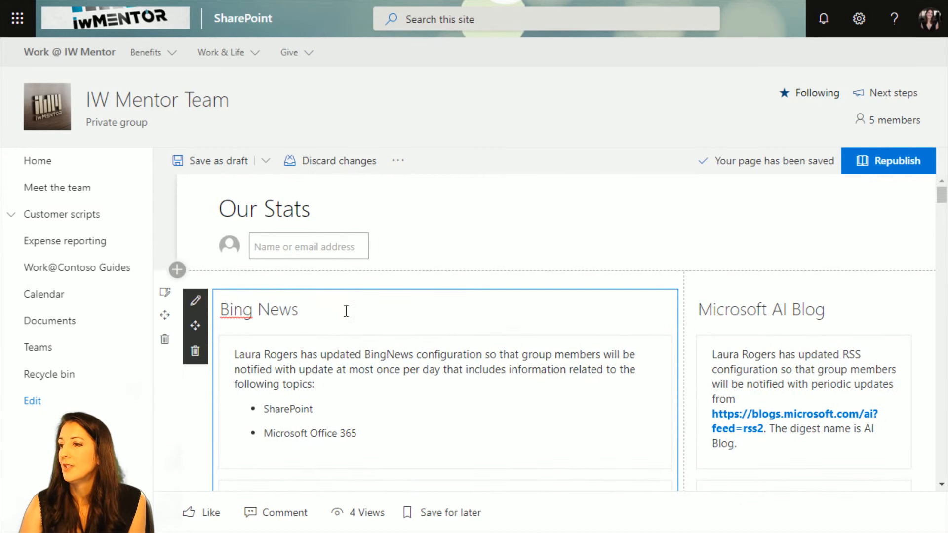
{"action": "left_click", "coordinate": [227, 166]}
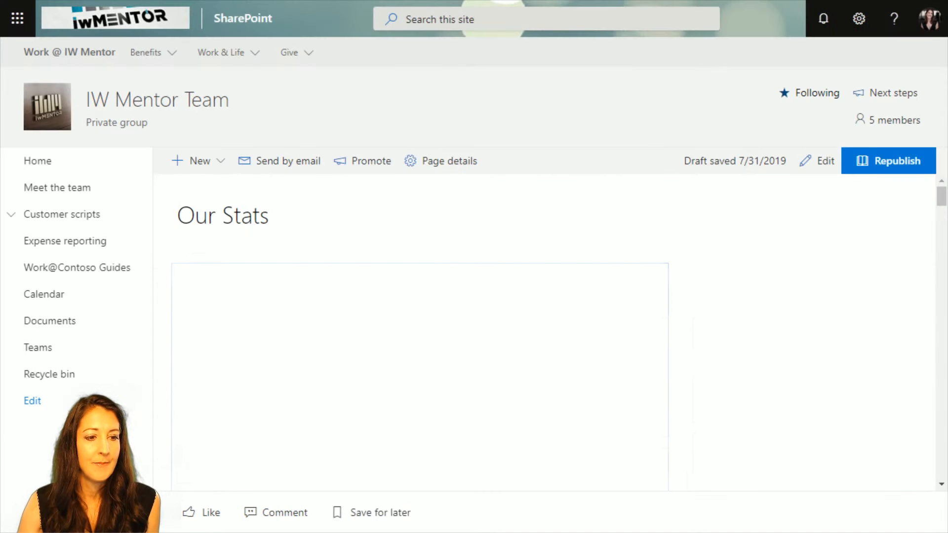
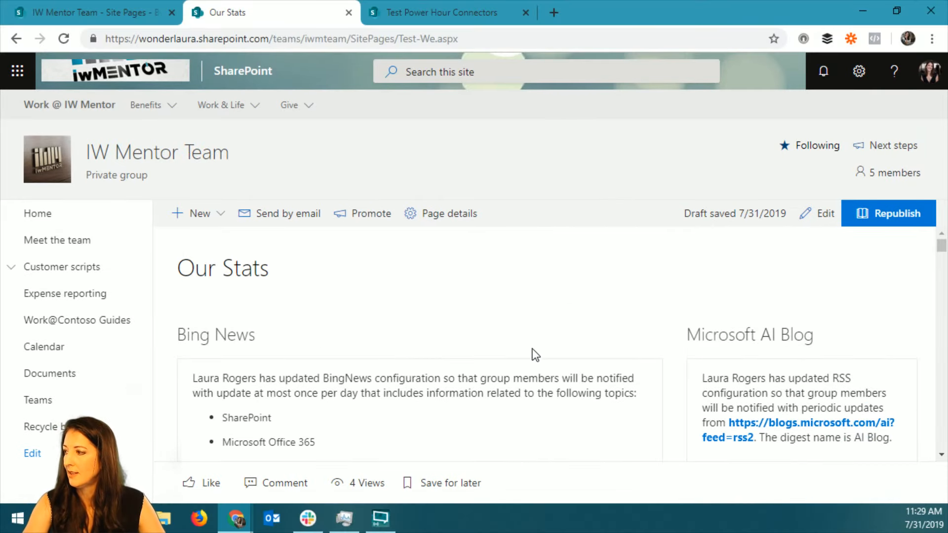
Look through the connector web parts on the Our Stats page, from Bing News down to the Help Scout entry.
{"action": "scroll", "coordinate": [533, 349], "scroll_direction": "down", "scroll_amount": 10}
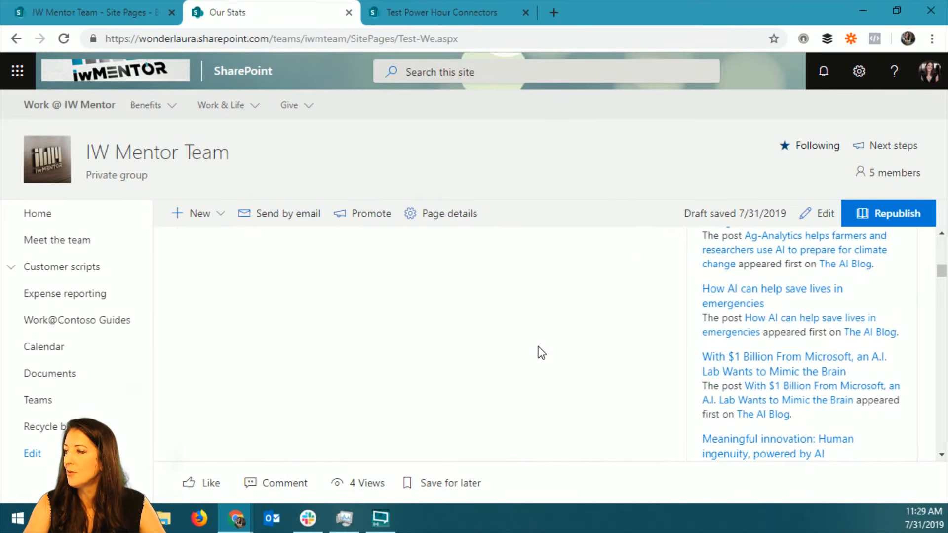
{"action": "scroll", "coordinate": [542, 352], "scroll_direction": "down", "scroll_amount": 5}
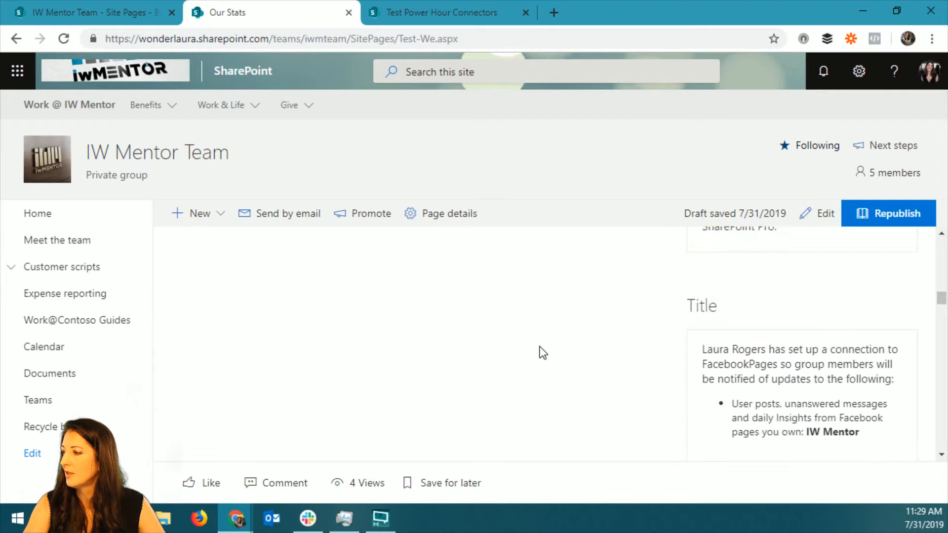
{"action": "scroll", "coordinate": [543, 352], "scroll_direction": "down", "scroll_amount": 1}
{"action": "scroll", "coordinate": [557, 351], "scroll_direction": "down", "scroll_amount": 8}
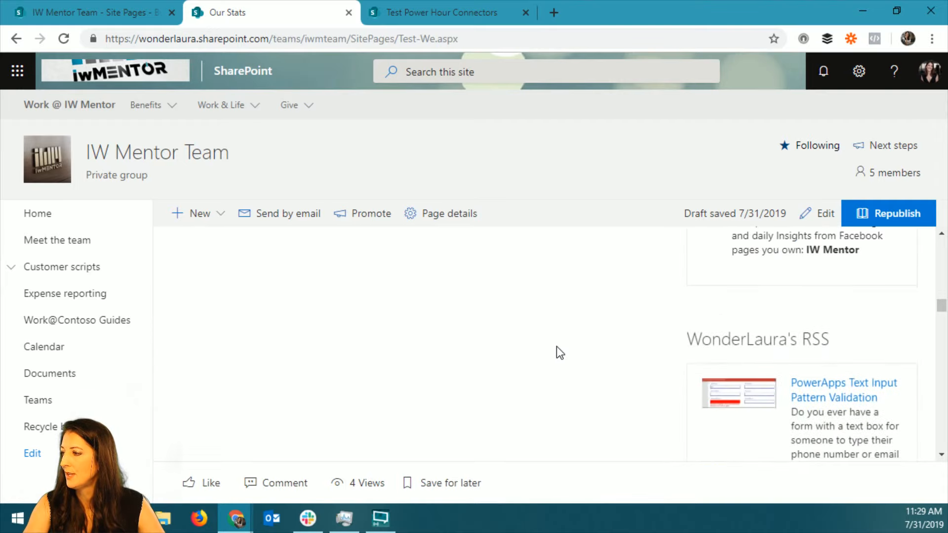
{"action": "scroll", "coordinate": [556, 351], "scroll_direction": "down", "scroll_amount": 10}
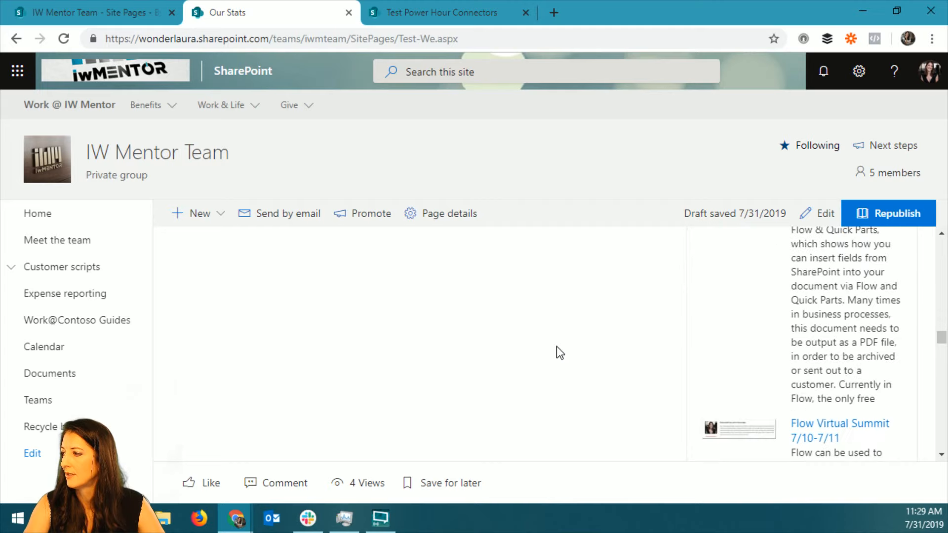
{"action": "scroll", "coordinate": [556, 352], "scroll_direction": "down", "scroll_amount": 8}
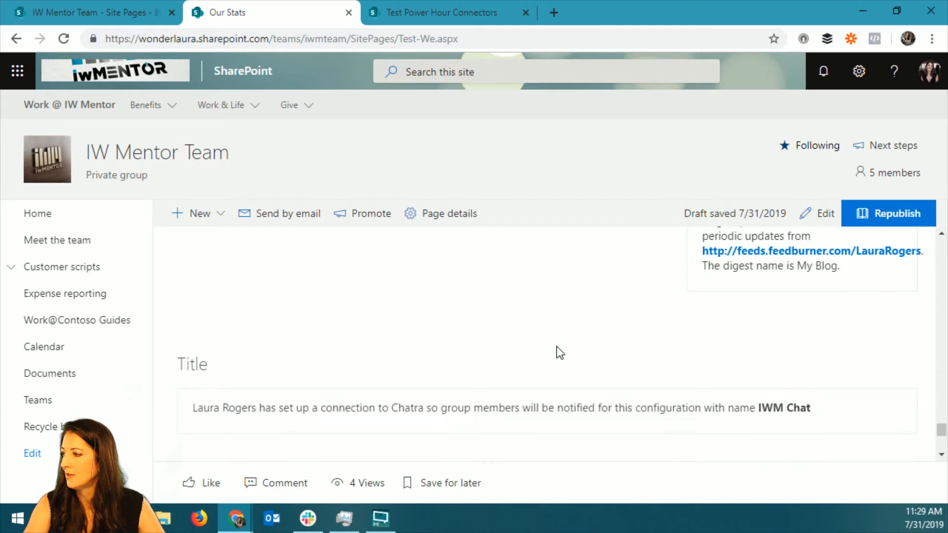
{"action": "scroll", "coordinate": [430, 345], "scroll_direction": "down", "scroll_amount": 2}
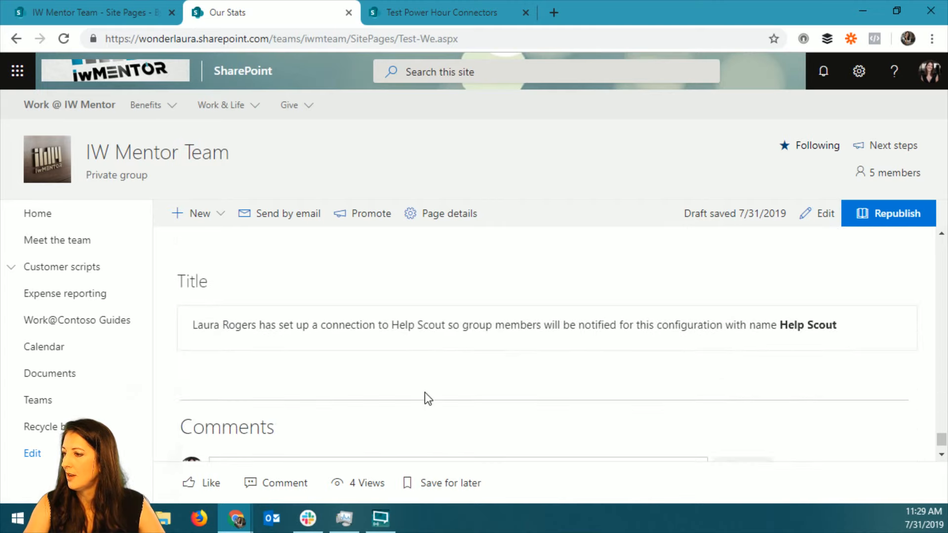
{"action": "scroll", "coordinate": [420, 341], "scroll_direction": "down", "scroll_amount": 1}
{"action": "scroll", "coordinate": [212, 286], "scroll_direction": "up", "scroll_amount": 2}
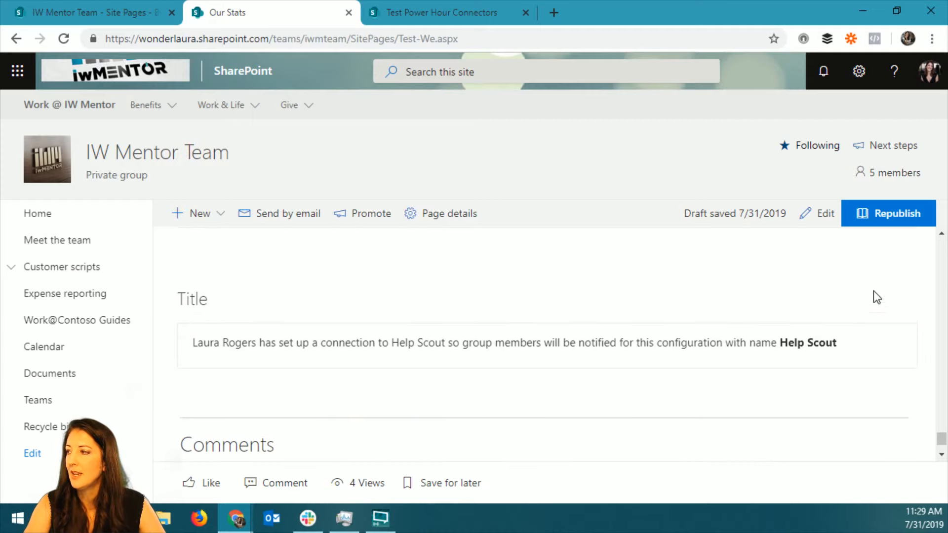
Reopen the Our Stats page for editing and open the connector setup of the Help Scout web part.
{"action": "left_click", "coordinate": [820, 214]}
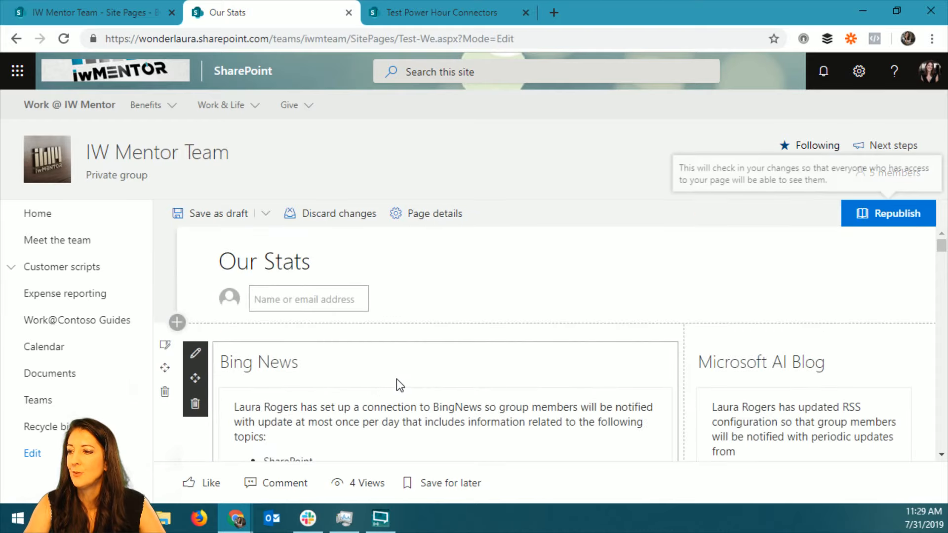
{"action": "scroll", "coordinate": [397, 383], "scroll_direction": "down", "scroll_amount": 10}
{"action": "scroll", "coordinate": [943, 341], "scroll_direction": "down", "scroll_amount": 3}
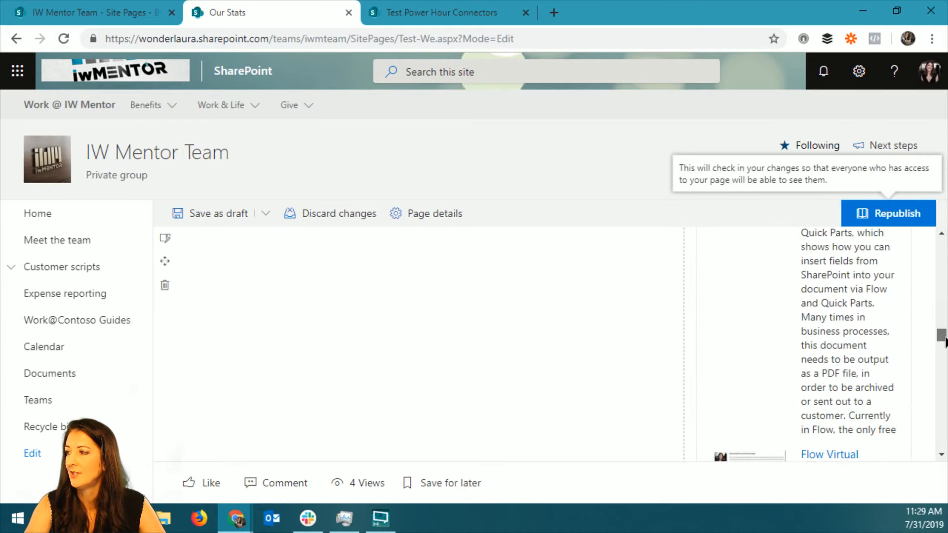
{"action": "left_click_drag", "start_coordinate": [945, 342], "coordinate": [945, 450]}
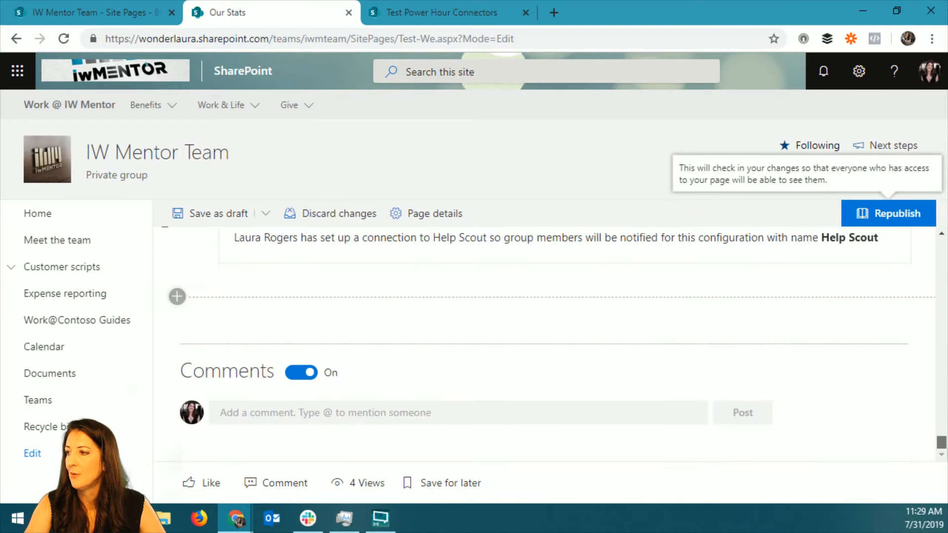
{"action": "scroll", "coordinate": [857, 377], "scroll_direction": "up", "scroll_amount": 3}
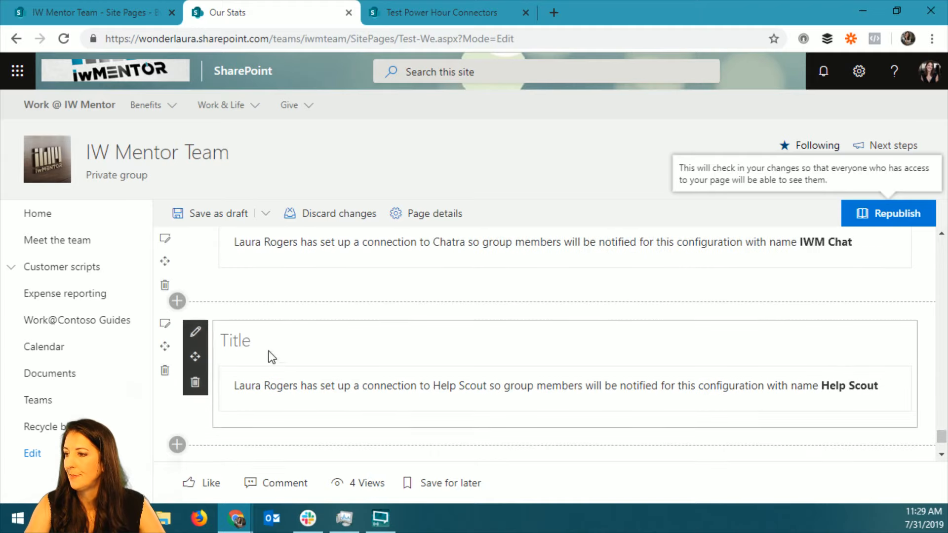
{"action": "left_click", "coordinate": [196, 334]}
{"action": "left_click", "coordinate": [797, 210]}
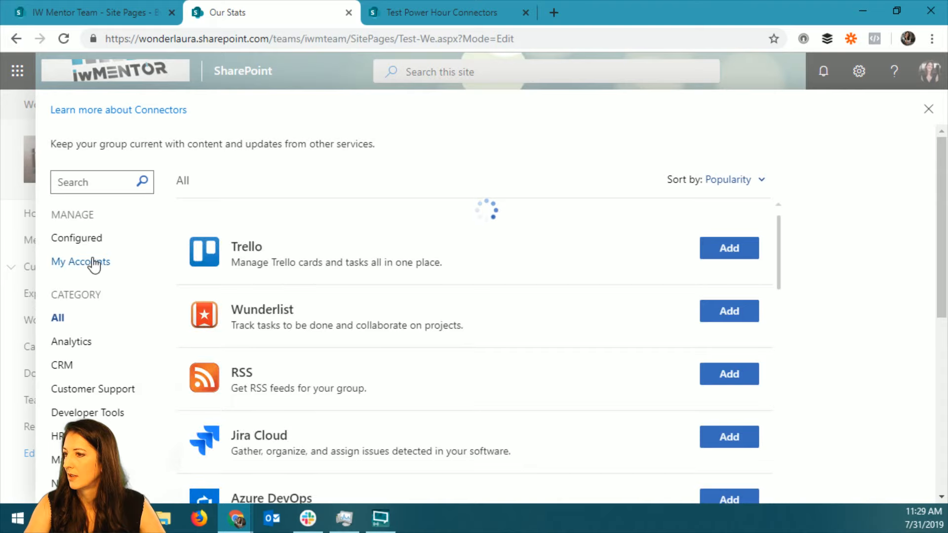
Show the configured connectors and open the existing Help Scout configuration for management.
{"action": "left_click", "coordinate": [87, 240]}
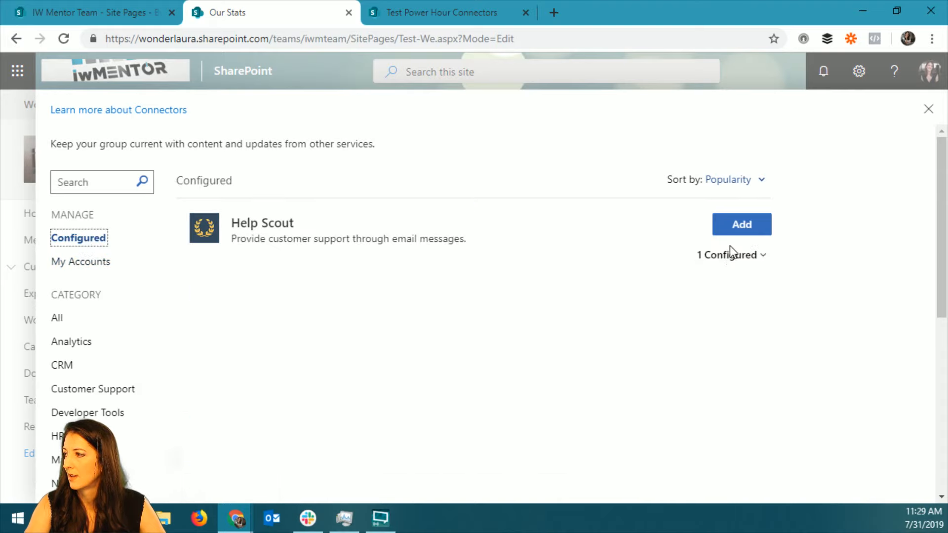
{"action": "left_click", "coordinate": [730, 252]}
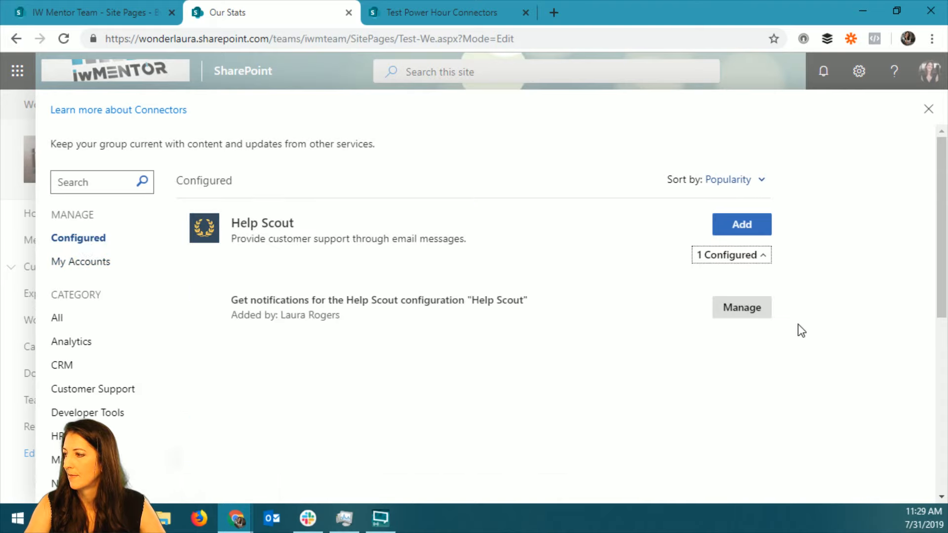
{"action": "left_click", "coordinate": [746, 312]}
Examine the Help Scout connector's webhook settings and setup instructions, and close the configuration and web part properties.
{"action": "scroll", "coordinate": [375, 364], "scroll_direction": "down", "scroll_amount": 4}
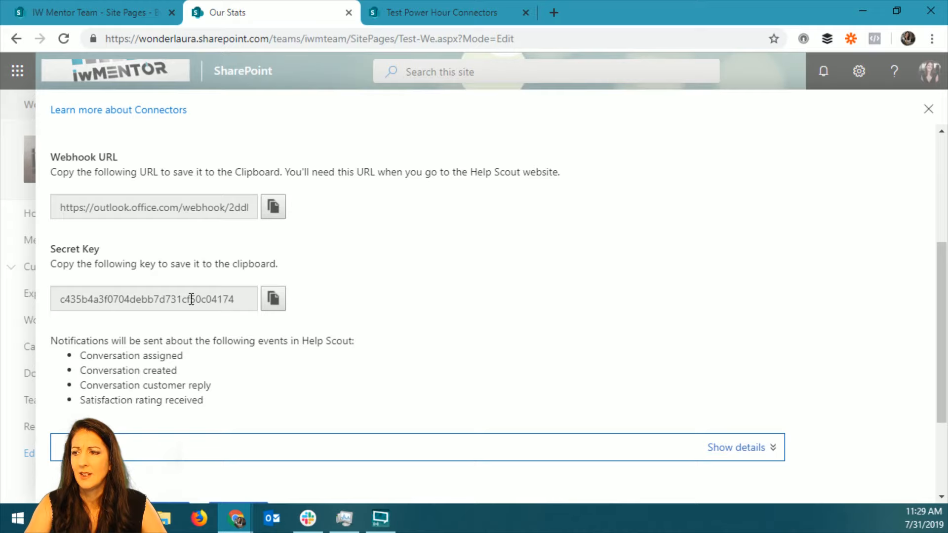
{"action": "scroll", "coordinate": [210, 430], "scroll_direction": "down", "scroll_amount": 3}
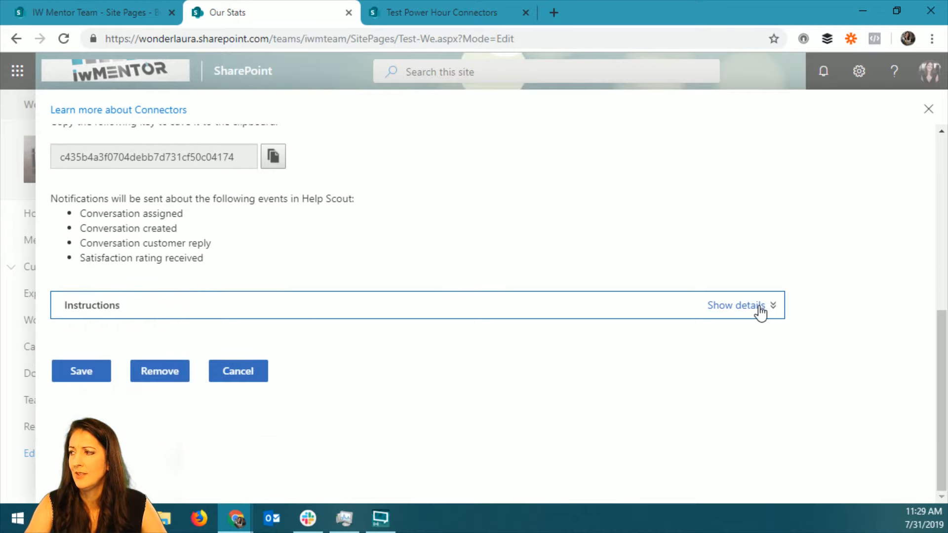
{"action": "left_click", "coordinate": [773, 314]}
{"action": "scroll", "coordinate": [333, 316], "scroll_direction": "down", "scroll_amount": 15}
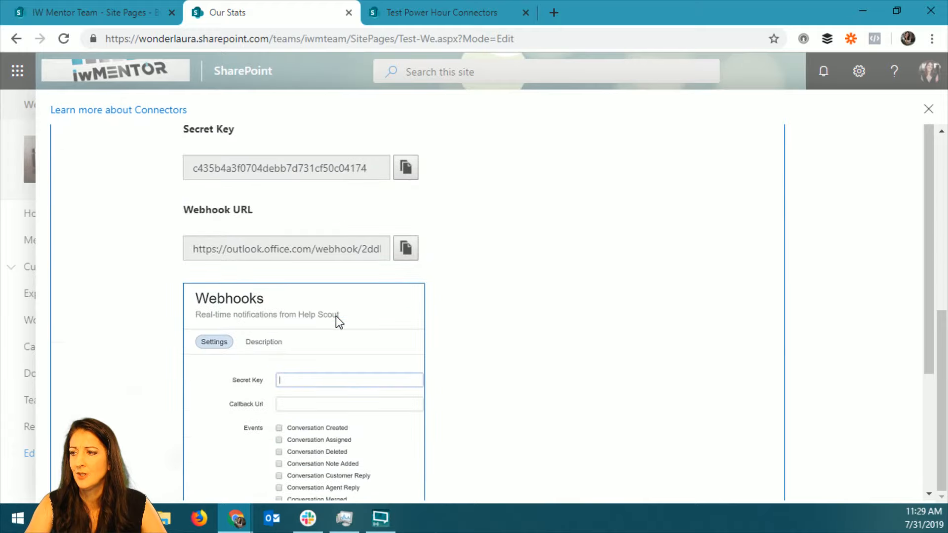
{"action": "scroll", "coordinate": [547, 295], "scroll_direction": "up", "scroll_amount": 15}
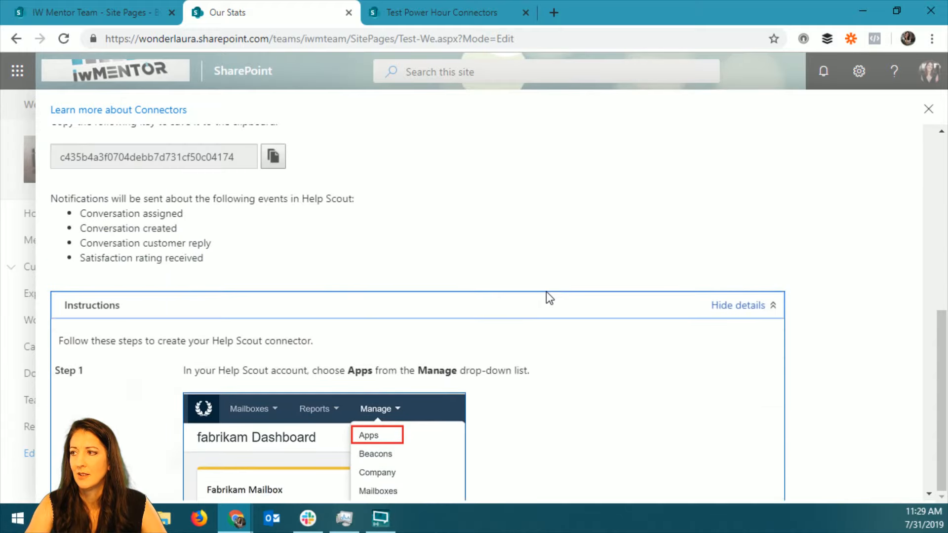
{"action": "left_click", "coordinate": [929, 111]}
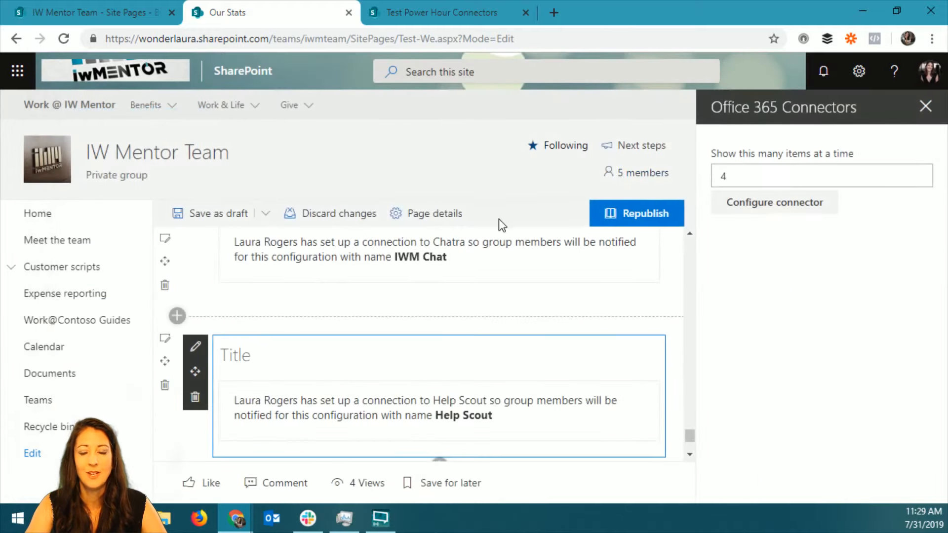
{"action": "left_click", "coordinate": [925, 107]}
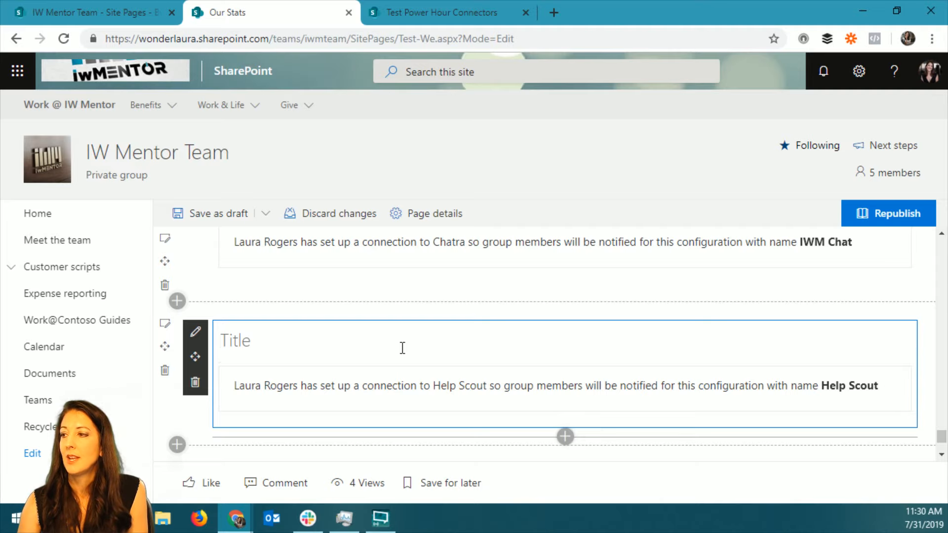
Move the WonderLaura's RSS web part from the narrow column into the wide column below the Bing News web part.
{"action": "scroll", "coordinate": [415, 345], "scroll_direction": "up", "scroll_amount": 5}
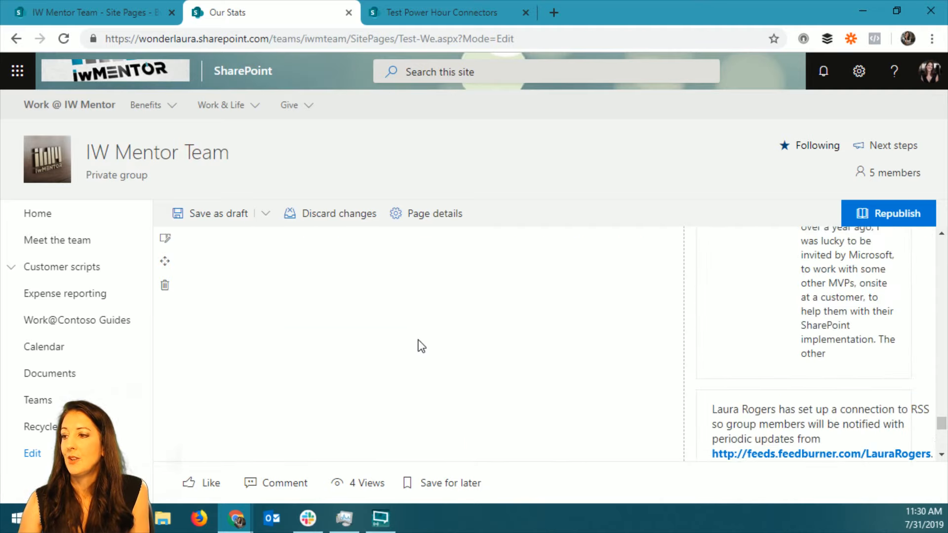
{"action": "scroll", "coordinate": [421, 346], "scroll_direction": "up", "scroll_amount": 5}
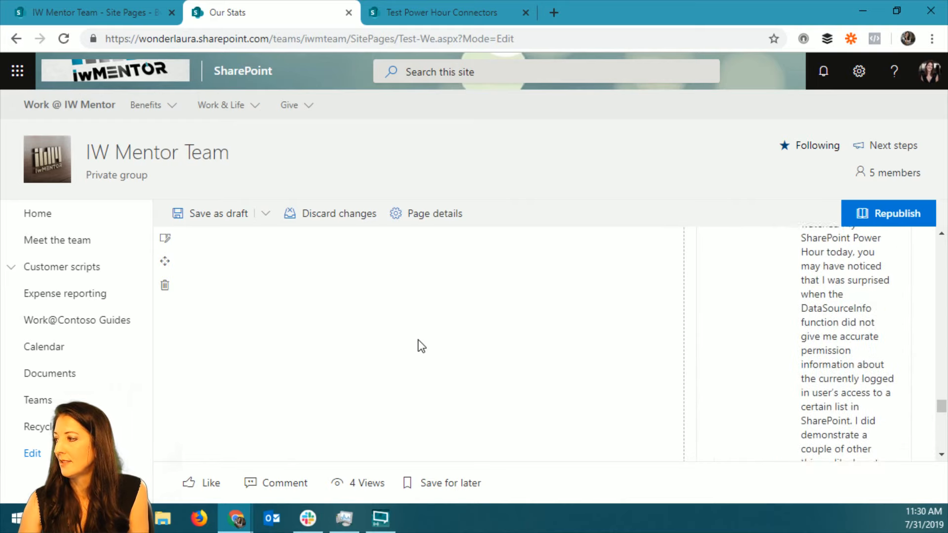
{"action": "scroll", "coordinate": [941, 368], "scroll_direction": "up", "scroll_amount": 3}
{"action": "scroll", "coordinate": [902, 244], "scroll_direction": "up", "scroll_amount": 10}
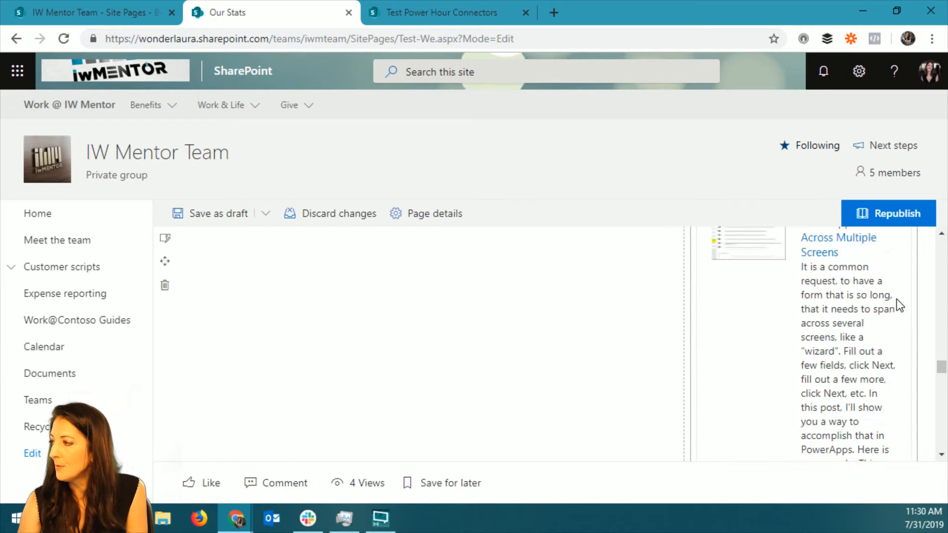
{"action": "scroll", "coordinate": [900, 305], "scroll_direction": "up", "scroll_amount": 10}
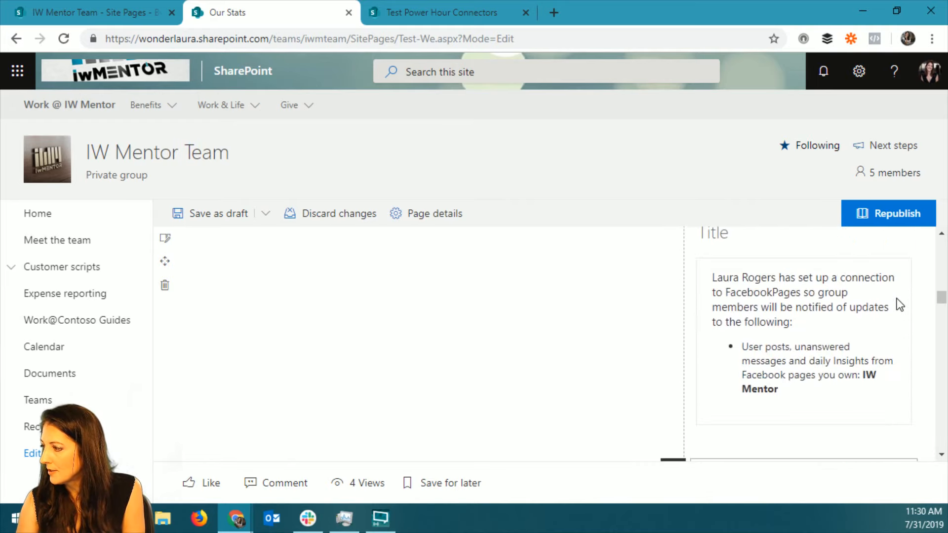
{"action": "left_click_drag", "start_coordinate": [674, 271], "coordinate": [289, 266]}
{"action": "scroll", "coordinate": [511, 318], "scroll_direction": "up", "scroll_amount": 5}
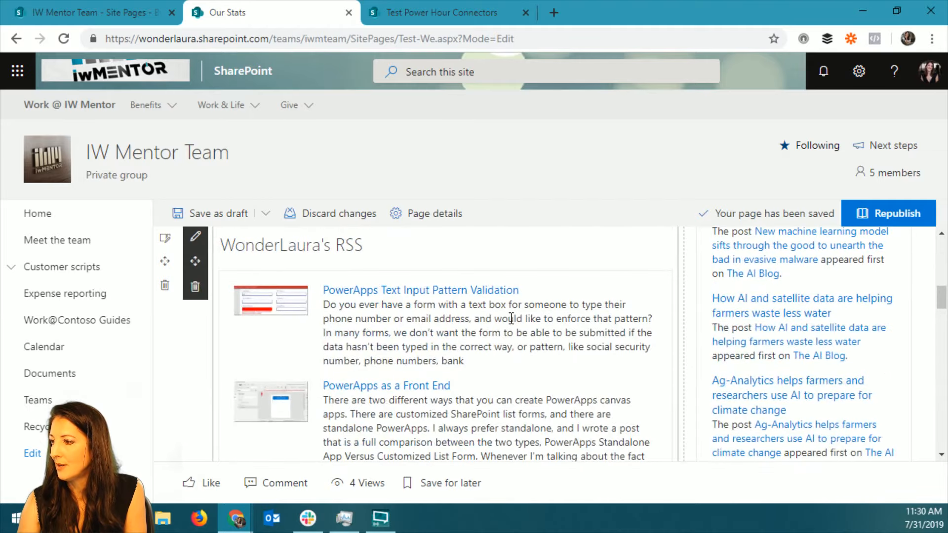
Set the WonderLaura's RSS web part to show 4 items at a time and close its properties.
{"action": "scroll", "coordinate": [495, 360], "scroll_direction": "down", "scroll_amount": 3}
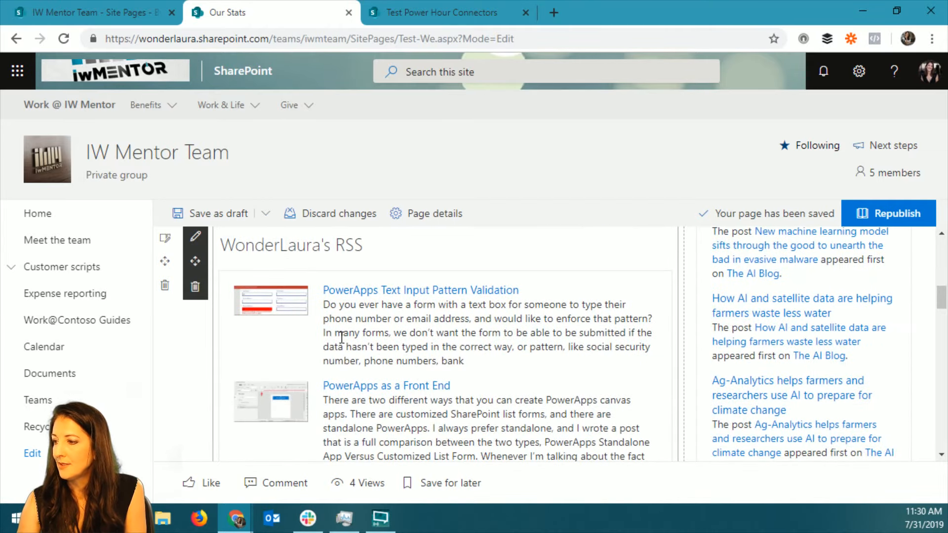
{"action": "scroll", "coordinate": [341, 337], "scroll_direction": "down", "scroll_amount": 10}
{"action": "scroll", "coordinate": [403, 332], "scroll_direction": "up", "scroll_amount": 4}
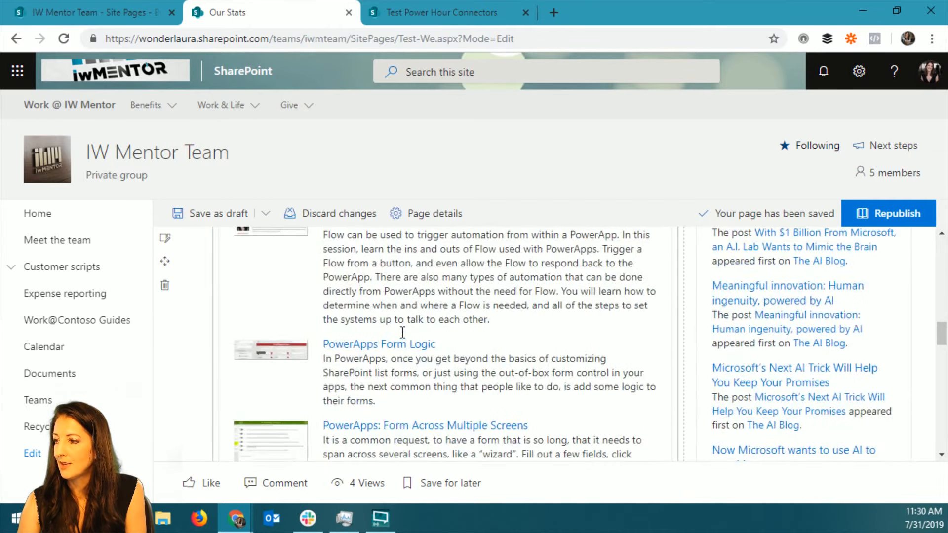
{"action": "scroll", "coordinate": [402, 332], "scroll_direction": "up", "scroll_amount": 5}
{"action": "left_click", "coordinate": [195, 237]}
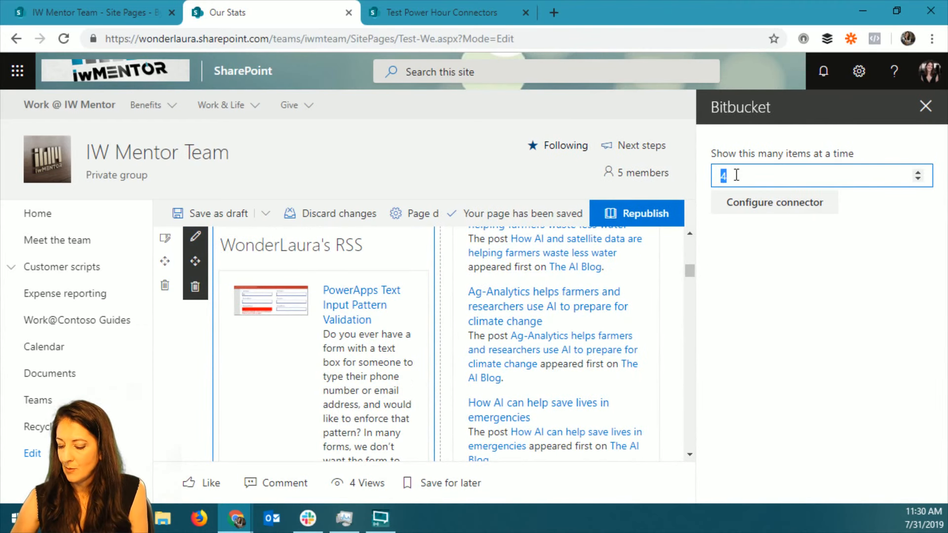
{"action": "type", "text": "4"}
{"action": "left_click", "coordinate": [790, 290]}
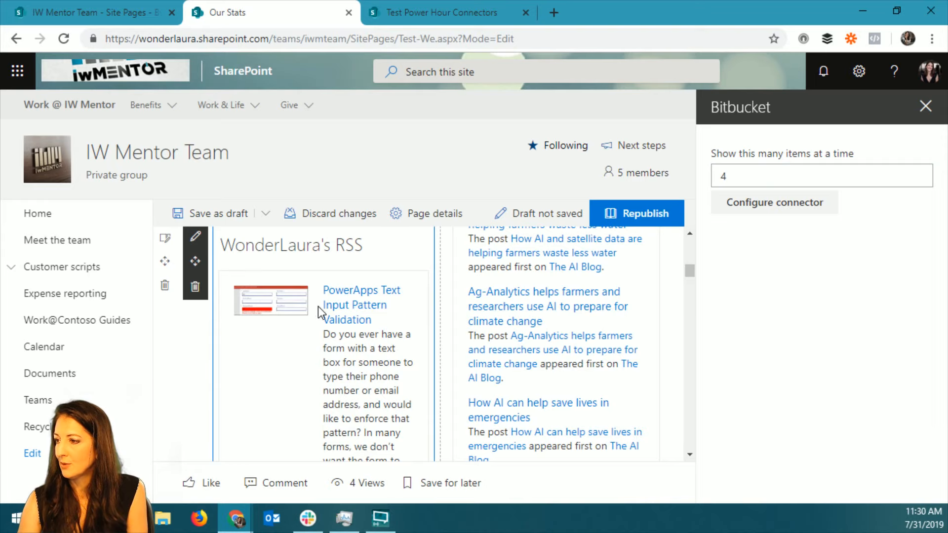
{"action": "scroll", "coordinate": [319, 312], "scroll_direction": "down", "scroll_amount": 10}
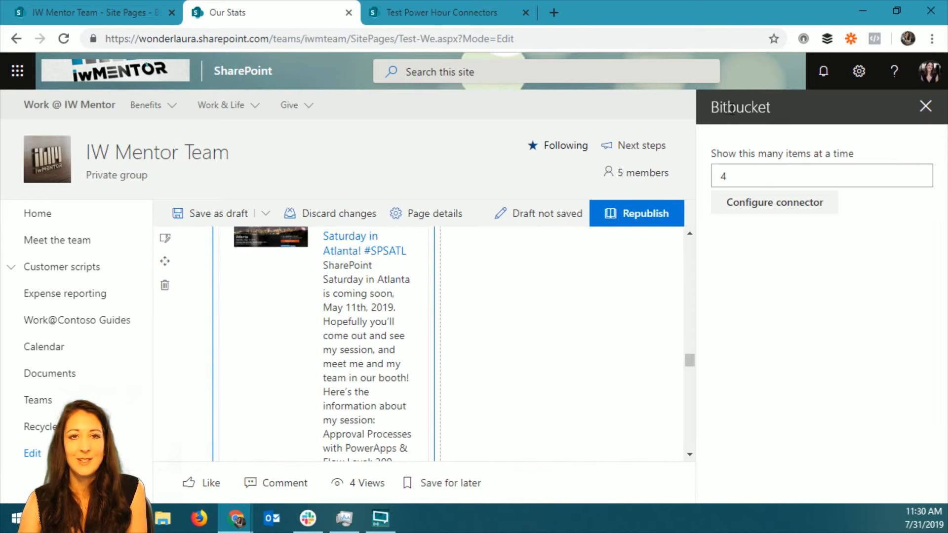
{"action": "left_click", "coordinate": [926, 106]}
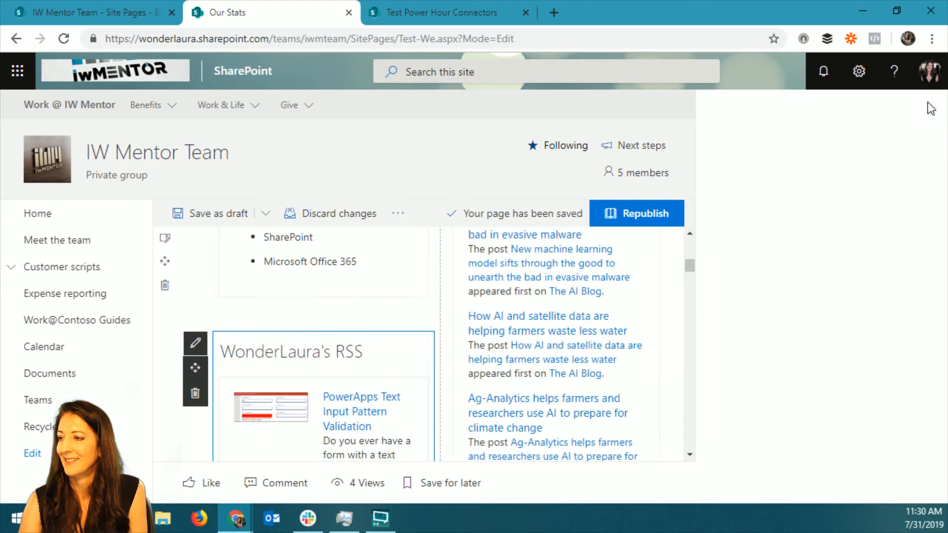
Republish the Our Stats page and check its web parts from Bing News down to the comments section.
{"action": "left_click", "coordinate": [898, 213]}
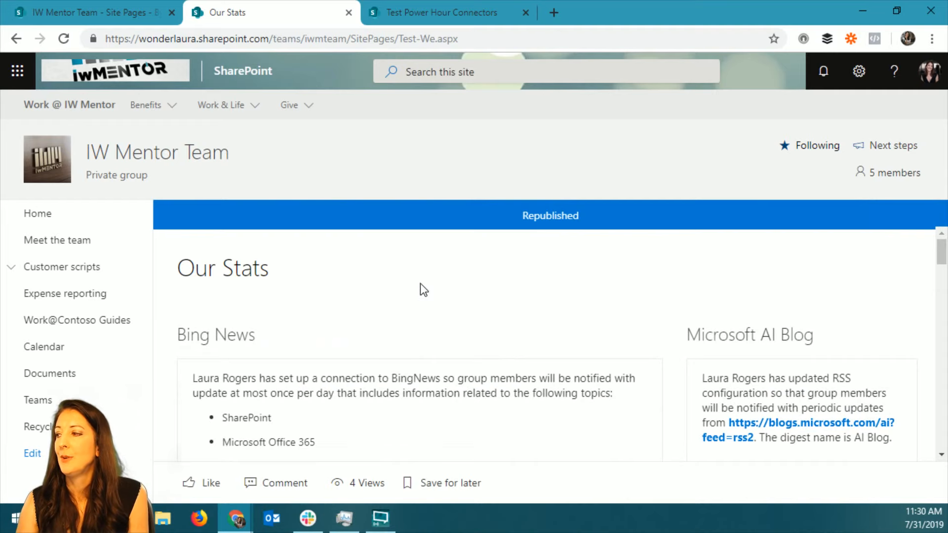
{"action": "scroll", "coordinate": [358, 317], "scroll_direction": "down", "scroll_amount": 3}
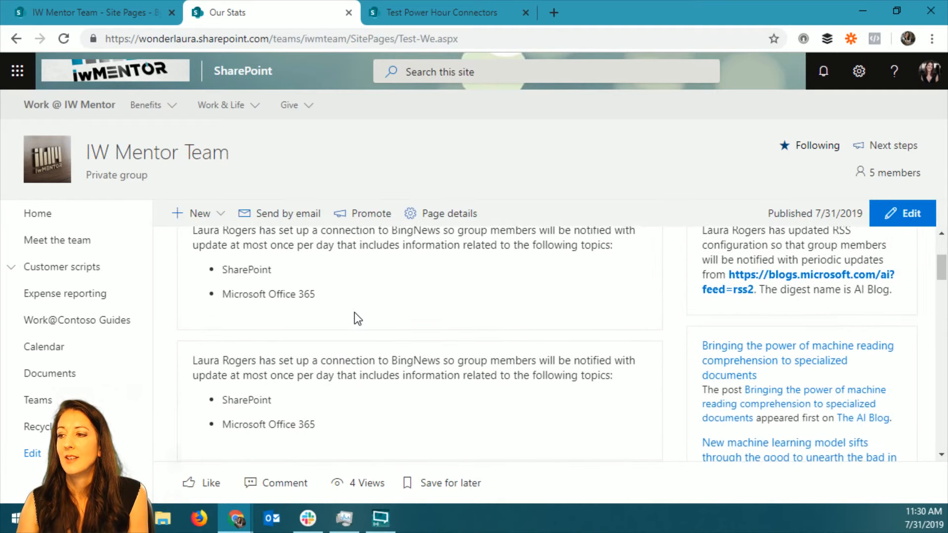
{"action": "scroll", "coordinate": [358, 319], "scroll_direction": "down", "scroll_amount": 2}
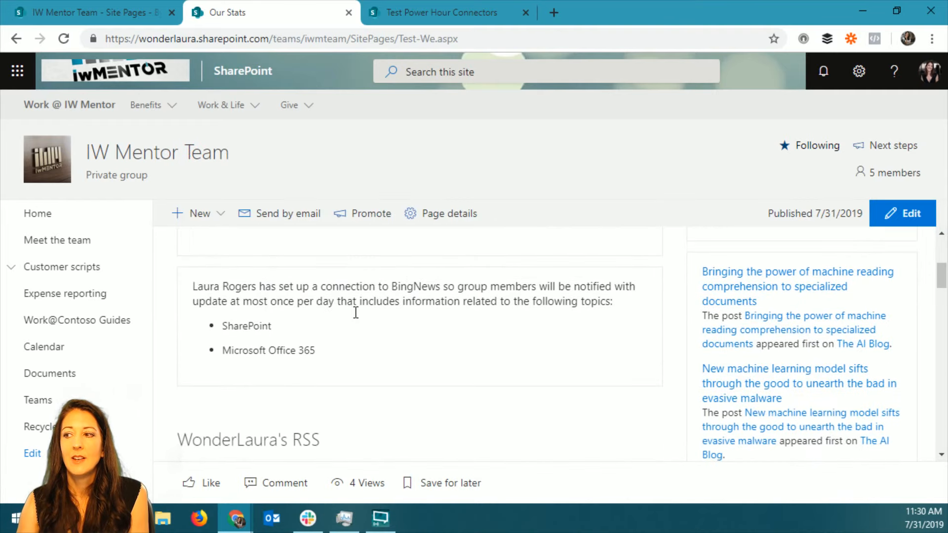
{"action": "scroll", "coordinate": [356, 312], "scroll_direction": "down", "scroll_amount": 15}
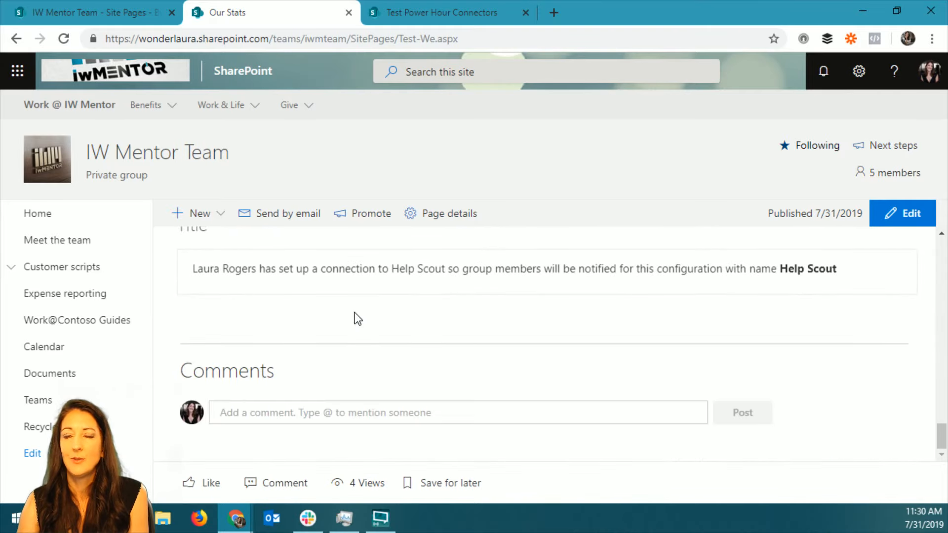
{"action": "scroll", "coordinate": [358, 318], "scroll_direction": "up", "scroll_amount": 20}
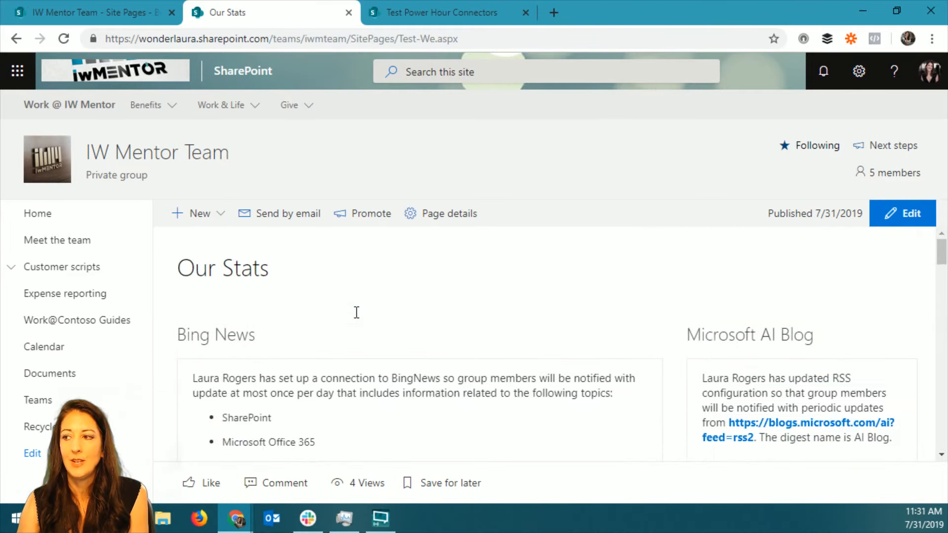
{"action": "scroll", "coordinate": [357, 312], "scroll_direction": "down", "scroll_amount": 3}
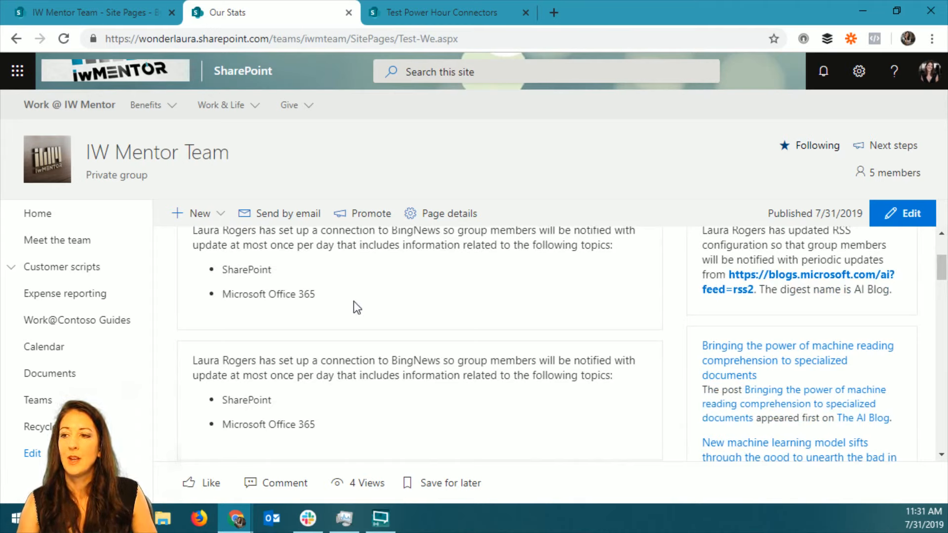
{"action": "scroll", "coordinate": [327, 299], "scroll_direction": "up", "scroll_amount": 2}
{"action": "scroll", "coordinate": [327, 301], "scroll_direction": "up", "scroll_amount": 1}
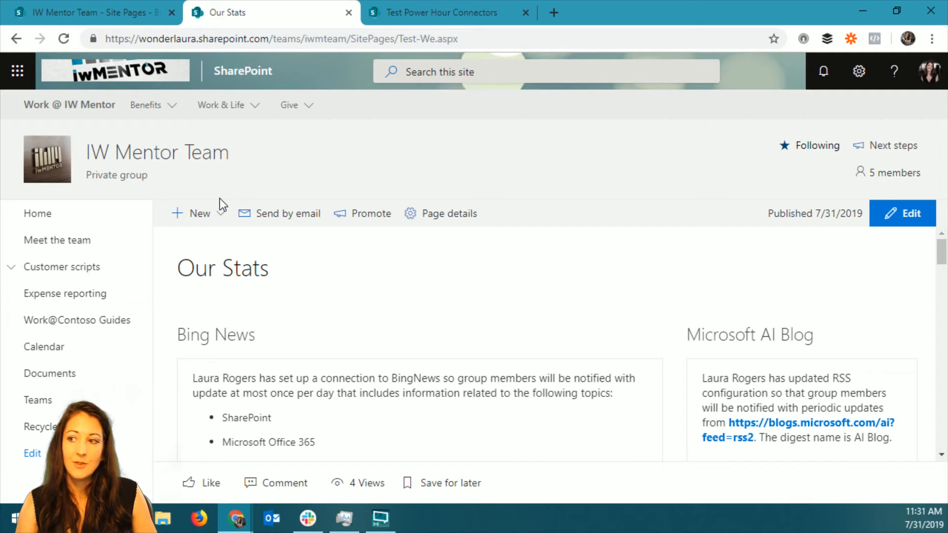
{"action": "scroll", "coordinate": [274, 375], "scroll_direction": "down", "scroll_amount": 1}
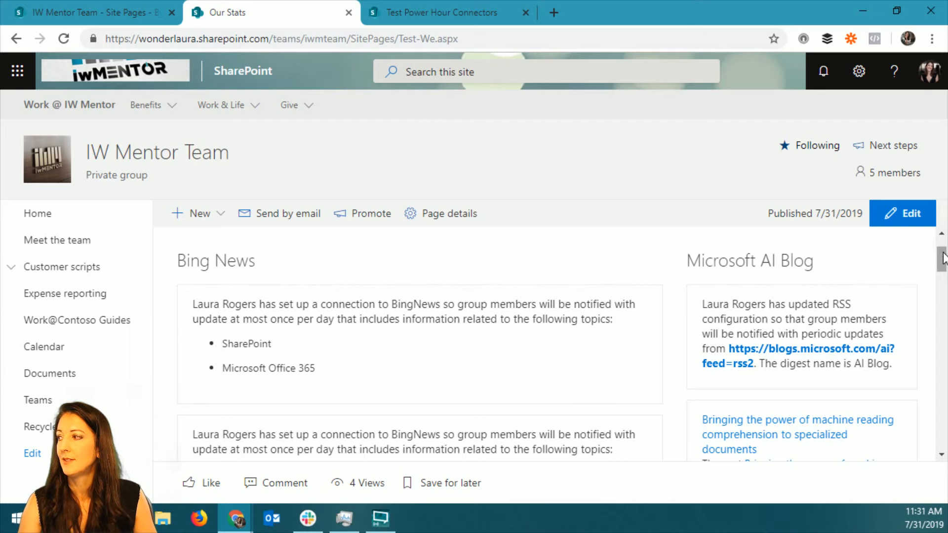
{"action": "mouse_move", "coordinate": [942, 260]}
{"action": "left_mouse_down"}
{"action": "mouse_move", "coordinate": [945, 402]}
{"action": "mouse_move", "coordinate": [943, 250]}
{"action": "left_mouse_up"}
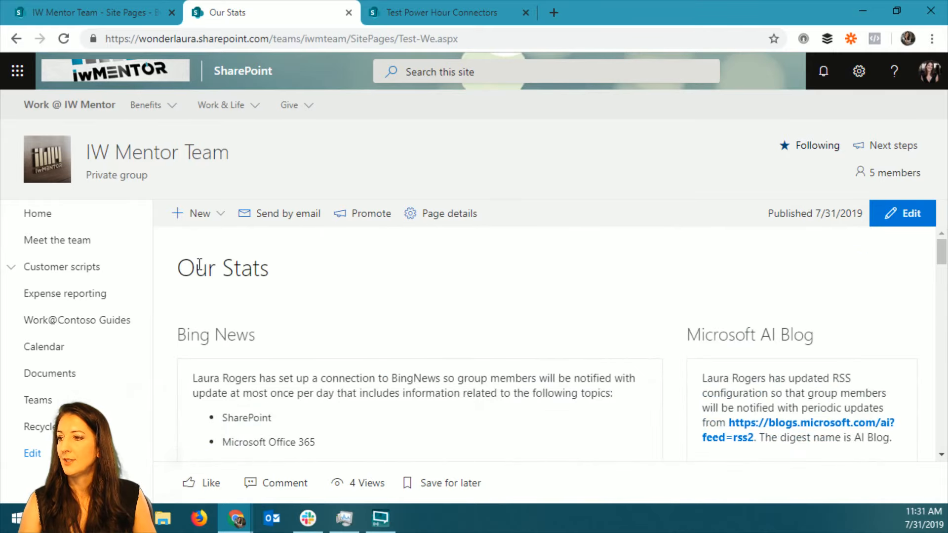
Open the Microsoft 365 admin center in place of the Site Pages library, keeping the Our Stats page open.
{"action": "left_click", "coordinate": [73, 15]}
{"action": "left_click", "coordinate": [14, 83]}
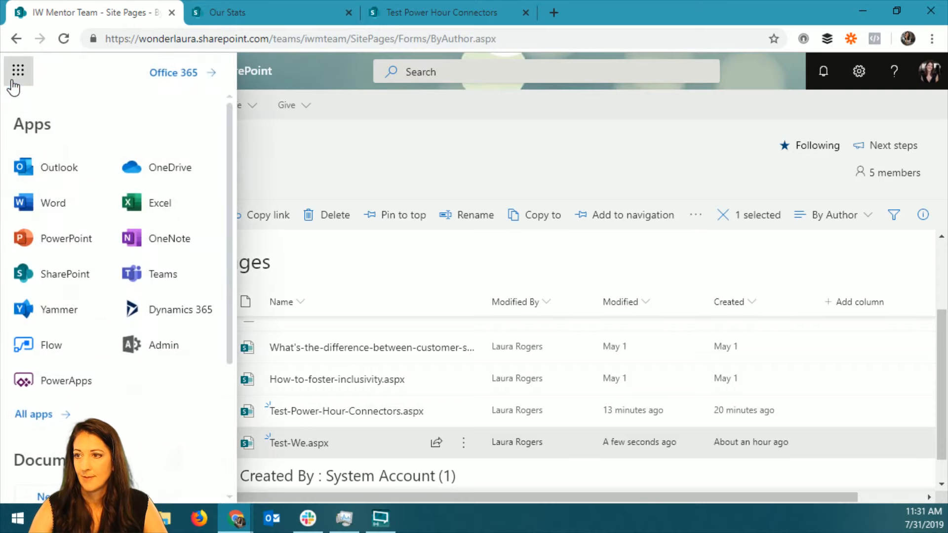
{"action": "left_click", "coordinate": [165, 347]}
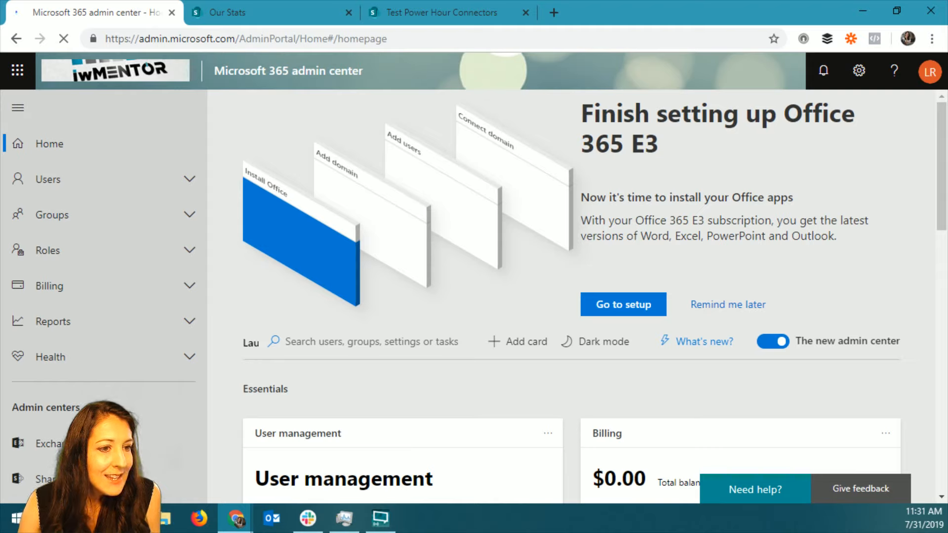
{"action": "key", "text": "alt+Tab"}
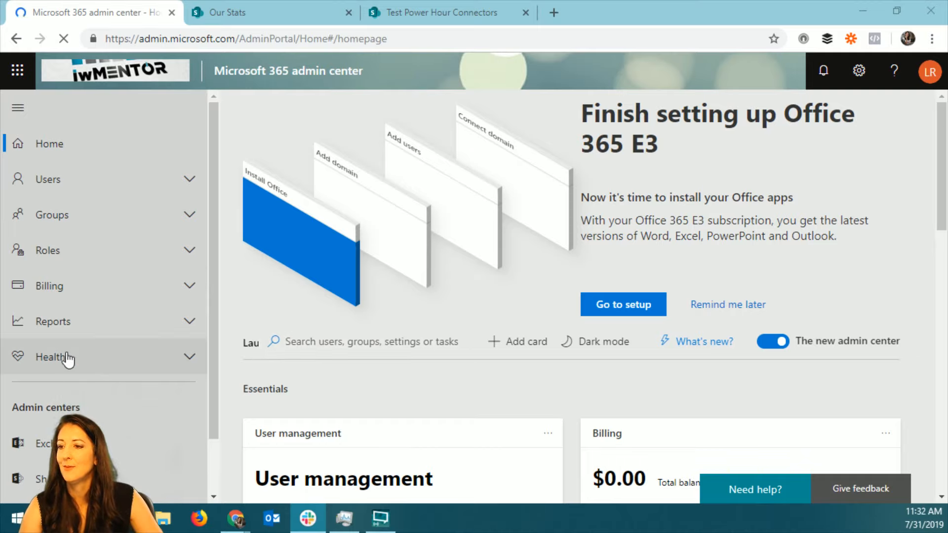
Expand the Users, Groups, Roles and Billing sections of the admin center navigation to look over their entries.
{"action": "scroll", "coordinate": [141, 387], "scroll_direction": "down", "scroll_amount": 2}
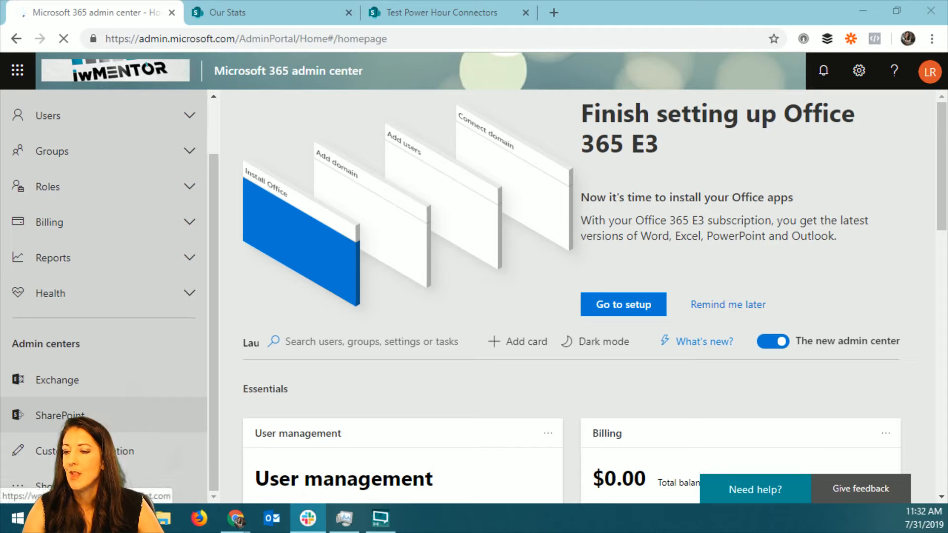
{"action": "scroll", "coordinate": [117, 296], "scroll_direction": "up", "scroll_amount": 2}
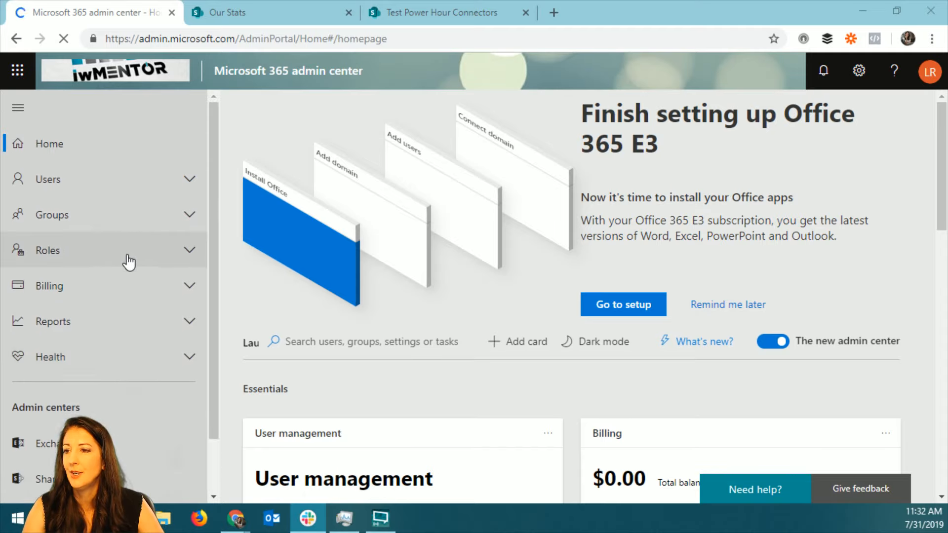
{"action": "left_click", "coordinate": [214, 356]}
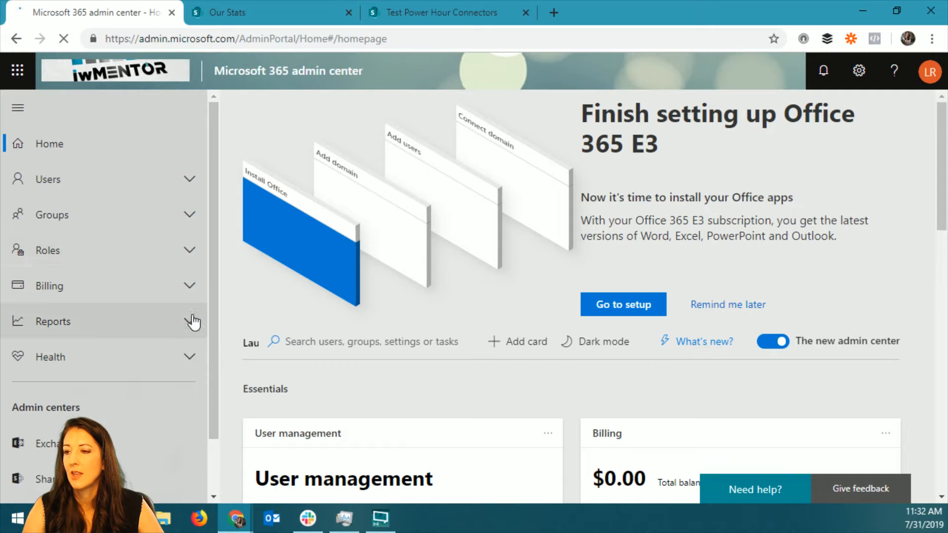
{"action": "left_click", "coordinate": [190, 180]}
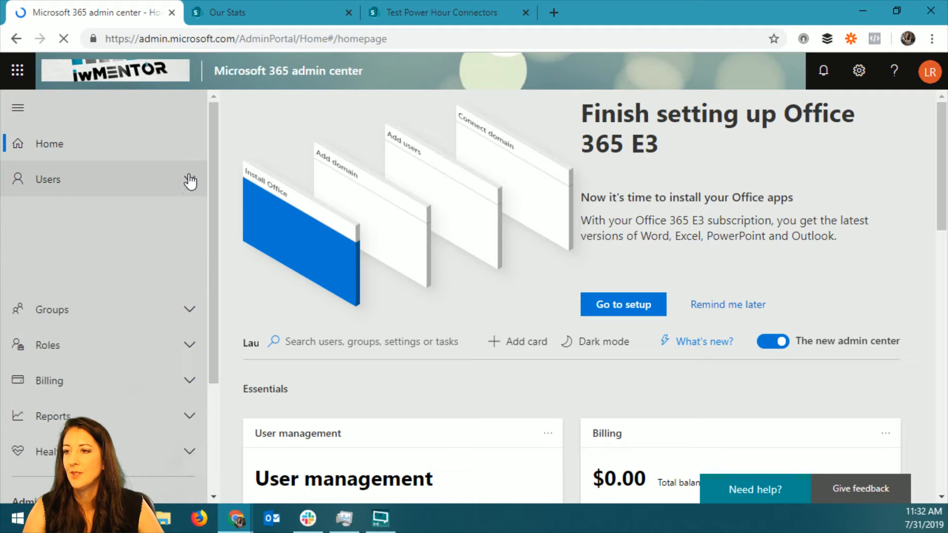
{"action": "left_click", "coordinate": [189, 307]}
{"action": "scroll", "coordinate": [200, 357], "scroll_direction": "down", "scroll_amount": 3}
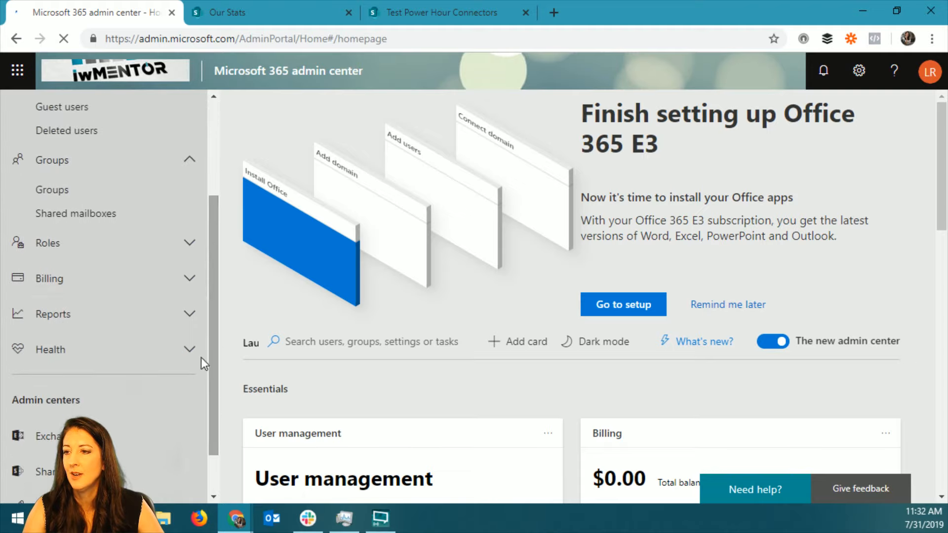
{"action": "left_click", "coordinate": [188, 242]}
{"action": "left_click", "coordinate": [189, 302]}
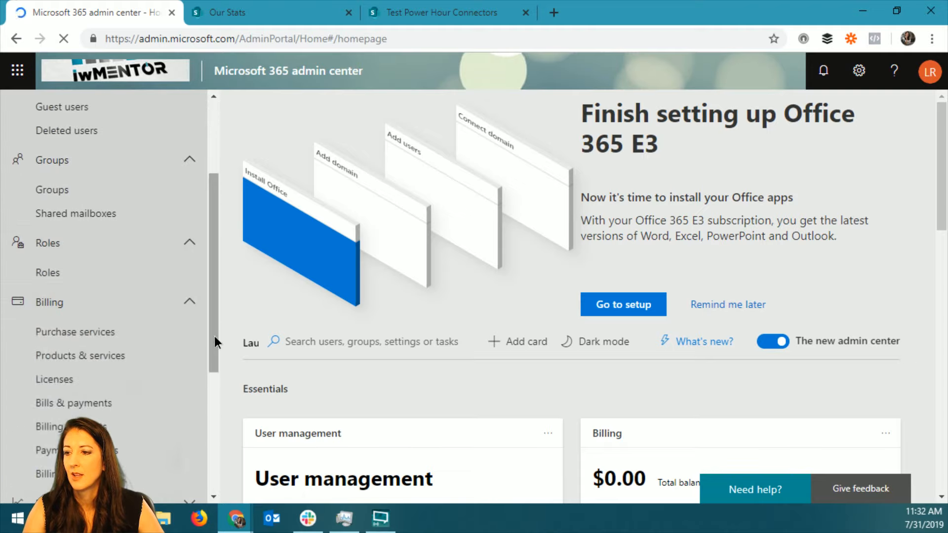
{"action": "left_click_drag", "start_coordinate": [214, 335], "coordinate": [215, 440]}
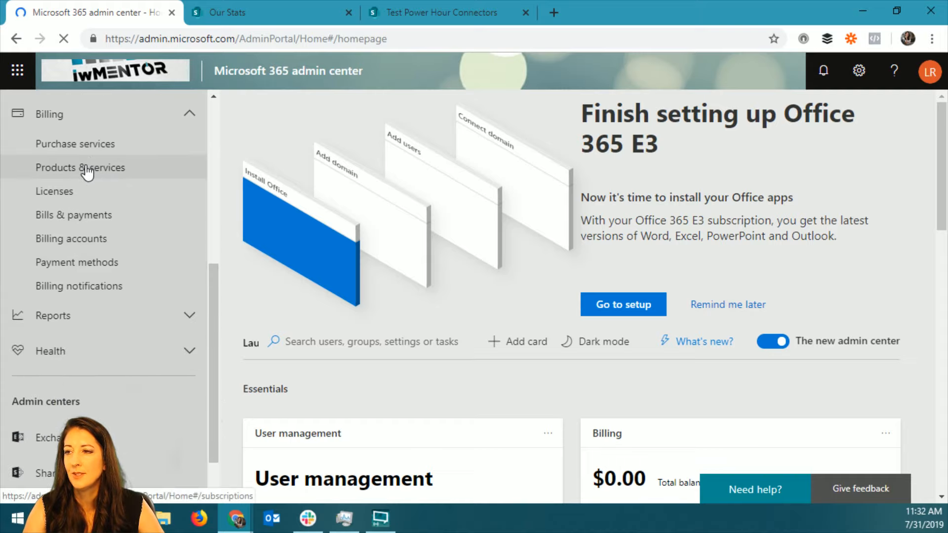
Look over the subscriptions under Products & services, and expand the Reports and Health sections of the navigation.
{"action": "left_click", "coordinate": [87, 170]}
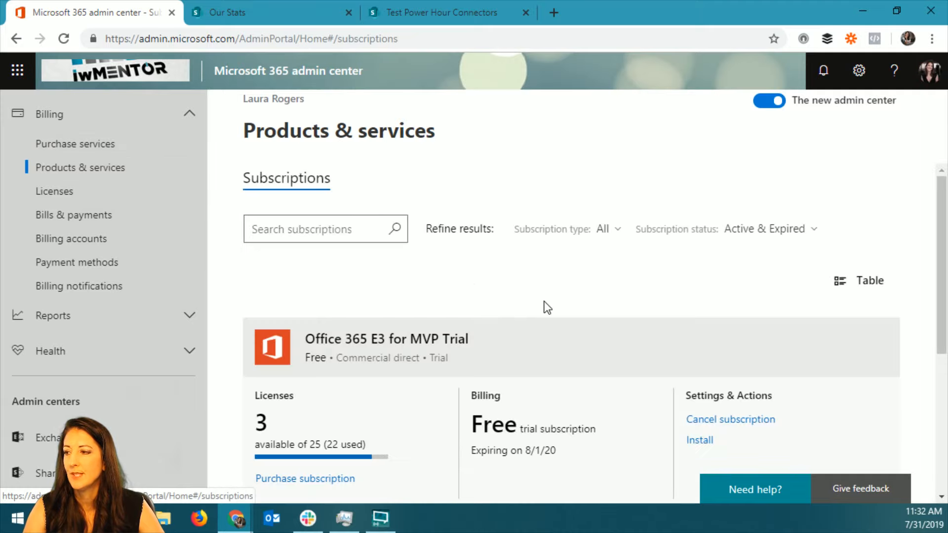
{"action": "scroll", "coordinate": [543, 306], "scroll_direction": "down", "scroll_amount": 3}
{"action": "left_click", "coordinate": [190, 318]}
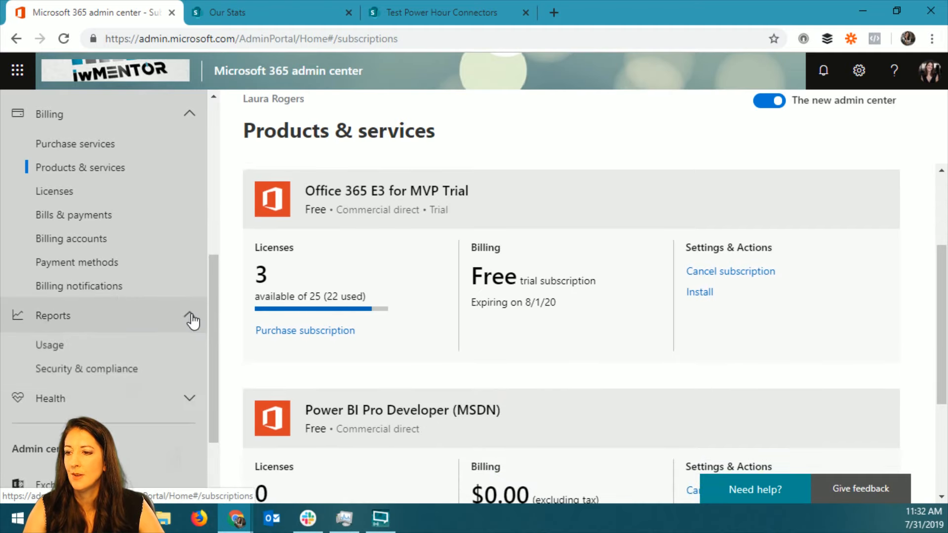
{"action": "left_click", "coordinate": [188, 397]}
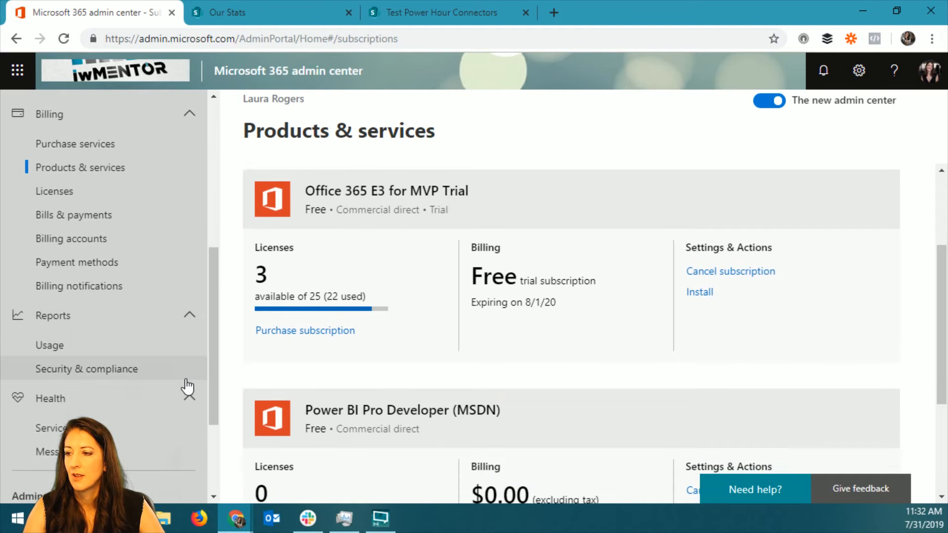
{"action": "scroll", "coordinate": [187, 386], "scroll_direction": "down", "scroll_amount": 3}
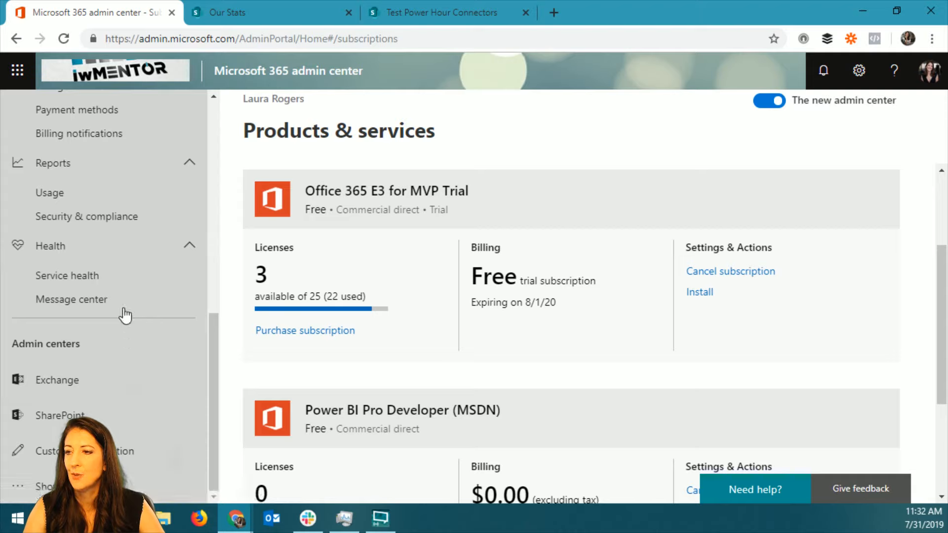
{"action": "scroll", "coordinate": [123, 315], "scroll_direction": "up", "scroll_amount": 10}
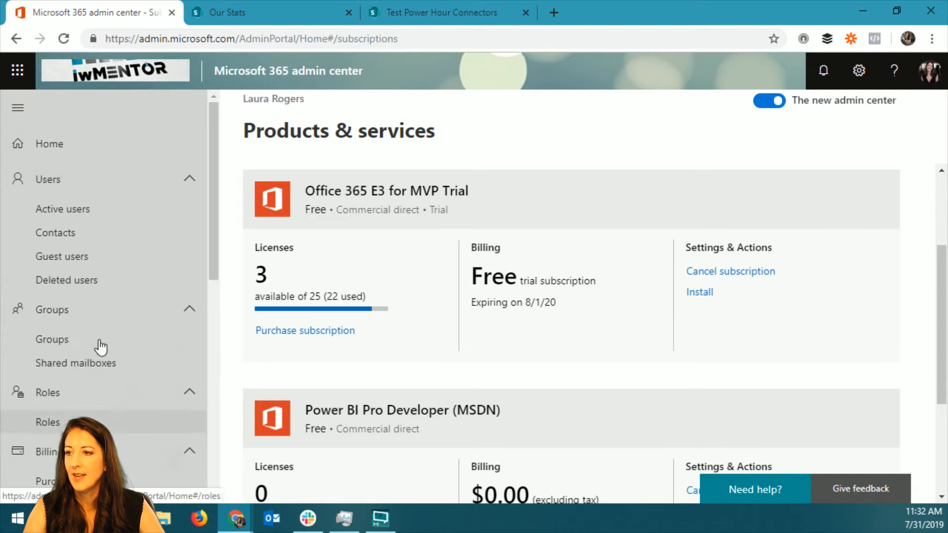
Open the SharePoint admin center and view the options on its Settings page.
{"action": "left_click_drag", "start_coordinate": [212, 218], "coordinate": [214, 434]}
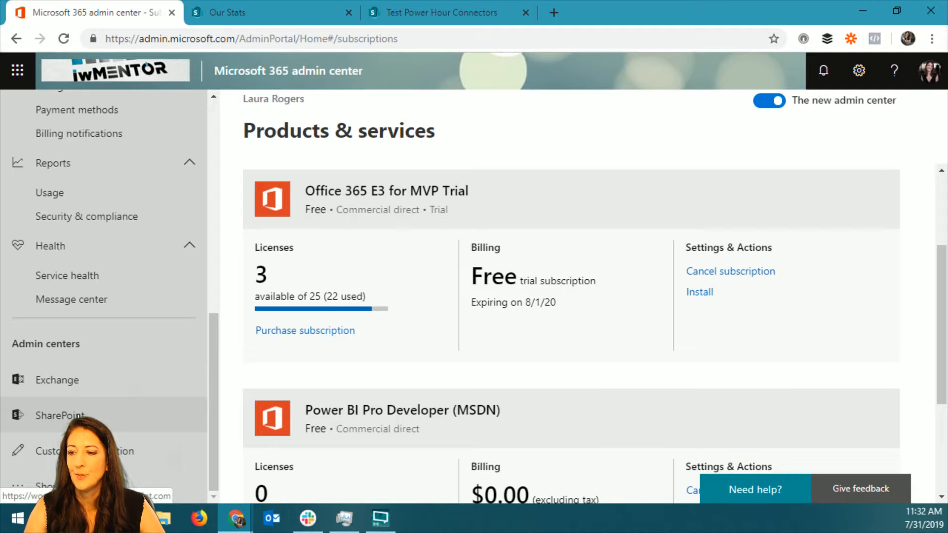
{"action": "left_click", "coordinate": [64, 415]}
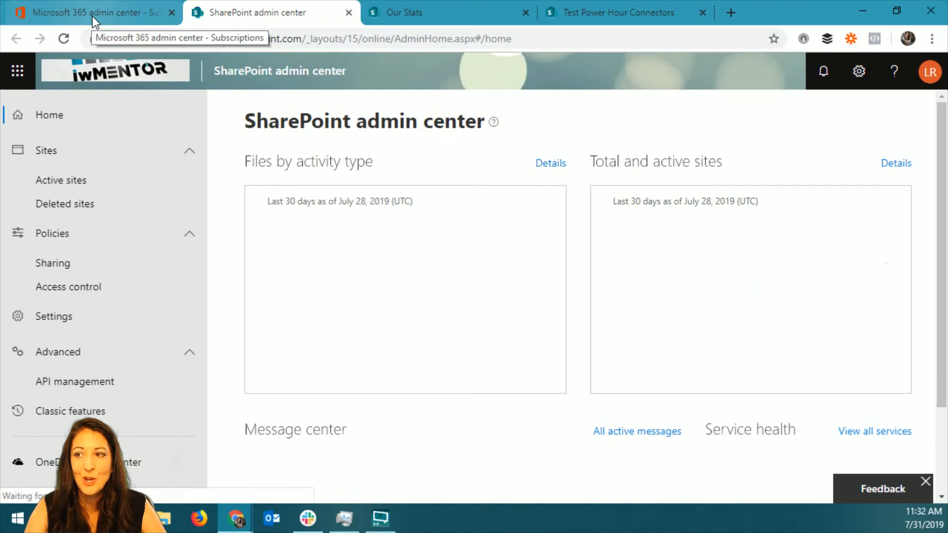
{"action": "left_click", "coordinate": [60, 321]}
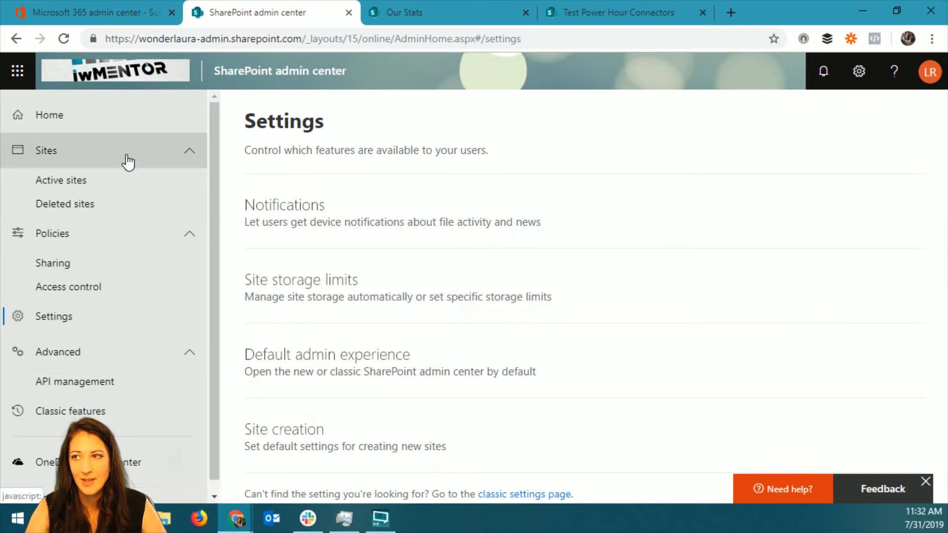
Return to the Microsoft 365 admin center, show all navigation entries and look through the full list of sections and admin centers.
{"action": "left_click", "coordinate": [105, 11]}
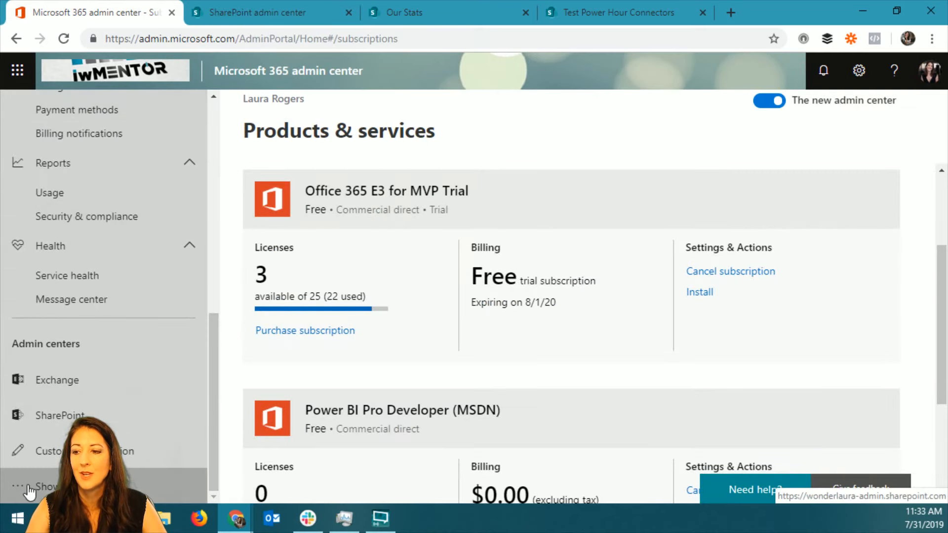
{"action": "scroll", "coordinate": [212, 373], "scroll_direction": "up", "scroll_amount": 2}
{"action": "scroll", "coordinate": [212, 334], "scroll_direction": "up", "scroll_amount": 1}
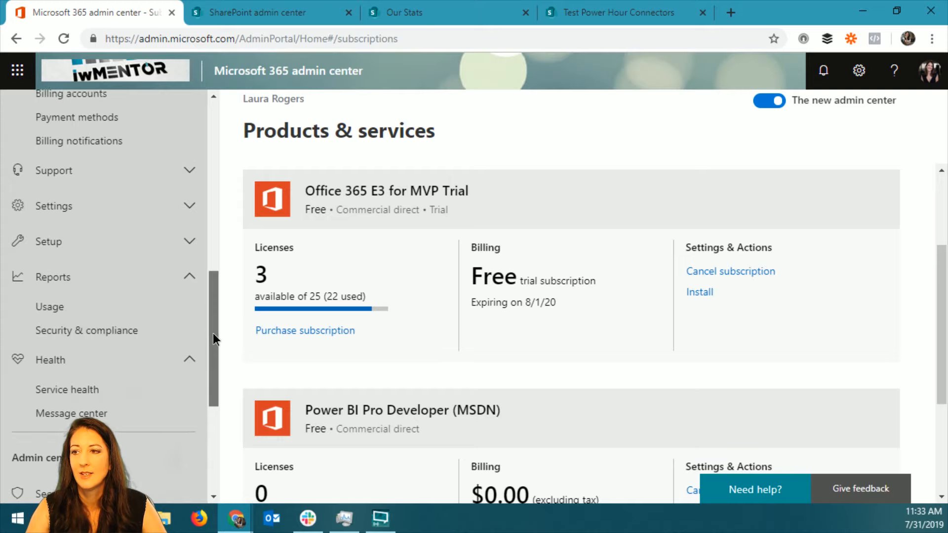
{"action": "left_click_drag", "start_coordinate": [210, 323], "coordinate": [214, 302]}
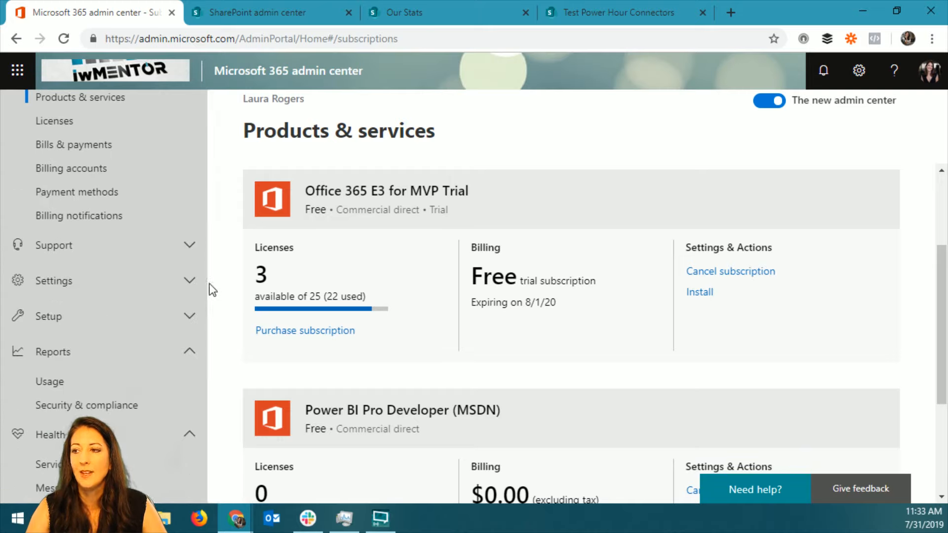
{"action": "scroll", "coordinate": [212, 326], "scroll_direction": "down", "scroll_amount": 6}
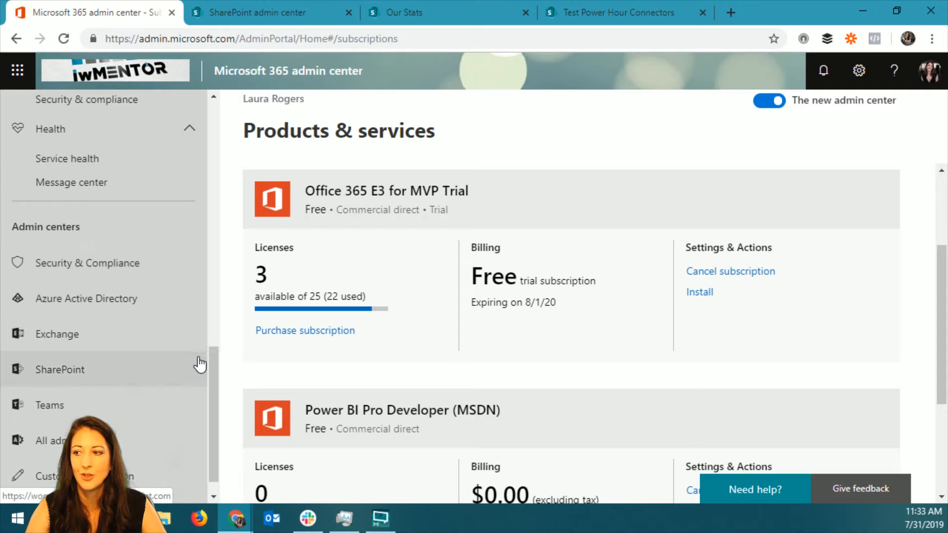
{"action": "left_click_drag", "start_coordinate": [213, 375], "coordinate": [206, 234]}
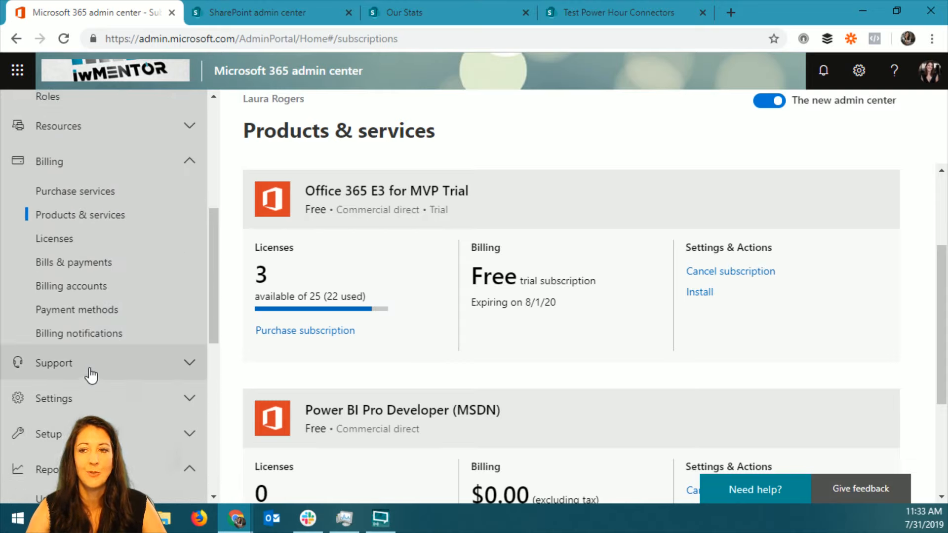
Expand the admin center's Settings section and open Services & add-ins.
{"action": "left_click", "coordinate": [191, 398]}
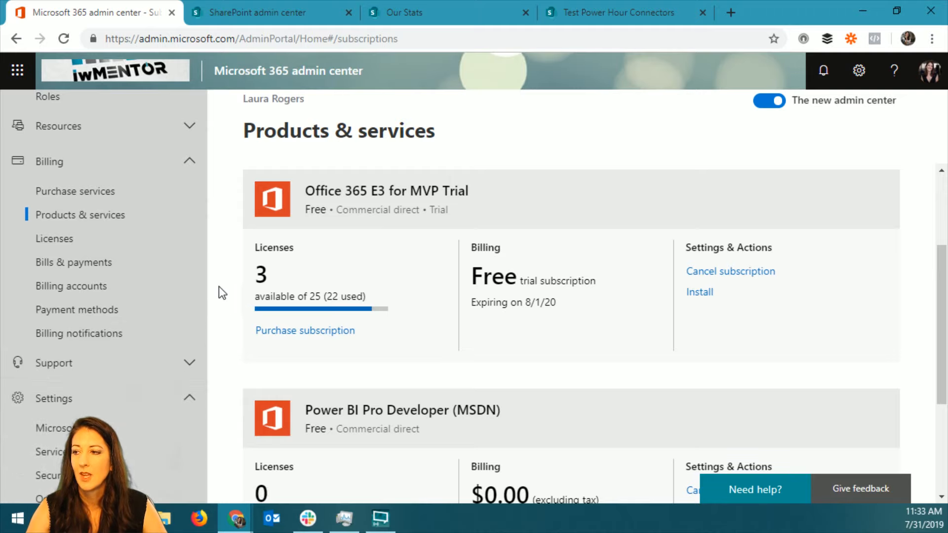
{"action": "left_click_drag", "start_coordinate": [213, 284], "coordinate": [215, 336]}
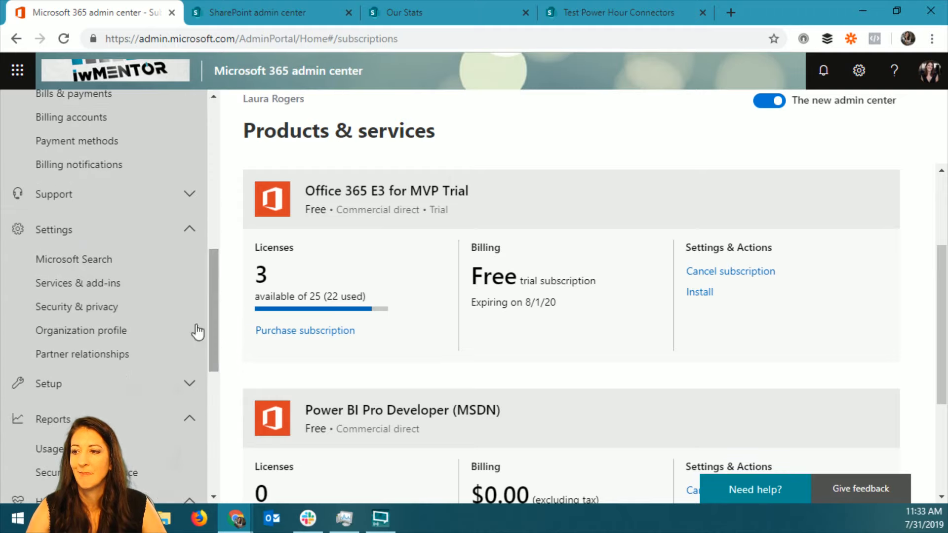
{"action": "left_click", "coordinate": [87, 282]}
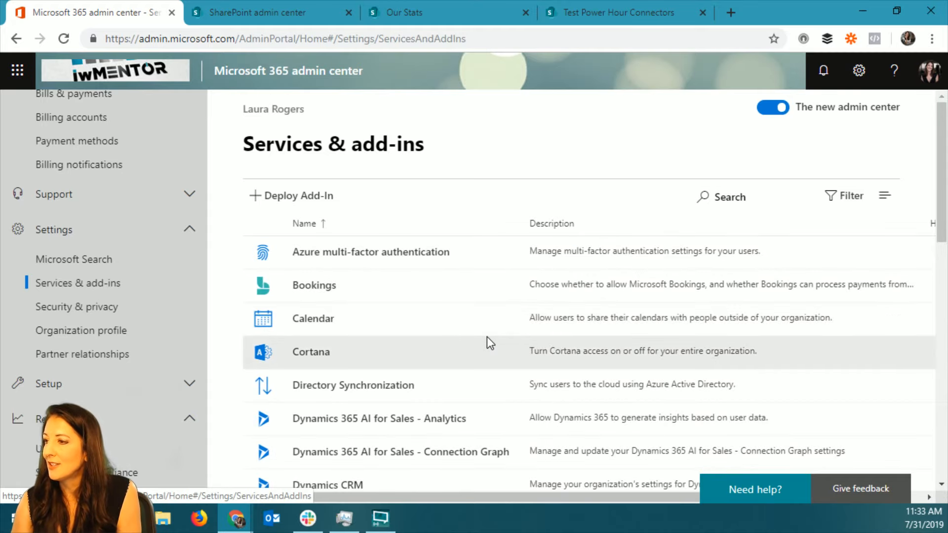
Find Office 365 Groups among the services, examine its external access settings and close them without saving.
{"action": "scroll", "coordinate": [487, 336], "scroll_direction": "down", "scroll_amount": 1}
{"action": "scroll", "coordinate": [488, 342], "scroll_direction": "down", "scroll_amount": 5}
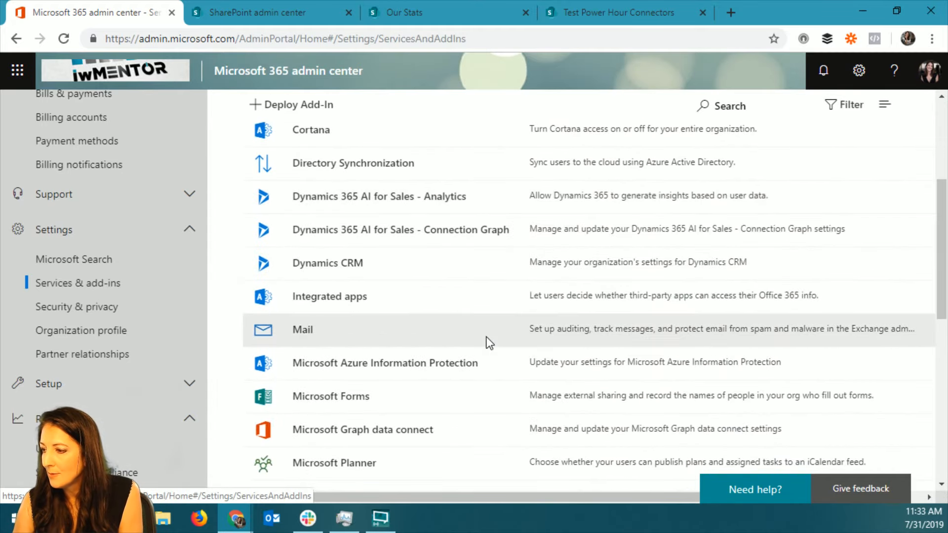
{"action": "scroll", "coordinate": [466, 343], "scroll_direction": "down", "scroll_amount": 2}
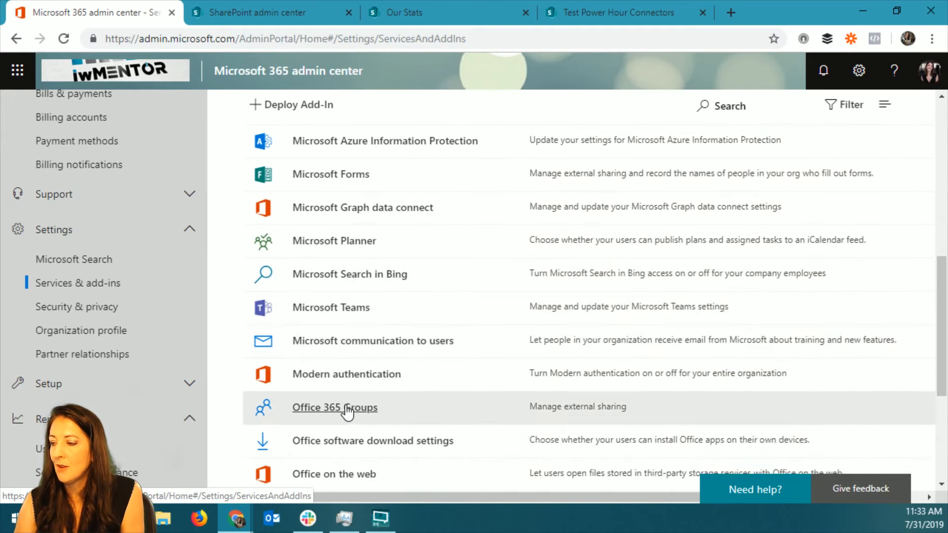
{"action": "left_click", "coordinate": [348, 412]}
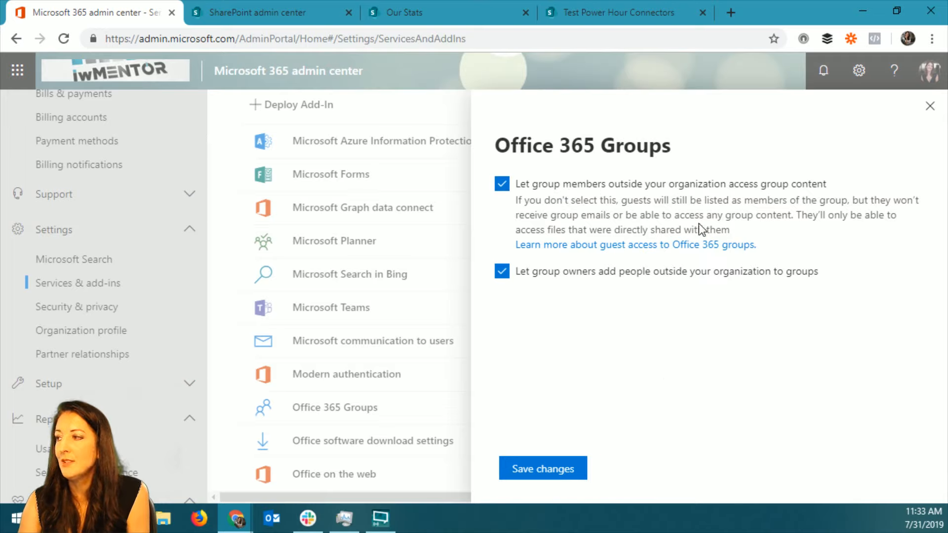
{"action": "left_click", "coordinate": [930, 106]}
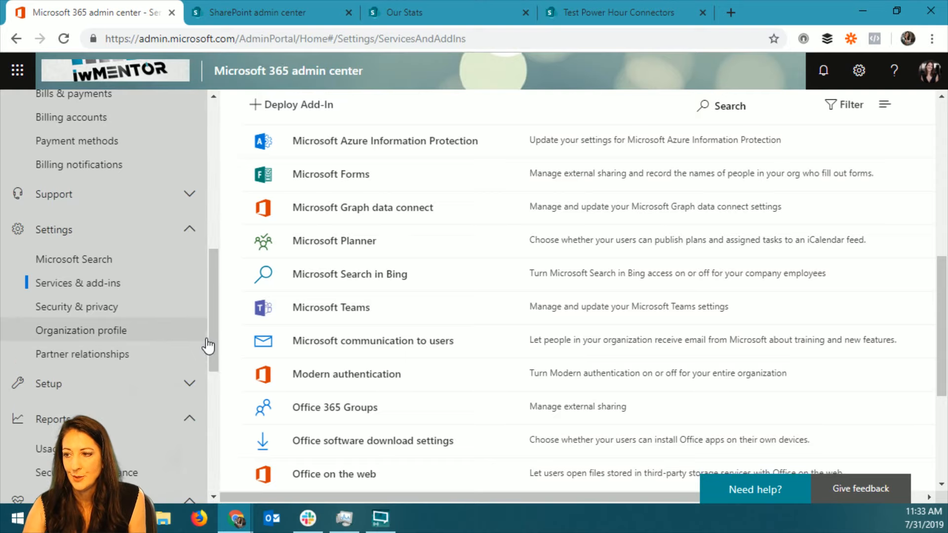
Open the Groups list in the Microsoft 365 admin center and view the organization's groups.
{"action": "mouse_move", "coordinate": [212, 330]}
{"action": "left_mouse_down"}
{"action": "mouse_move", "coordinate": [211, 427]}
{"action": "mouse_move", "coordinate": [208, 244]}
{"action": "left_mouse_up"}
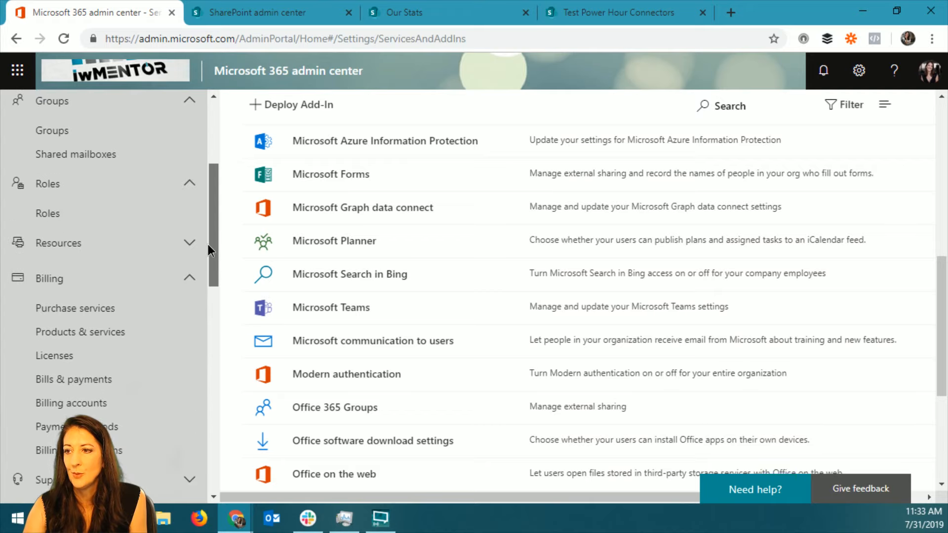
{"action": "left_click", "coordinate": [81, 131]}
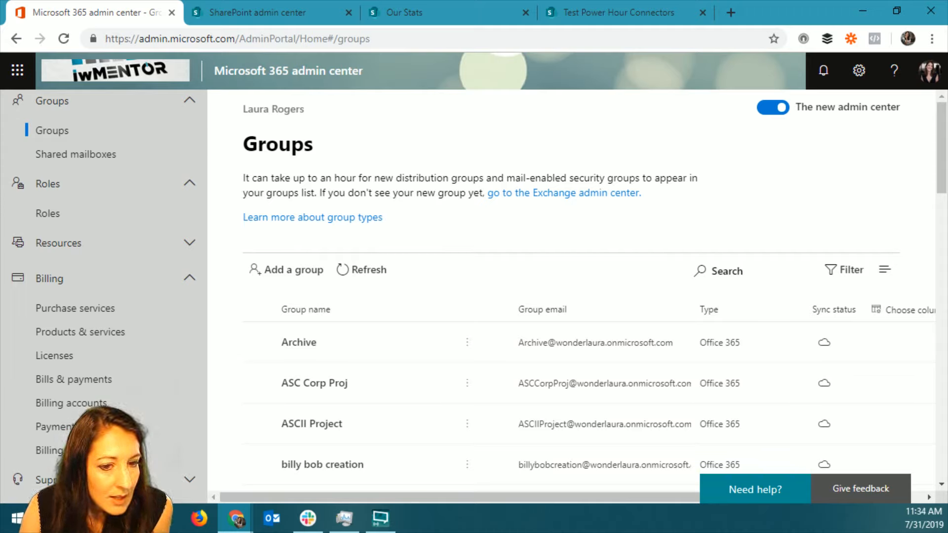
{"action": "key", "text": "alt+Tab"}
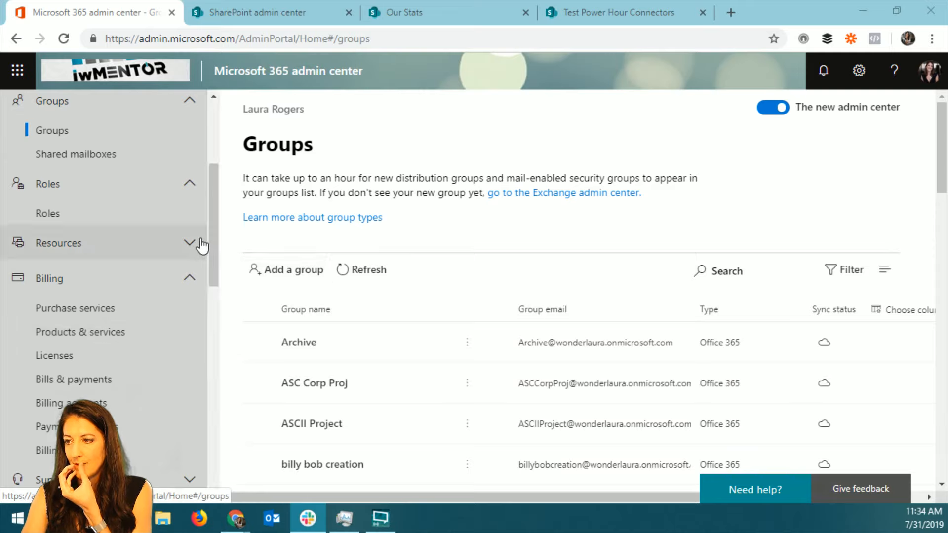
{"action": "mouse_move", "coordinate": [214, 258]}
{"action": "left_mouse_down"}
{"action": "mouse_move", "coordinate": [215, 227]}
{"action": "mouse_move", "coordinate": [219, 265]}
{"action": "left_mouse_up"}
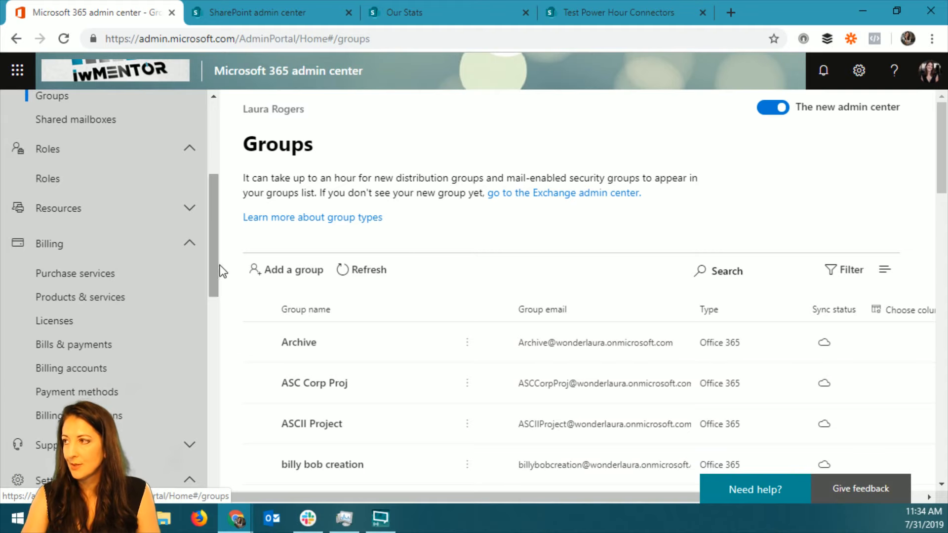
Switch to the Our Stats page of the IW Mentor Team site and view its settings options.
{"action": "left_click", "coordinate": [475, 20]}
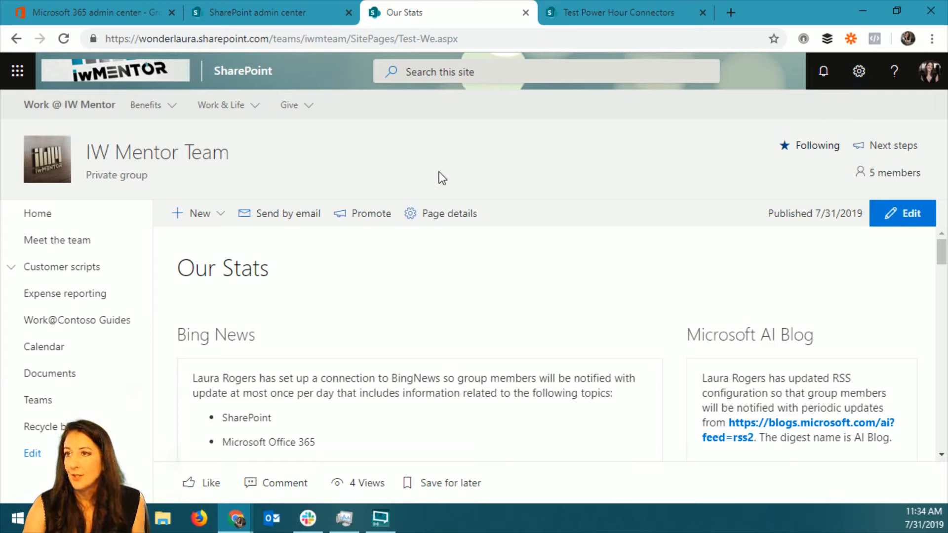
{"action": "left_click", "coordinate": [860, 73]}
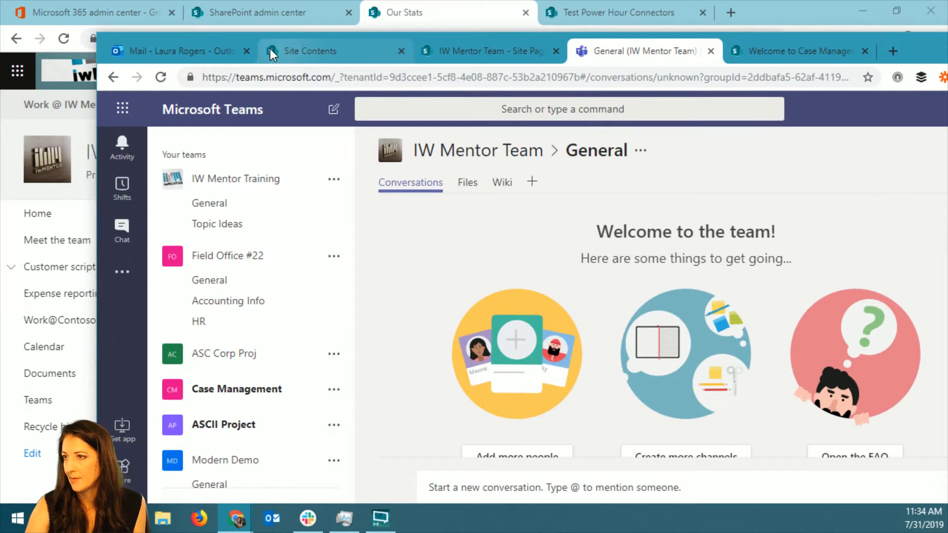
Switch to the Outlook window, maximize it and open the IW Mentor Team group's settings.
{"action": "left_click", "coordinate": [188, 58]}
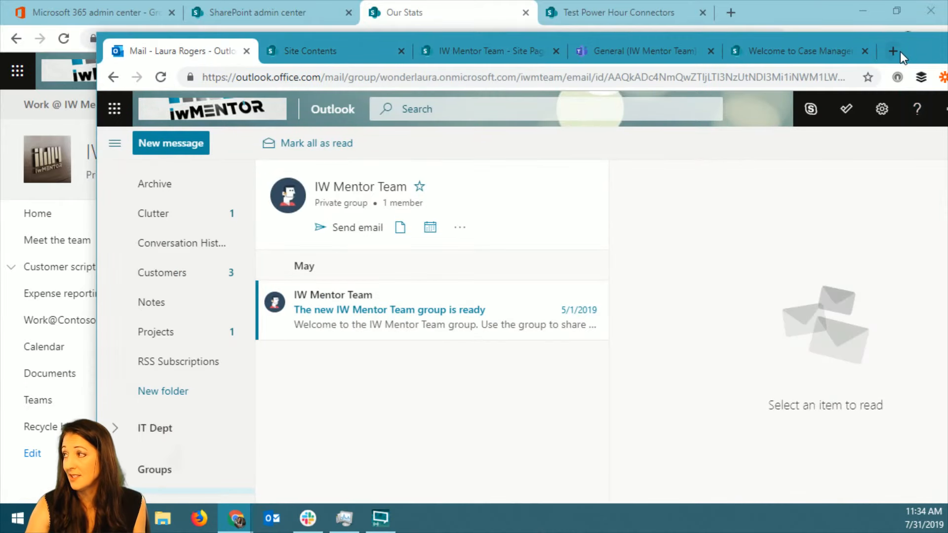
{"action": "double_click", "coordinate": [911, 46]}
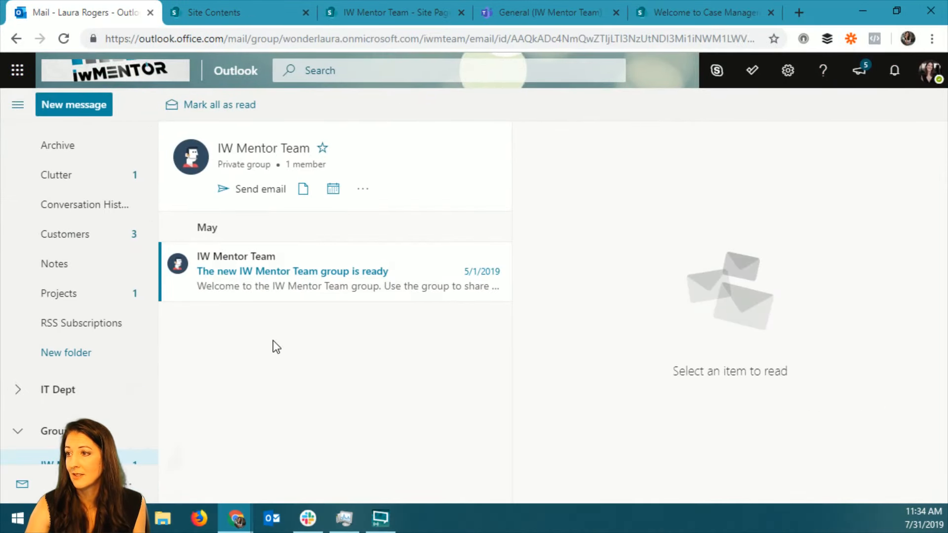
{"action": "left_click", "coordinate": [363, 189]}
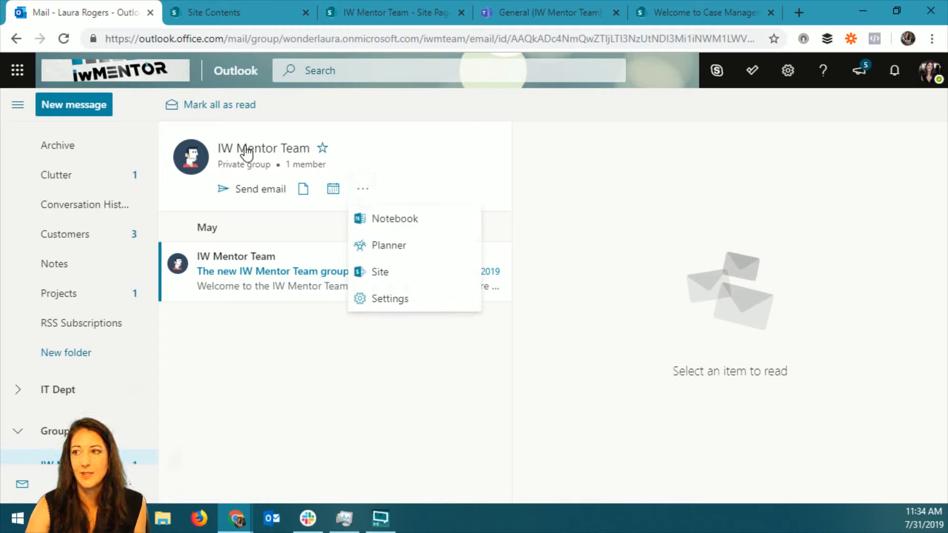
{"action": "scroll", "coordinate": [99, 364], "scroll_direction": "down", "scroll_amount": 3}
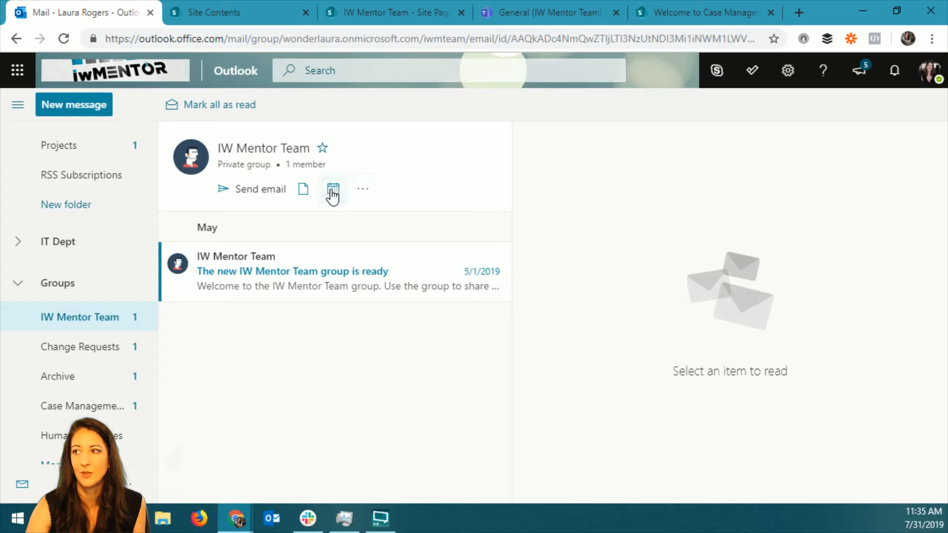
{"action": "left_click", "coordinate": [360, 196]}
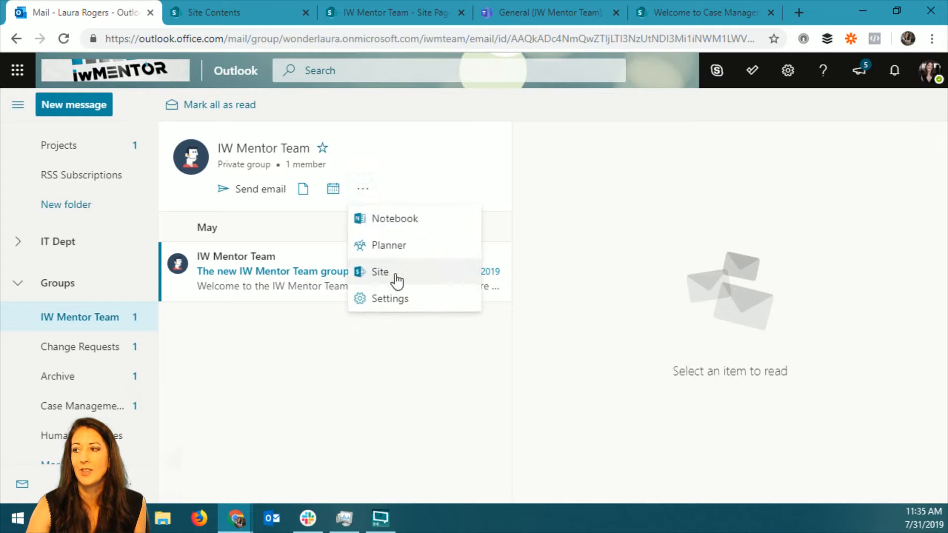
{"action": "left_click", "coordinate": [403, 302]}
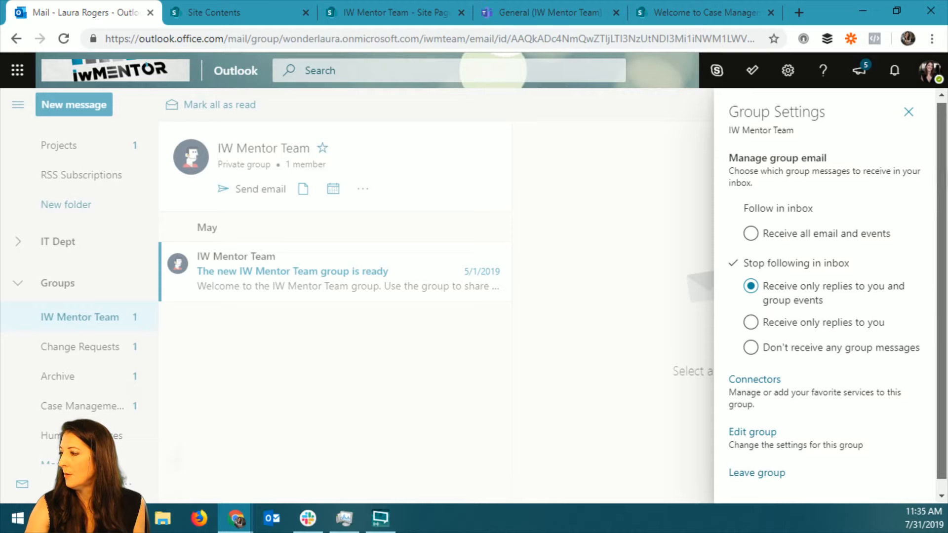
Open the group's connectors, look at the available services, and close the connectors page and the group settings.
{"action": "scroll", "coordinate": [940, 183], "scroll_direction": "down", "scroll_amount": 1}
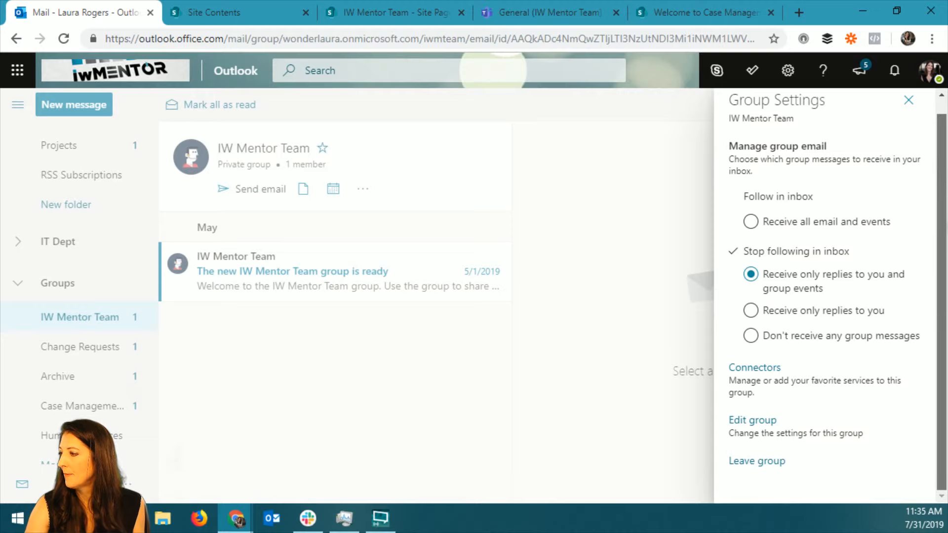
{"action": "left_click", "coordinate": [752, 381]}
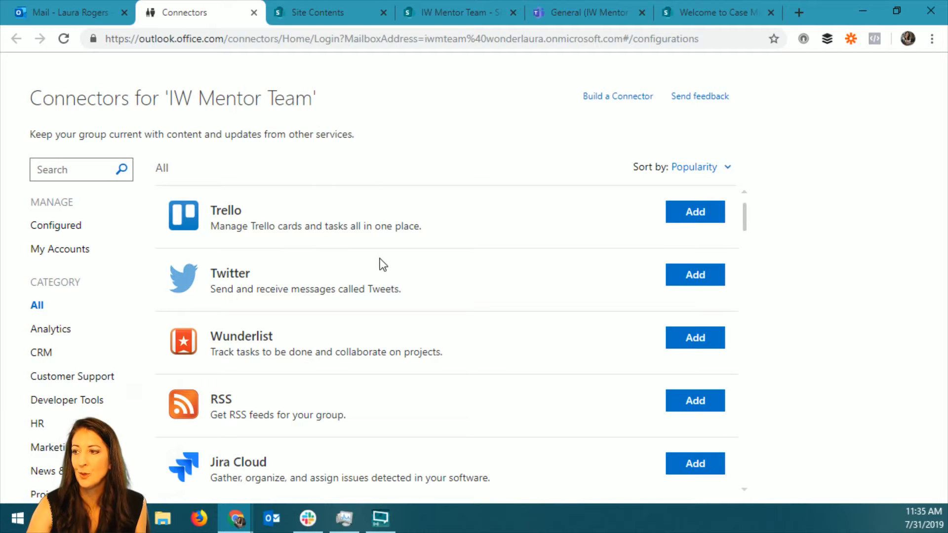
{"action": "mouse_move", "coordinate": [744, 213]}
{"action": "left_mouse_down"}
{"action": "mouse_move", "coordinate": [751, 243]}
{"action": "mouse_move", "coordinate": [737, 202]}
{"action": "left_mouse_up"}
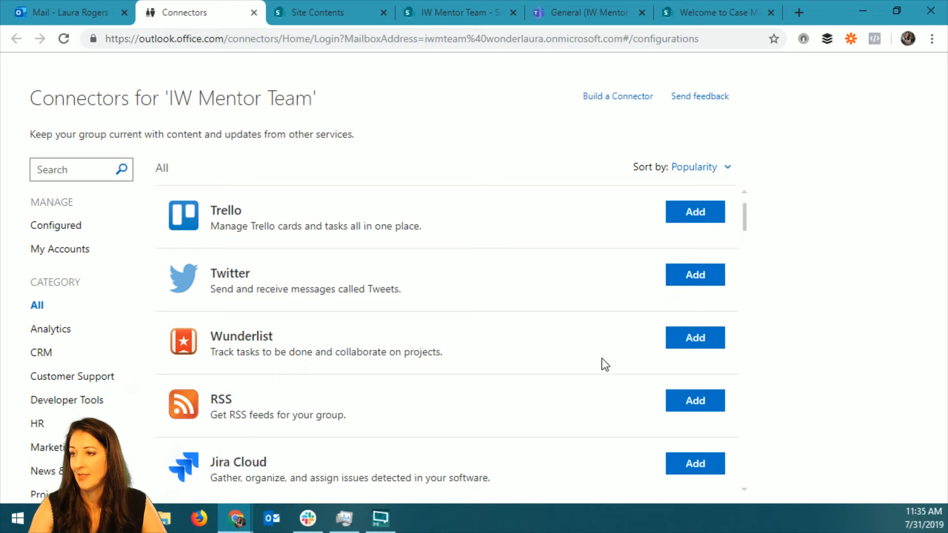
{"action": "left_click", "coordinate": [254, 13]}
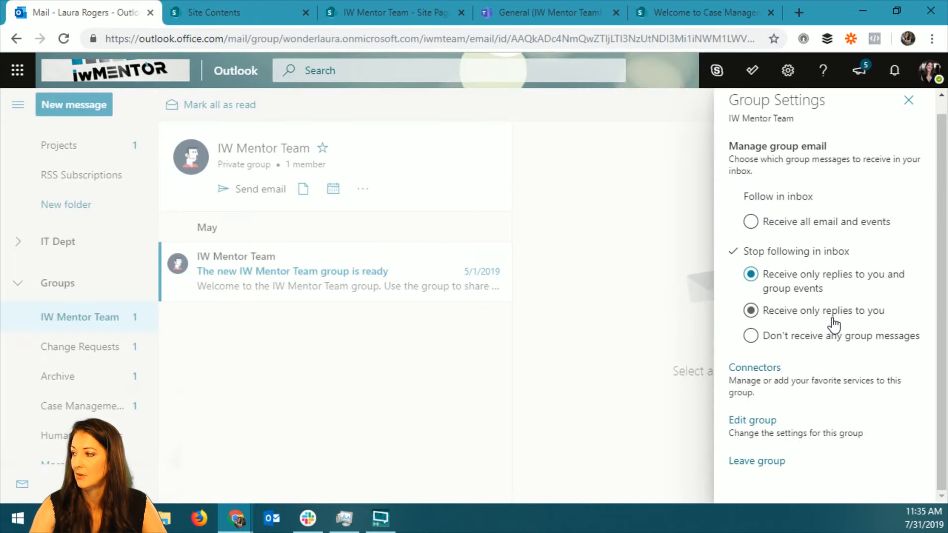
{"action": "left_click", "coordinate": [908, 101]}
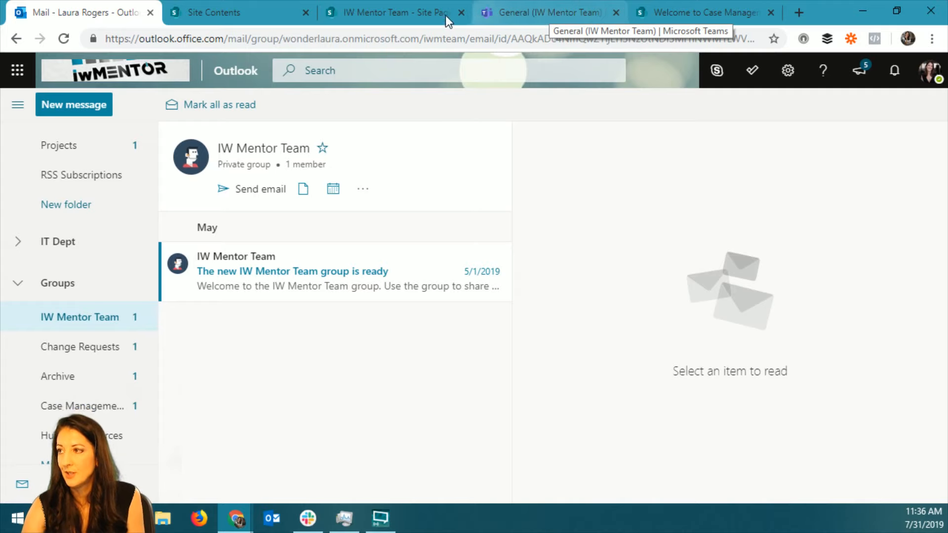
Switch to Microsoft Teams and post "testing 123" in the General channel of IW Mentor Team.
{"action": "left_click", "coordinate": [550, 16]}
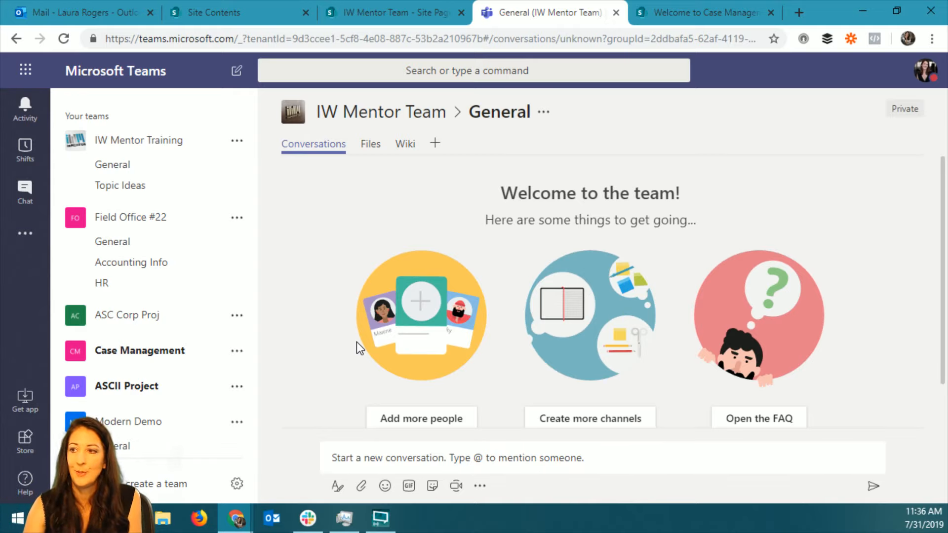
{"action": "scroll", "coordinate": [227, 420], "scroll_direction": "down", "scroll_amount": 3}
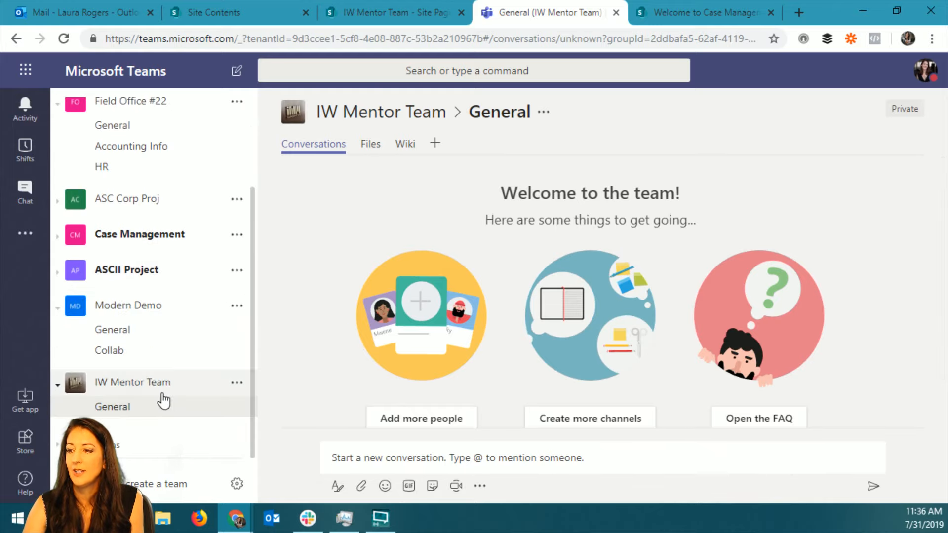
{"action": "left_click", "coordinate": [134, 418]}
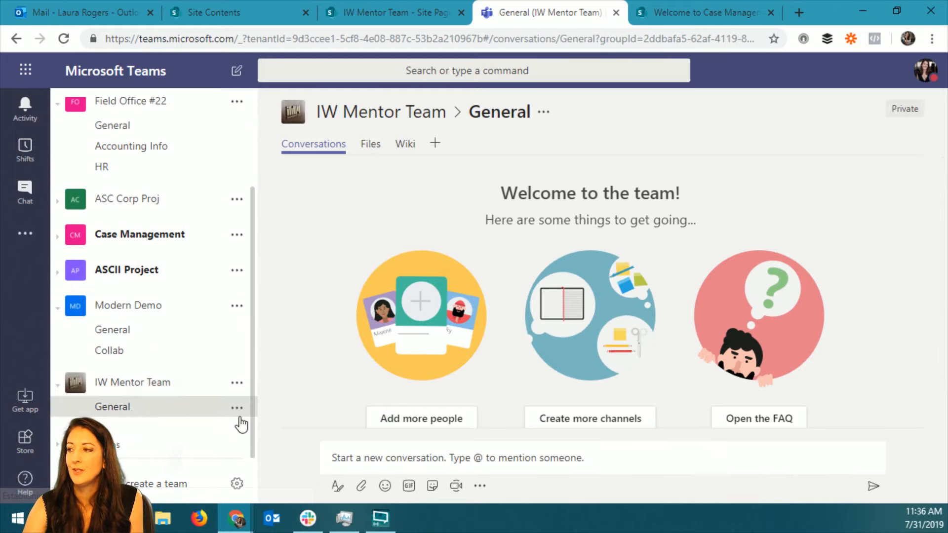
{"action": "left_click", "coordinate": [477, 457]}
{"action": "type", "text": "testi"}
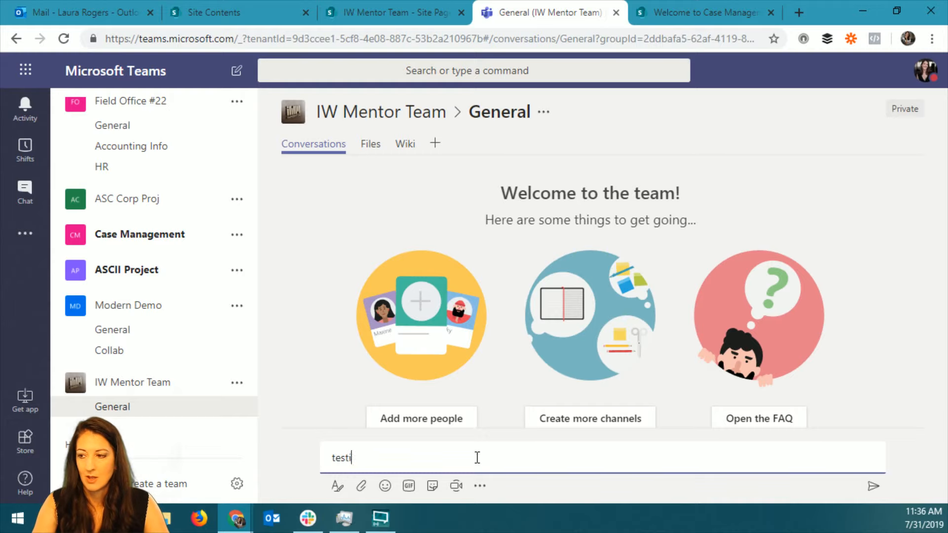
{"action": "type", "text": "ng 123"}
{"action": "key", "text": "Return"}
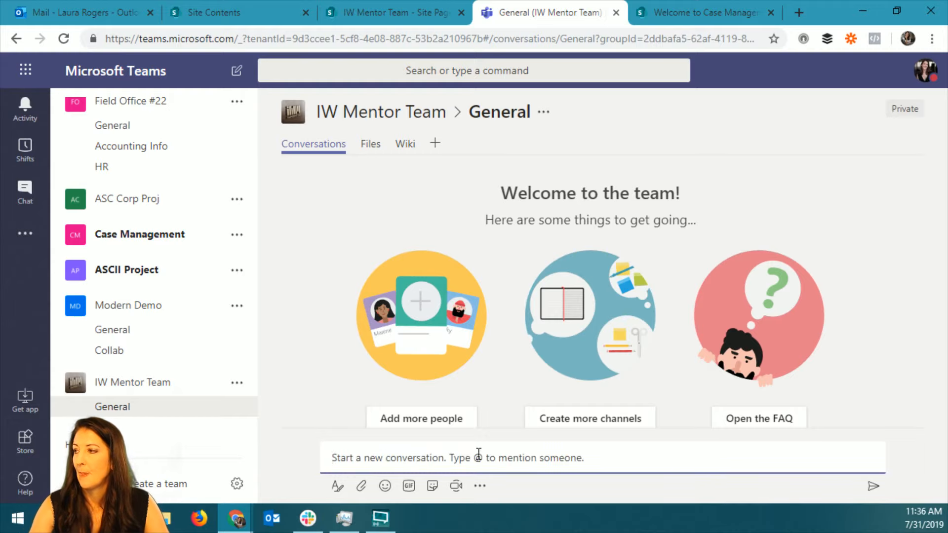
{"action": "scroll", "coordinate": [489, 343], "scroll_direction": "down", "scroll_amount": 1}
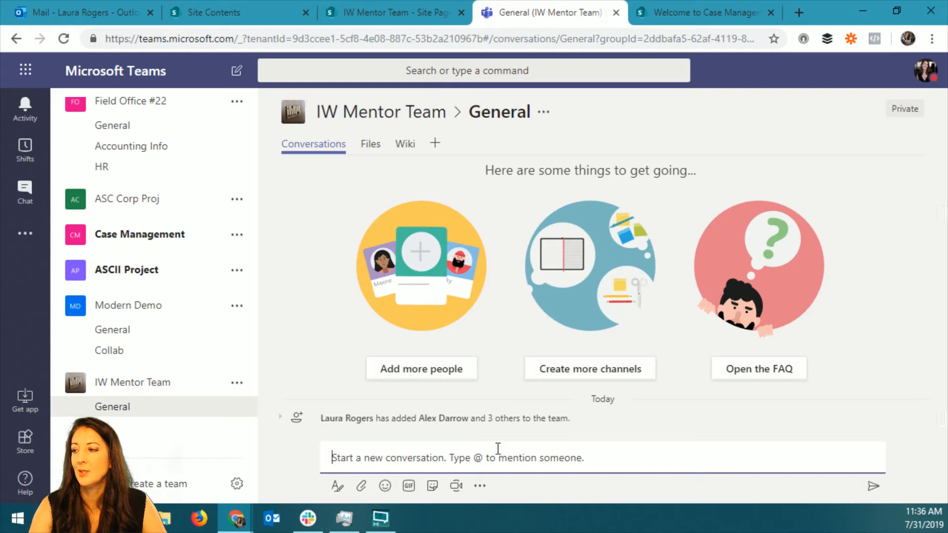
{"action": "type", "text": "te"}
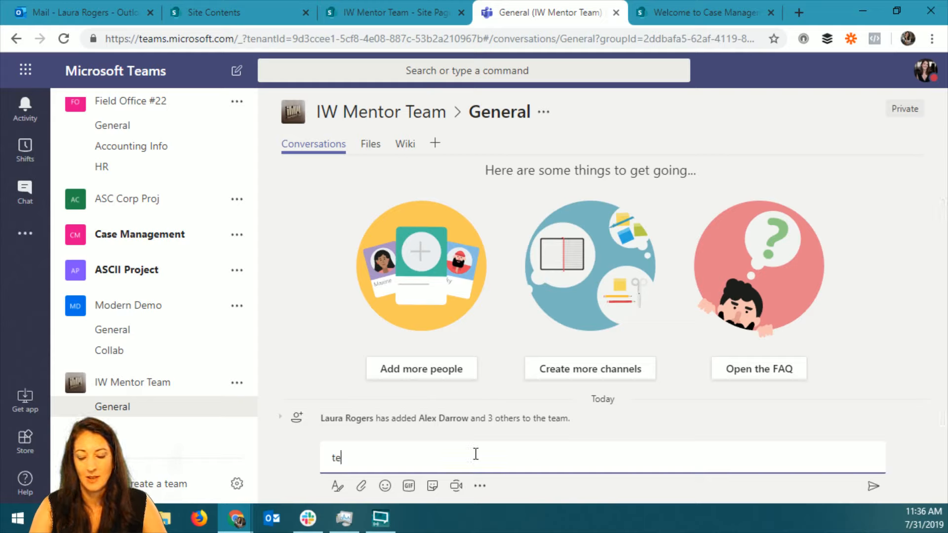
{"action": "key", "text": "BackSpace"}
{"action": "key", "text": "BackSpace"}
{"action": "key", "text": "BackSpace"}
{"action": "key", "text": "BackSpace"}
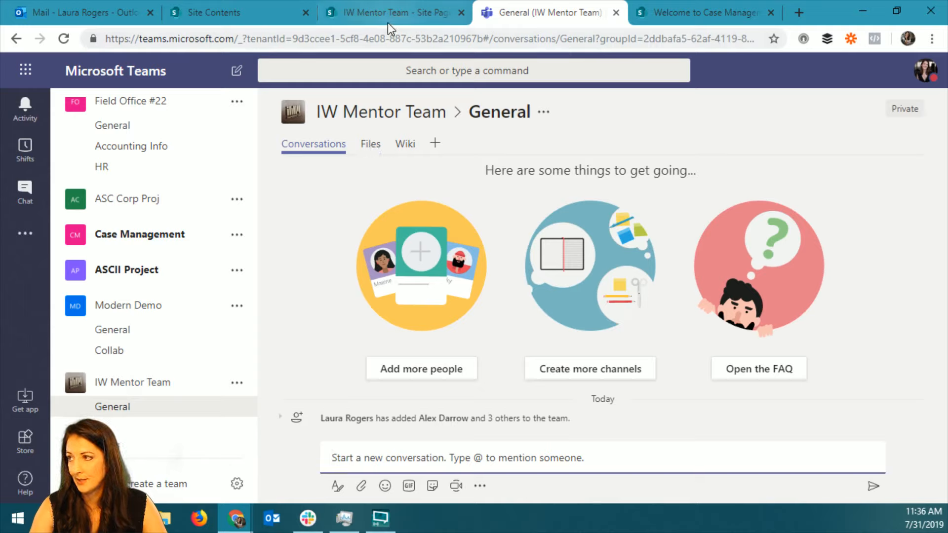
Close the Case Management page, switch to the IW Mentor Team's Site Pages library and examine the iwmteam part of its web address.
{"action": "left_click", "coordinate": [770, 12]}
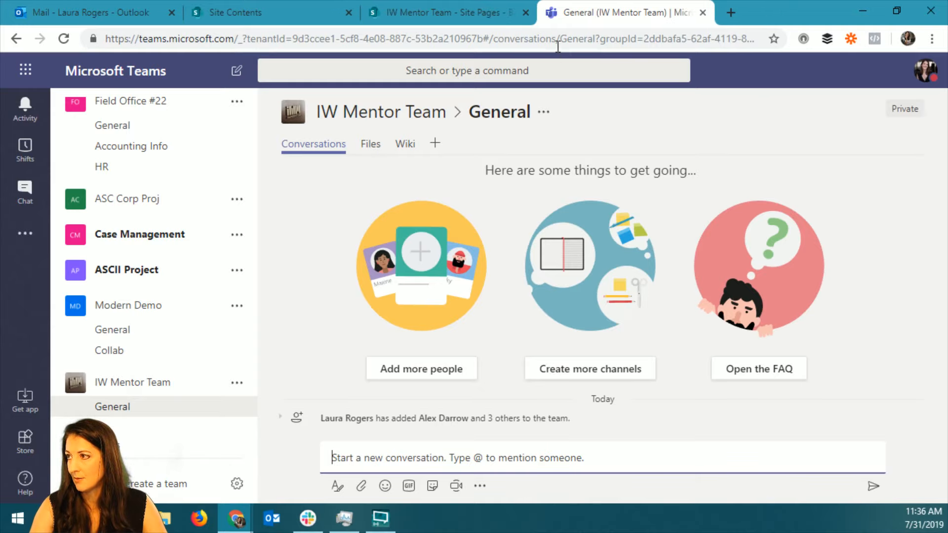
{"action": "left_click", "coordinate": [437, 11]}
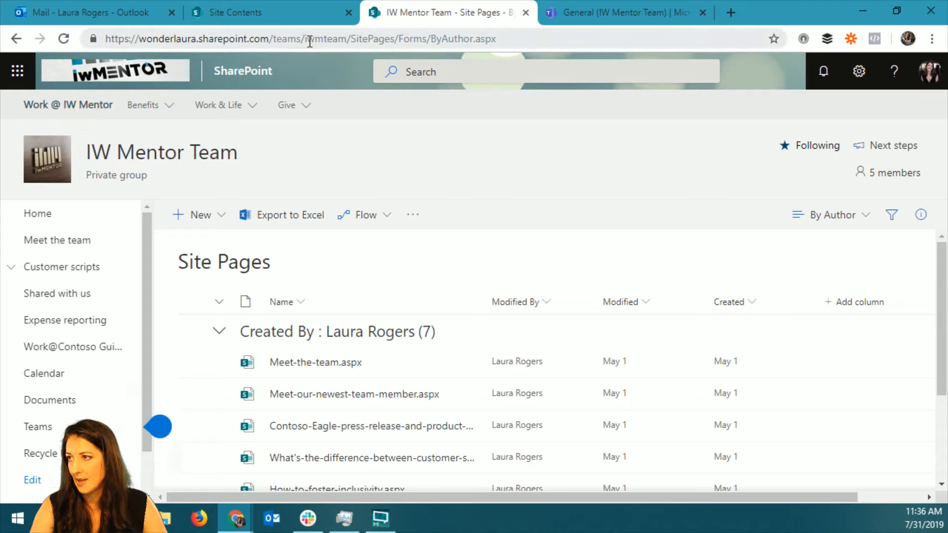
{"action": "left_click", "coordinate": [354, 38]}
{"action": "left_click", "coordinate": [324, 39]}
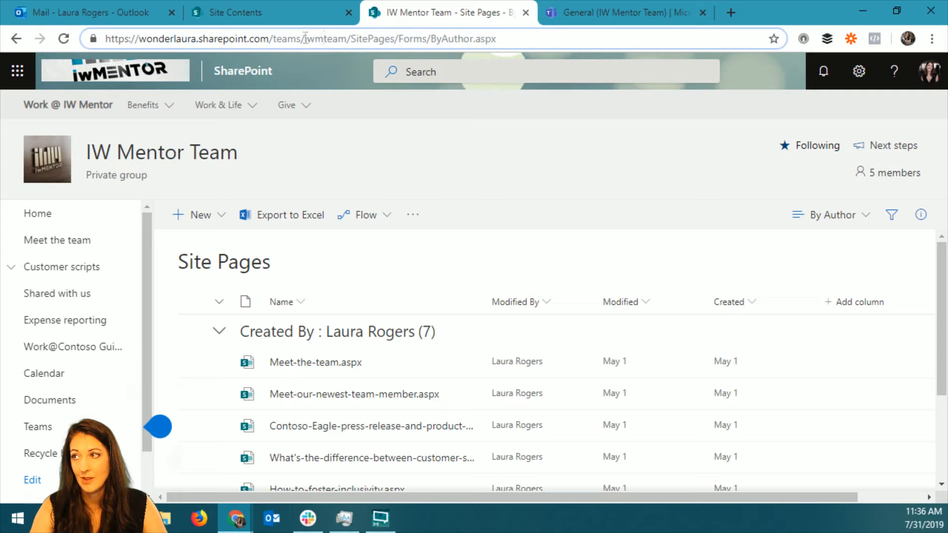
{"action": "left_click_drag", "start_coordinate": [305, 38], "coordinate": [341, 39]}
{"action": "left_click", "coordinate": [336, 38]}
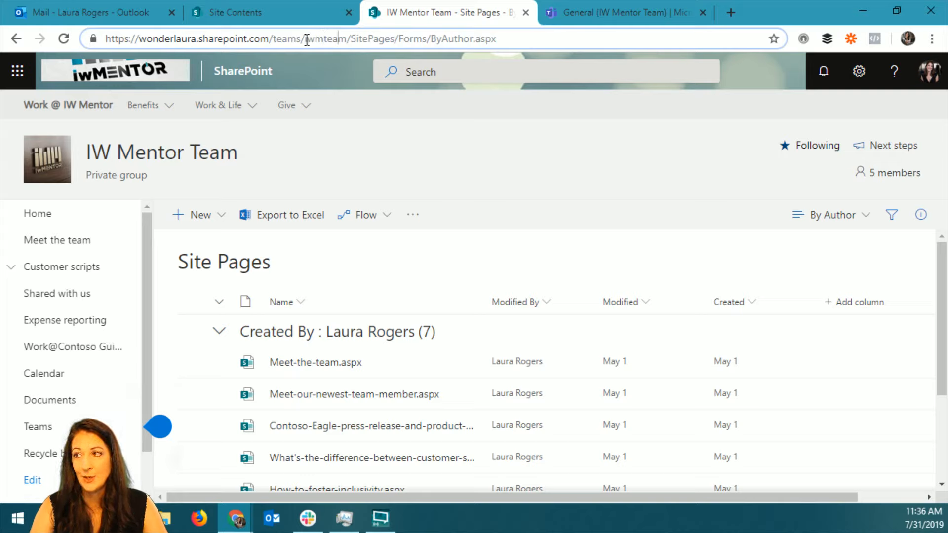
{"action": "left_click_drag", "start_coordinate": [306, 38], "coordinate": [347, 39]}
{"action": "left_click", "coordinate": [357, 287]}
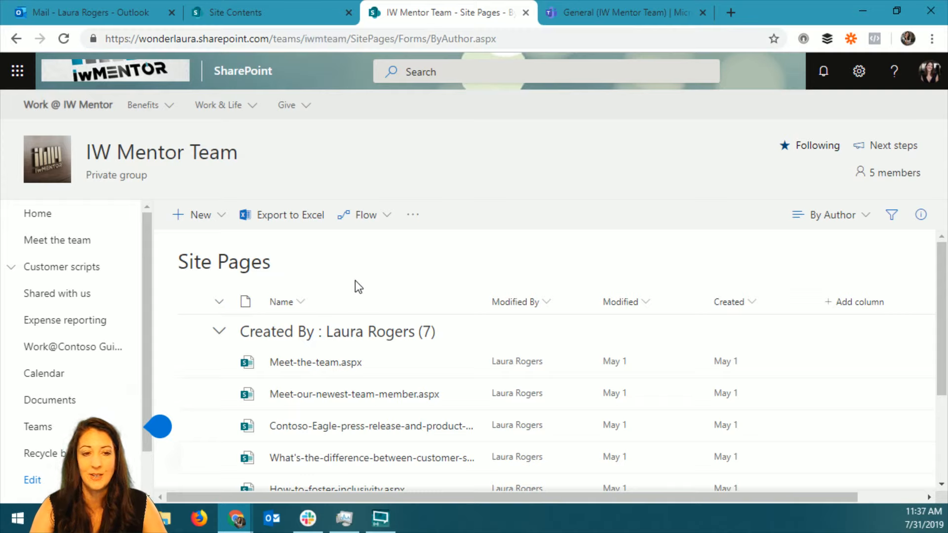
Open the IW Mentor Team's site information and all site settings, look through the settings, and return to the site's home page.
{"action": "left_click", "coordinate": [626, 12]}
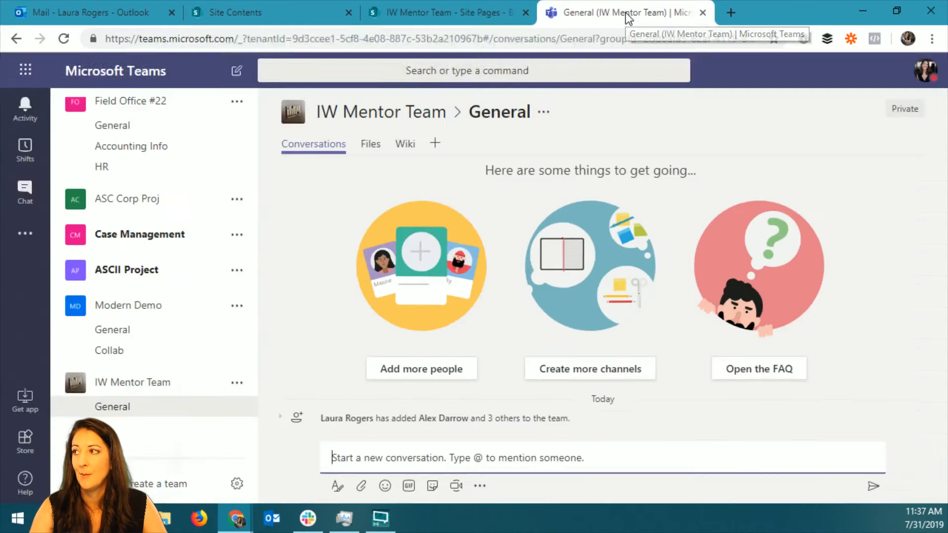
{"action": "left_click", "coordinate": [429, 14]}
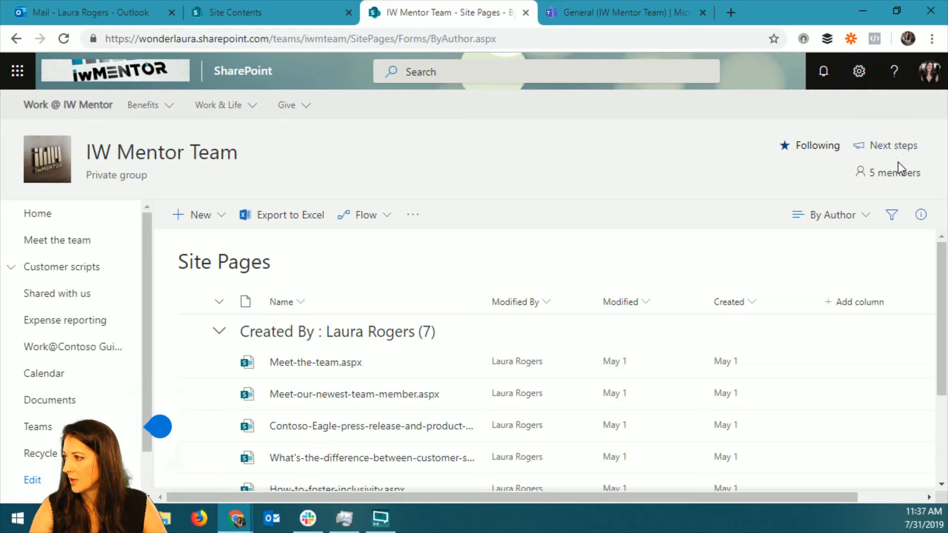
{"action": "left_click", "coordinate": [859, 71]}
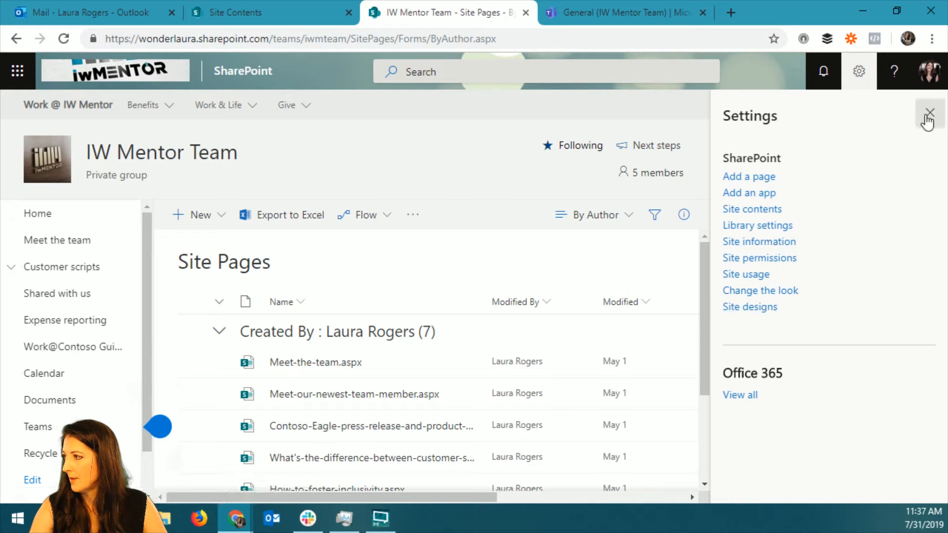
{"action": "left_click", "coordinate": [784, 243]}
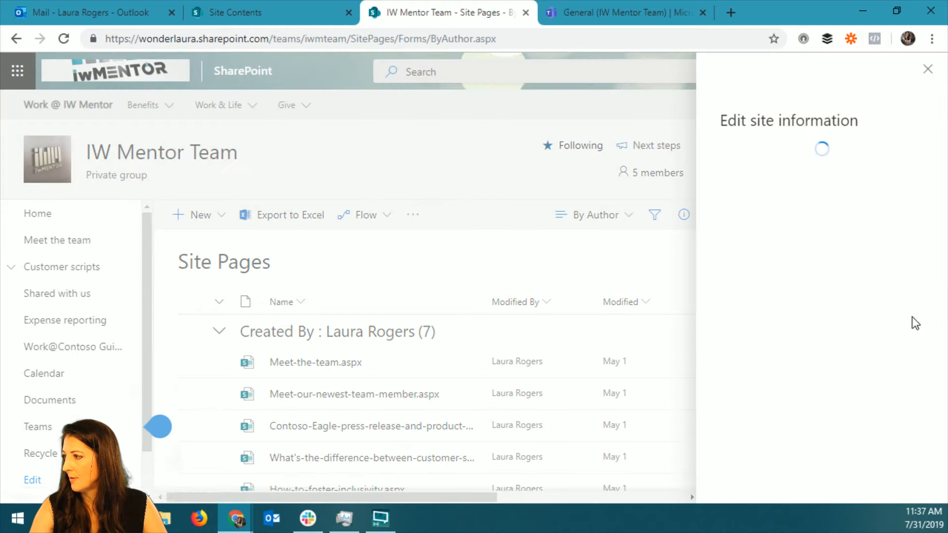
{"action": "scroll", "coordinate": [859, 363], "scroll_direction": "down", "scroll_amount": 3}
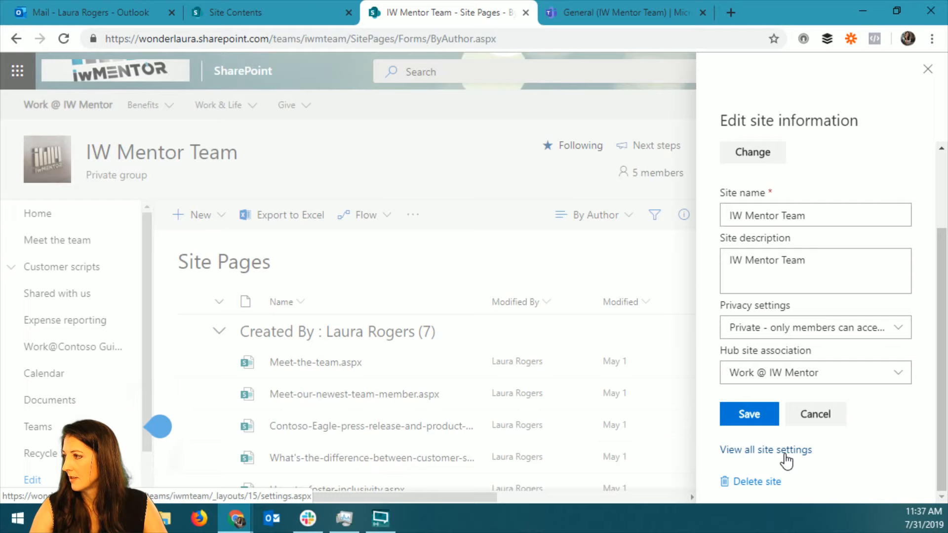
{"action": "left_click", "coordinate": [769, 451]}
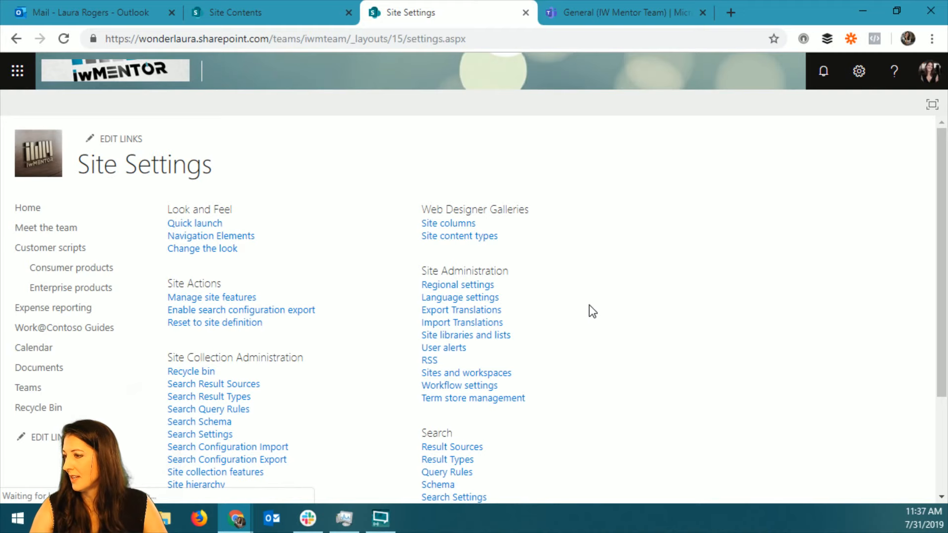
{"action": "scroll", "coordinate": [568, 352], "scroll_direction": "down", "scroll_amount": 3}
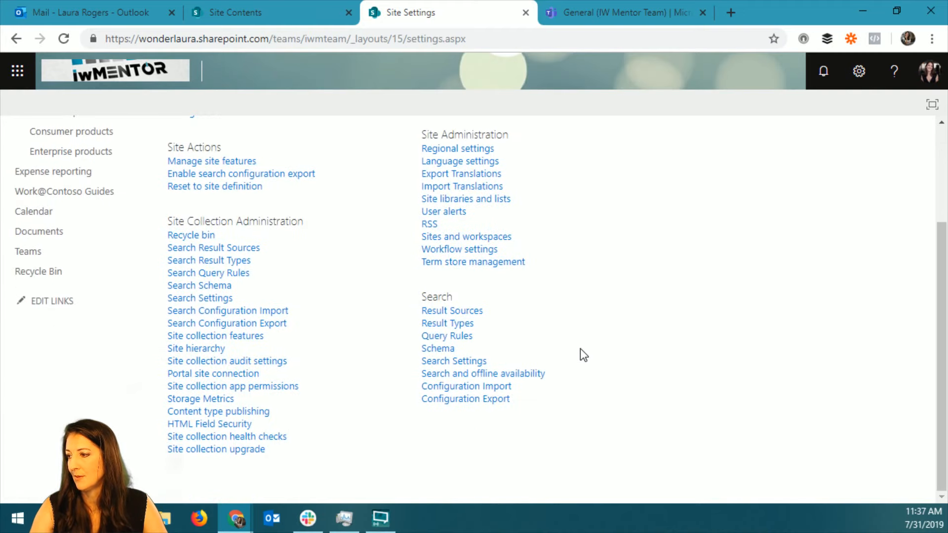
{"action": "scroll", "coordinate": [588, 353], "scroll_direction": "up", "scroll_amount": 4}
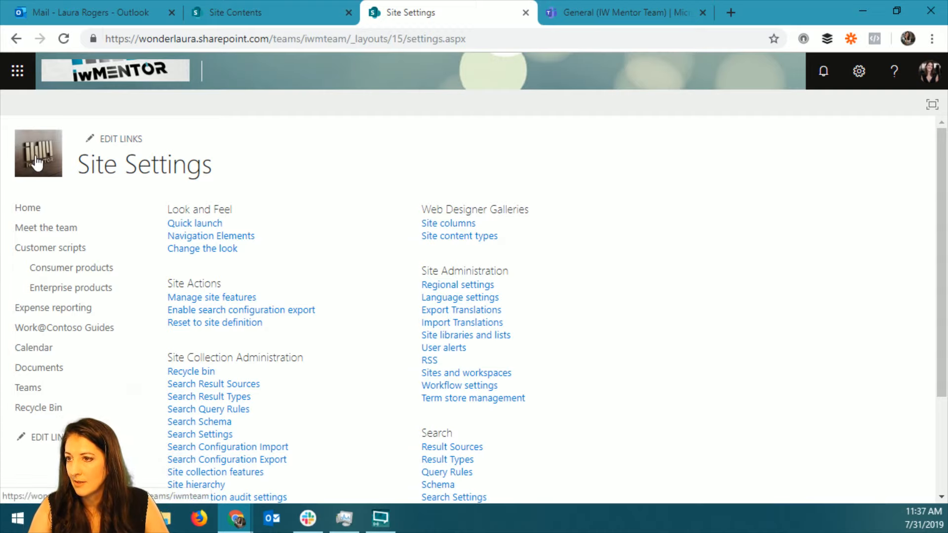
{"action": "left_click", "coordinate": [52, 170]}
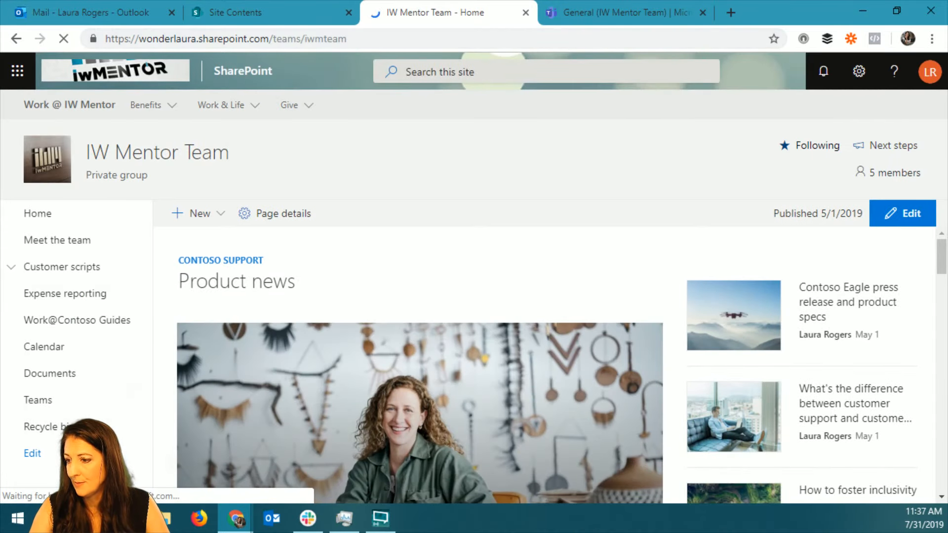
Switch to Microsoft Teams, open the IW Mentor Team's General channel in SharePoint, and return to Teams.
{"action": "left_click", "coordinate": [606, 16]}
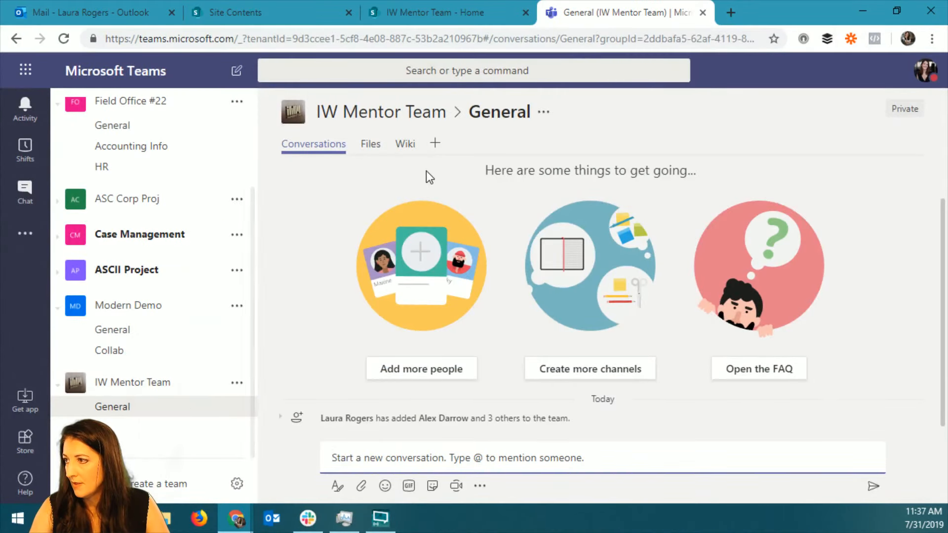
{"action": "left_click", "coordinate": [545, 113]}
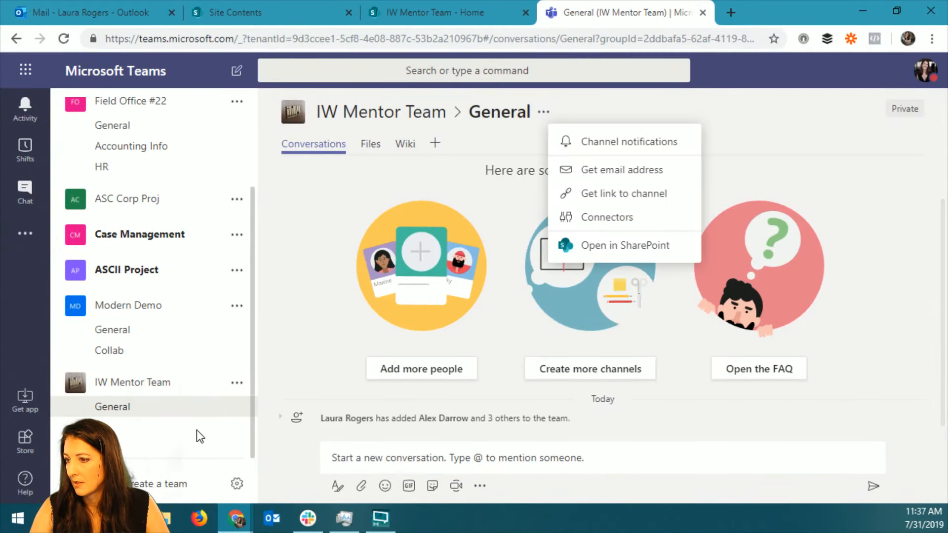
{"action": "left_click", "coordinate": [629, 243]}
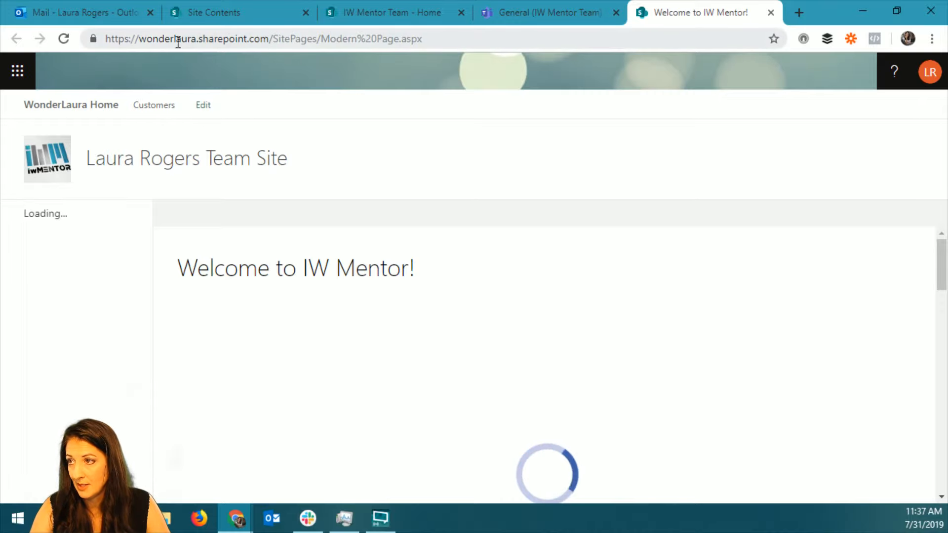
{"action": "left_click", "coordinate": [555, 14]}
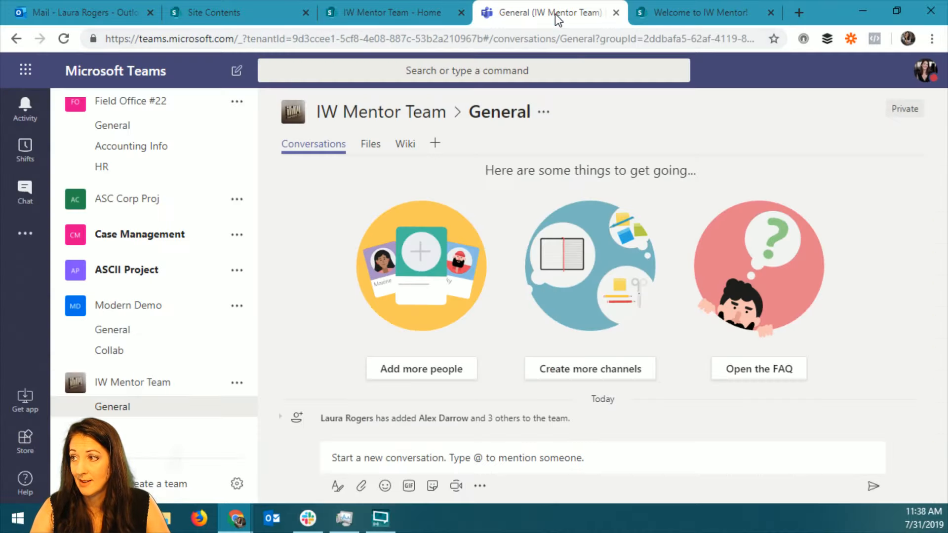
Look through the list of teams, check the IW Mentor Team site, and start creating a team in Microsoft Teams.
{"action": "scroll", "coordinate": [170, 364], "scroll_direction": "up", "scroll_amount": 3}
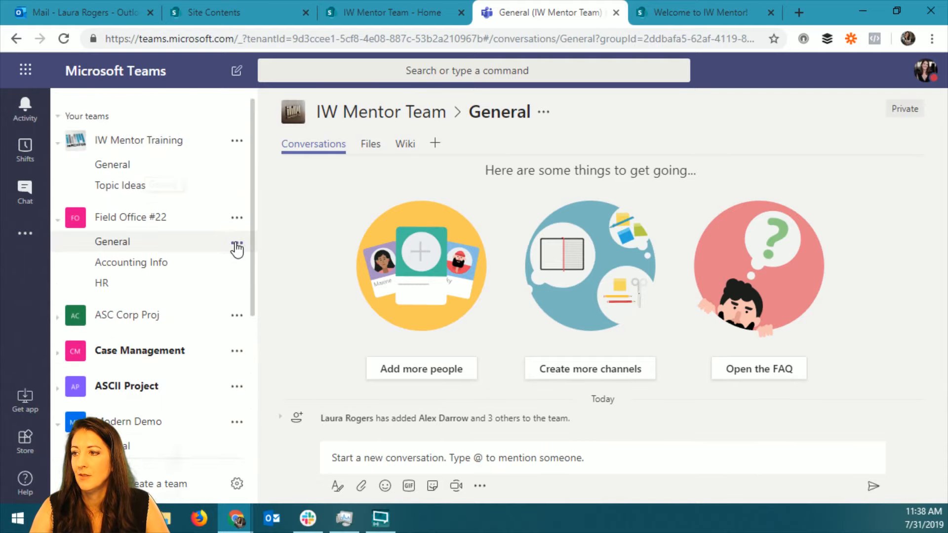
{"action": "left_click_drag", "start_coordinate": [251, 265], "coordinate": [254, 412]}
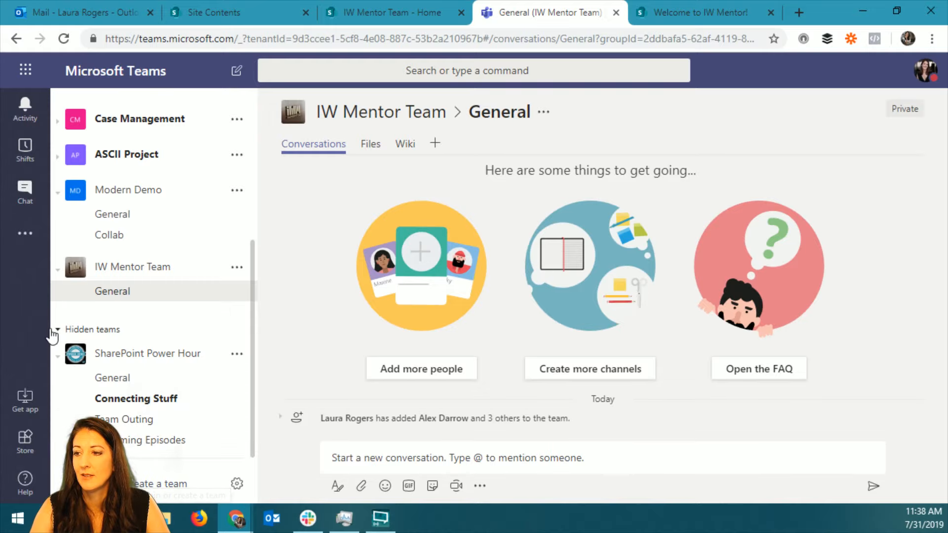
{"action": "left_click", "coordinate": [146, 485]}
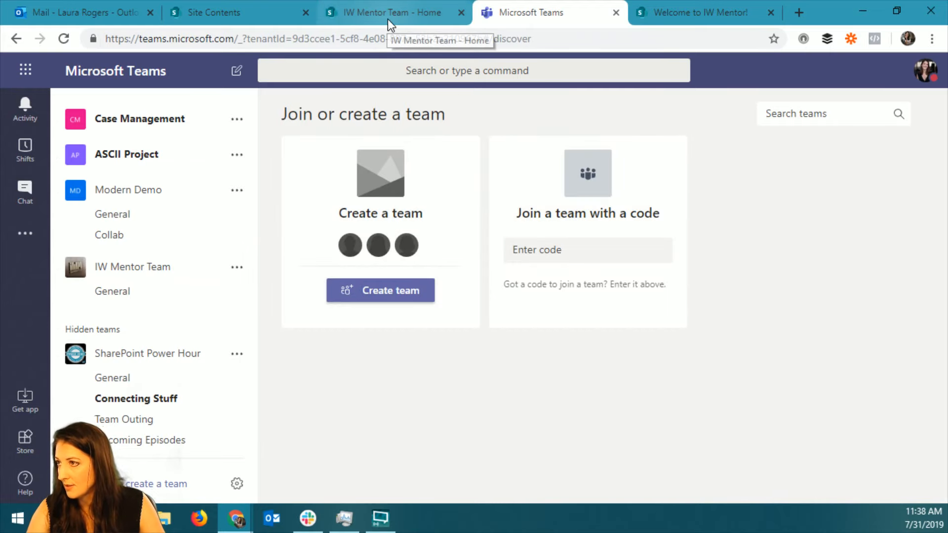
{"action": "left_click", "coordinate": [387, 18]}
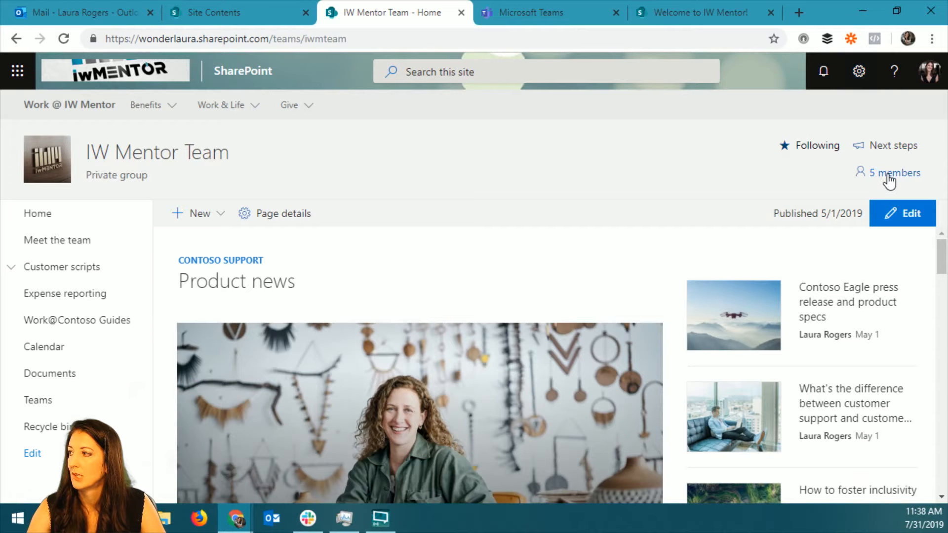
{"action": "left_click", "coordinate": [543, 12]}
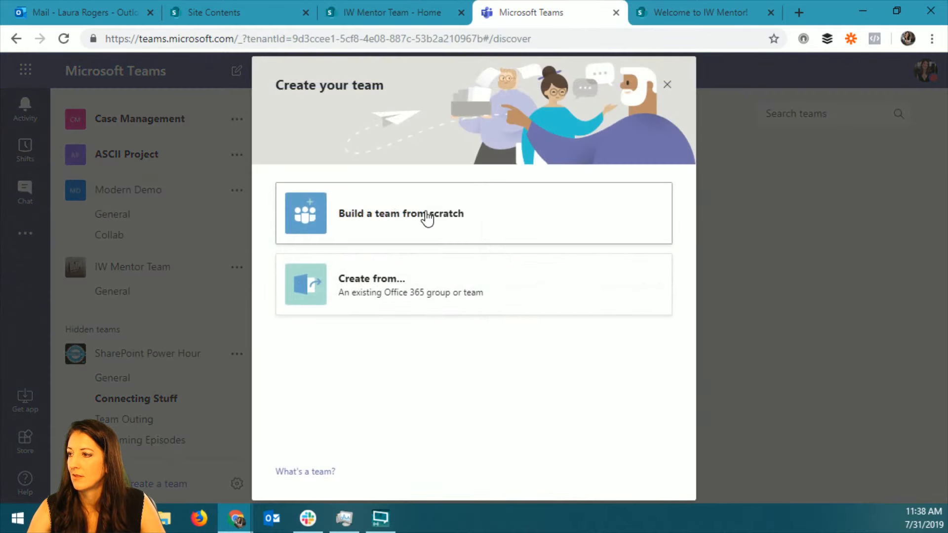
Choose to create the team from an existing Office 365 group and look through the available groups.
{"action": "left_click", "coordinate": [420, 296]}
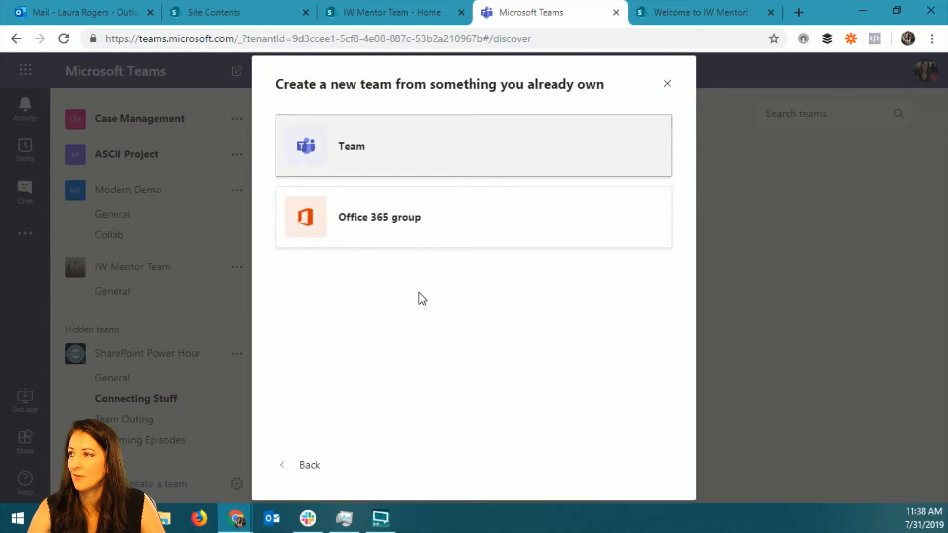
{"action": "left_click", "coordinate": [399, 225]}
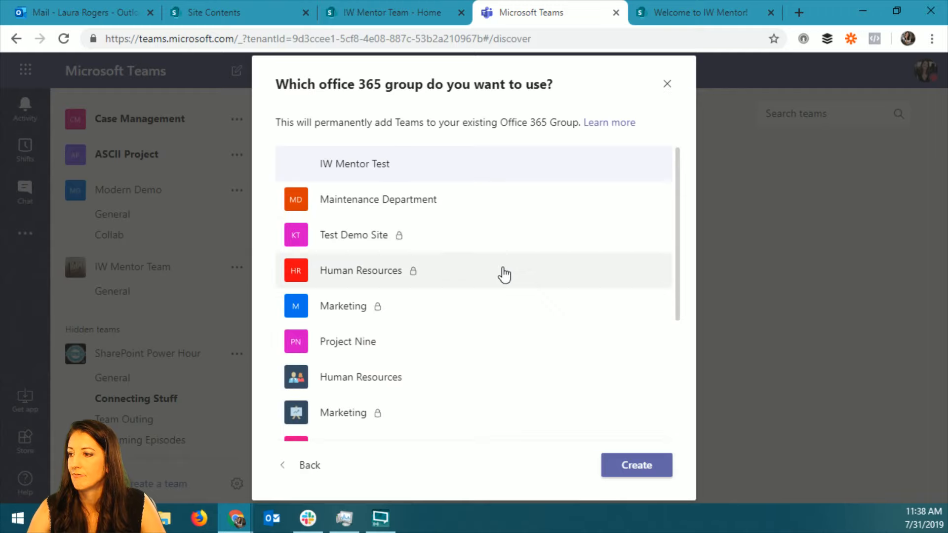
{"action": "scroll", "coordinate": [448, 409], "scroll_direction": "down", "scroll_amount": 3}
{"action": "scroll", "coordinate": [448, 409], "scroll_direction": "down", "scroll_amount": 1}
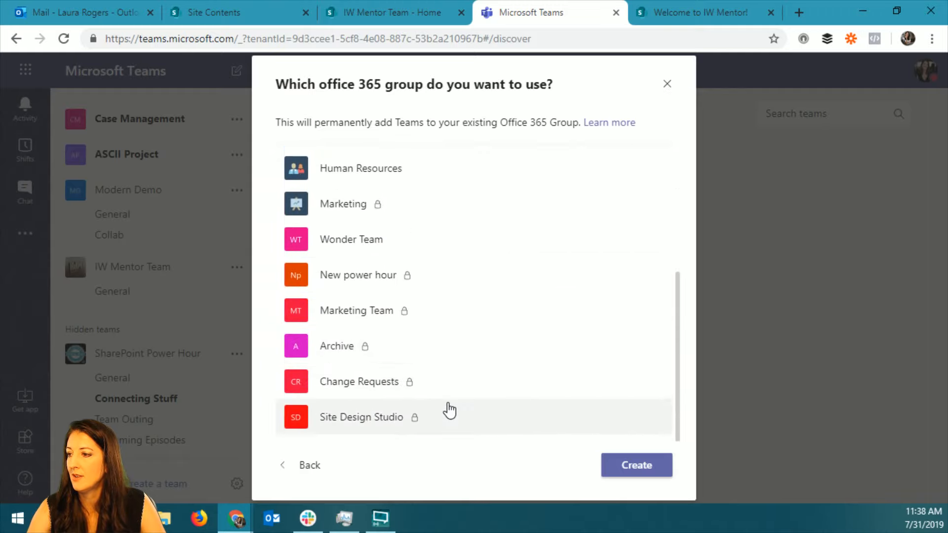
{"action": "scroll", "coordinate": [418, 249], "scroll_direction": "up", "scroll_amount": 4}
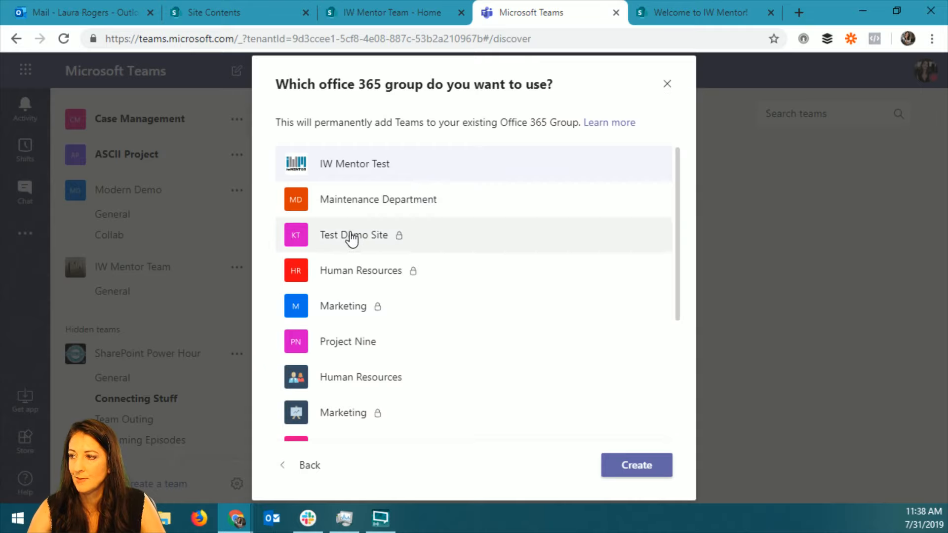
{"action": "scroll", "coordinate": [350, 384], "scroll_direction": "down", "scroll_amount": 5}
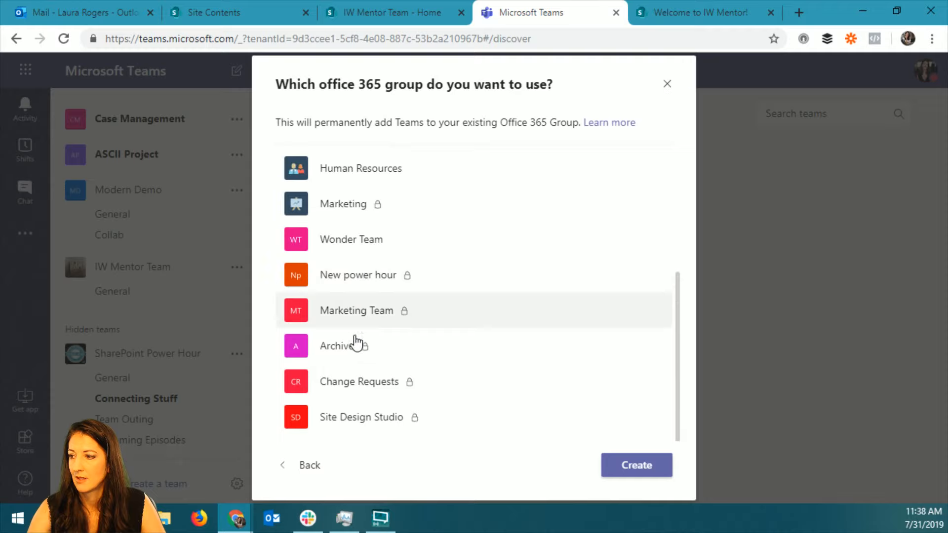
Go back from the group selection, view the privacy types for a team built from scratch, and return to the initial creation choices.
{"action": "left_click", "coordinate": [301, 467]}
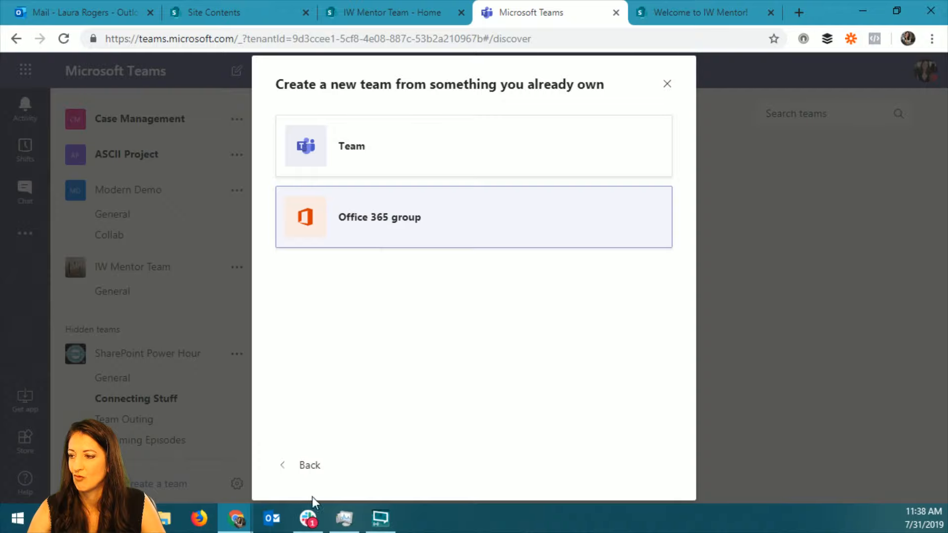
{"action": "left_click", "coordinate": [304, 470]}
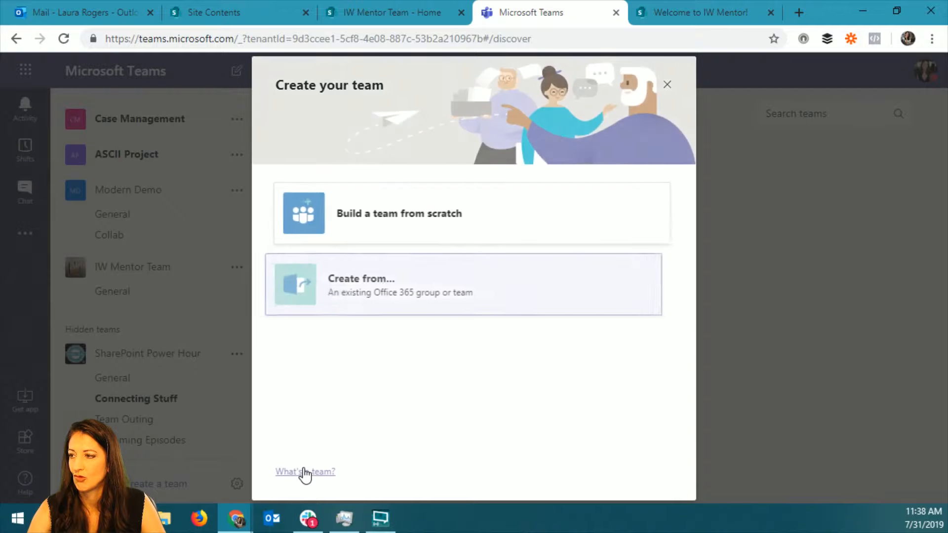
{"action": "left_click", "coordinate": [421, 276]}
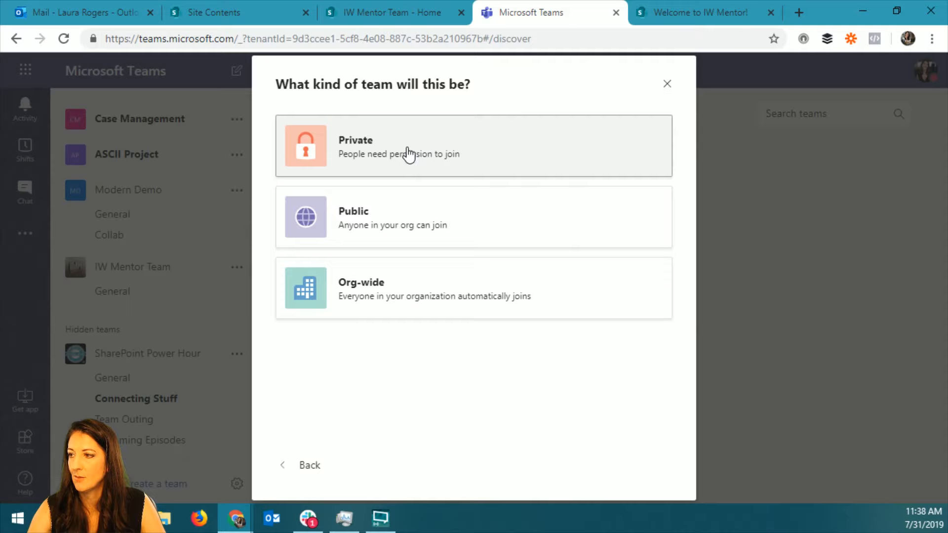
{"action": "left_click", "coordinate": [319, 469]}
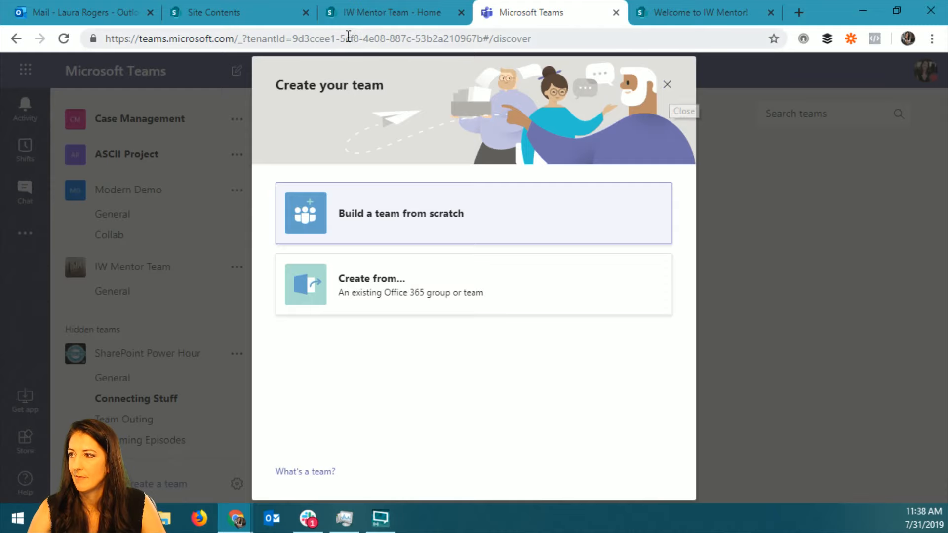
Switch to the IW Mentor Team site in SharePoint, view its group membership, and close the membership list.
{"action": "left_click", "coordinate": [383, 21]}
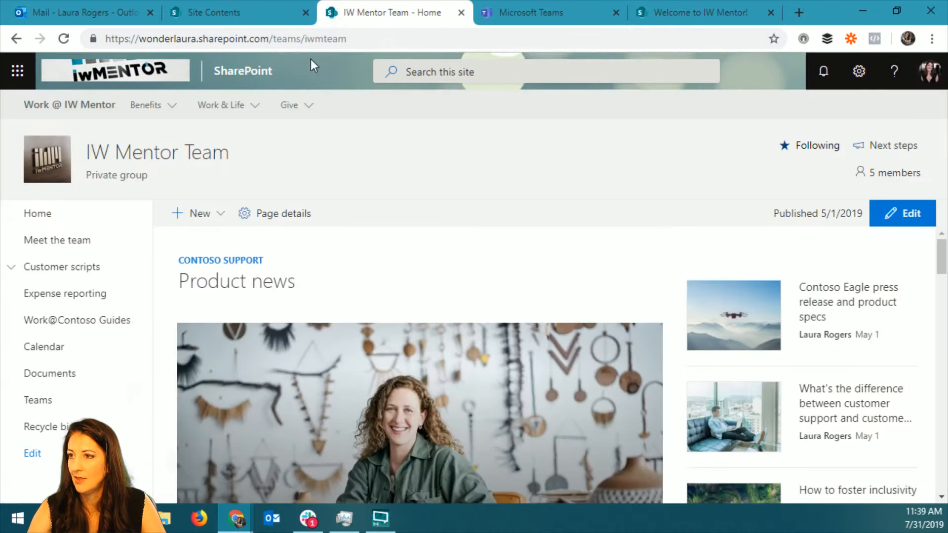
{"action": "left_click", "coordinate": [884, 174]}
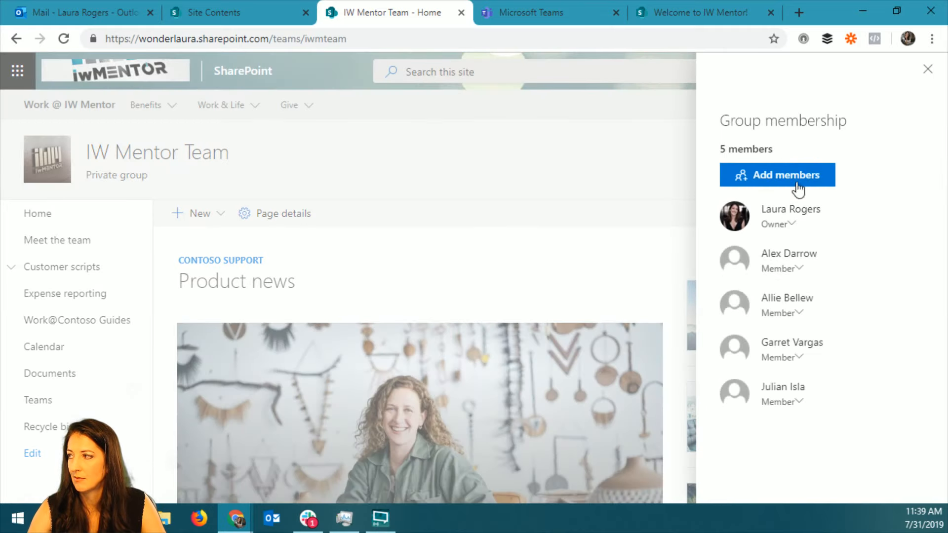
{"action": "left_click", "coordinate": [929, 70]}
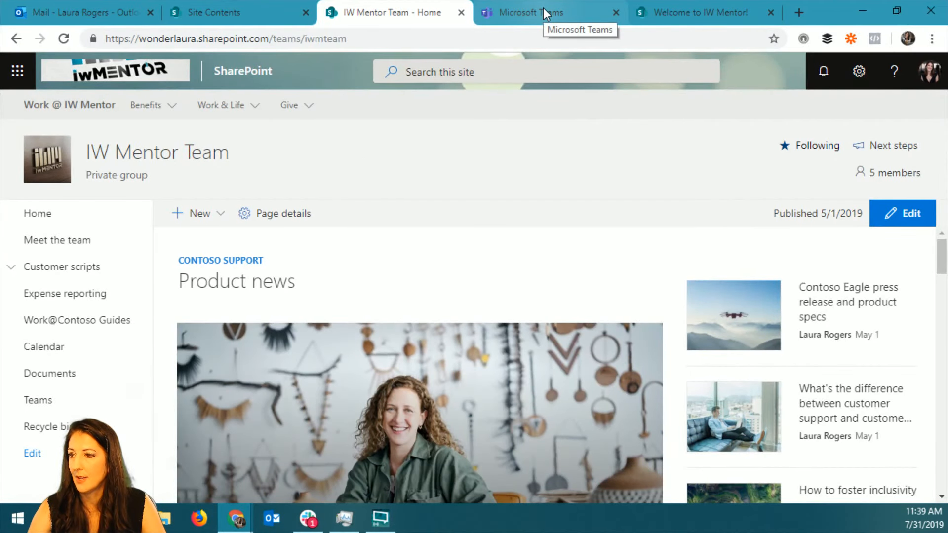
Switch to Microsoft Teams, cancel the team creation, view the Modern Demo General channel's options, and open that team's member management.
{"action": "left_click", "coordinate": [543, 8]}
{"action": "left_click", "coordinate": [664, 86]}
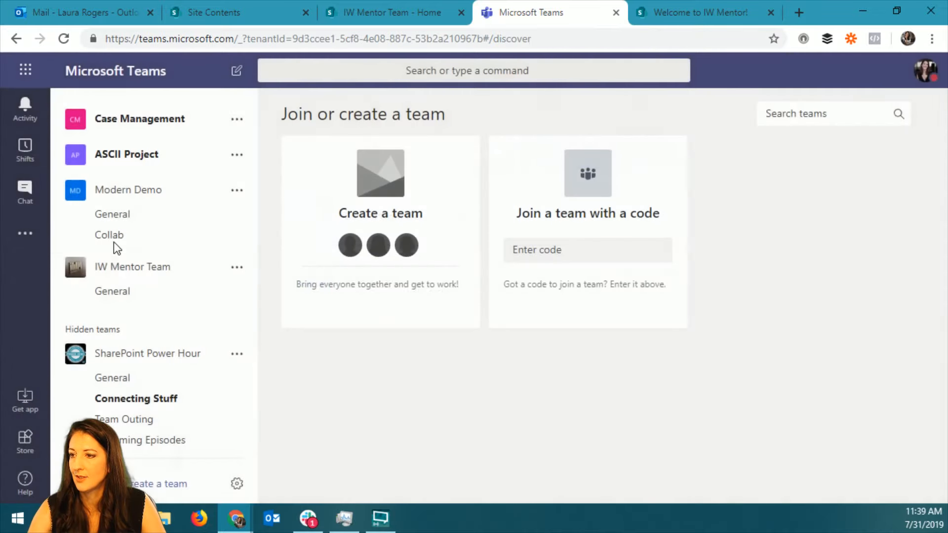
{"action": "left_click", "coordinate": [148, 217]}
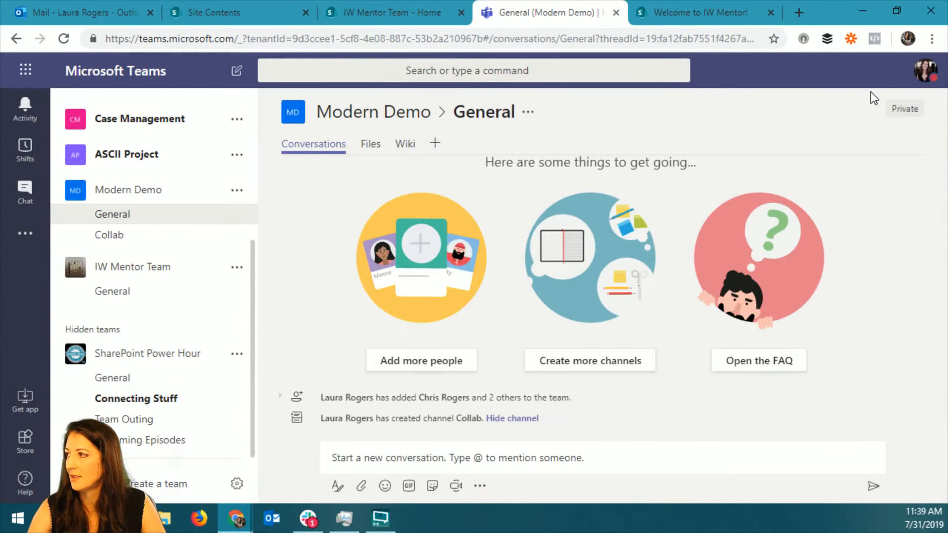
{"action": "left_click", "coordinate": [177, 197]}
{"action": "left_click", "coordinate": [217, 229]}
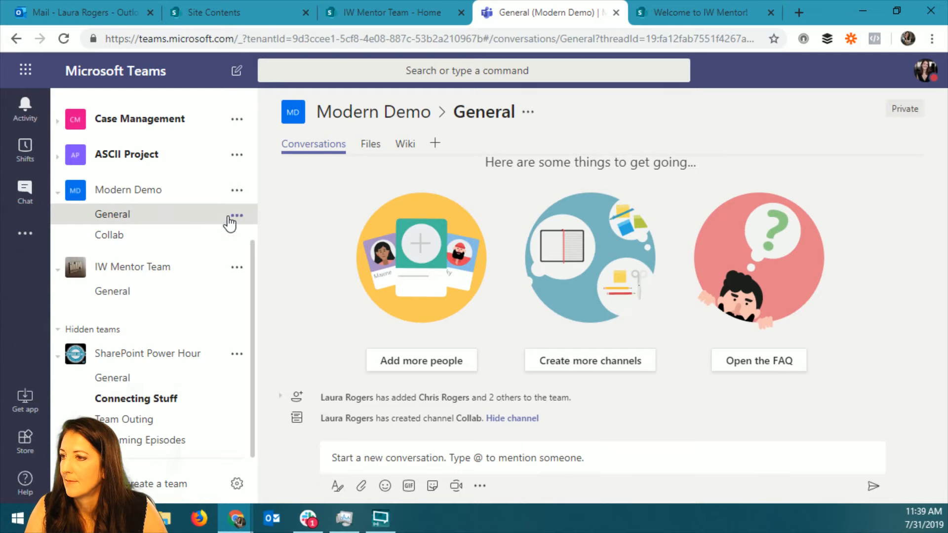
{"action": "left_click", "coordinate": [230, 218]}
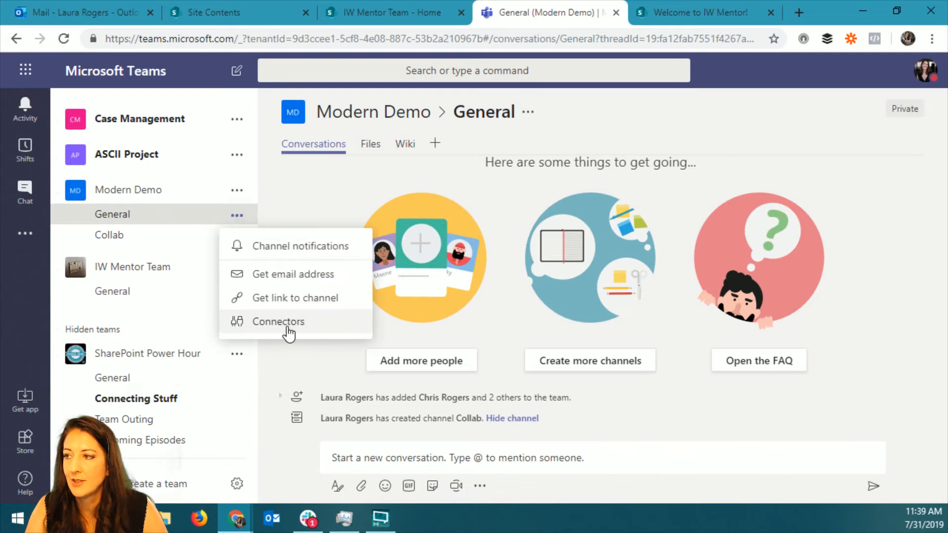
{"action": "left_click", "coordinate": [238, 190]}
{"action": "left_click", "coordinate": [292, 251]}
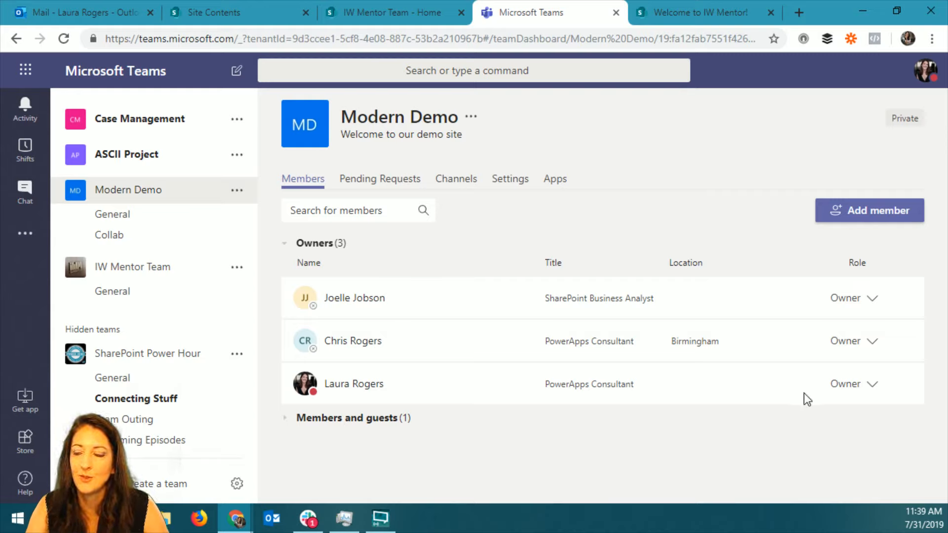
View the Modern Demo team's options, and open its General channel to view that channel's options.
{"action": "left_click", "coordinate": [237, 191]}
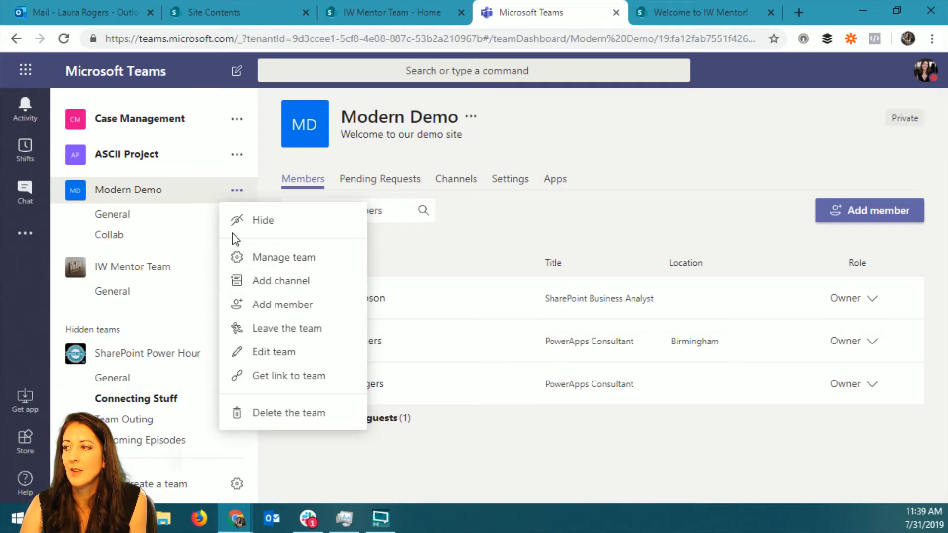
{"action": "left_click", "coordinate": [167, 214]}
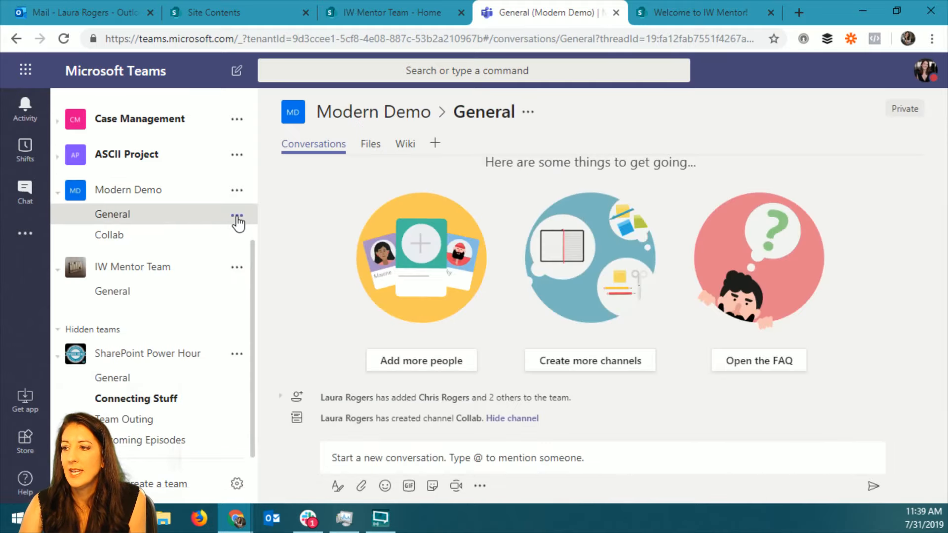
{"action": "left_click", "coordinate": [237, 218]}
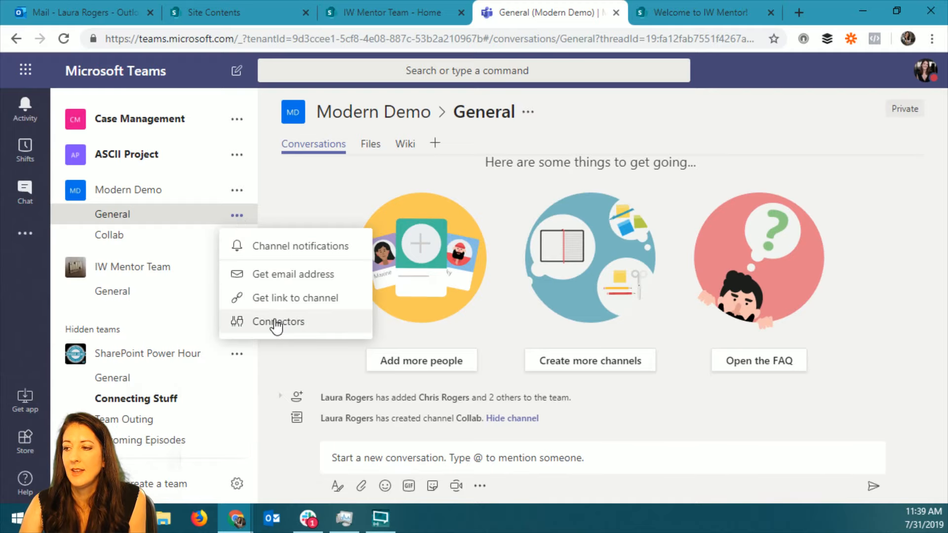
Open management of the Modern Demo team and look through its settings, including the team code, and its channel list.
{"action": "left_click", "coordinate": [237, 190]}
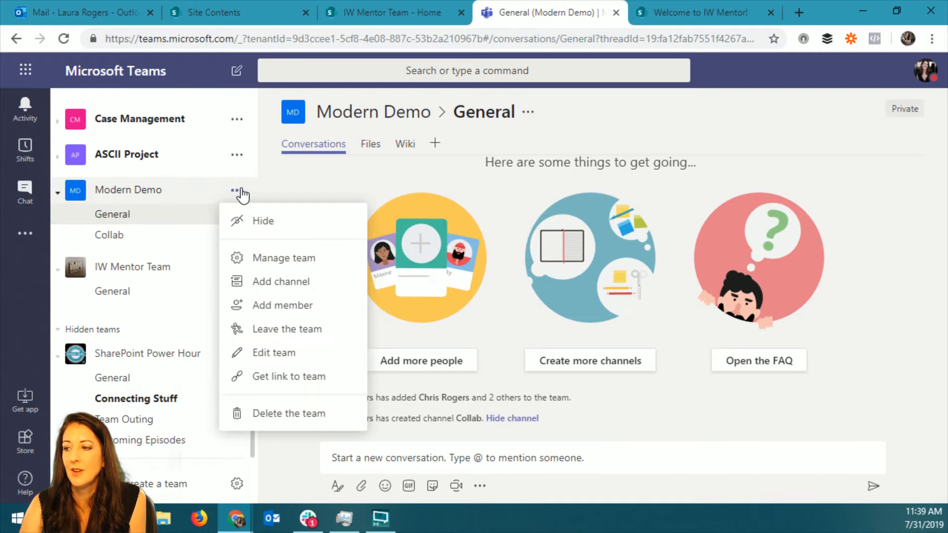
{"action": "left_click", "coordinate": [269, 257]}
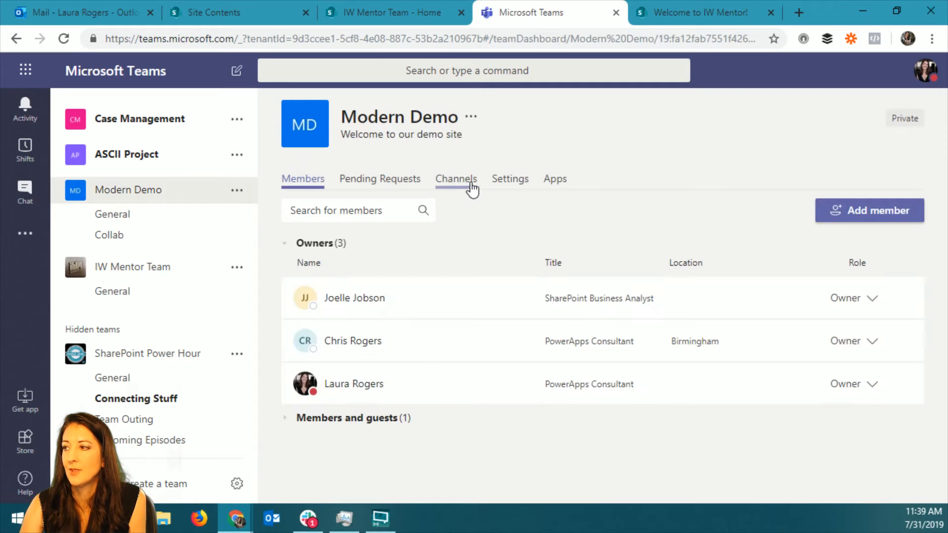
{"action": "left_click", "coordinate": [512, 180]}
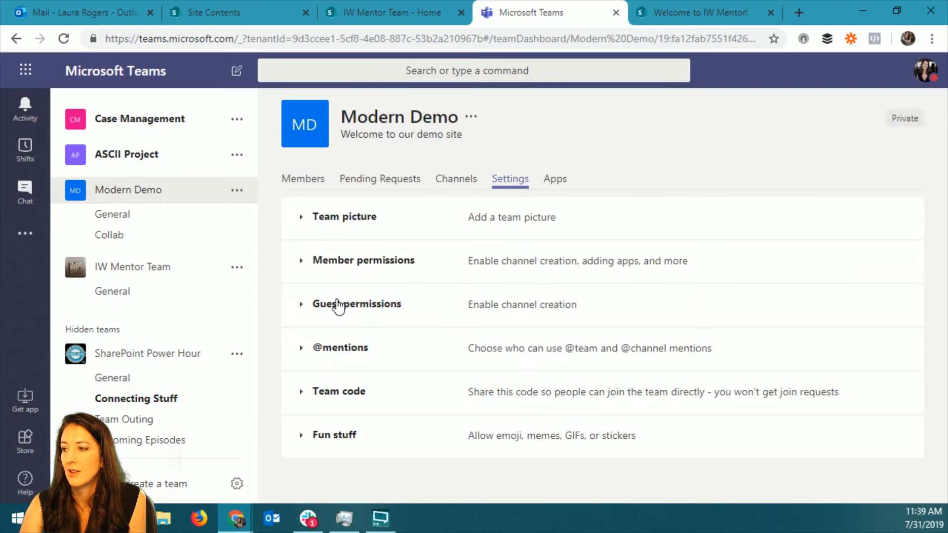
{"action": "left_click", "coordinate": [305, 390]}
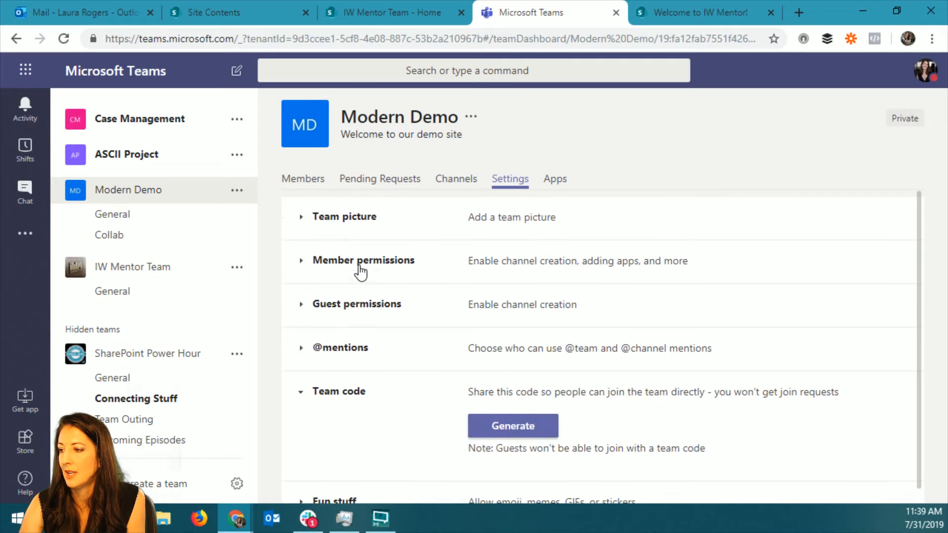
{"action": "scroll", "coordinate": [554, 284], "scroll_direction": "up", "scroll_amount": 1}
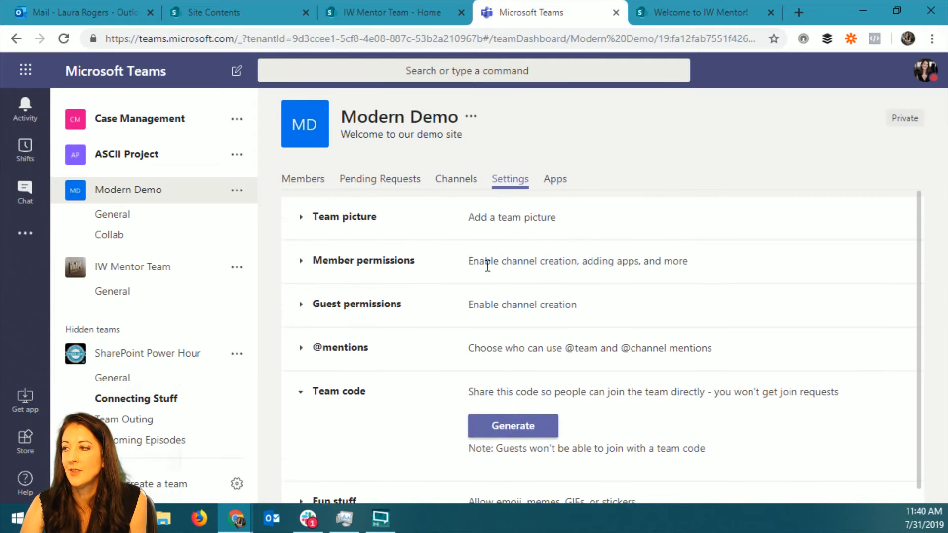
{"action": "left_click", "coordinate": [457, 182]}
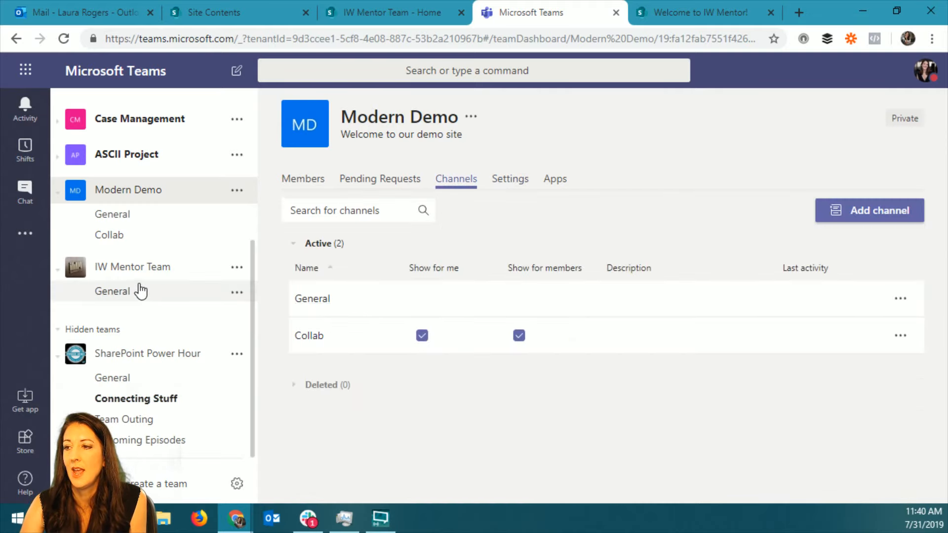
Open the connectors for the Modern Demo team's General channel and browse the available ones.
{"action": "left_click", "coordinate": [143, 218]}
{"action": "left_click", "coordinate": [237, 215]}
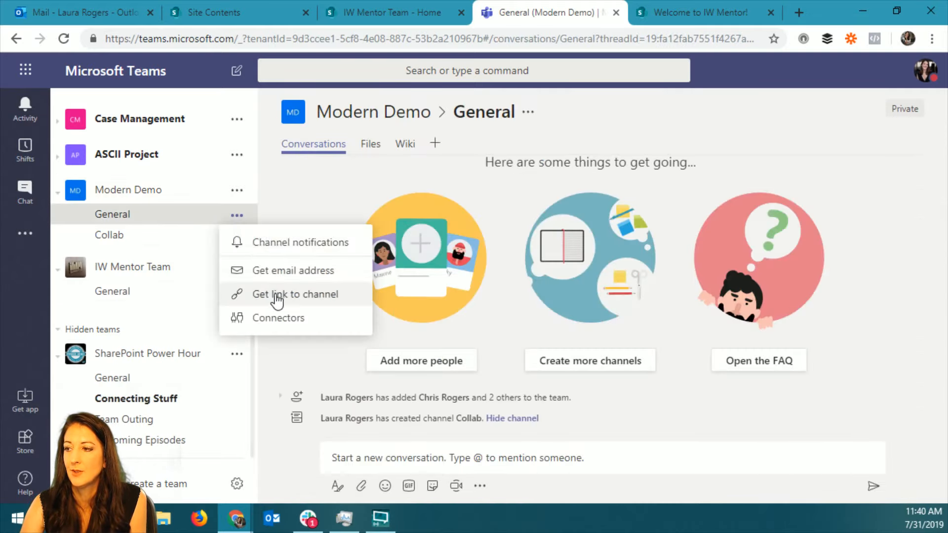
{"action": "left_click", "coordinate": [278, 318]}
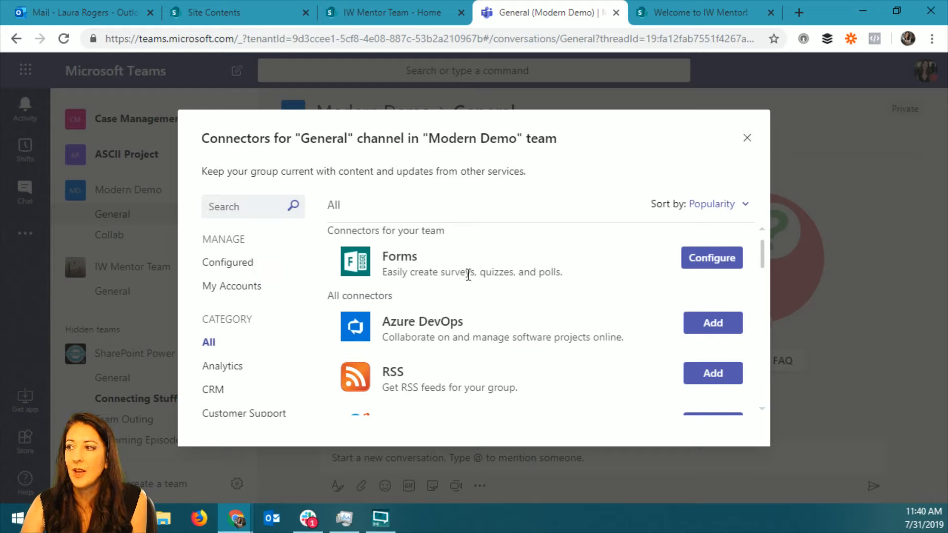
{"action": "left_click_drag", "start_coordinate": [763, 253], "coordinate": [765, 259]}
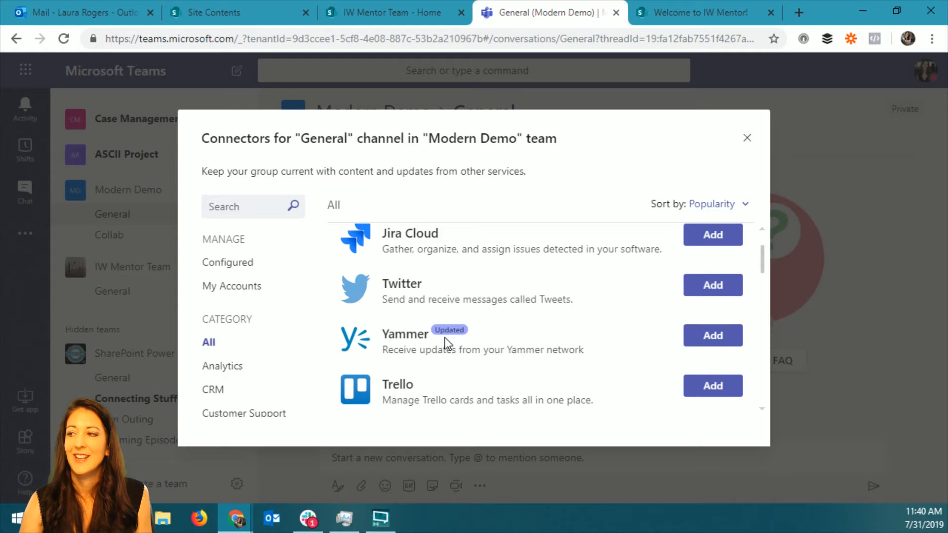
{"action": "left_click_drag", "start_coordinate": [762, 258], "coordinate": [763, 253]}
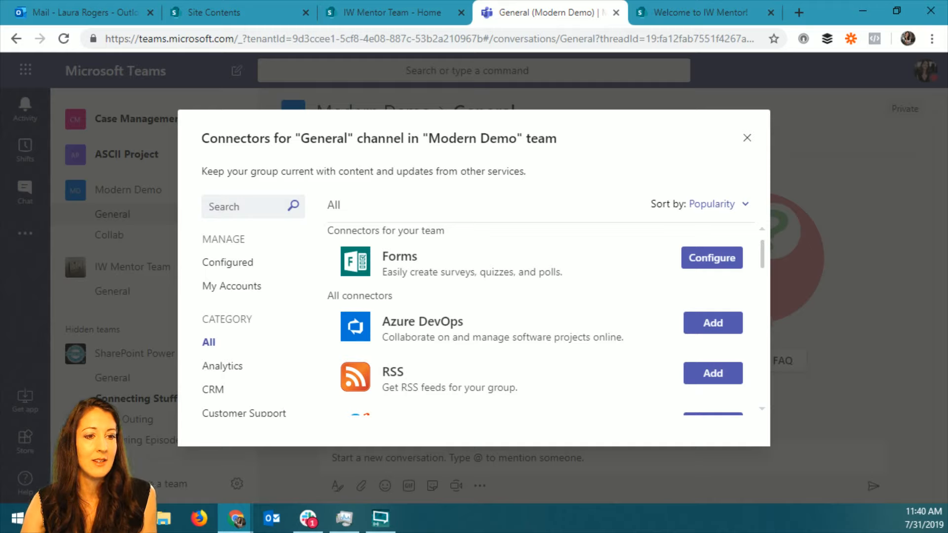
Bring up the Microsoft Community article on enabling or disabling connectors, read through its PowerShell instructions, and return to Microsoft Teams.
{"action": "key", "text": "alt+Tab"}
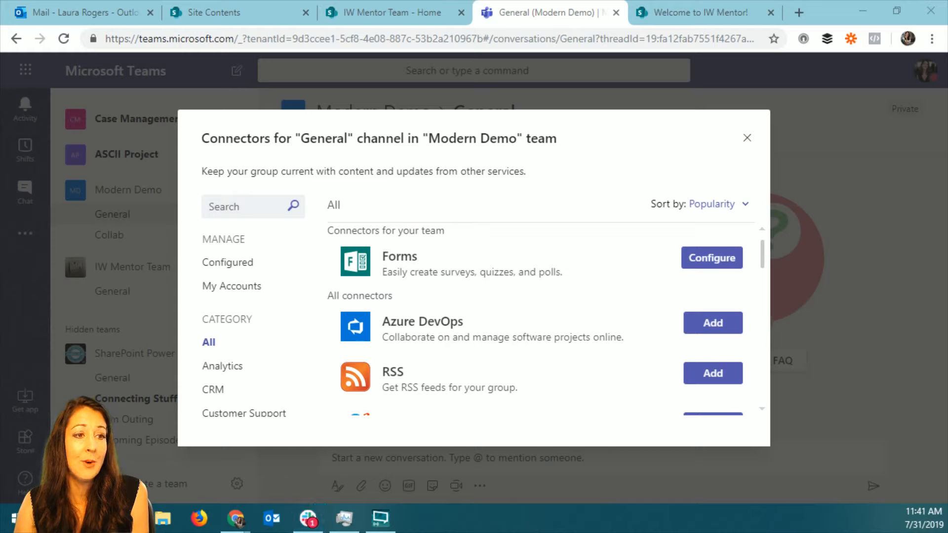
{"action": "left_click_drag", "start_coordinate": [0, 4], "coordinate": [503, 18]}
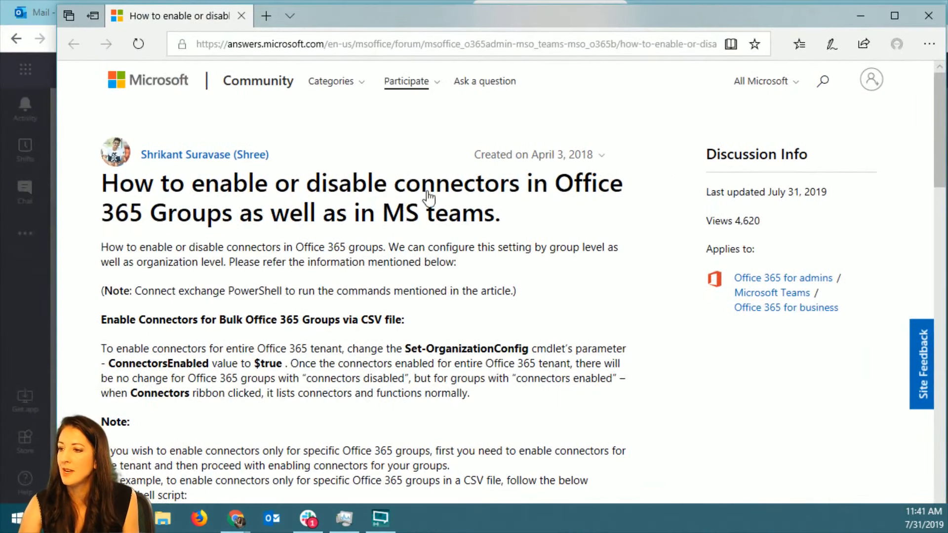
{"action": "scroll", "coordinate": [493, 311], "scroll_direction": "down", "scroll_amount": 8}
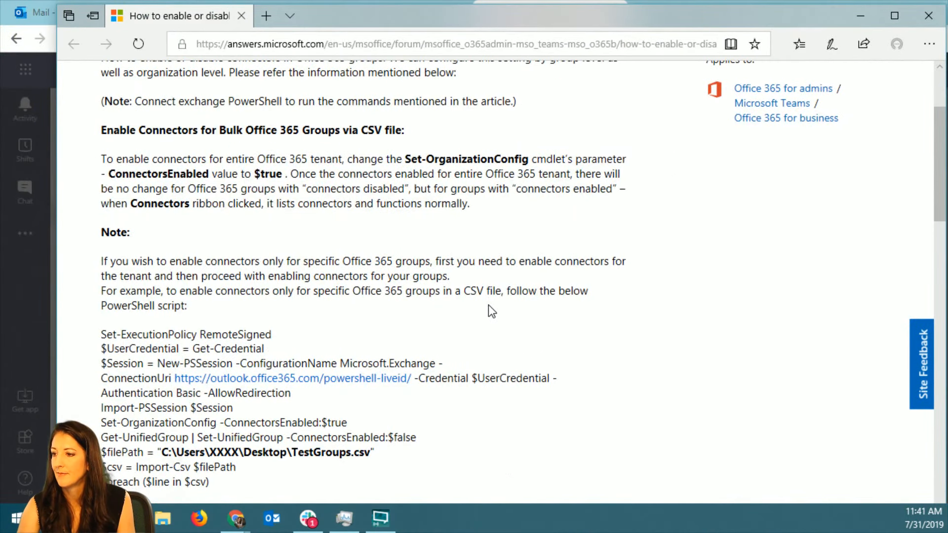
{"action": "scroll", "coordinate": [492, 338], "scroll_direction": "down", "scroll_amount": 10}
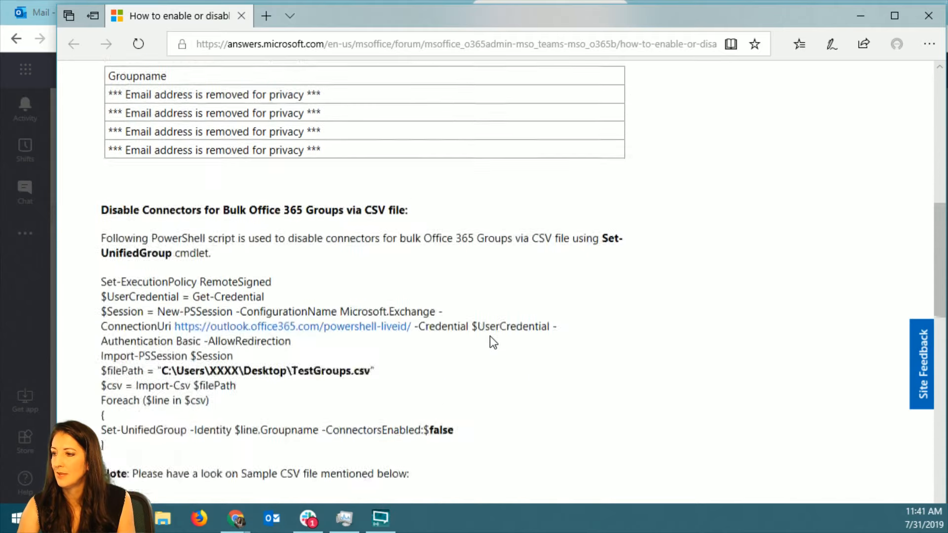
{"action": "scroll", "coordinate": [494, 342], "scroll_direction": "down", "scroll_amount": 7}
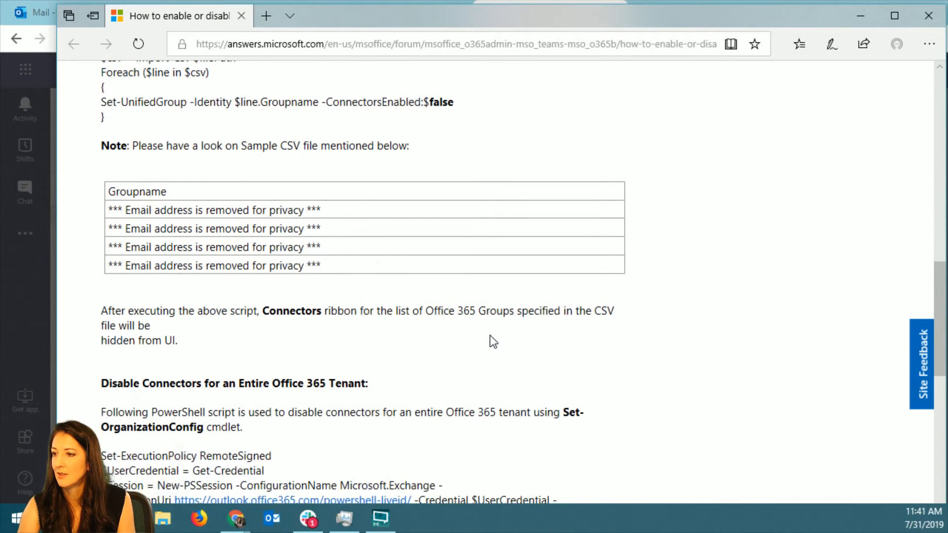
{"action": "scroll", "coordinate": [490, 334], "scroll_direction": "down", "scroll_amount": 10}
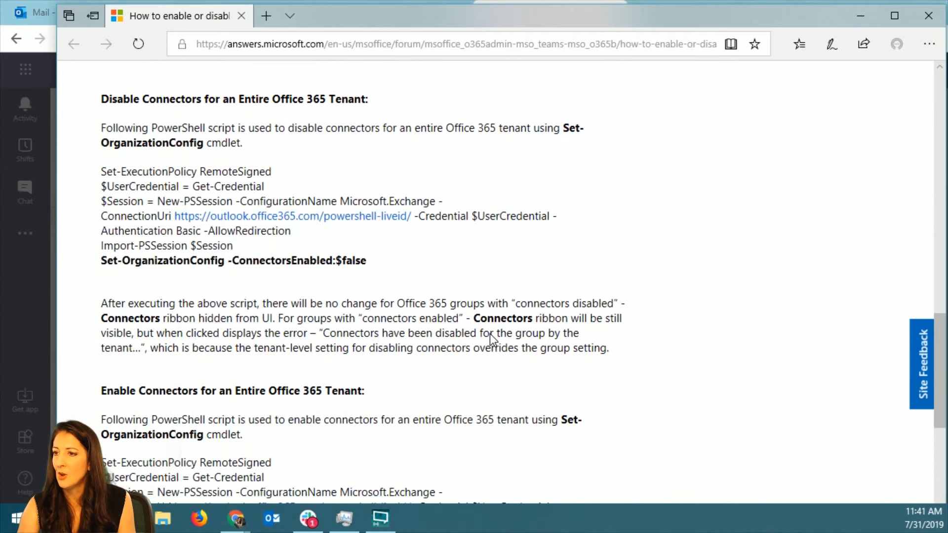
{"action": "scroll", "coordinate": [491, 334], "scroll_direction": "down", "scroll_amount": 4}
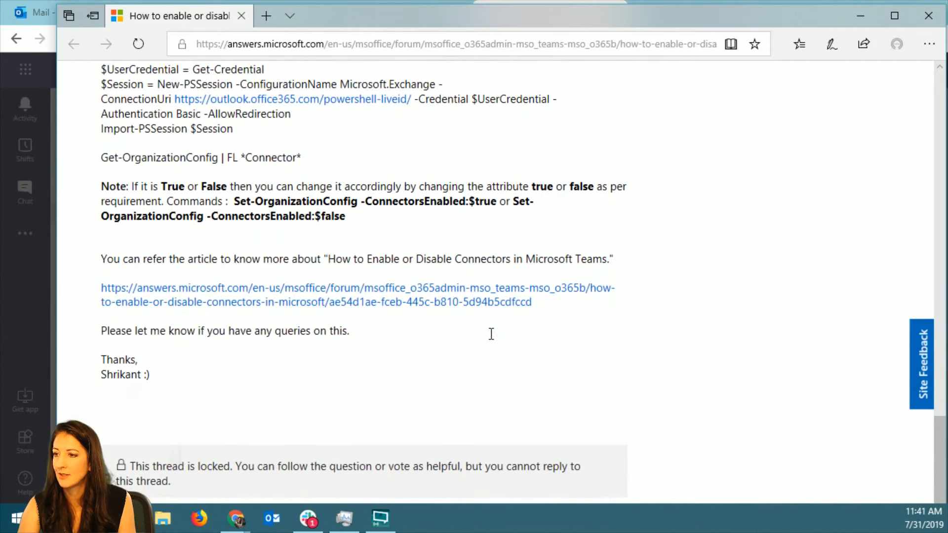
{"action": "left_click_drag", "start_coordinate": [559, 9], "coordinate": [0, 70]}
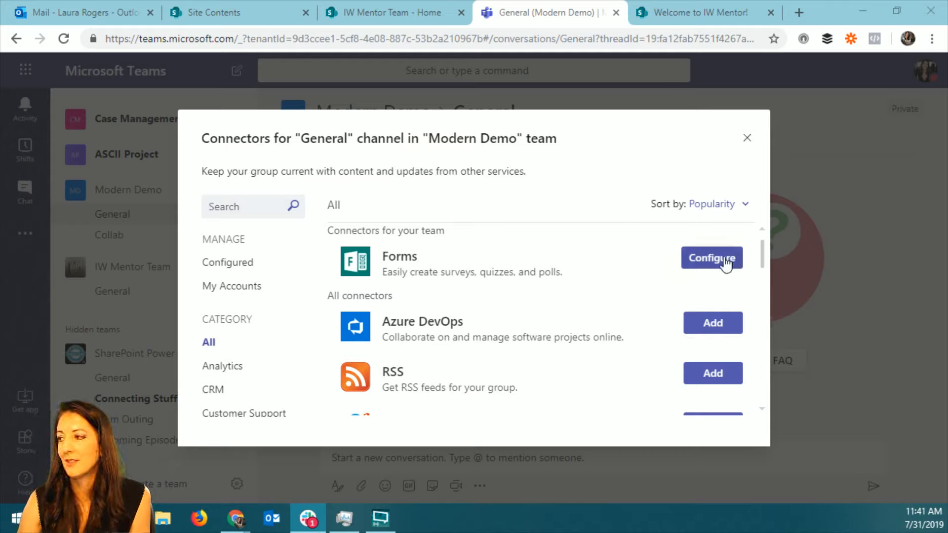
Install the RSS connector for the General channel and close its configuration form without filling it in.
{"action": "left_click", "coordinate": [713, 376]}
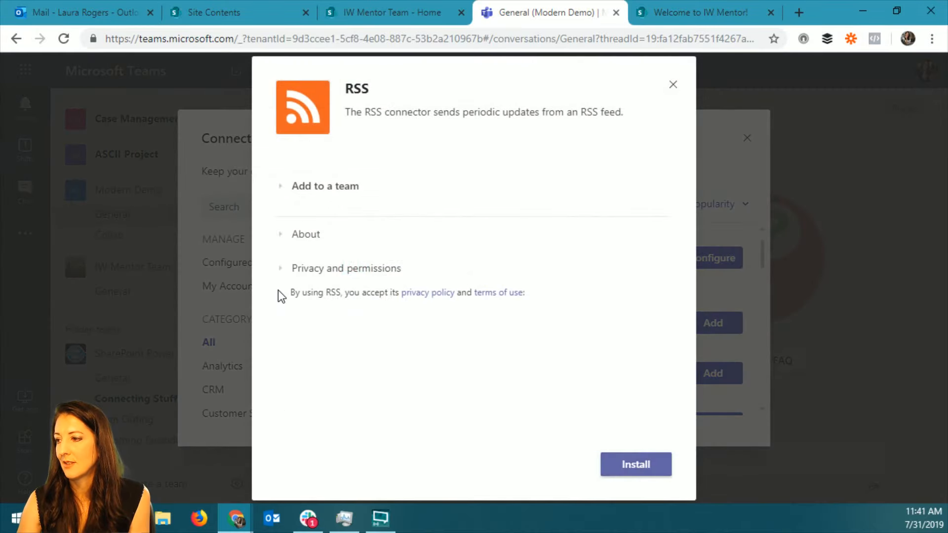
{"action": "left_click", "coordinate": [633, 469]}
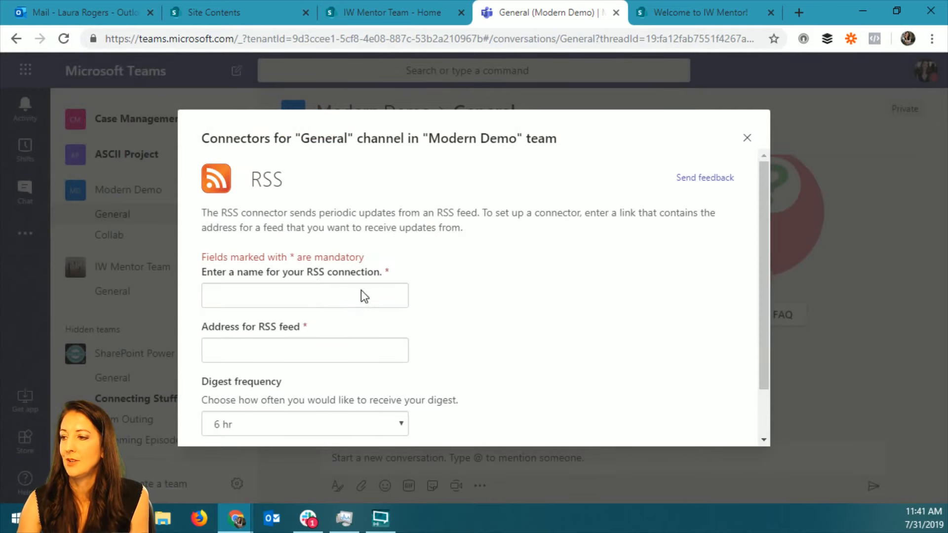
{"action": "left_click", "coordinate": [747, 138]}
Install the YouTube app from the General channel's tab gallery and close its video search without adding a tab.
{"action": "left_click", "coordinate": [434, 143]}
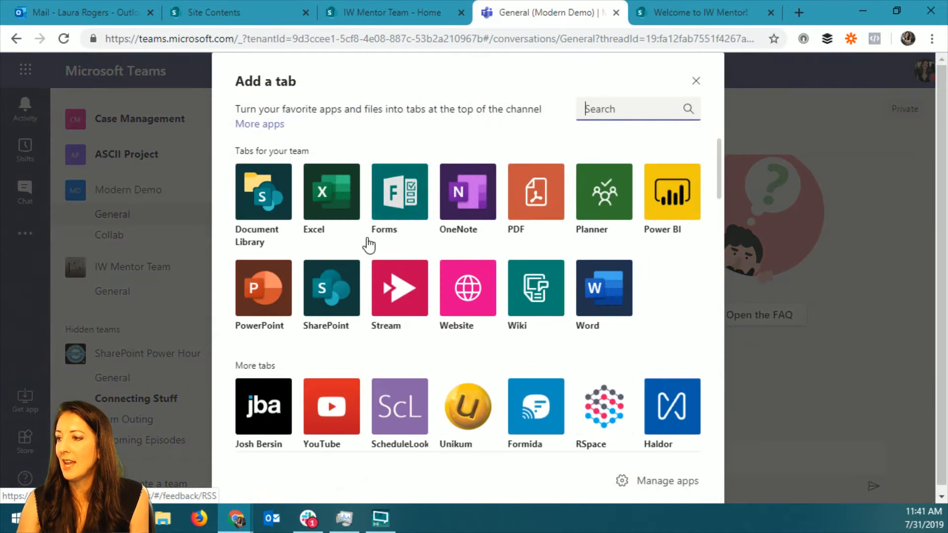
{"action": "left_click", "coordinate": [331, 407]}
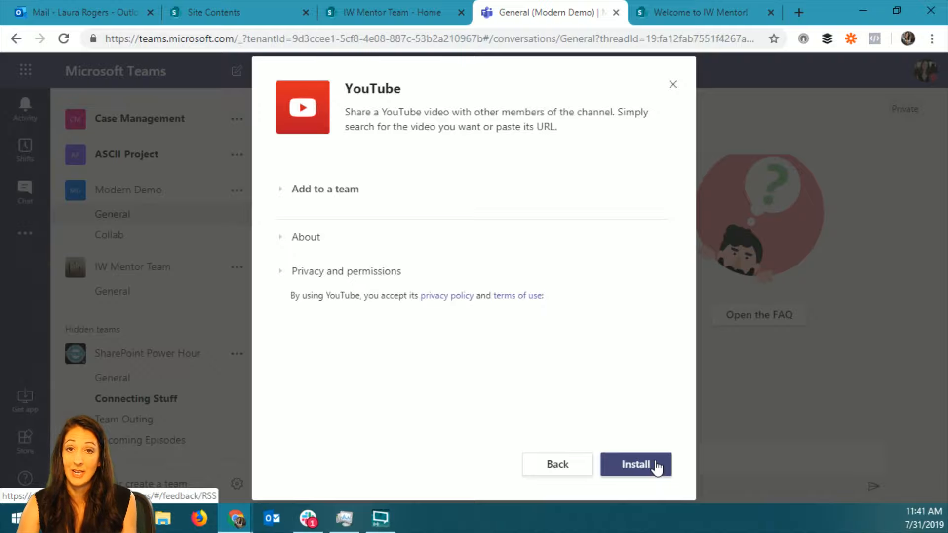
{"action": "left_click", "coordinate": [649, 477]}
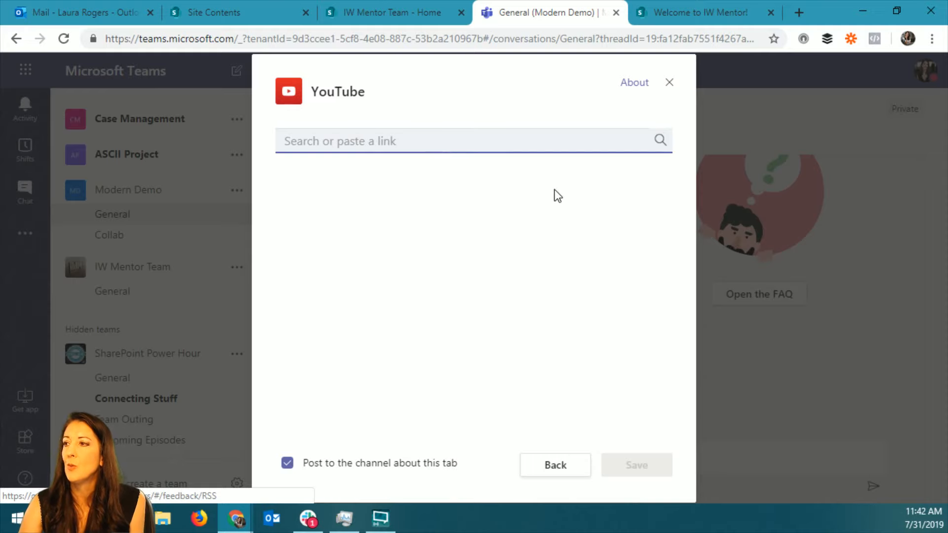
{"action": "left_click", "coordinate": [391, 136]}
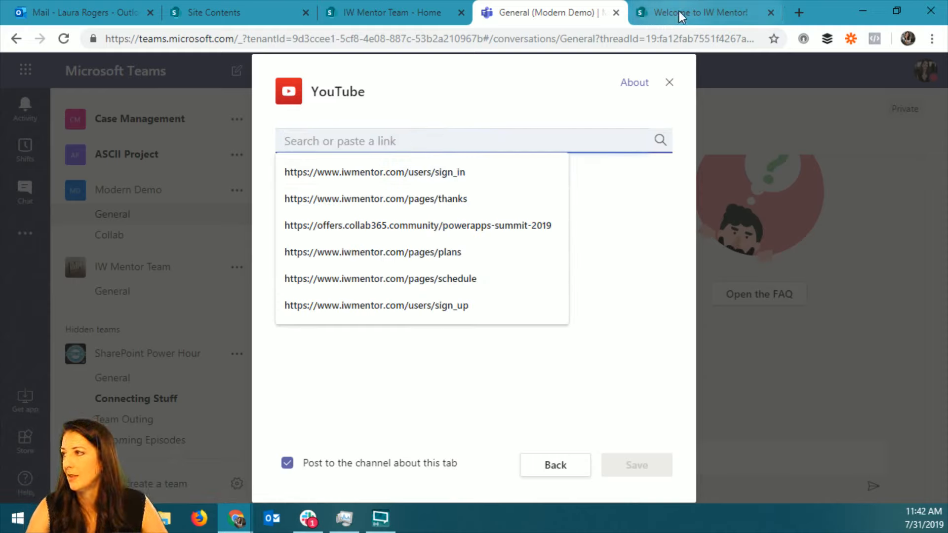
{"action": "left_click", "coordinate": [662, 233]}
{"action": "left_click", "coordinate": [679, 85]}
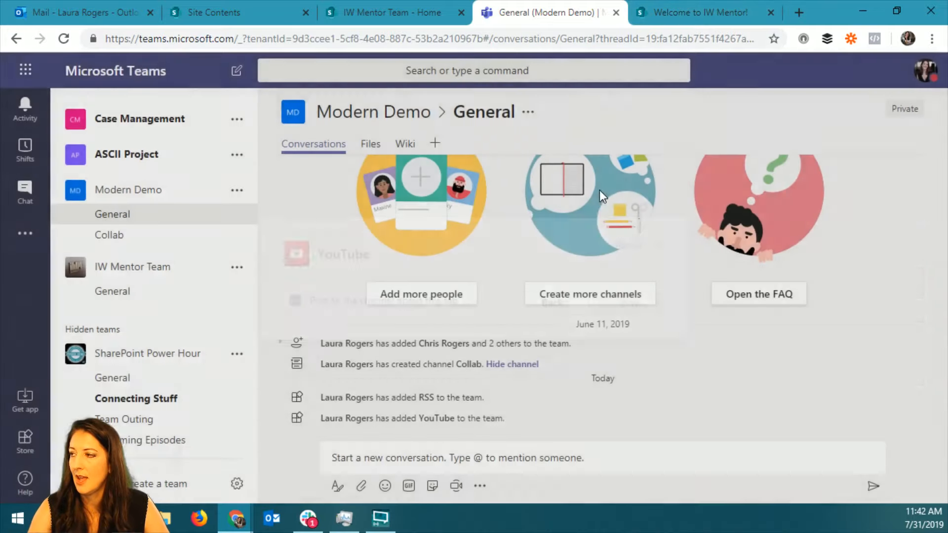
Install the PowerApps app from the General channel's tab gallery and close the app selection without adding a tab.
{"action": "left_click", "coordinate": [437, 145]}
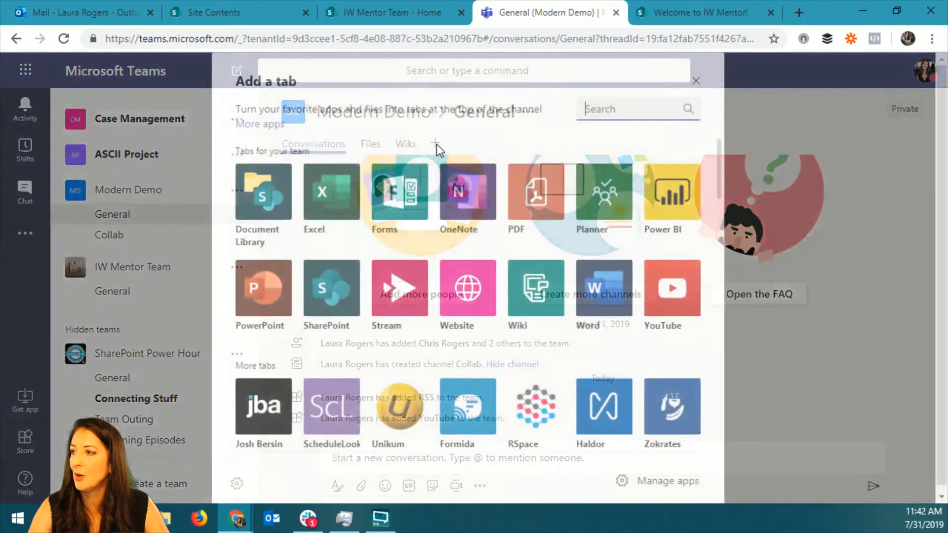
{"action": "mouse_move", "coordinate": [719, 182]}
{"action": "left_mouse_down"}
{"action": "mouse_move", "coordinate": [722, 215]}
{"action": "mouse_move", "coordinate": [716, 168]}
{"action": "mouse_move", "coordinate": [713, 280]}
{"action": "mouse_move", "coordinate": [730, 428]}
{"action": "left_mouse_up"}
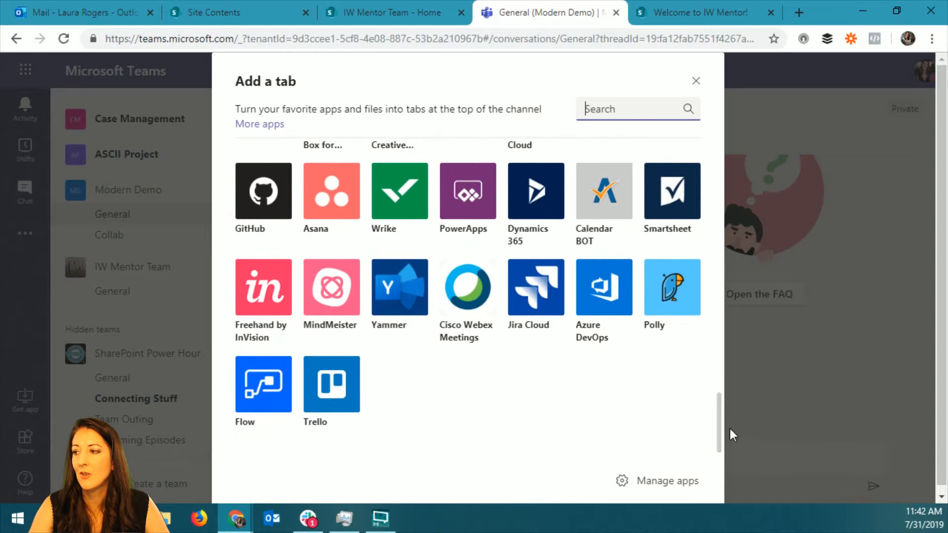
{"action": "left_click", "coordinate": [464, 195]}
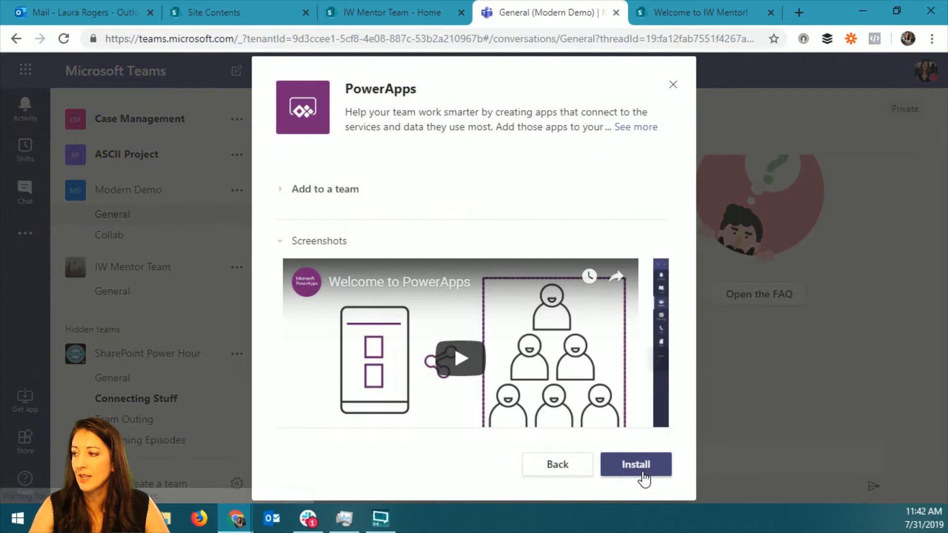
{"action": "left_click", "coordinate": [644, 466]}
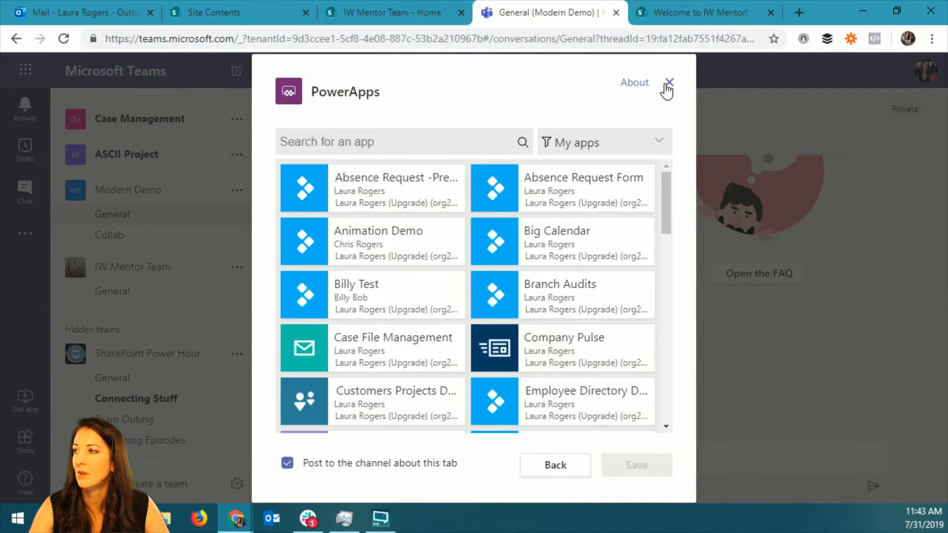
{"action": "left_click", "coordinate": [669, 83]}
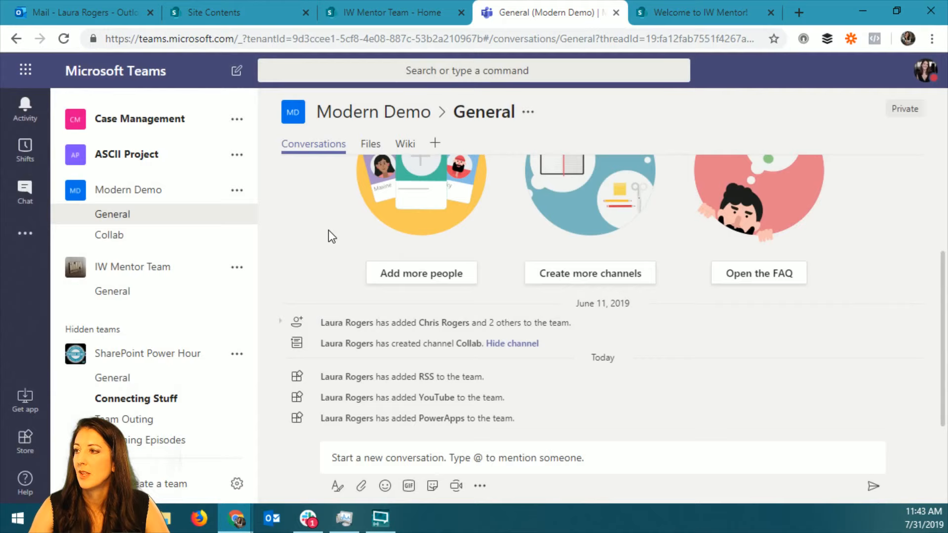
Switch to the Modern Demo team's Collab channel and open its connectors.
{"action": "left_click", "coordinate": [215, 240]}
{"action": "left_click", "coordinate": [237, 237]}
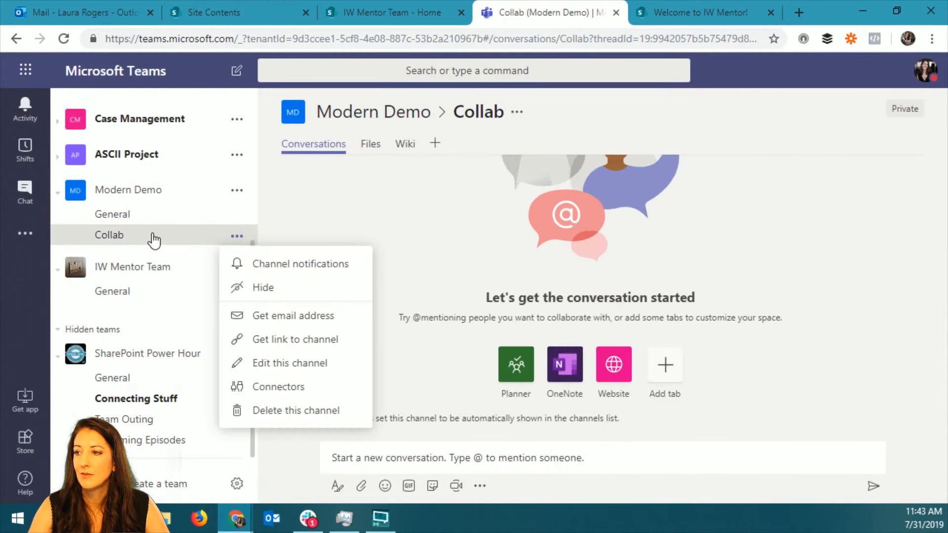
{"action": "left_click", "coordinate": [290, 387]}
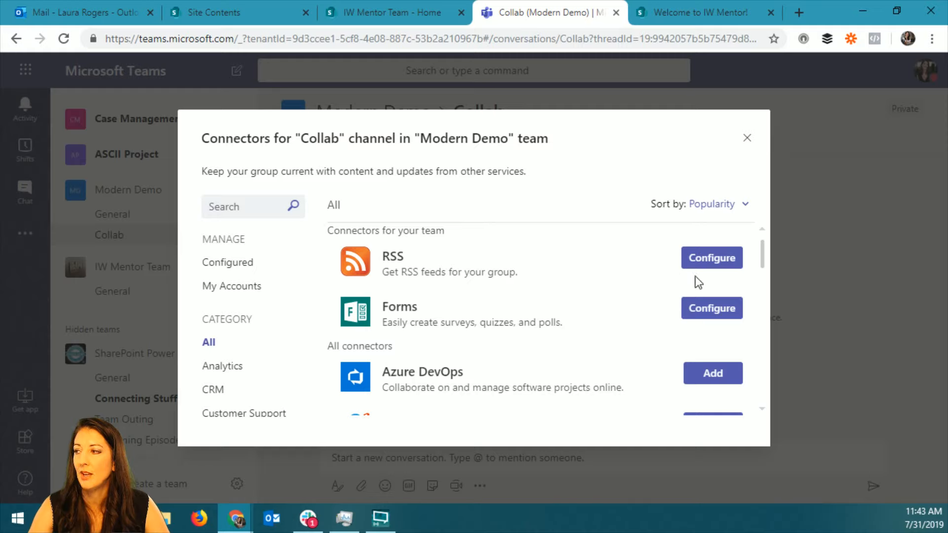
Install the SharePoint News connector for the Collab channel, try to save its configuration, and close the connectors dialog.
{"action": "left_click_drag", "start_coordinate": [764, 250], "coordinate": [765, 270]}
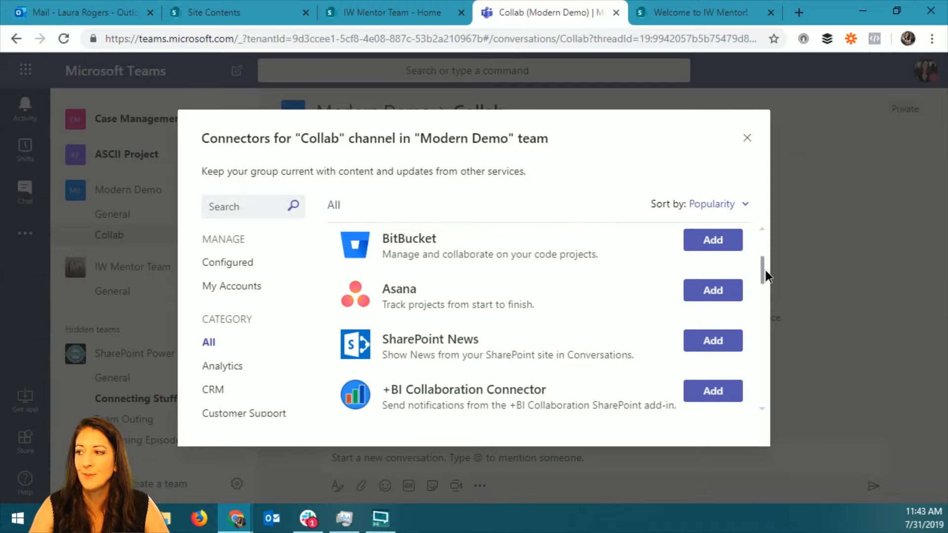
{"action": "left_click", "coordinate": [713, 340]}
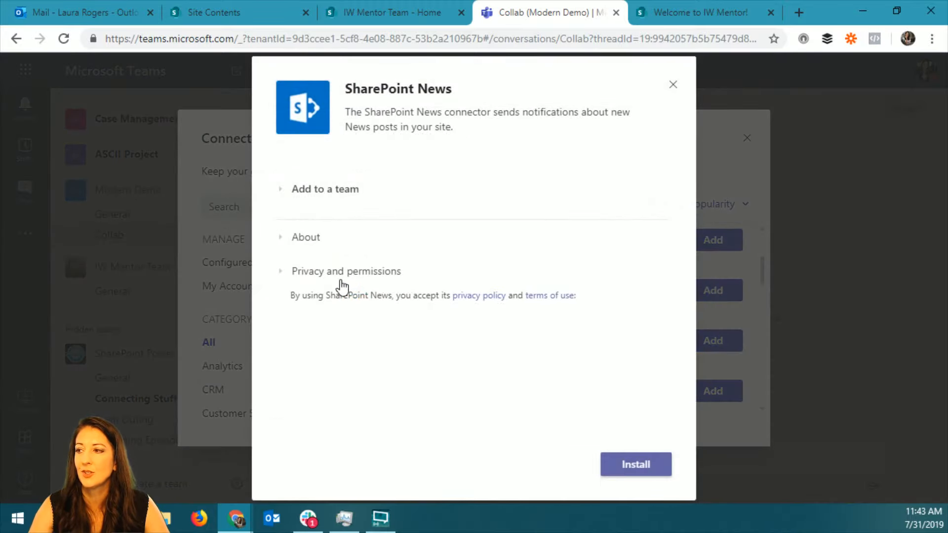
{"action": "left_click", "coordinate": [634, 473]}
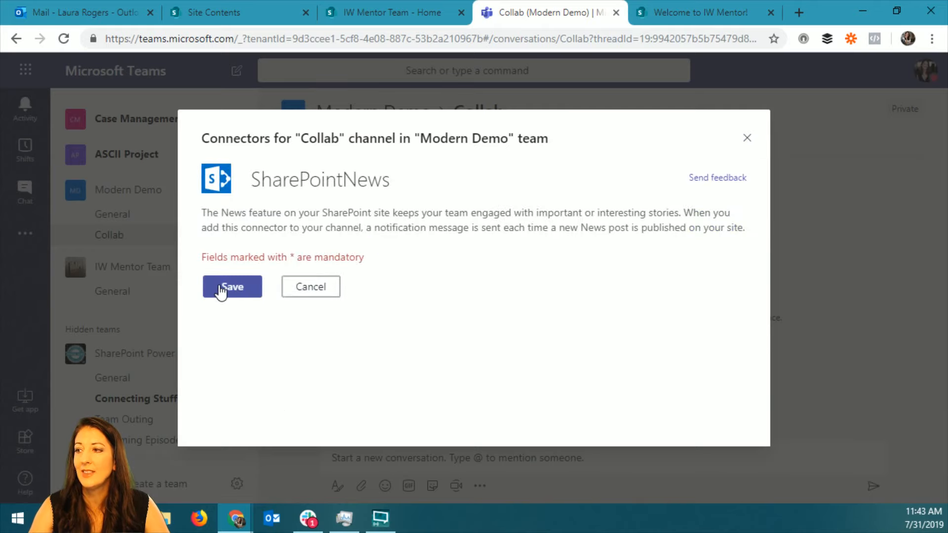
{"action": "left_click", "coordinate": [221, 291]}
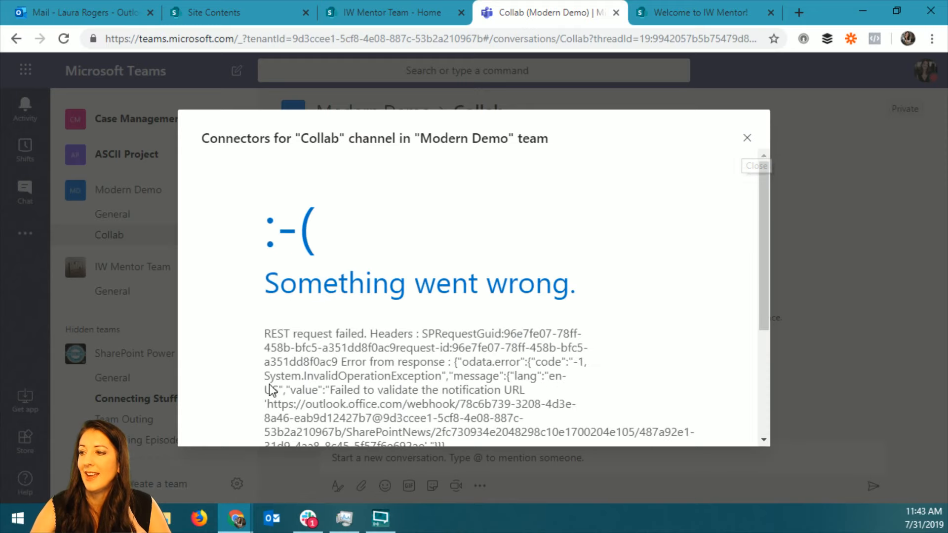
{"action": "scroll", "coordinate": [419, 363], "scroll_direction": "down", "scroll_amount": 4}
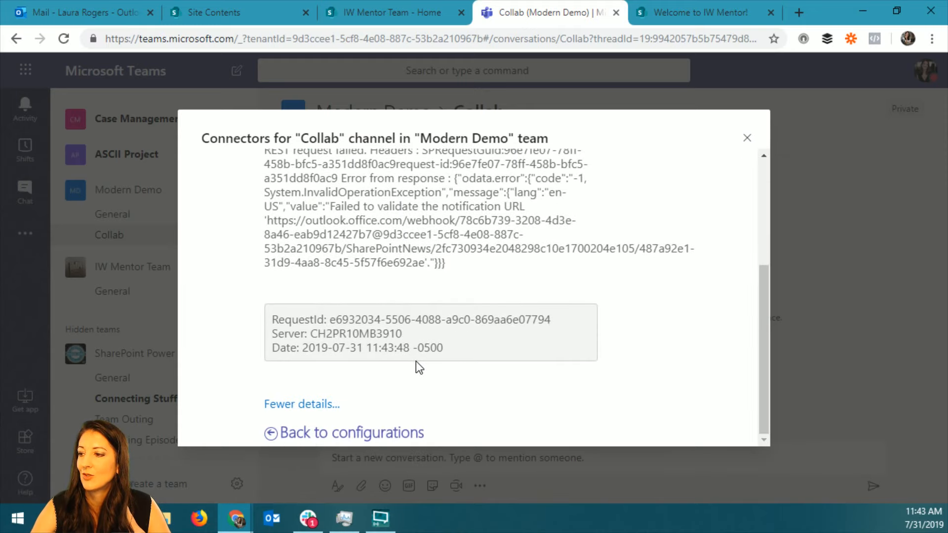
{"action": "scroll", "coordinate": [416, 360], "scroll_direction": "up", "scroll_amount": 5}
{"action": "left_click", "coordinate": [747, 138]}
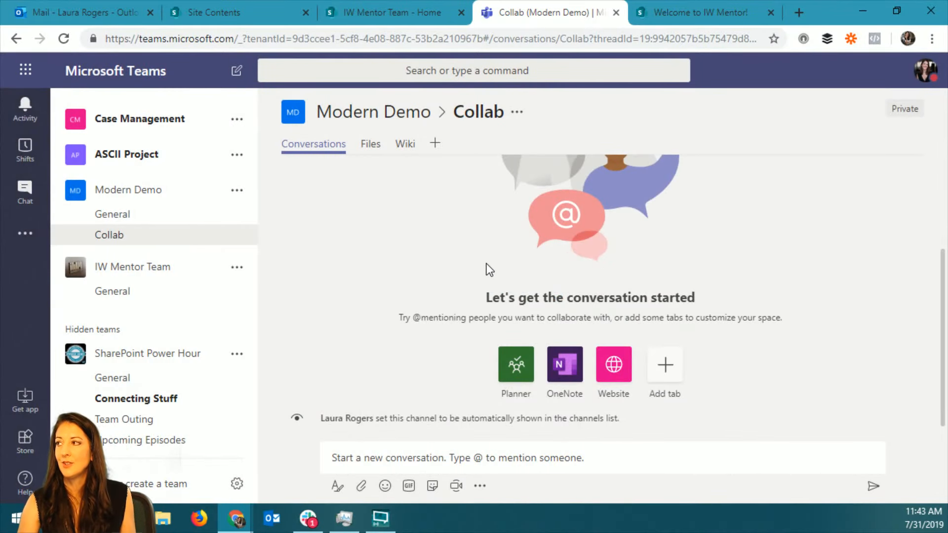
Open the Our Stats page from the IW Mentor Team site's Site Pages library and look over its connector web parts.
{"action": "left_click", "coordinate": [694, 10]}
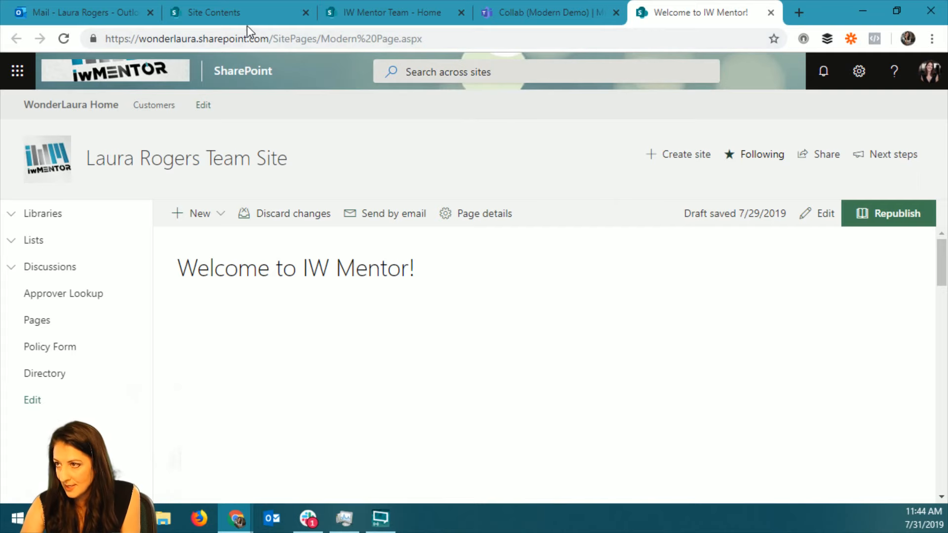
{"action": "left_click", "coordinate": [381, 15]}
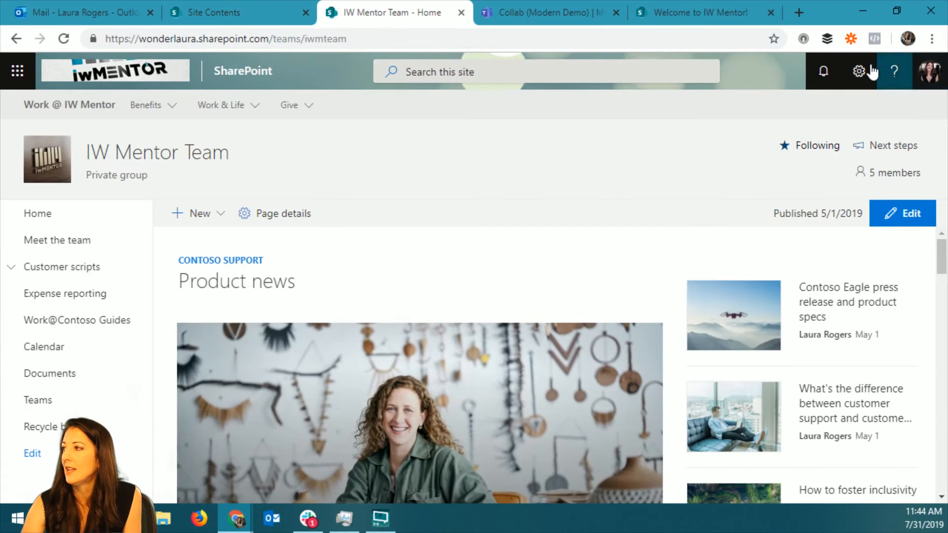
{"action": "left_click", "coordinate": [859, 70]}
{"action": "left_click", "coordinate": [771, 213]}
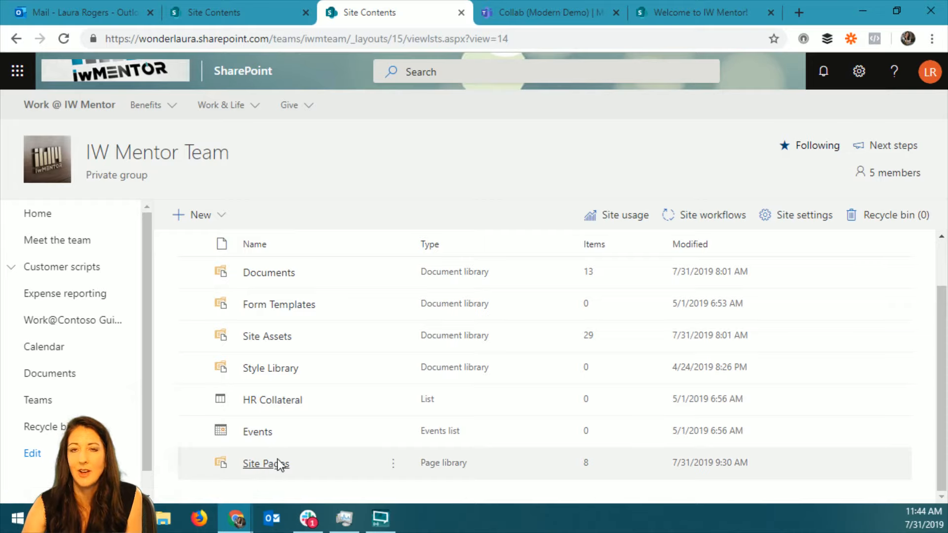
{"action": "left_click", "coordinate": [272, 464]}
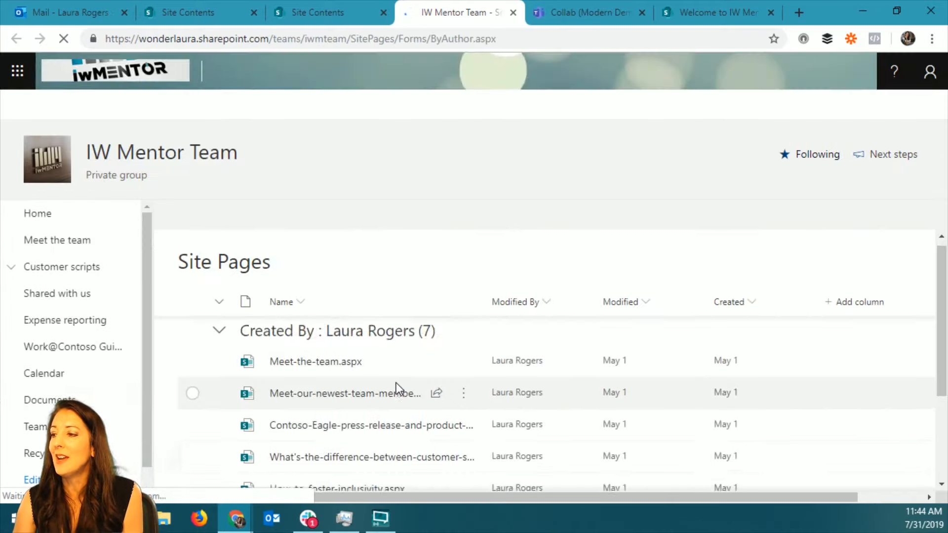
{"action": "scroll", "coordinate": [396, 384], "scroll_direction": "down", "scroll_amount": 3}
{"action": "left_click", "coordinate": [296, 414]}
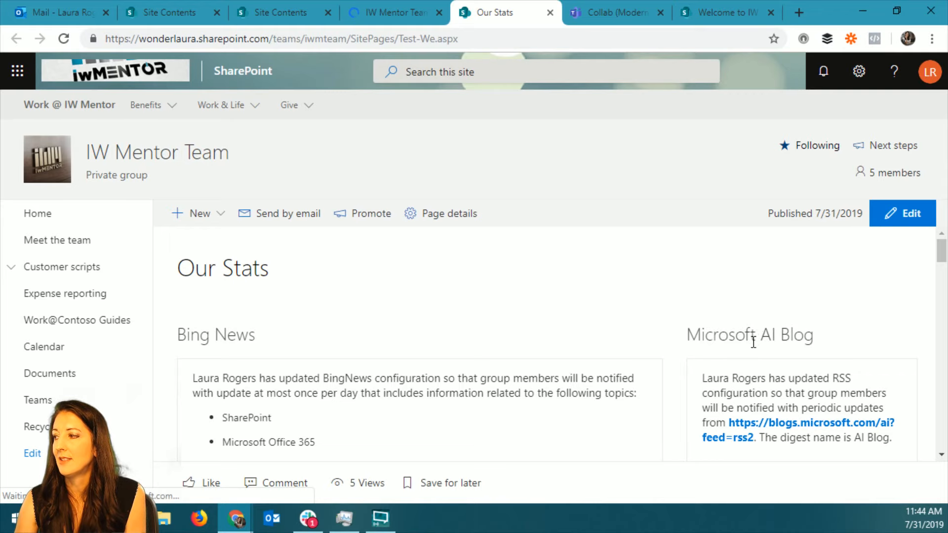
{"action": "scroll", "coordinate": [754, 342], "scroll_direction": "down", "scroll_amount": 3}
{"action": "scroll", "coordinate": [754, 342], "scroll_direction": "up", "scroll_amount": 3}
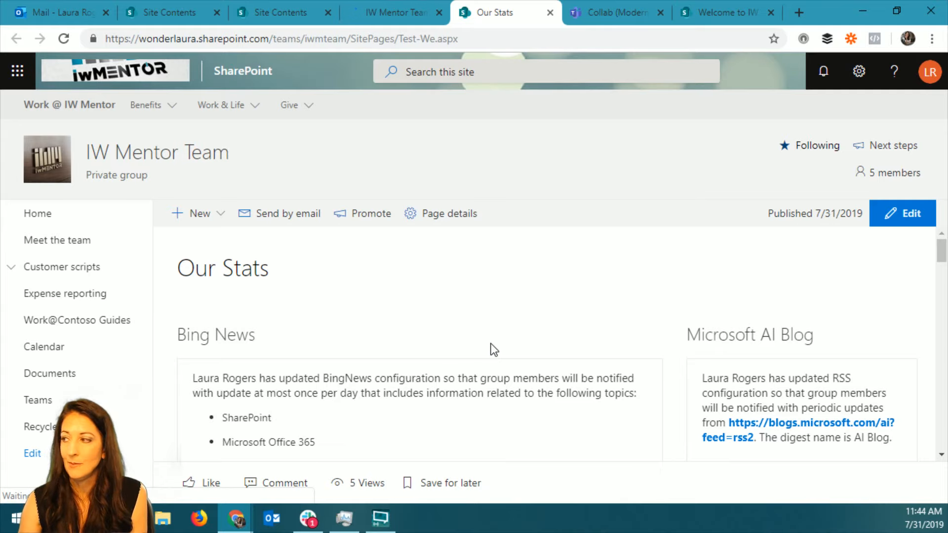
{"action": "mouse_move", "coordinate": [943, 253]}
{"action": "left_mouse_down"}
{"action": "mouse_move", "coordinate": [943, 322]}
{"action": "mouse_move", "coordinate": [940, 247]}
{"action": "left_mouse_up"}
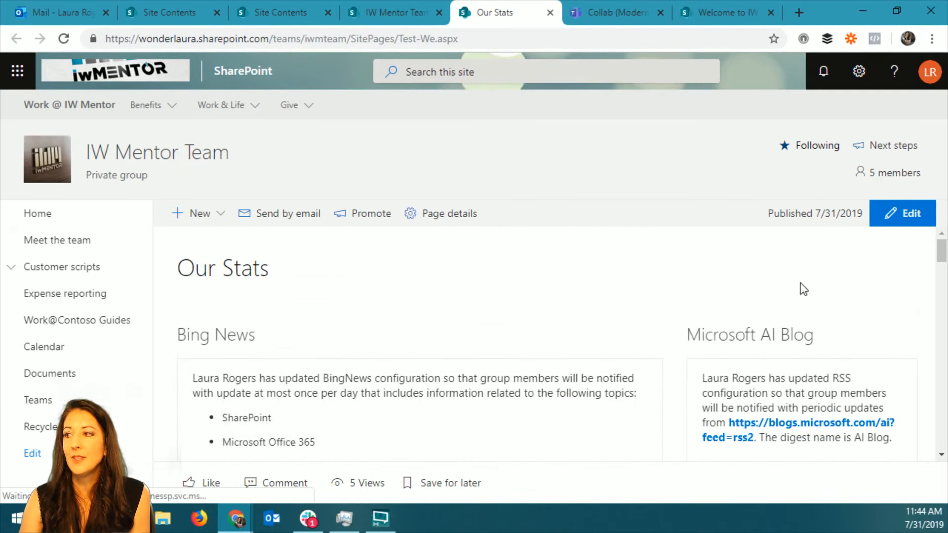
Put the Our Stats page into edit mode and add an Embed web part above Bing News in the first column.
{"action": "left_click", "coordinate": [915, 216]}
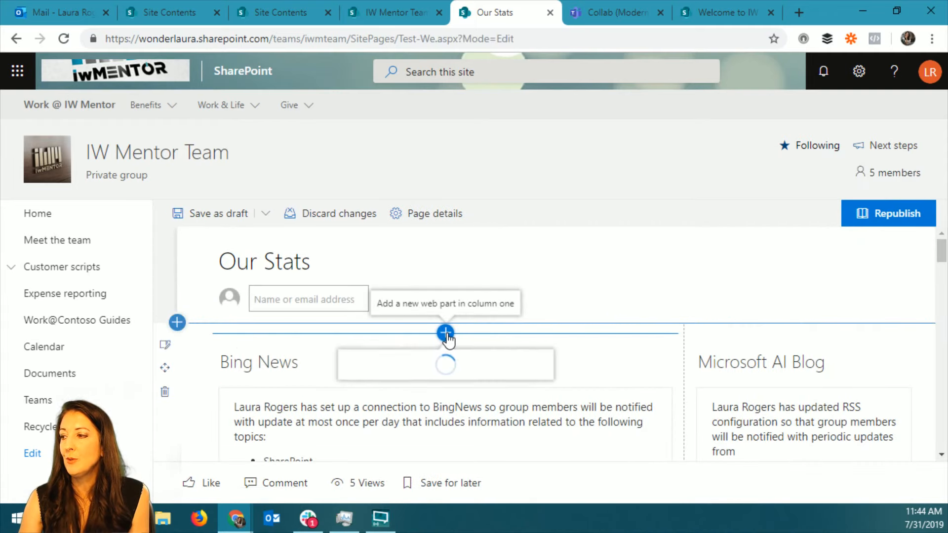
{"action": "left_click", "coordinate": [446, 333]}
{"action": "left_click", "coordinate": [448, 231]}
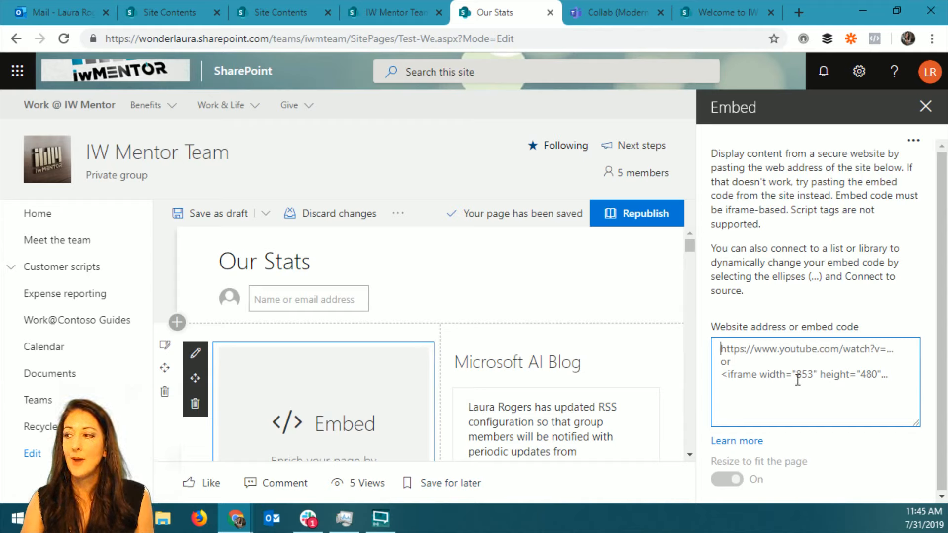
Add a Microsoft Forms web part above the Embed web part in the first column.
{"action": "left_click", "coordinate": [324, 334]}
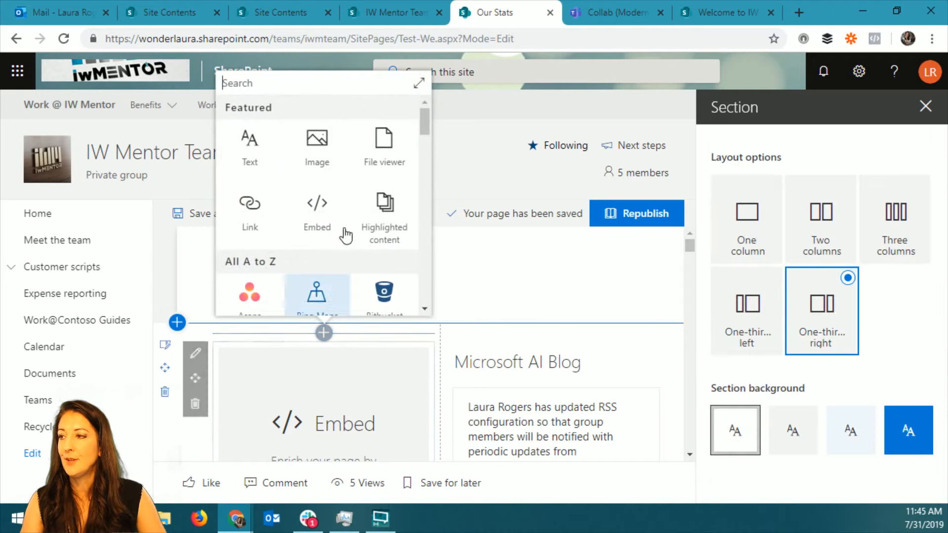
{"action": "type", "text": "form"}
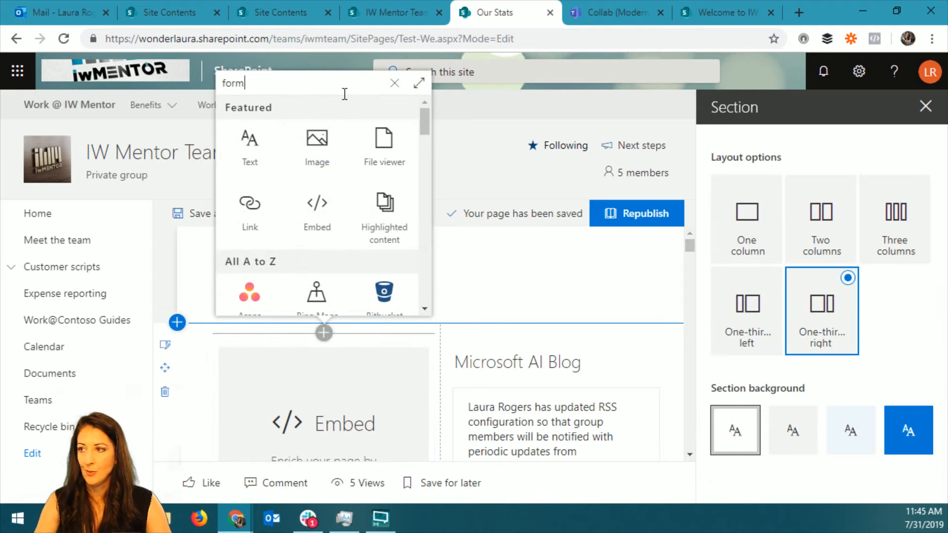
{"action": "left_click", "coordinate": [318, 247]}
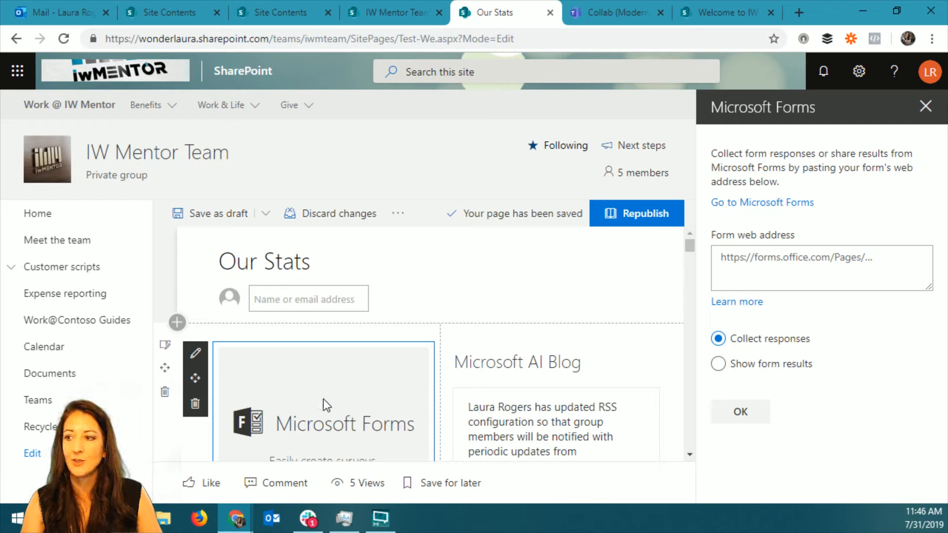
Add a Microsoft PowerApps (Preview) web part above the Microsoft Forms web part and close its properties without entering an app.
{"action": "left_click", "coordinate": [324, 332]}
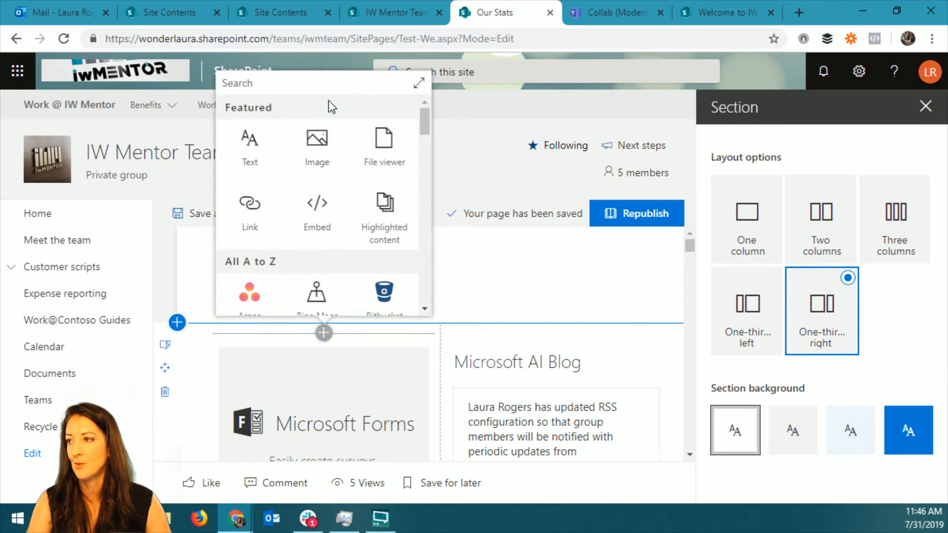
{"action": "type", "text": "powerapps"}
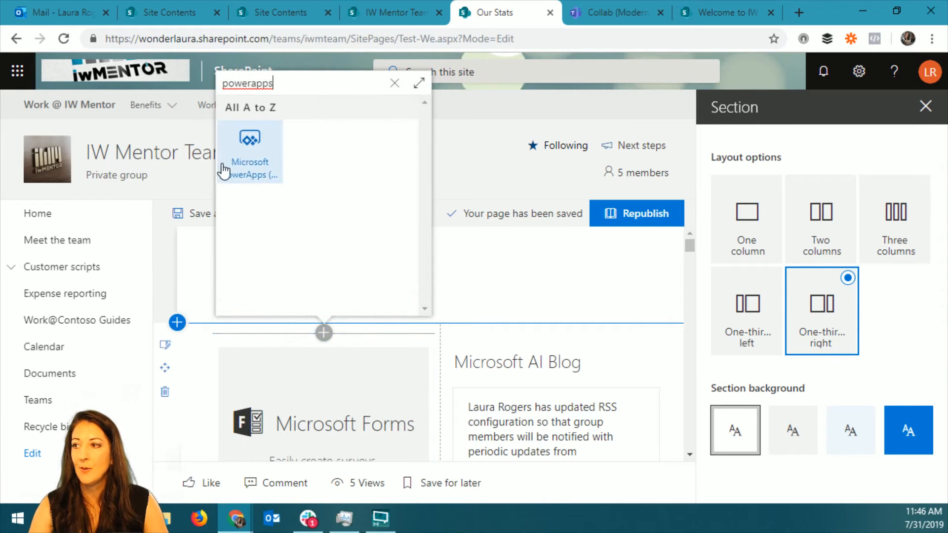
{"action": "left_click", "coordinate": [250, 144]}
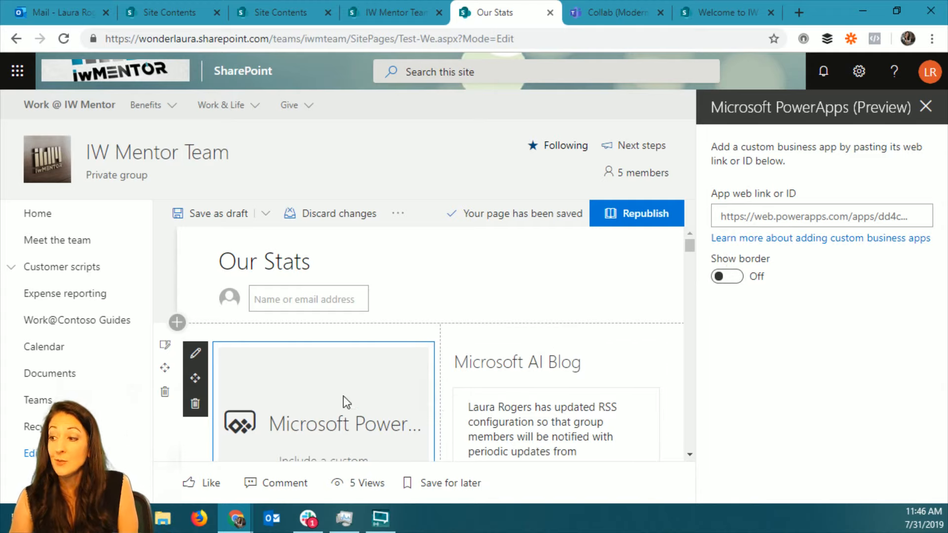
{"action": "scroll", "coordinate": [342, 396], "scroll_direction": "down", "scroll_amount": 3}
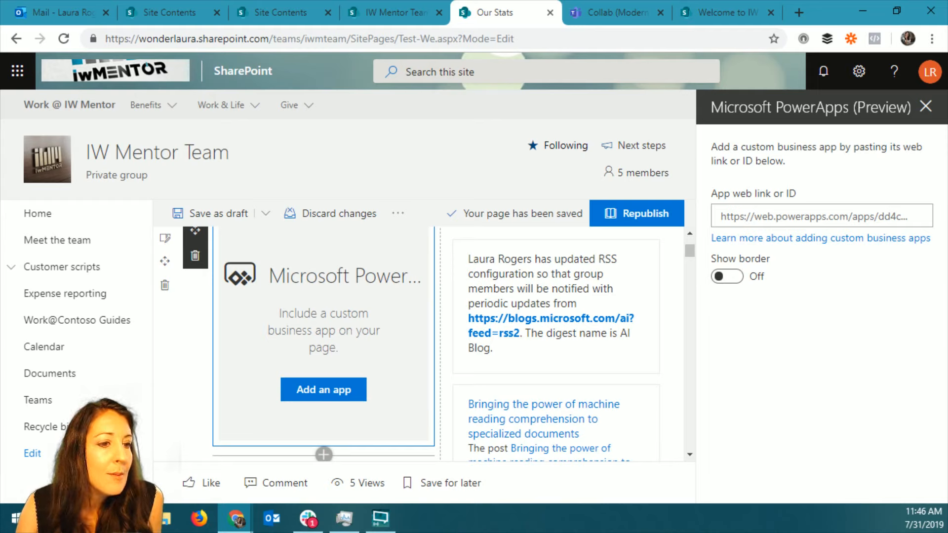
{"action": "key", "text": "alt+Tab"}
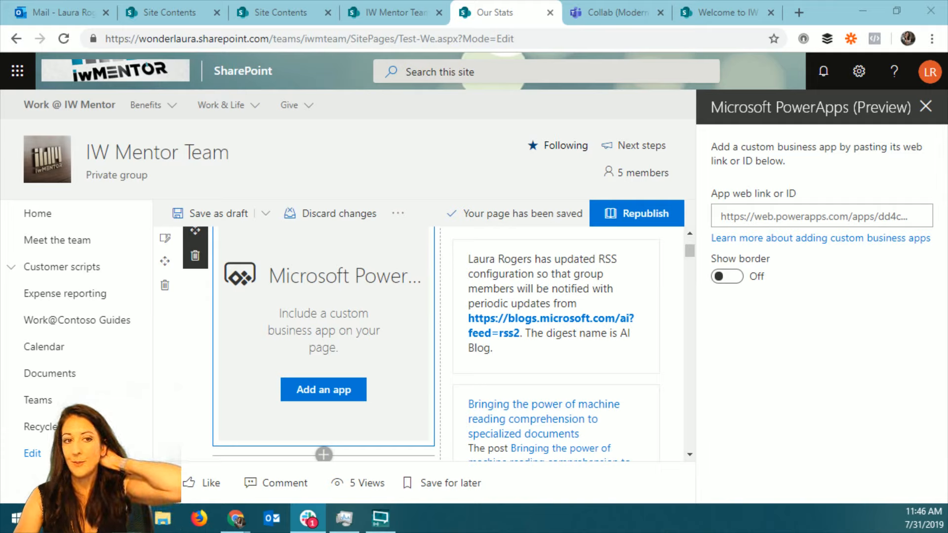
{"action": "left_click", "coordinate": [925, 107]}
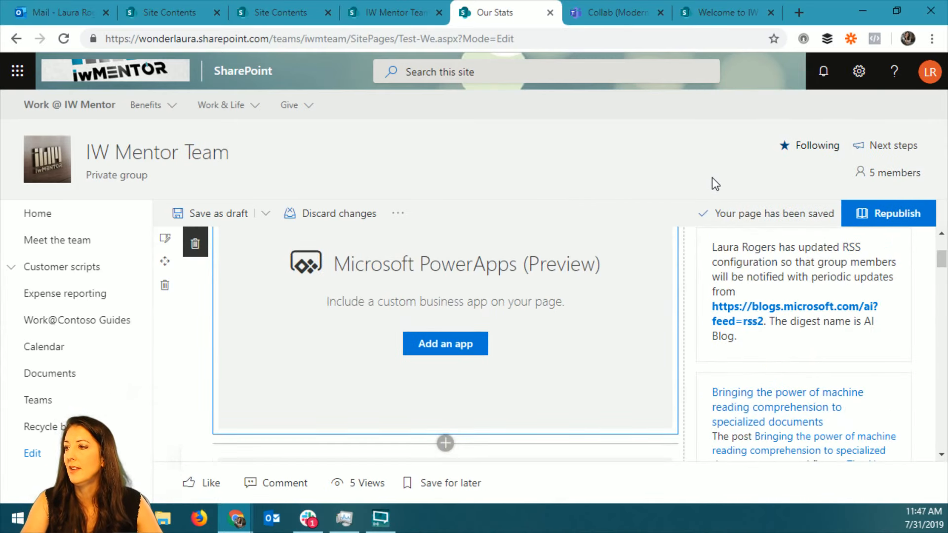
Check the site's settings options and the IW Mentor Team group membership, closing both without changes.
{"action": "left_click", "coordinate": [859, 75]}
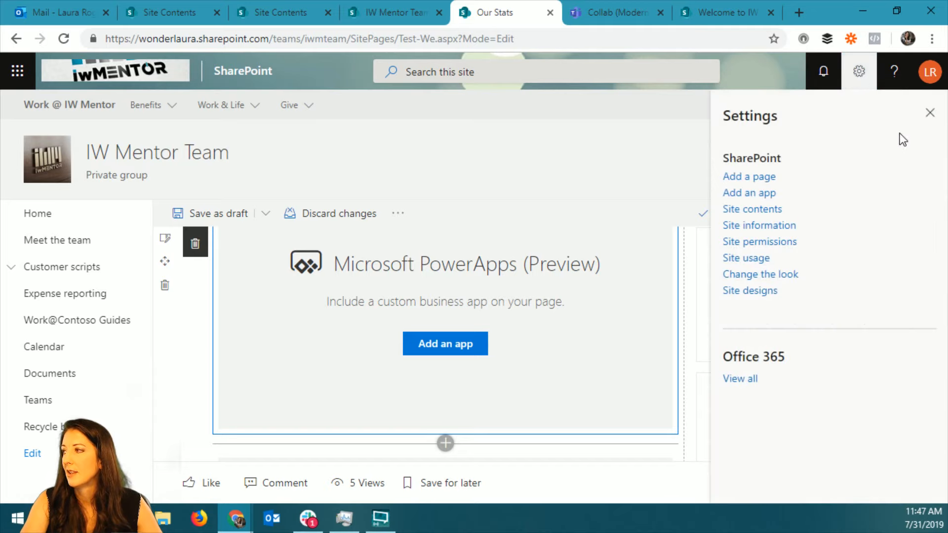
{"action": "left_click", "coordinate": [931, 113]}
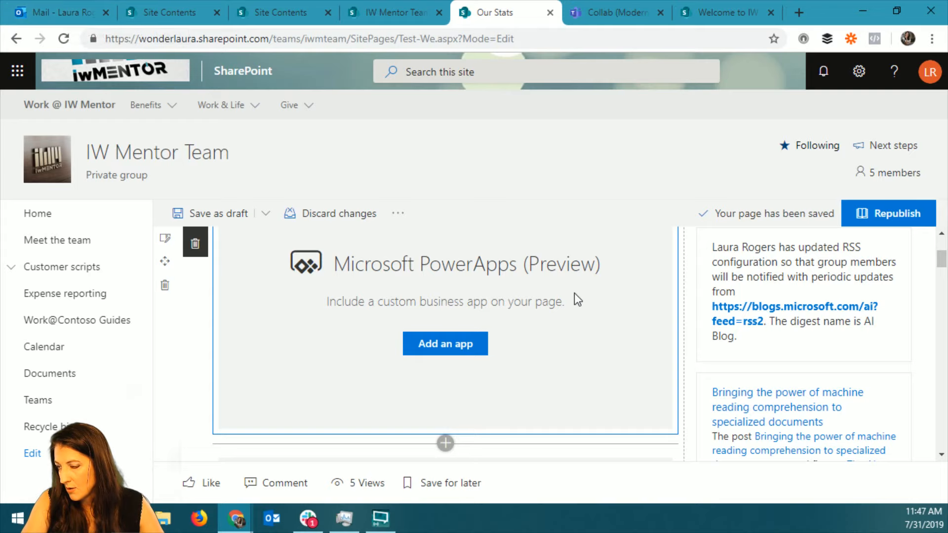
{"action": "scroll", "coordinate": [183, 341], "scroll_direction": "up", "scroll_amount": 3}
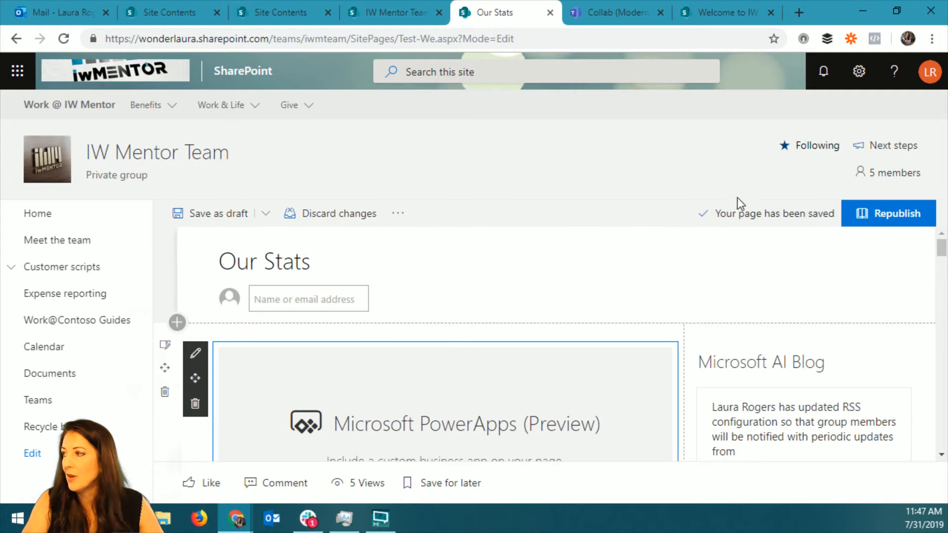
{"action": "left_click", "coordinate": [883, 179]}
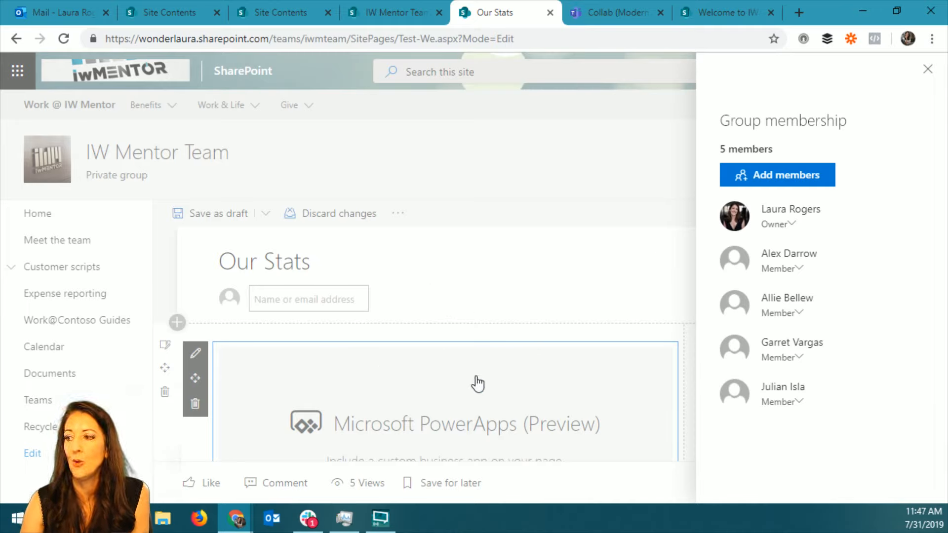
{"action": "left_click", "coordinate": [927, 69]}
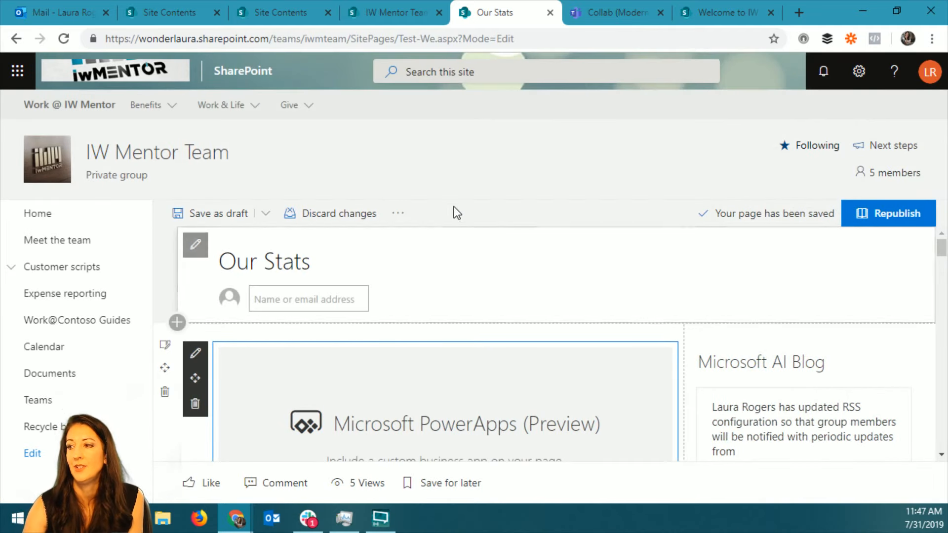
Switch to Microsoft Teams and examine the member permissions in the Modern Demo team's settings.
{"action": "left_click", "coordinate": [614, 16]}
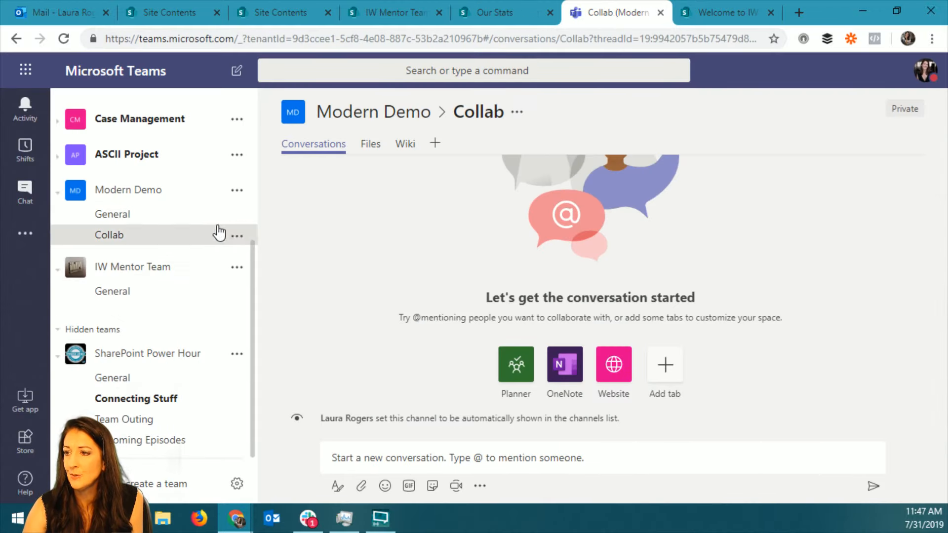
{"action": "left_click", "coordinate": [237, 190]}
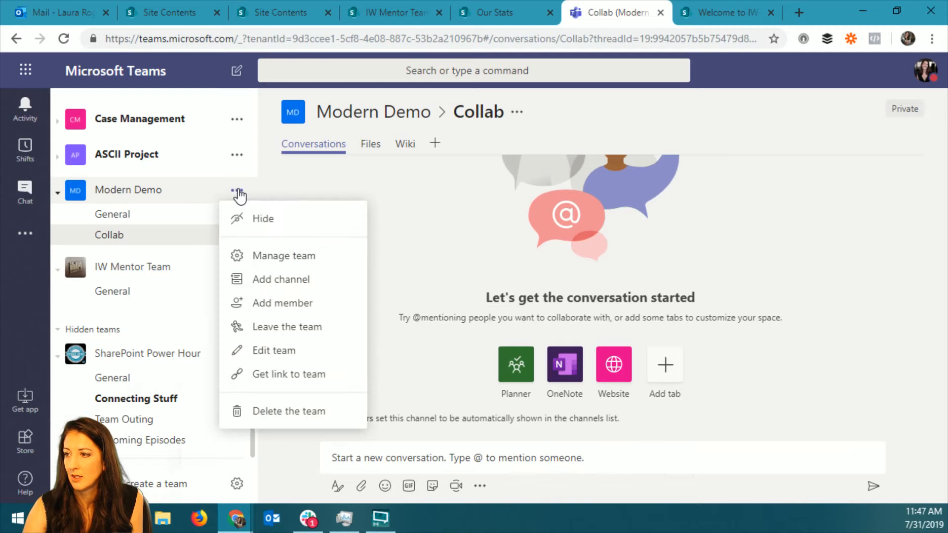
{"action": "left_click", "coordinate": [323, 262]}
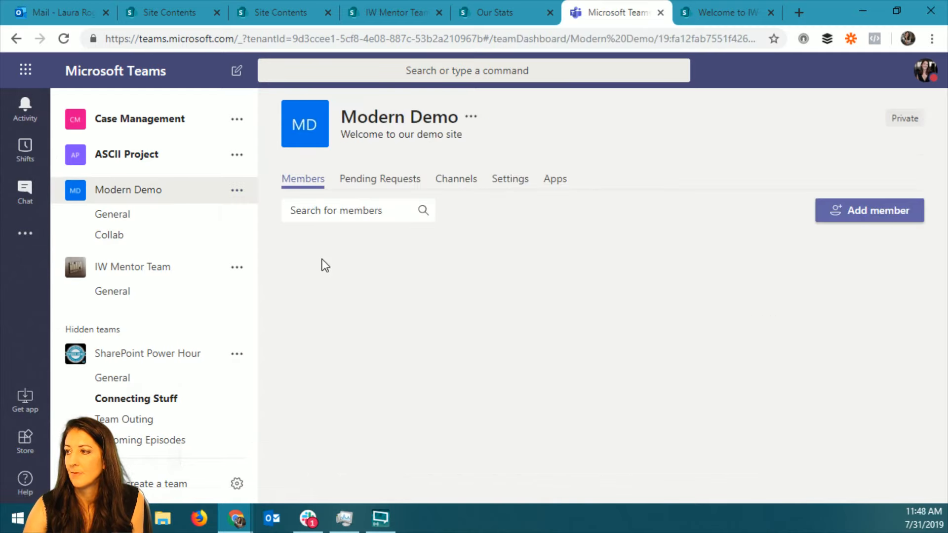
{"action": "left_click", "coordinate": [510, 181]}
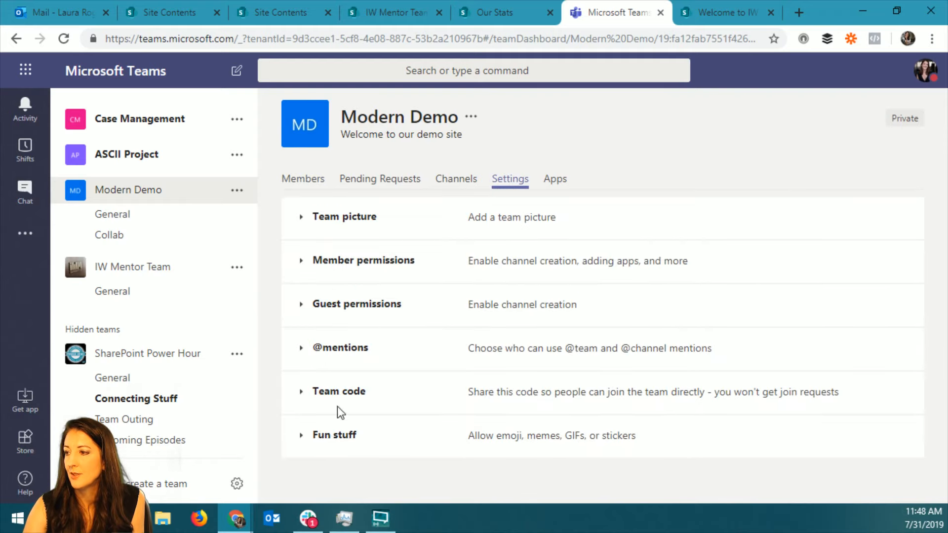
{"action": "left_click", "coordinate": [302, 260]}
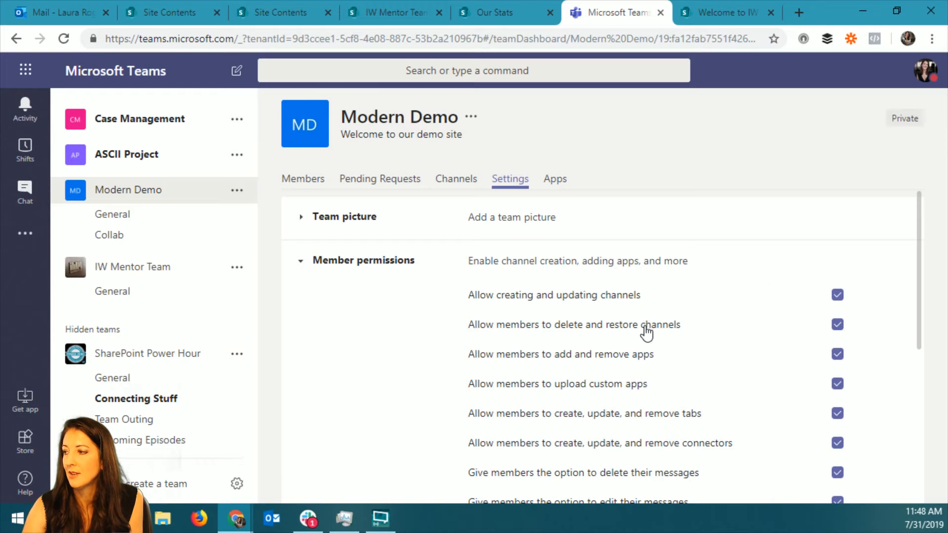
{"action": "scroll", "coordinate": [644, 335], "scroll_direction": "down", "scroll_amount": 1}
{"action": "scroll", "coordinate": [637, 316], "scroll_direction": "down", "scroll_amount": 1}
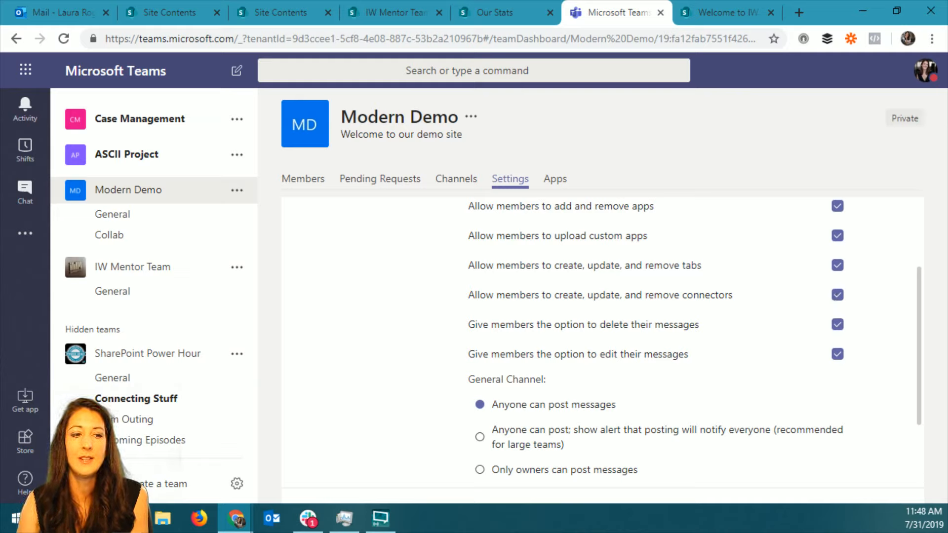
Review the Modern Demo team's member permissions for channels, apps, tabs, connectors and messages again.
{"action": "key", "text": "alt+Tab"}
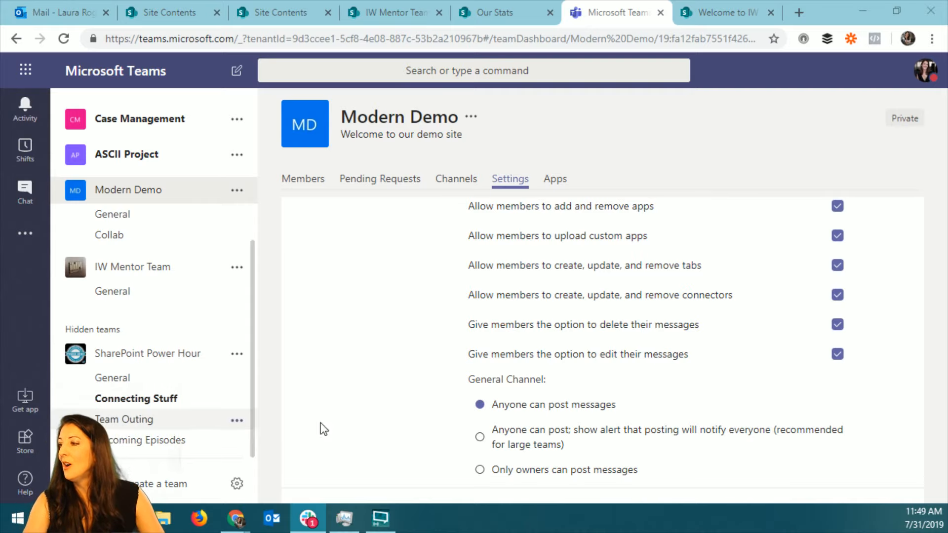
{"action": "scroll", "coordinate": [652, 400], "scroll_direction": "down", "scroll_amount": 2}
{"action": "scroll", "coordinate": [652, 390], "scroll_direction": "up", "scroll_amount": 5}
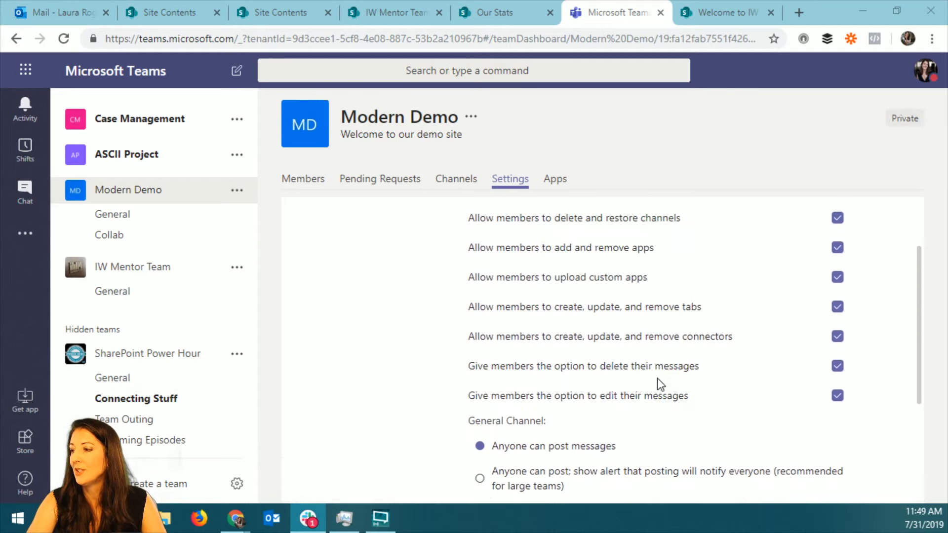
{"action": "scroll", "coordinate": [642, 382], "scroll_direction": "down", "scroll_amount": 2}
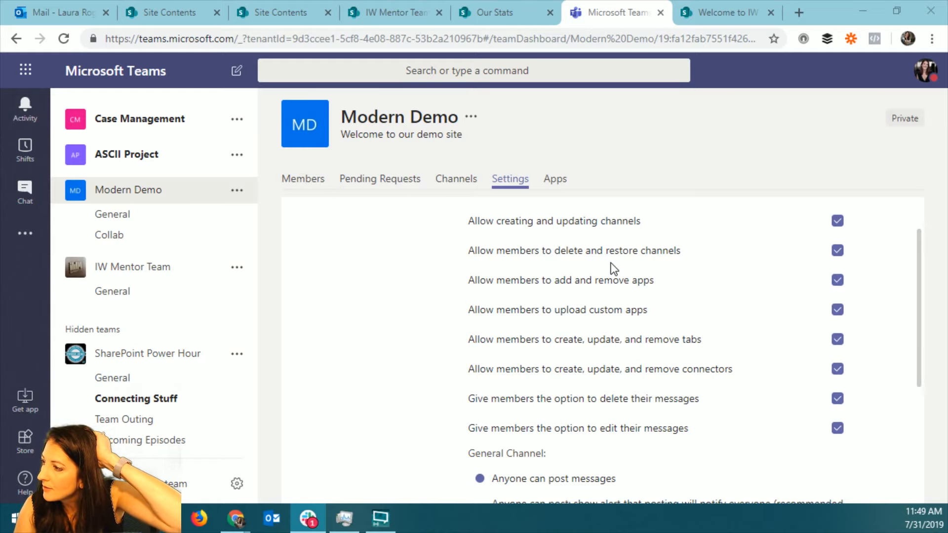
{"action": "scroll", "coordinate": [613, 269], "scroll_direction": "up", "scroll_amount": 2}
Open the app store from the Modern Demo team's apps and look through all available apps and the Bots category.
{"action": "left_click", "coordinate": [555, 180]}
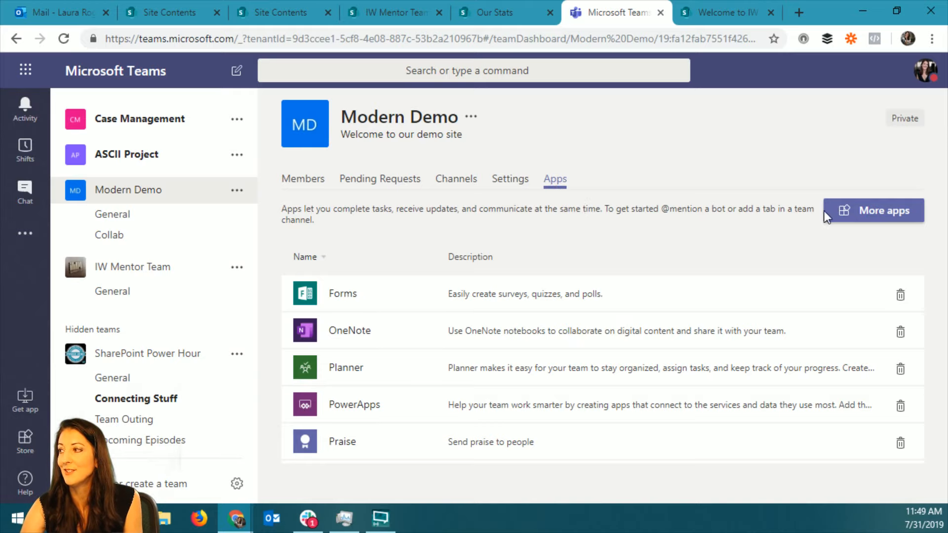
{"action": "left_click", "coordinate": [846, 212]}
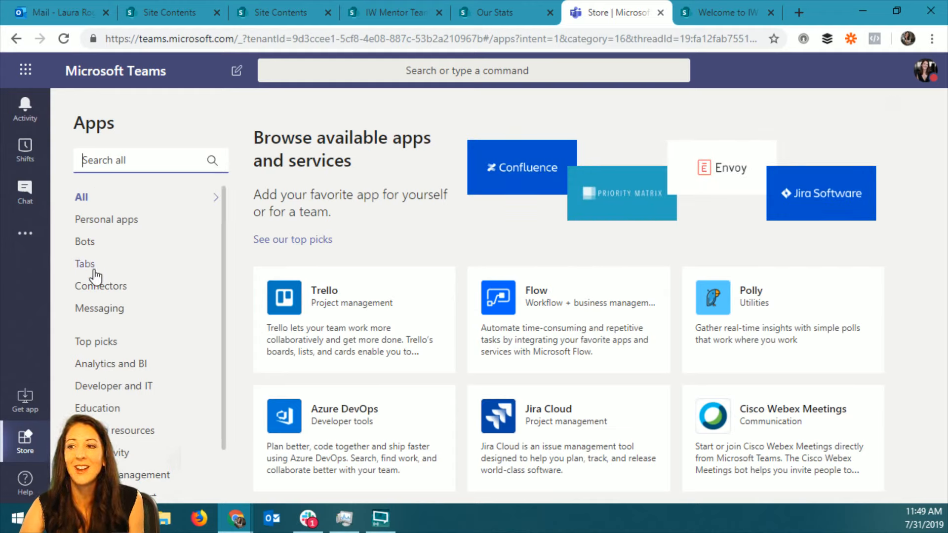
{"action": "scroll", "coordinate": [455, 260], "scroll_direction": "down", "scroll_amount": 10}
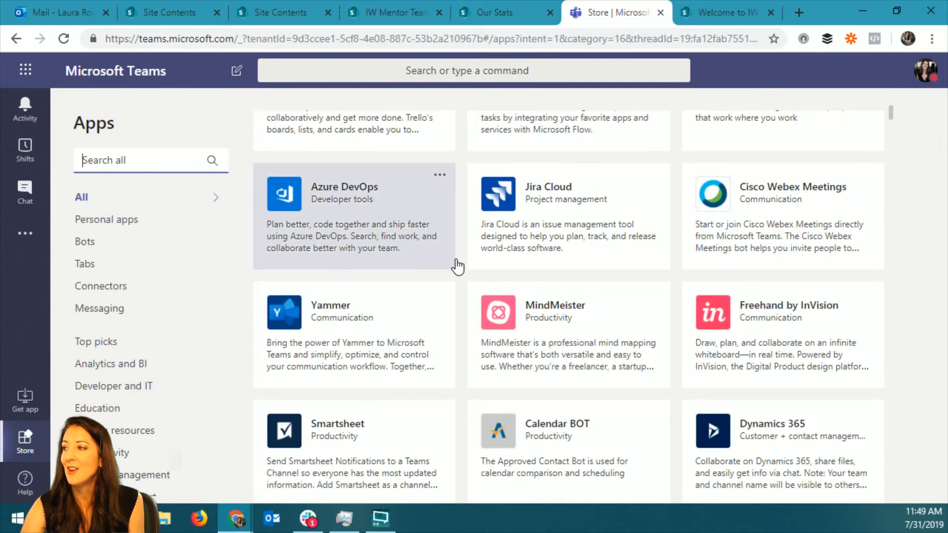
{"action": "scroll", "coordinate": [457, 266], "scroll_direction": "down", "scroll_amount": 15}
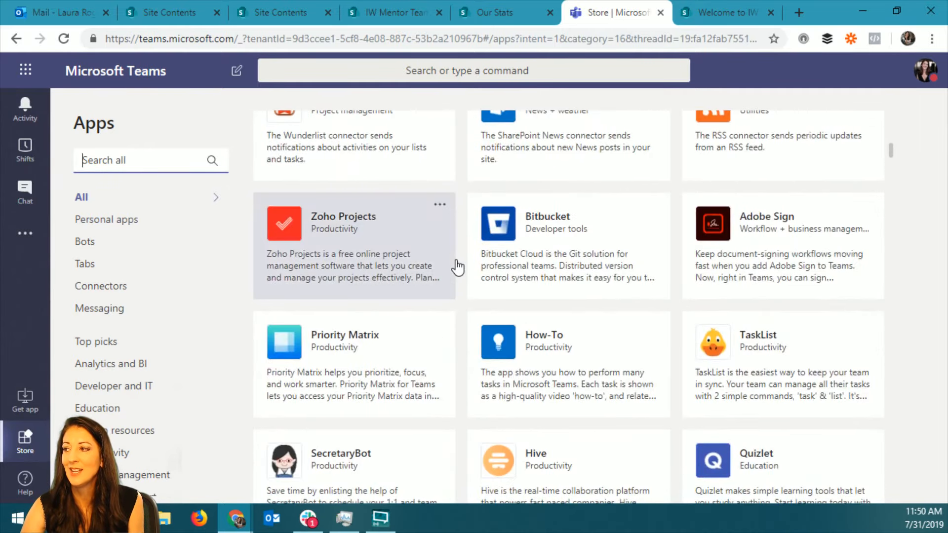
{"action": "scroll", "coordinate": [455, 260], "scroll_direction": "up", "scroll_amount": 20}
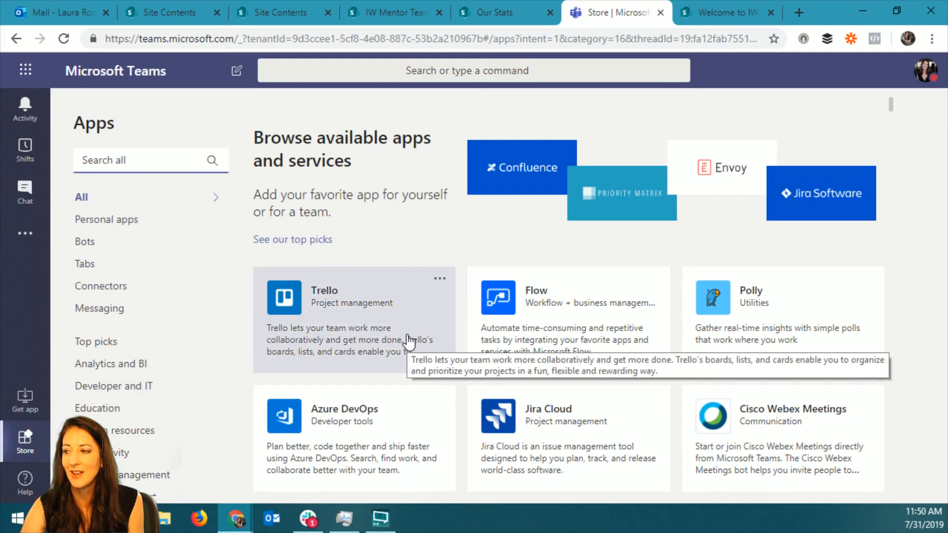
{"action": "scroll", "coordinate": [409, 341], "scroll_direction": "down", "scroll_amount": 3}
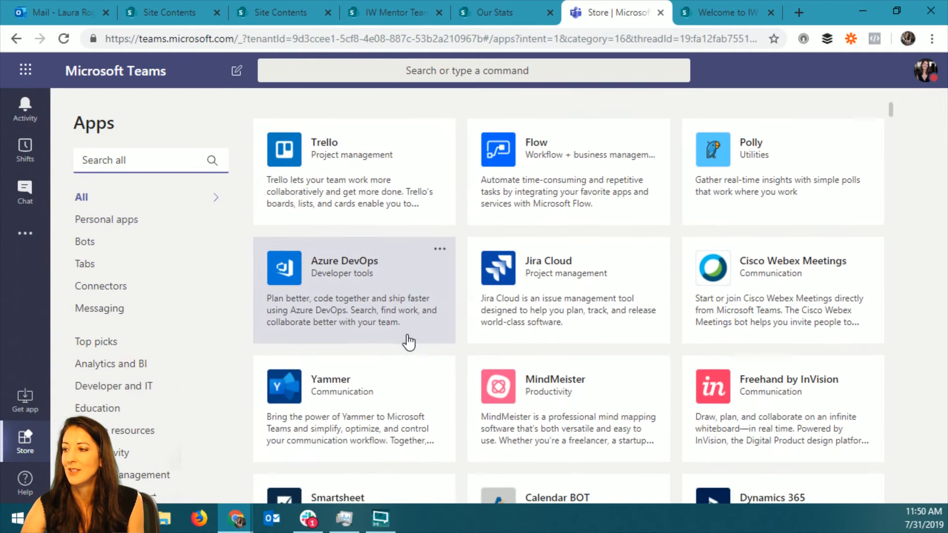
{"action": "scroll", "coordinate": [409, 341], "scroll_direction": "down", "scroll_amount": 5}
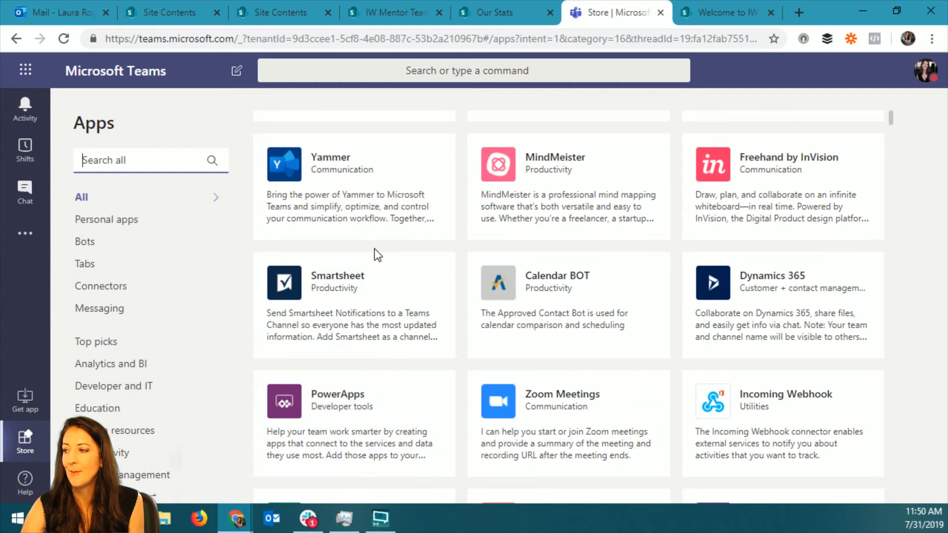
{"action": "scroll", "coordinate": [306, 309], "scroll_direction": "up", "scroll_amount": 8}
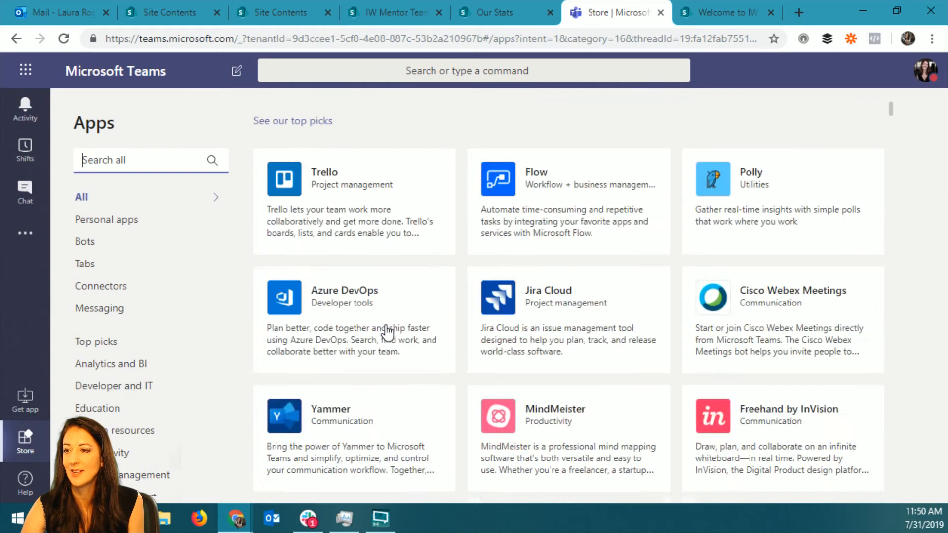
{"action": "left_click", "coordinate": [88, 244]}
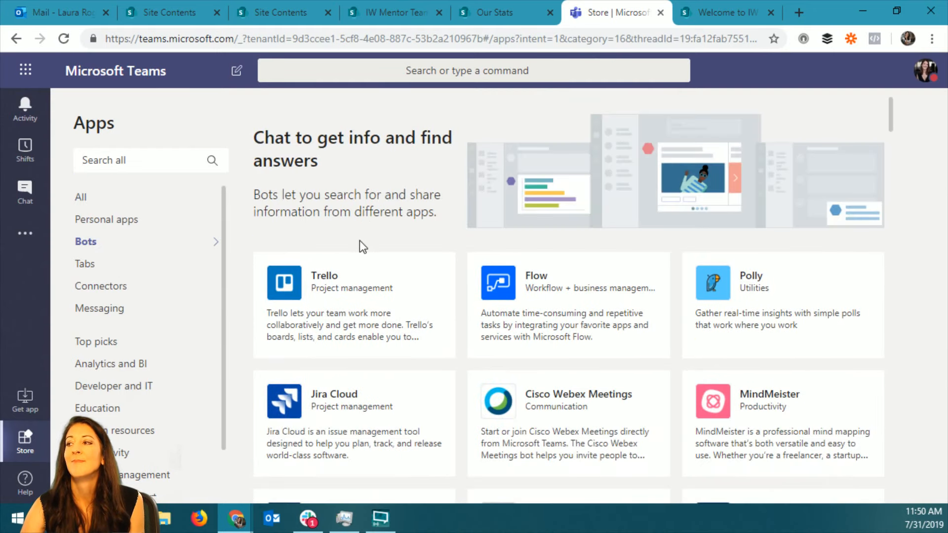
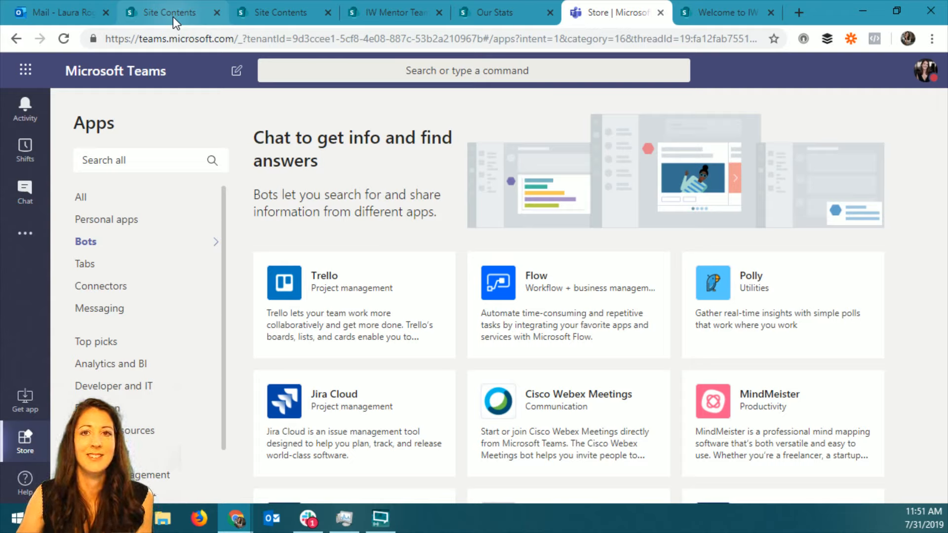
Leave the app store for the teams list and open the General channel of the Modern Demo team.
{"action": "left_click", "coordinate": [25, 108]}
{"action": "left_click", "coordinate": [25, 193]}
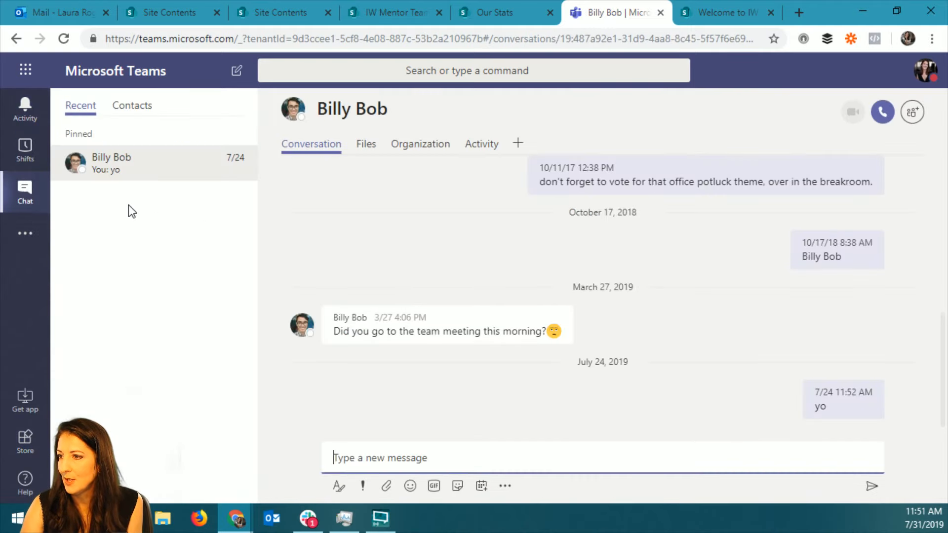
{"action": "left_click", "coordinate": [25, 233]}
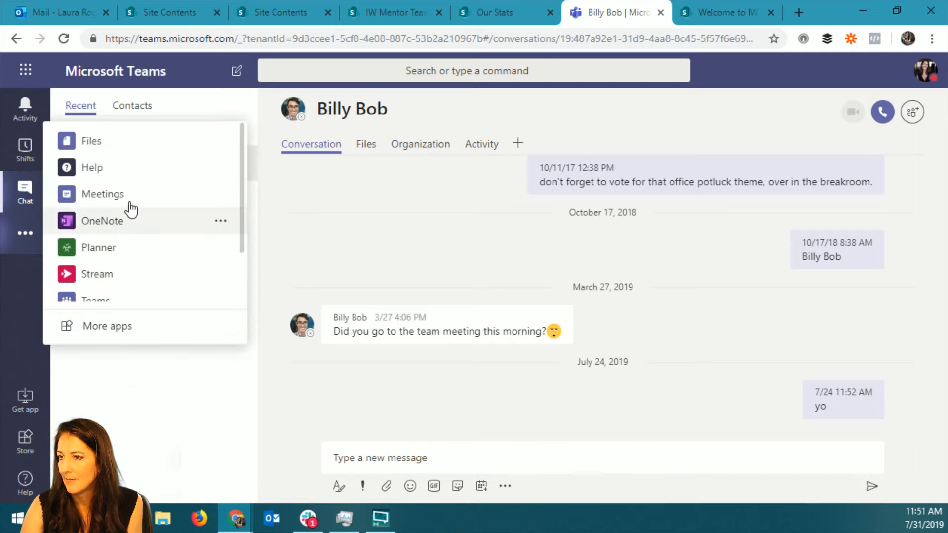
{"action": "scroll", "coordinate": [141, 213], "scroll_direction": "down", "scroll_amount": 2}
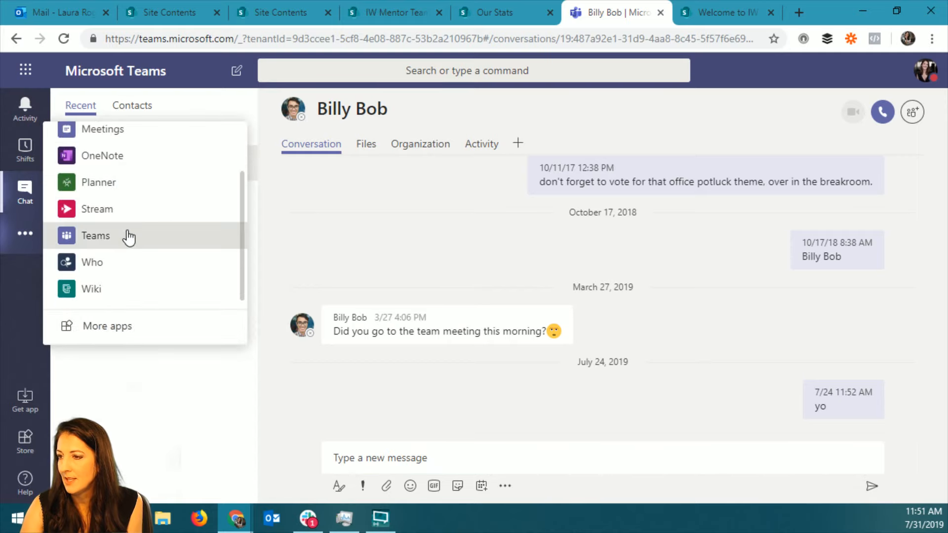
{"action": "left_click", "coordinate": [129, 236]}
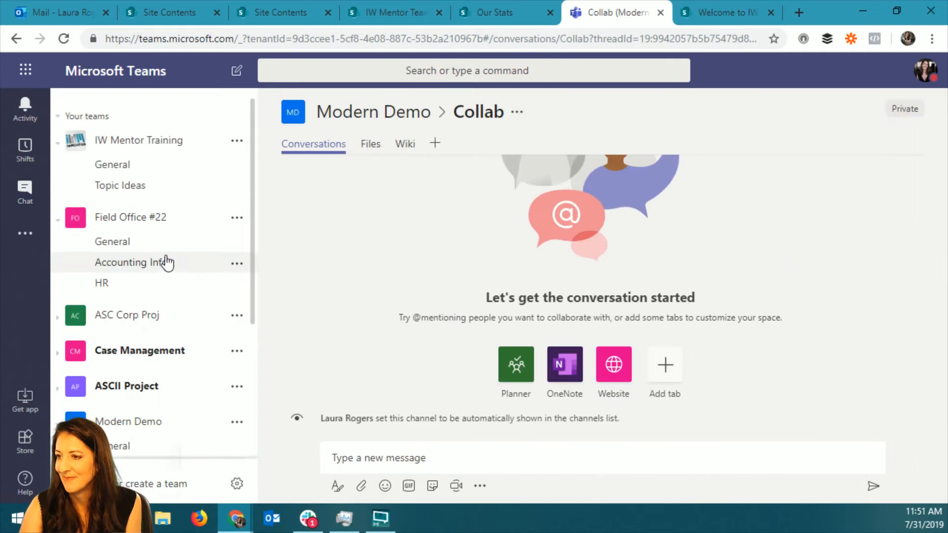
{"action": "scroll", "coordinate": [148, 355], "scroll_direction": "down", "scroll_amount": 5}
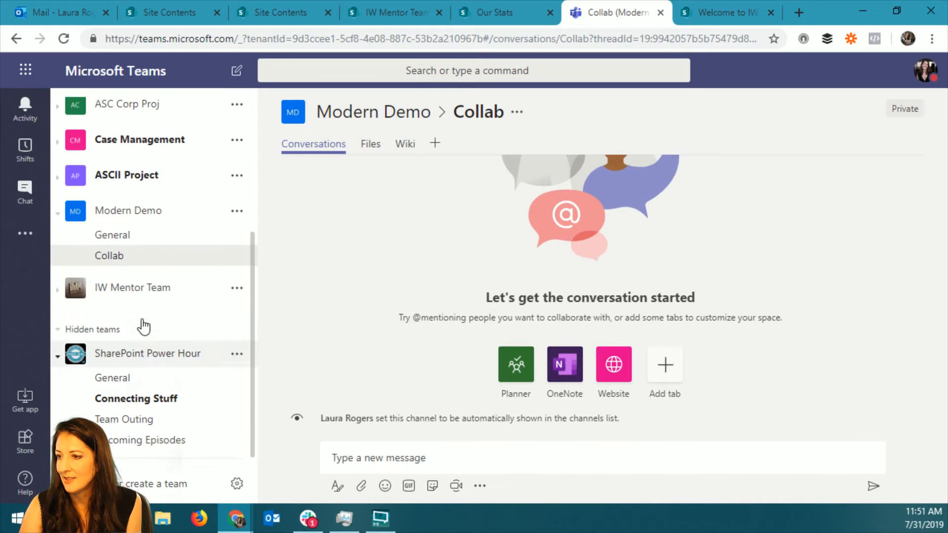
{"action": "left_click", "coordinate": [130, 237]}
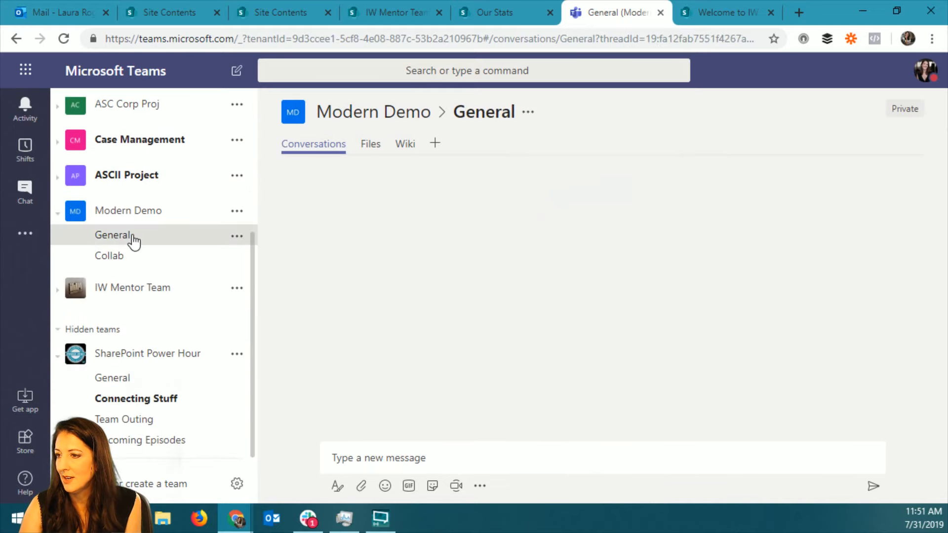
Look through the connectors offered for the Modern Demo team's General channel and close the list without adding any.
{"action": "left_click", "coordinate": [236, 238]}
{"action": "left_click", "coordinate": [265, 344]}
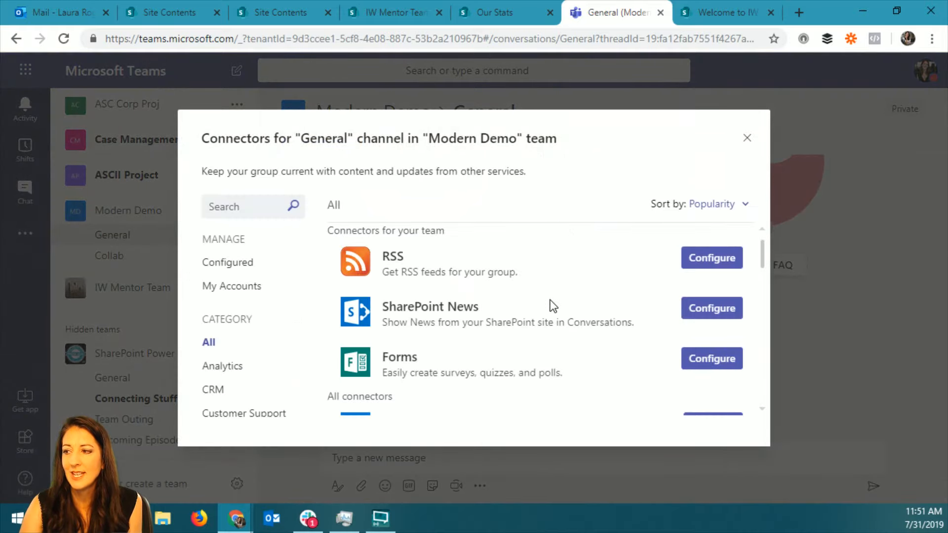
{"action": "scroll", "coordinate": [461, 267], "scroll_direction": "down", "scroll_amount": 8}
{"action": "scroll", "coordinate": [463, 264], "scroll_direction": "down", "scroll_amount": 5}
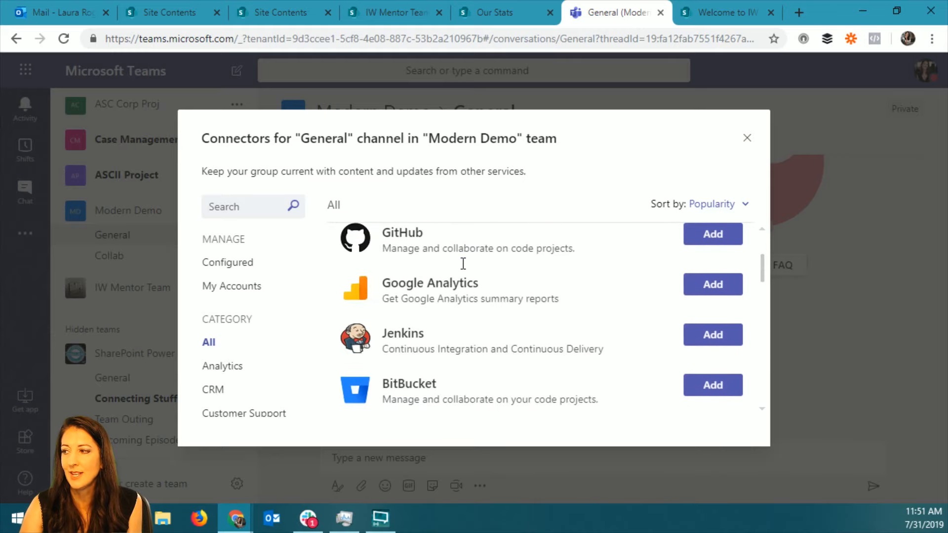
{"action": "left_click_drag", "start_coordinate": [762, 276], "coordinate": [758, 243]}
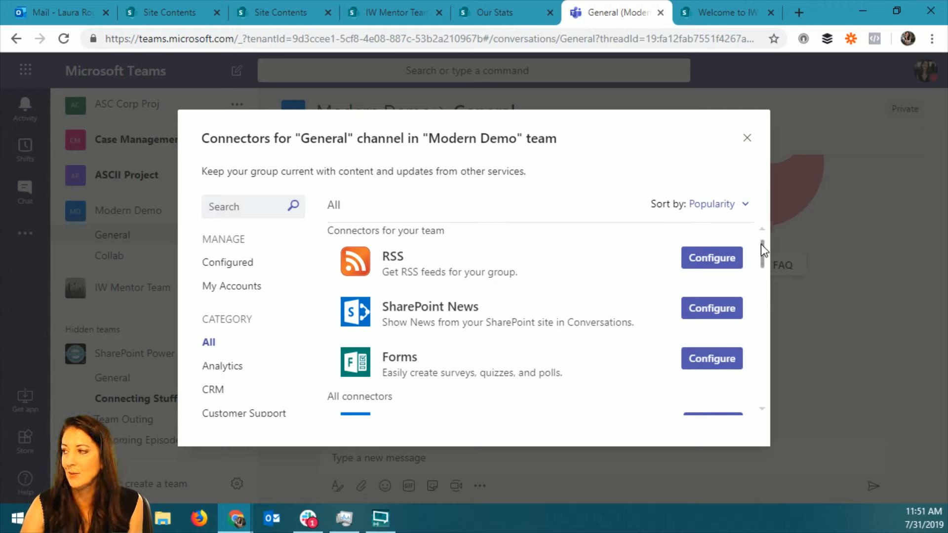
{"action": "mouse_move", "coordinate": [761, 244]}
{"action": "left_mouse_down"}
{"action": "mouse_move", "coordinate": [762, 254]}
{"action": "mouse_move", "coordinate": [762, 231]}
{"action": "left_mouse_up"}
{"action": "left_click", "coordinate": [746, 138]}
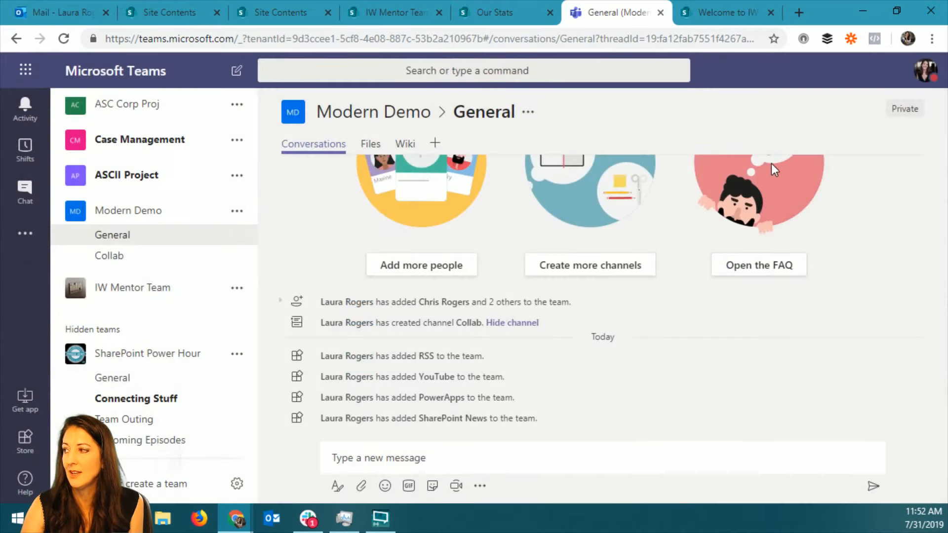
Open the management page of the Modern Demo team and review the full list of its apps.
{"action": "left_click", "coordinate": [237, 212]}
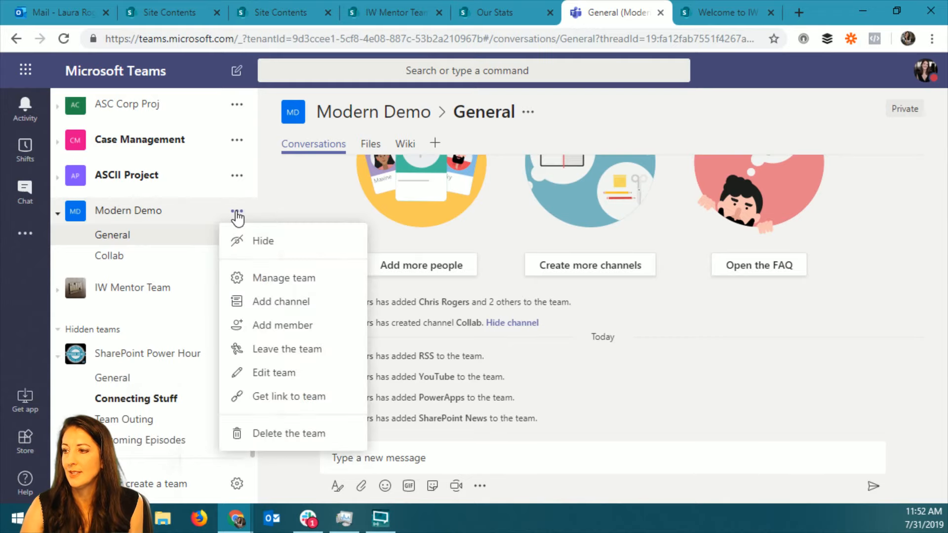
{"action": "left_click", "coordinate": [279, 278]}
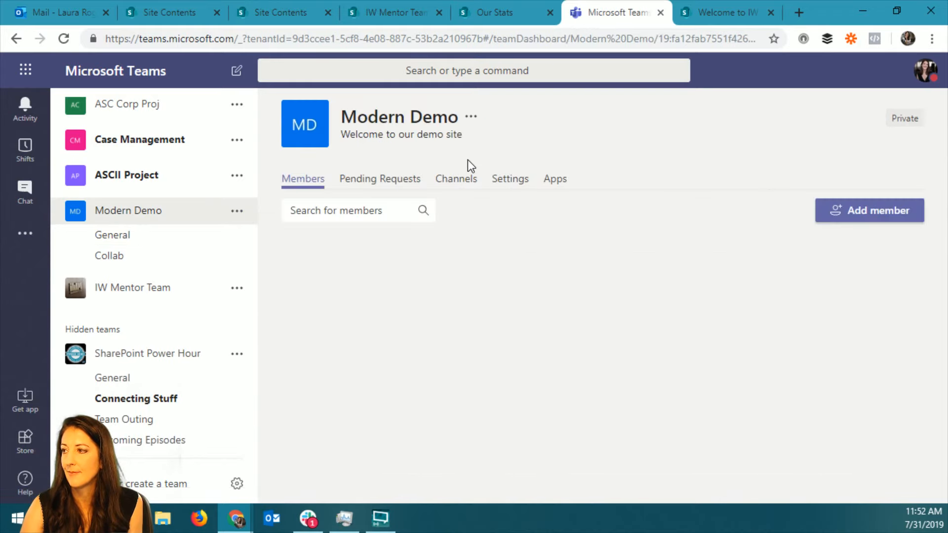
{"action": "left_click", "coordinate": [555, 183]}
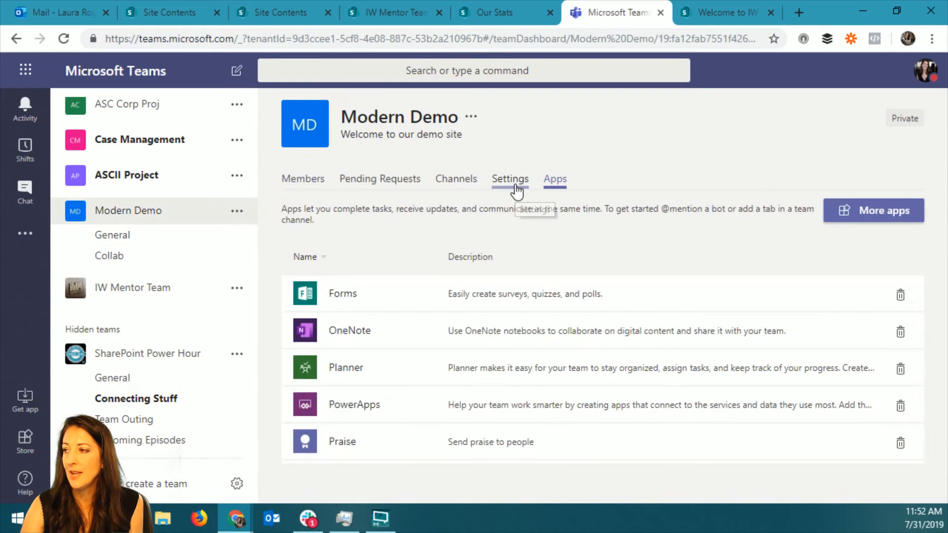
{"action": "left_click", "coordinate": [514, 182]}
{"action": "left_click", "coordinate": [555, 179]}
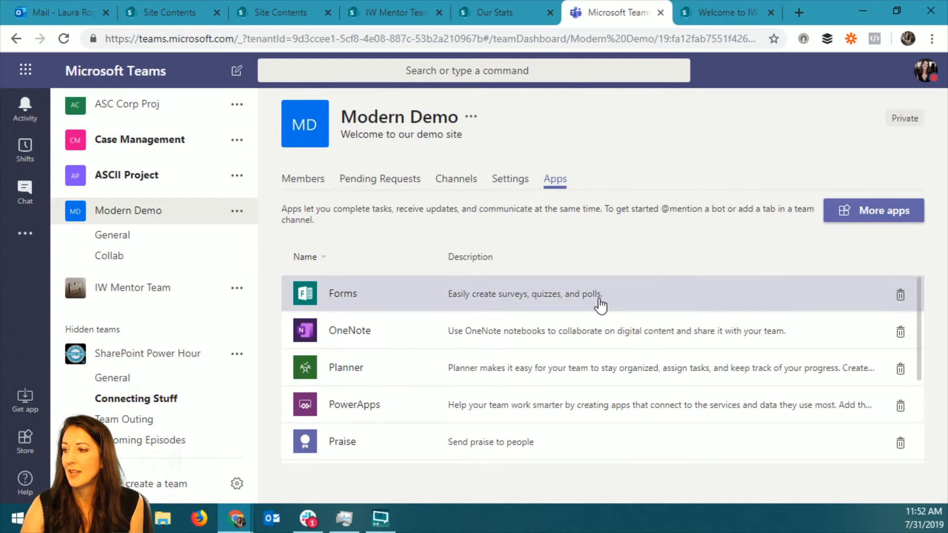
{"action": "scroll", "coordinate": [601, 306], "scroll_direction": "down", "scroll_amount": 3}
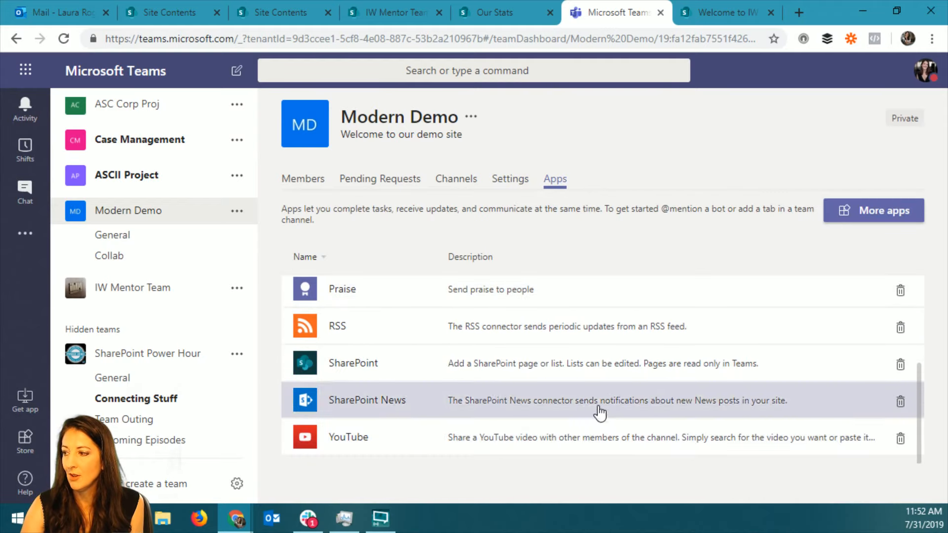
{"action": "scroll", "coordinate": [600, 413], "scroll_direction": "up", "scroll_amount": 3}
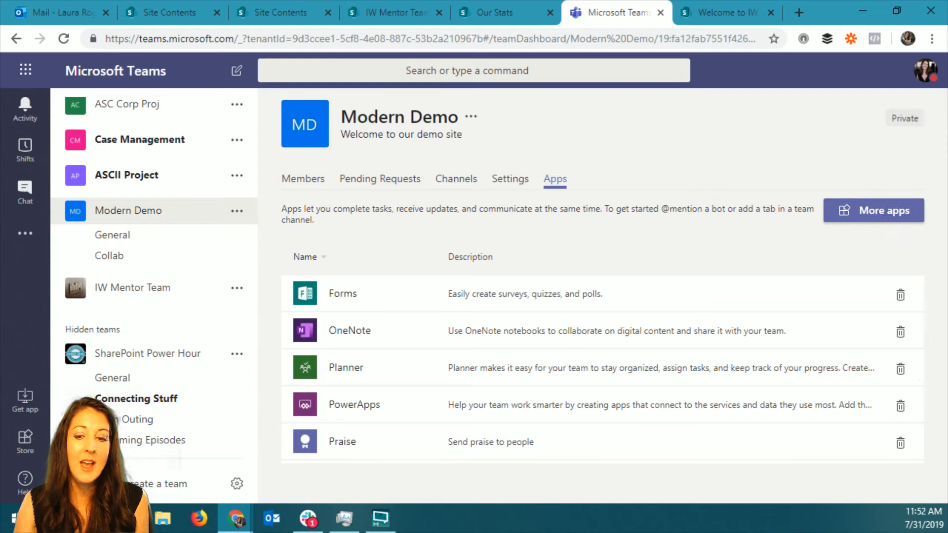
Switch to the SharePoint admin center, view the site types offered for a new active site, and close without creating one.
{"action": "key", "text": "alt+Tab"}
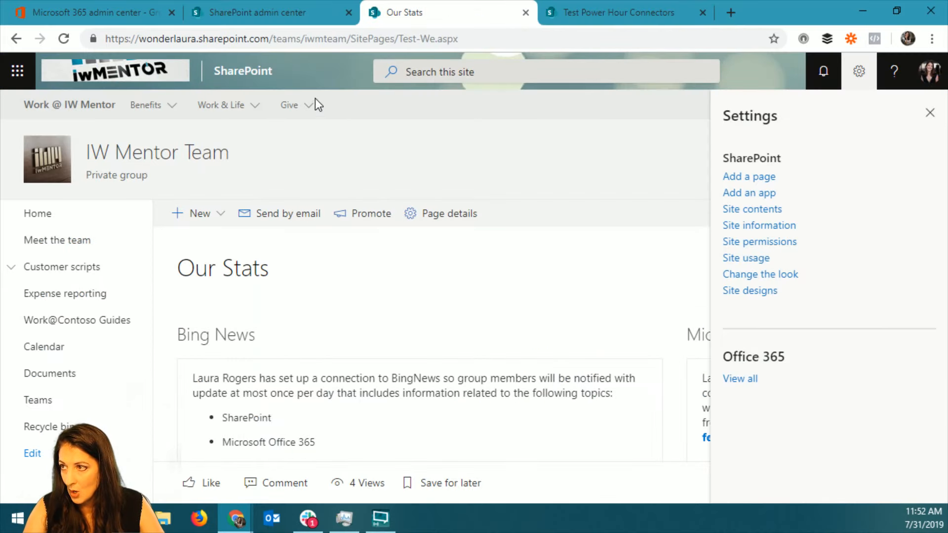
{"action": "left_click", "coordinate": [287, 14]}
{"action": "left_click", "coordinate": [62, 154]}
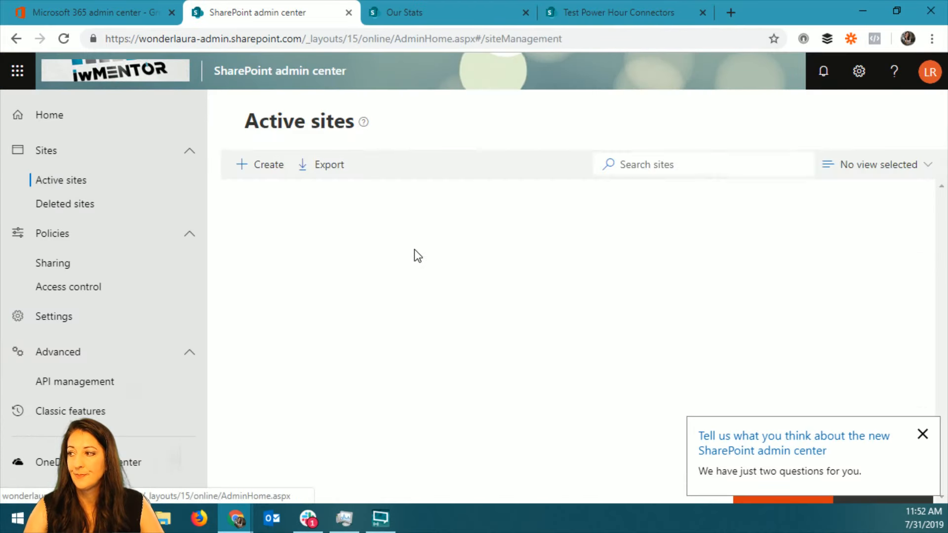
{"action": "left_click", "coordinate": [923, 435]}
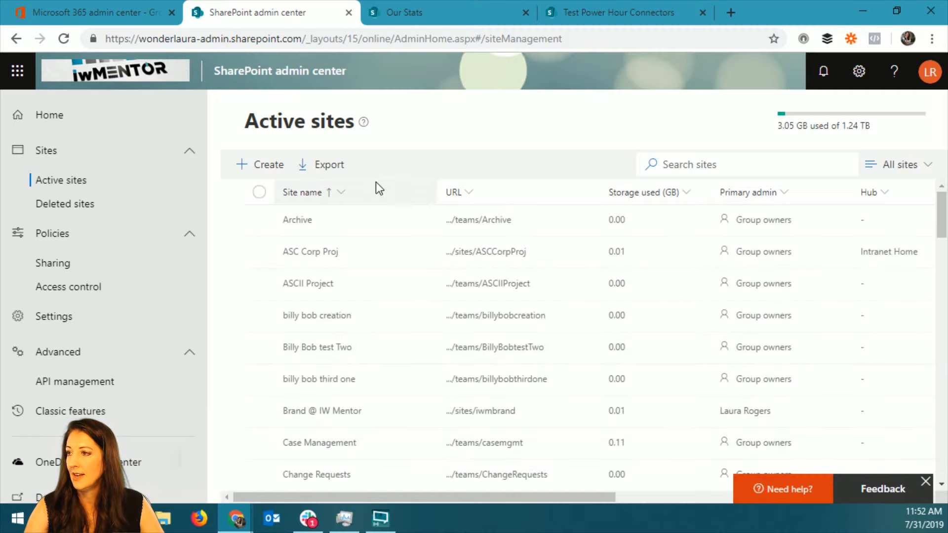
{"action": "left_click", "coordinate": [267, 168]}
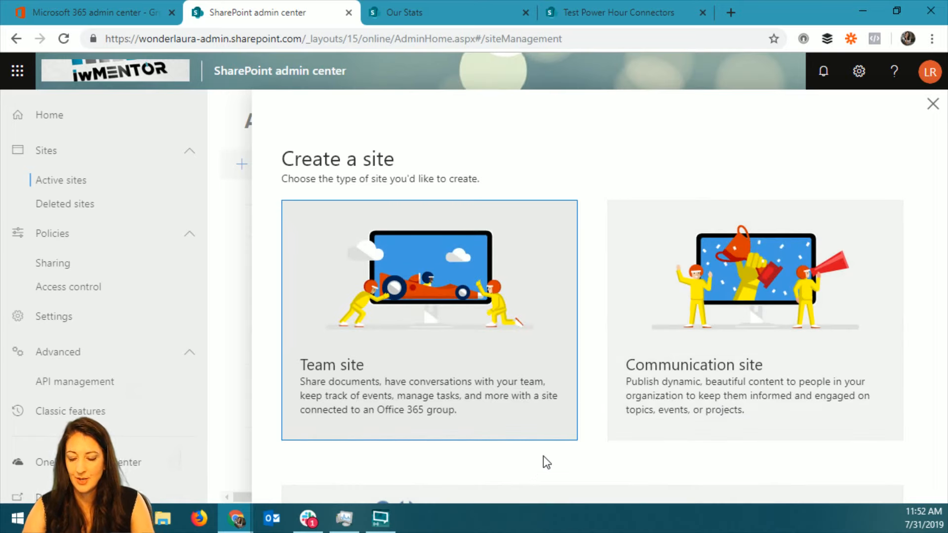
{"action": "key", "text": "F11"}
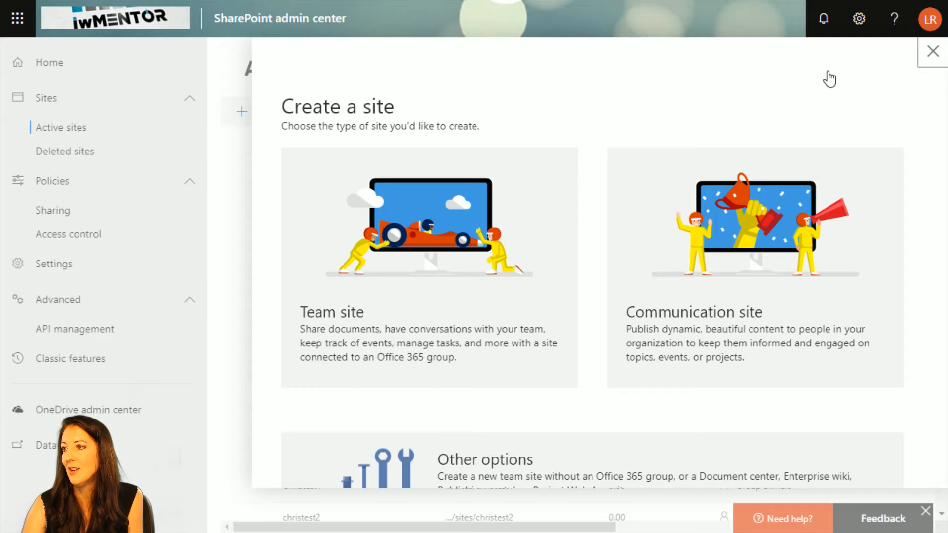
{"action": "left_click", "coordinate": [933, 51]}
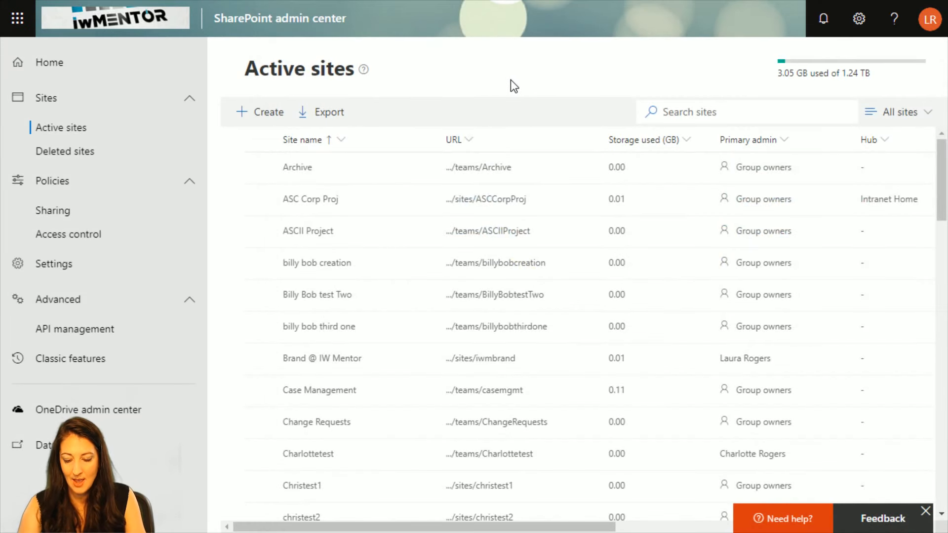
{"action": "key", "text": "F11"}
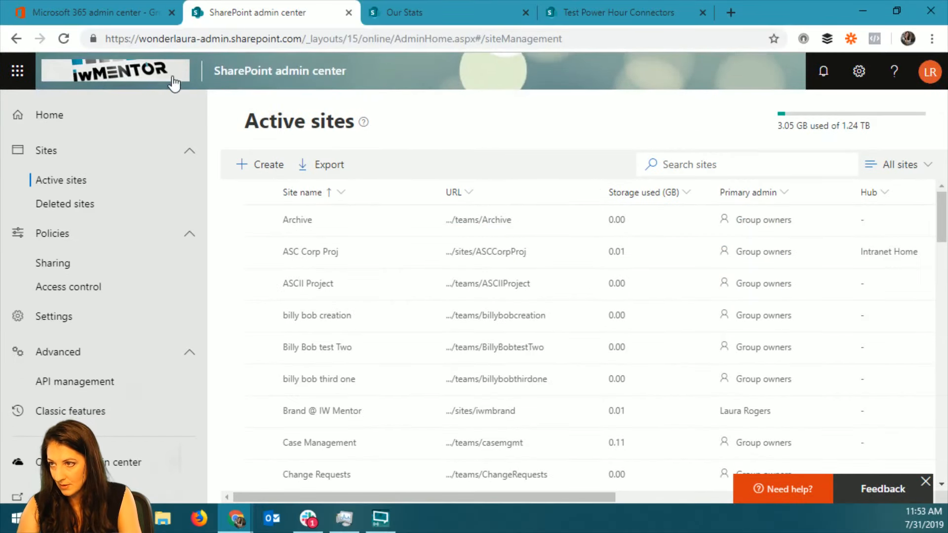
Go from the Our Stats page to the SharePoint start page, view its site creation options, and close them without creating a site.
{"action": "left_click", "coordinate": [437, 13]}
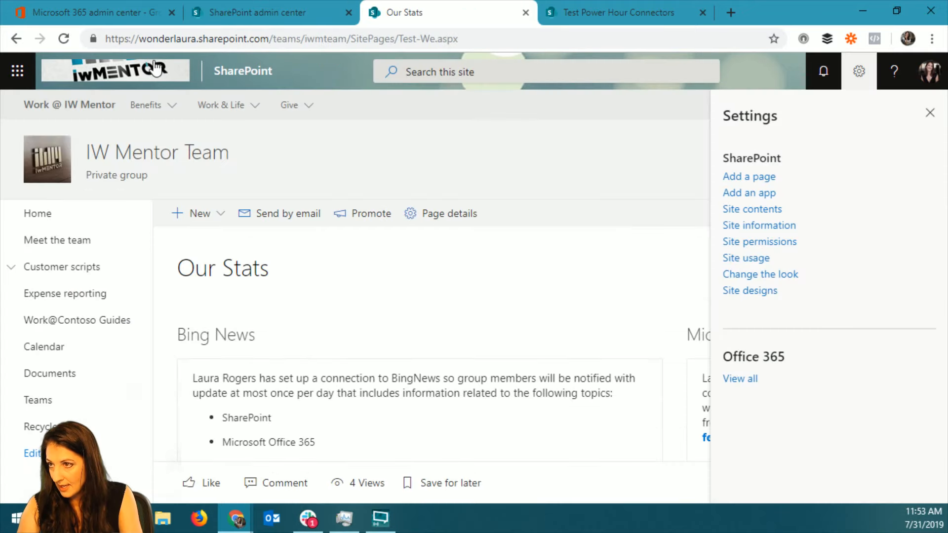
{"action": "left_click", "coordinate": [223, 75]}
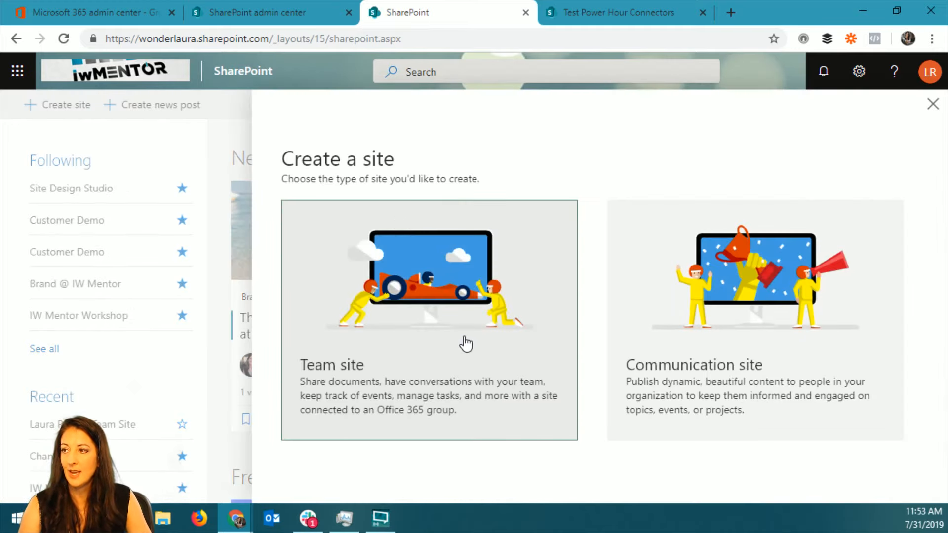
{"action": "left_click", "coordinate": [935, 108]}
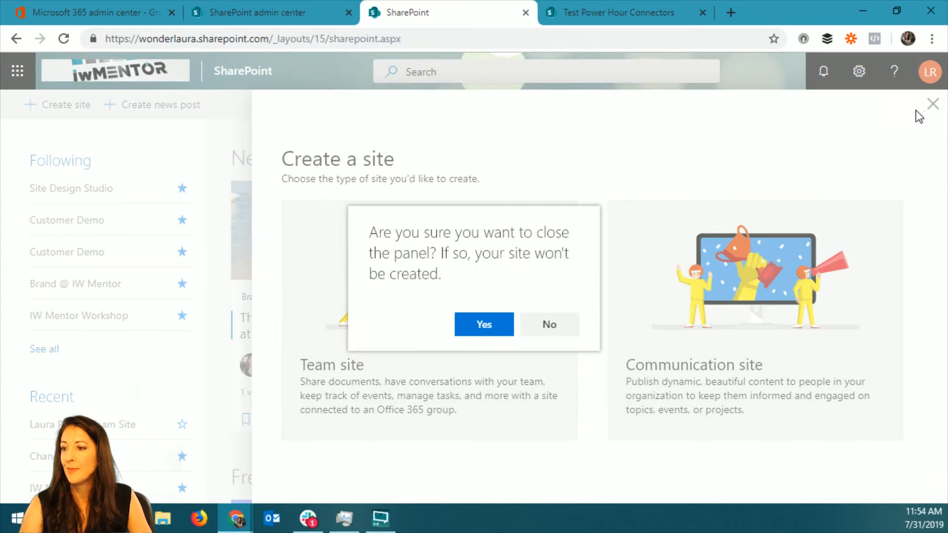
{"action": "left_click", "coordinate": [484, 324]}
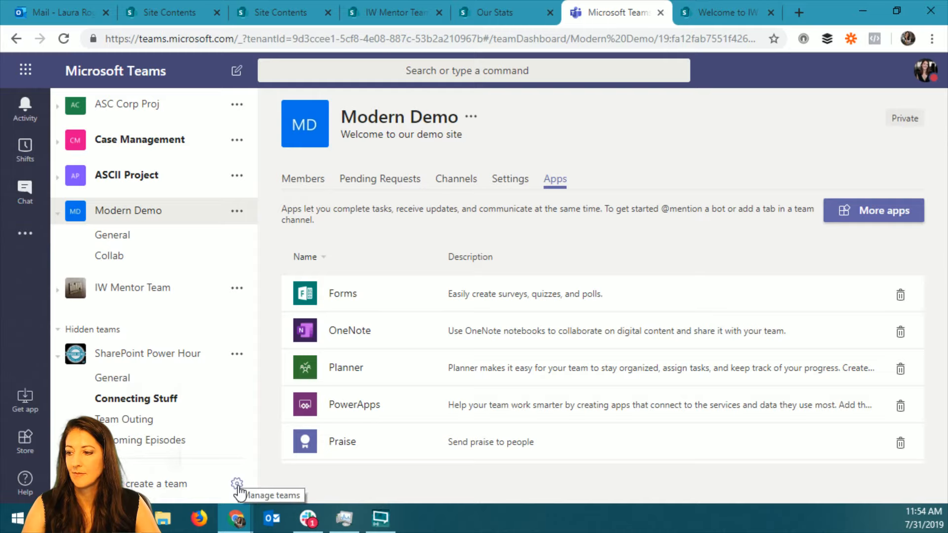
Switch to Microsoft Teams, view the options for creating a team, and close them without creating one.
{"action": "left_click", "coordinate": [164, 487]}
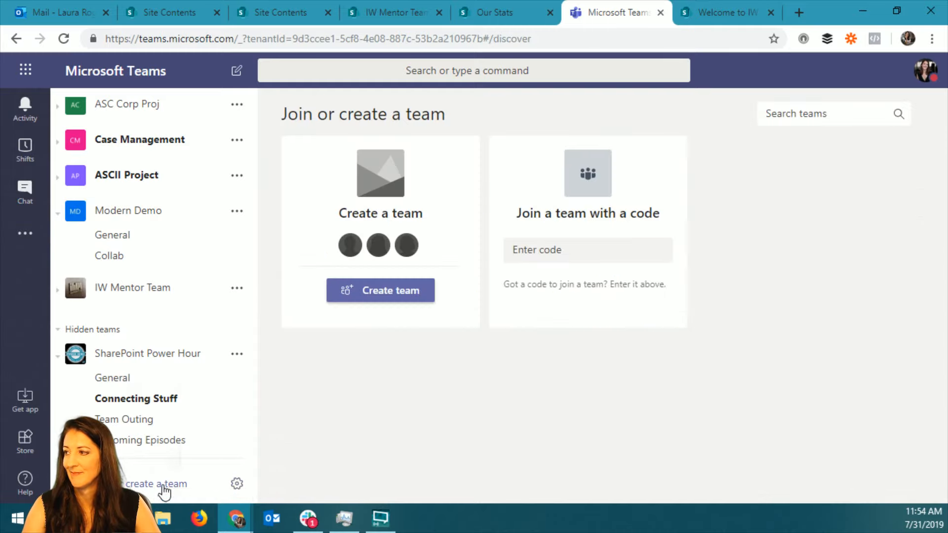
{"action": "left_click", "coordinate": [402, 293]}
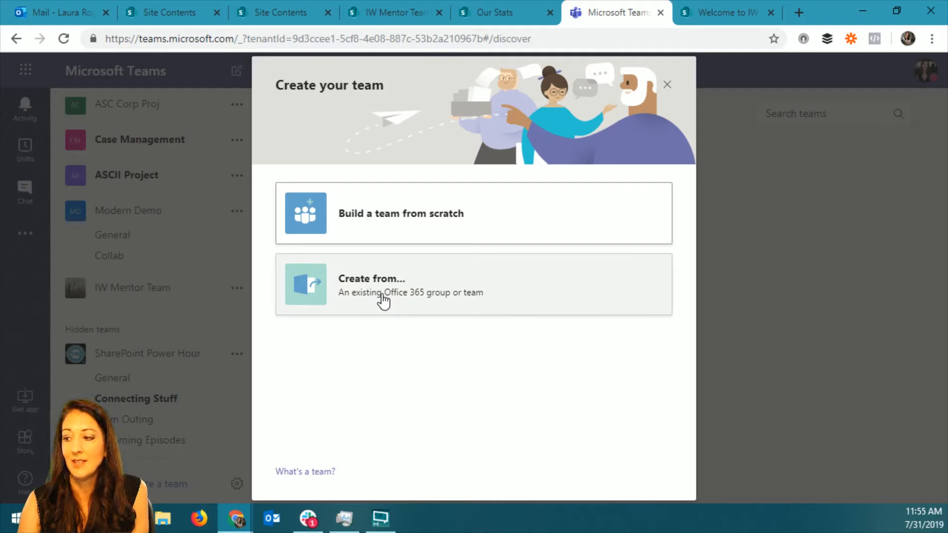
{"action": "left_click", "coordinate": [667, 85]}
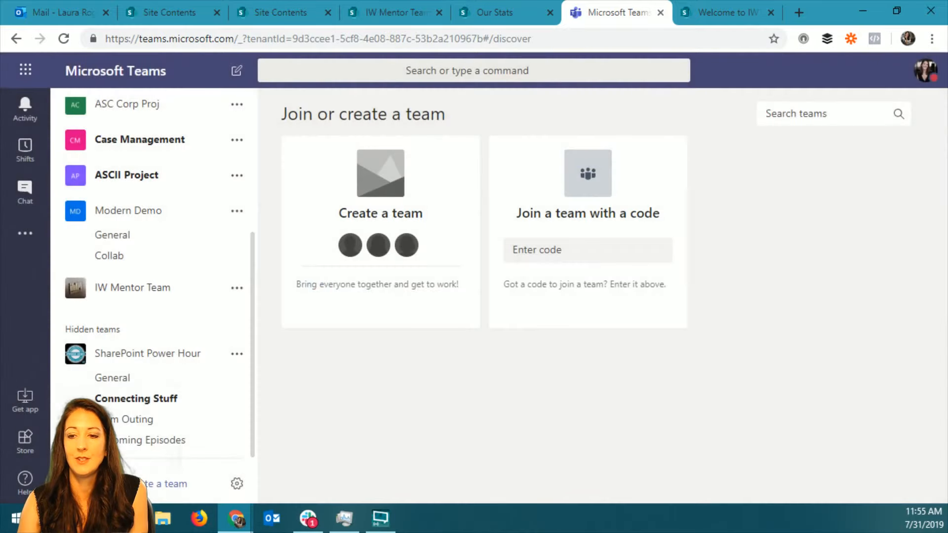
Switch to the SharePoint admin center and select the ASC Corp Proj site in the active sites list.
{"action": "key", "text": "alt+Tab"}
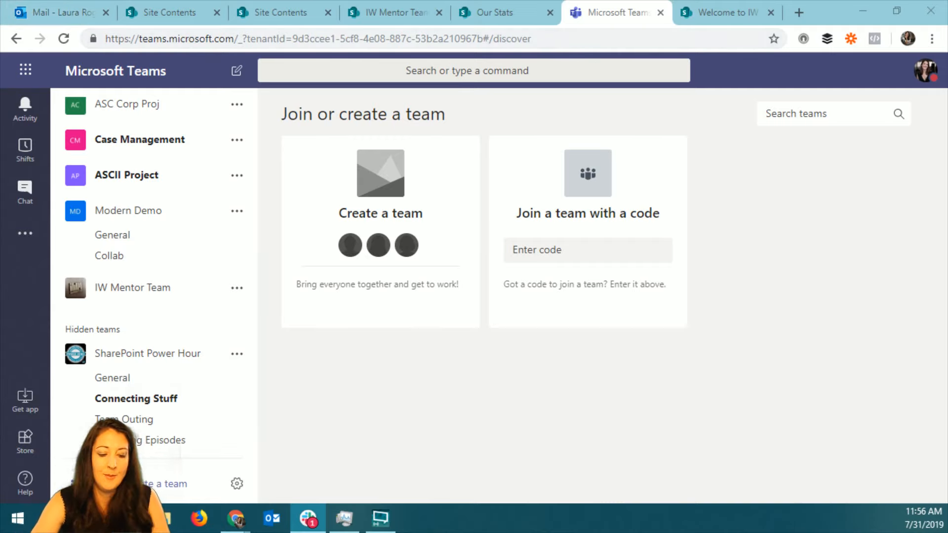
{"action": "key", "text": "alt+Tab"}
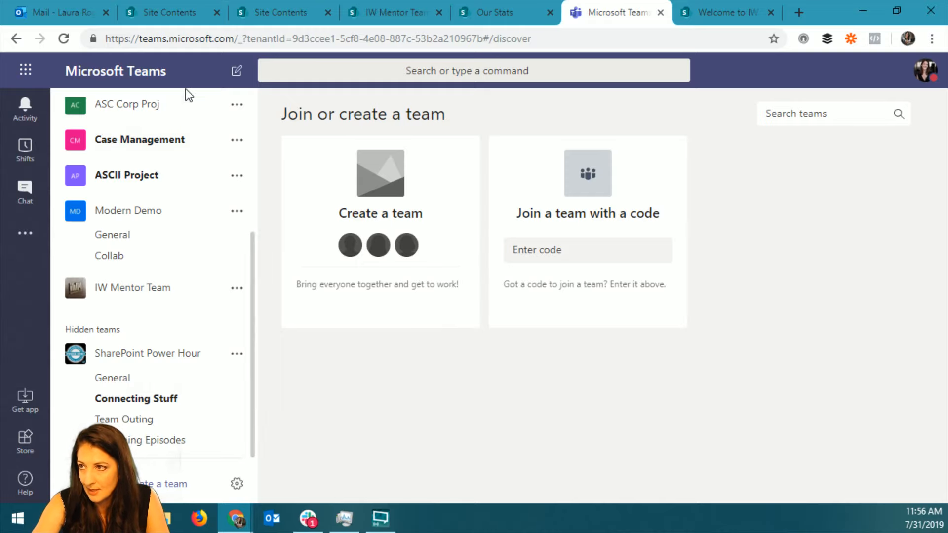
{"action": "key", "text": "alt+Tab"}
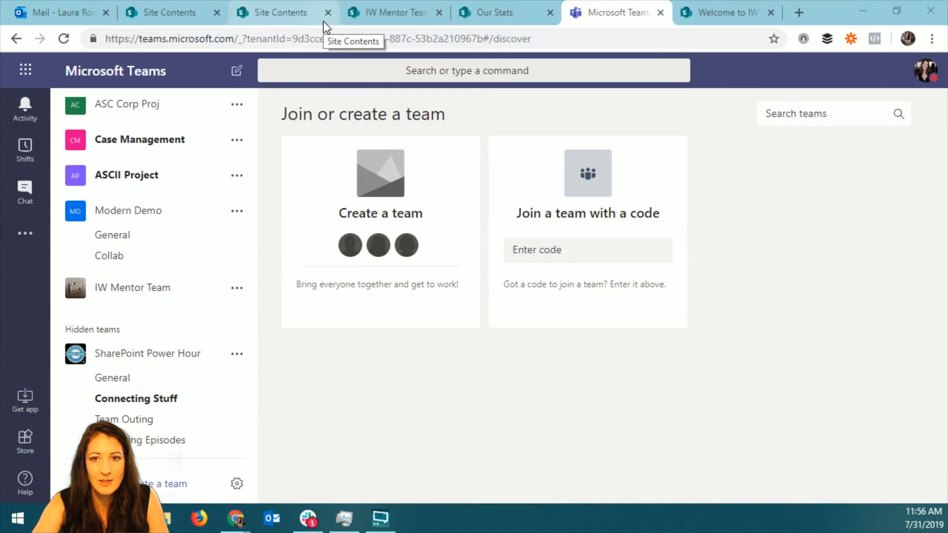
{"action": "key", "text": "alt+Tab"}
{"action": "left_click", "coordinate": [247, 12]}
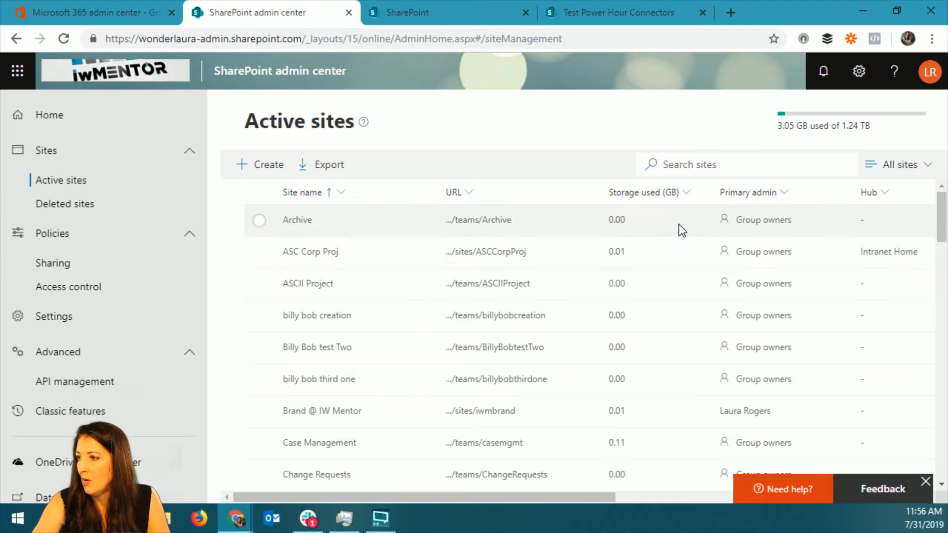
{"action": "left_click", "coordinate": [665, 256]}
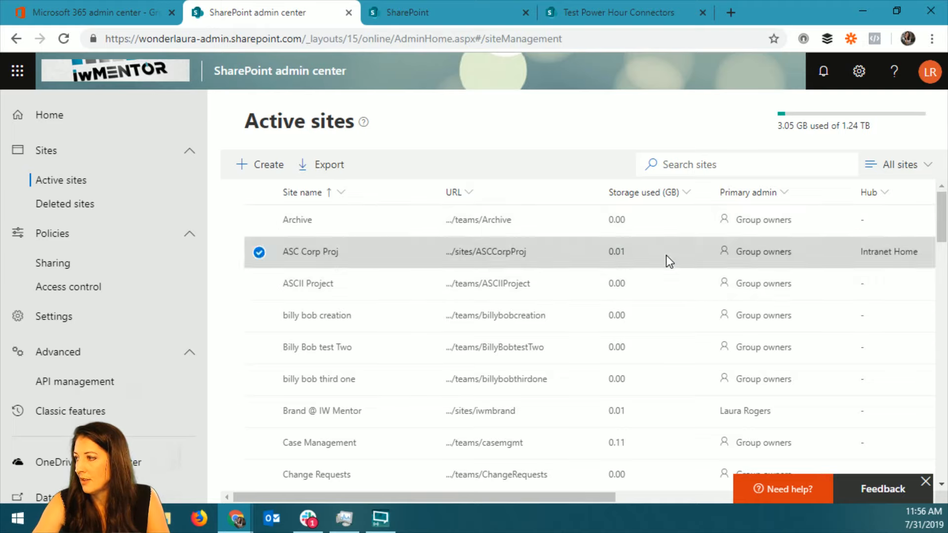
Show the Office 365 group sites view of the active sites list and look through the listed sites.
{"action": "left_click", "coordinate": [912, 168]}
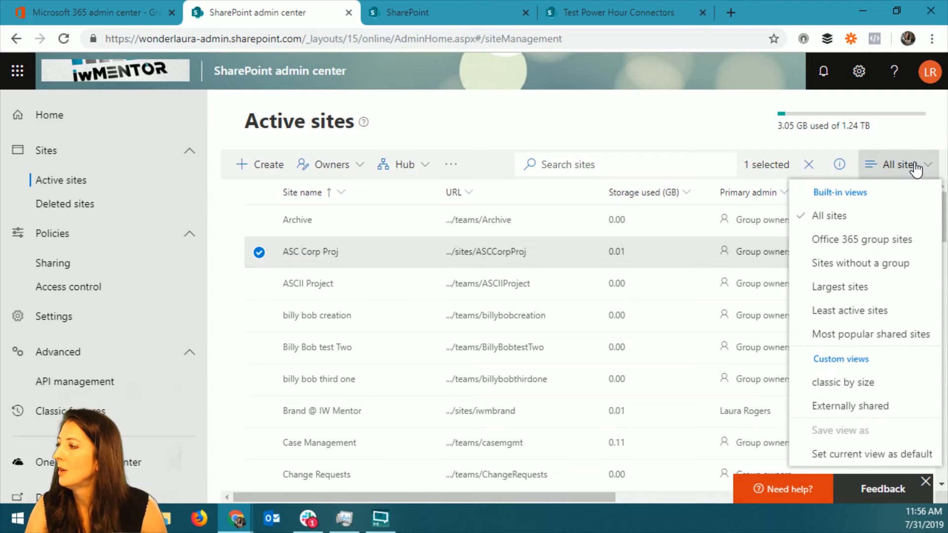
{"action": "left_click", "coordinate": [876, 250]}
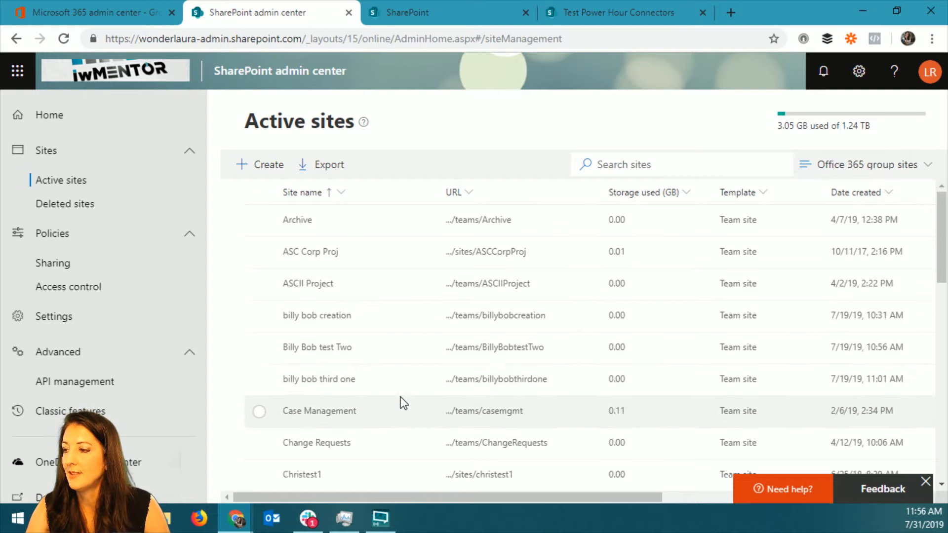
{"action": "scroll", "coordinate": [402, 401], "scroll_direction": "down", "scroll_amount": 6}
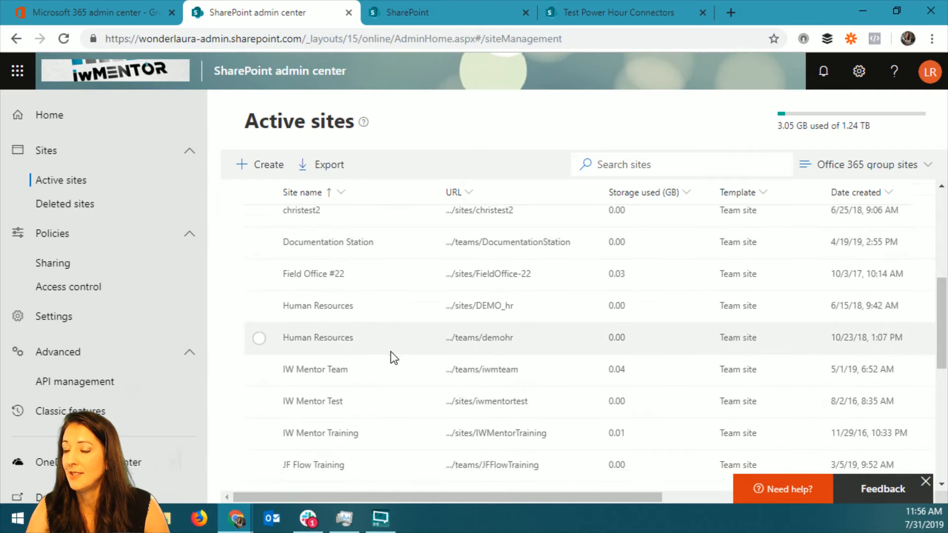
{"action": "scroll", "coordinate": [390, 353], "scroll_direction": "down", "scroll_amount": 3}
{"action": "scroll", "coordinate": [386, 329], "scroll_direction": "up", "scroll_amount": 2}
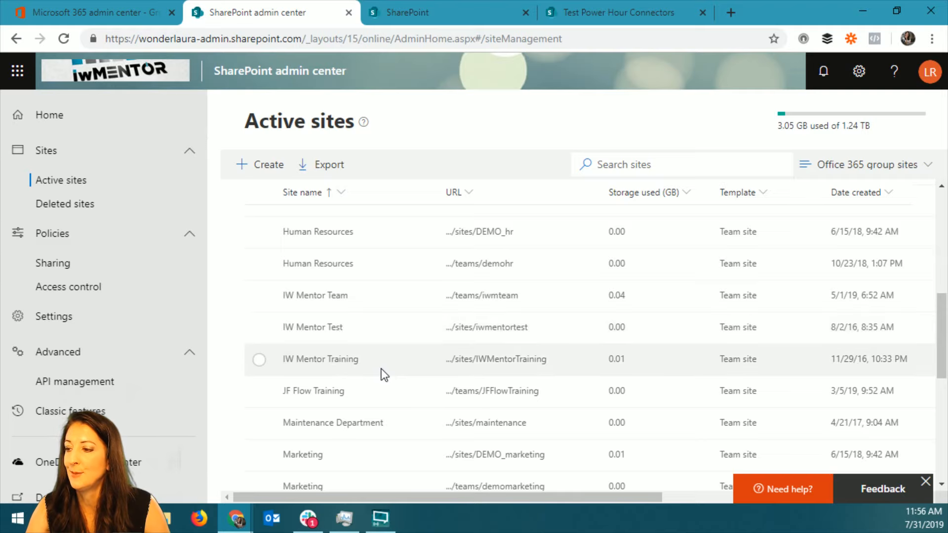
Select the IW Mentor Team site and review its details, including hub association, Office 365 group connection and external sharing.
{"action": "left_click", "coordinate": [572, 304]}
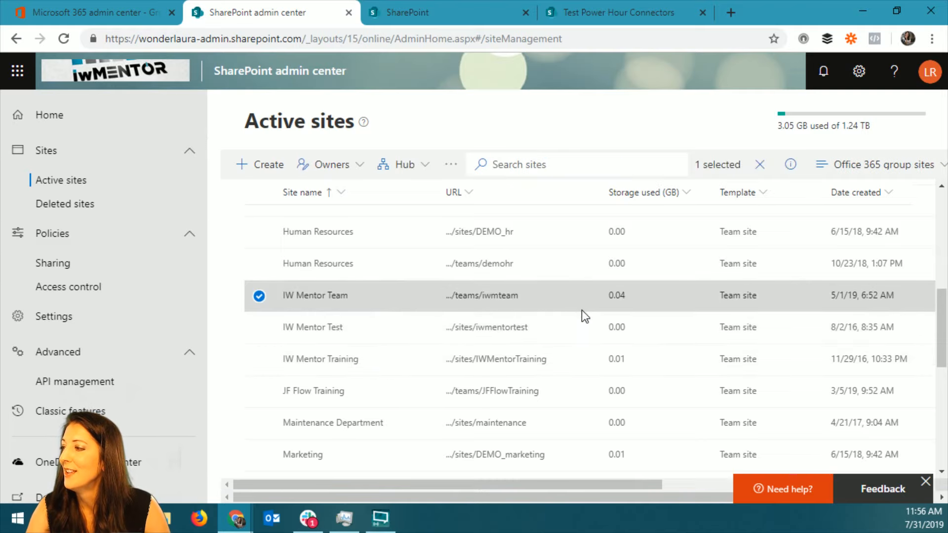
{"action": "left_click_drag", "start_coordinate": [593, 485], "coordinate": [853, 500]}
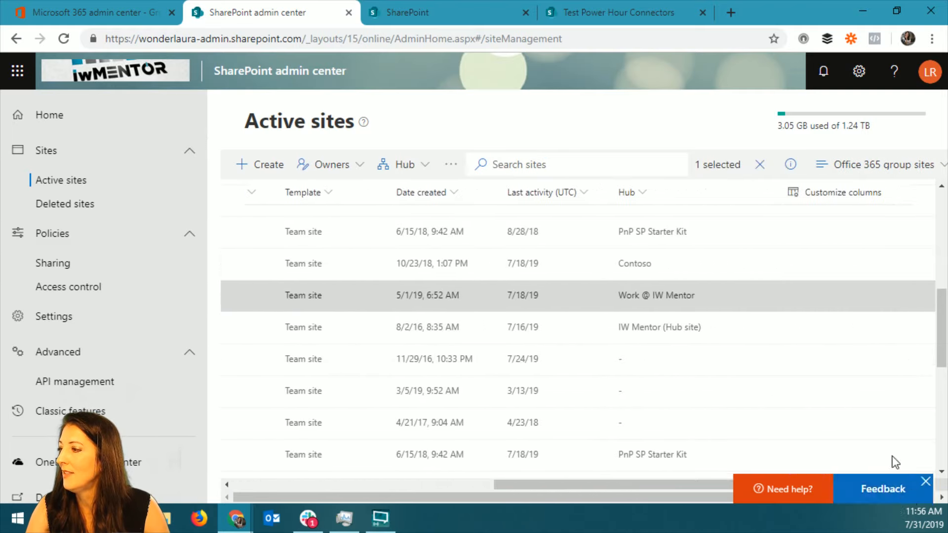
{"action": "left_click", "coordinate": [791, 165]}
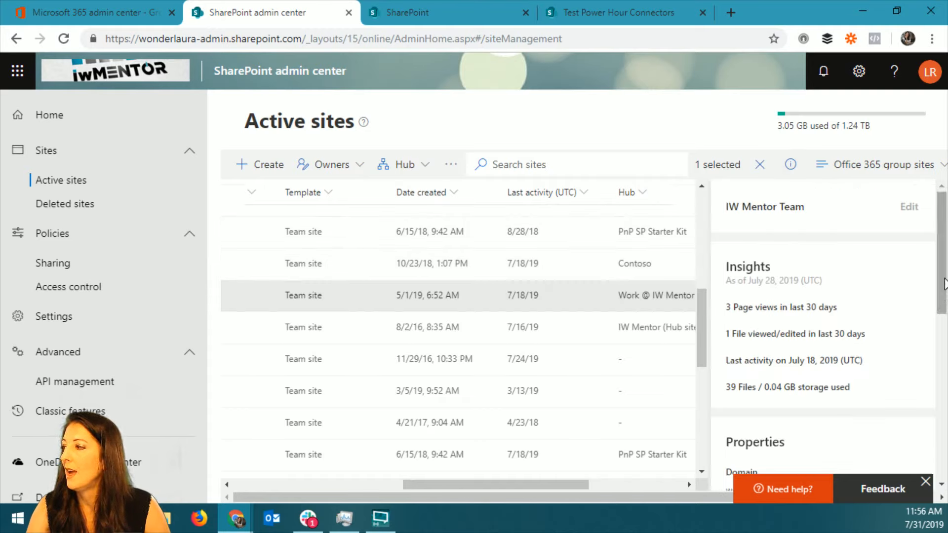
{"action": "scroll", "coordinate": [944, 284], "scroll_direction": "down", "scroll_amount": 3}
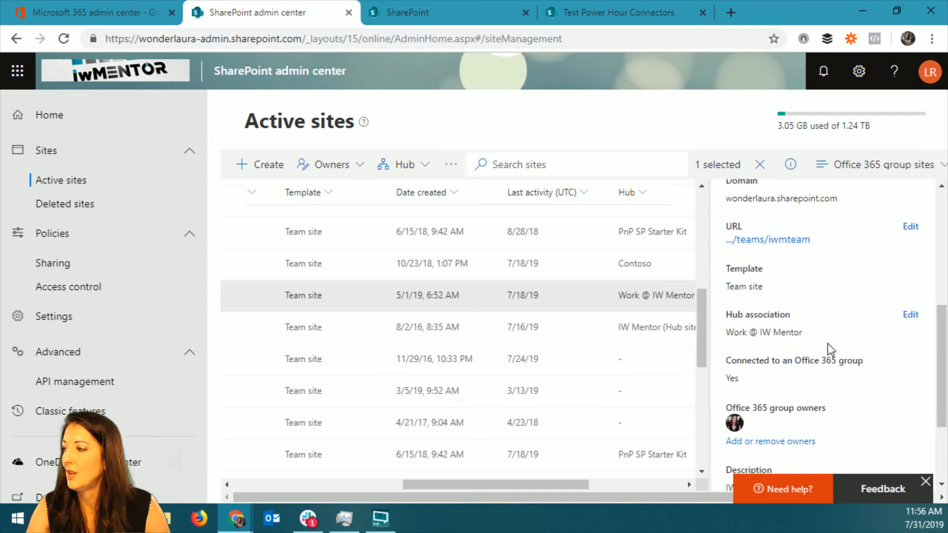
{"action": "scroll", "coordinate": [832, 362], "scroll_direction": "down", "scroll_amount": 2}
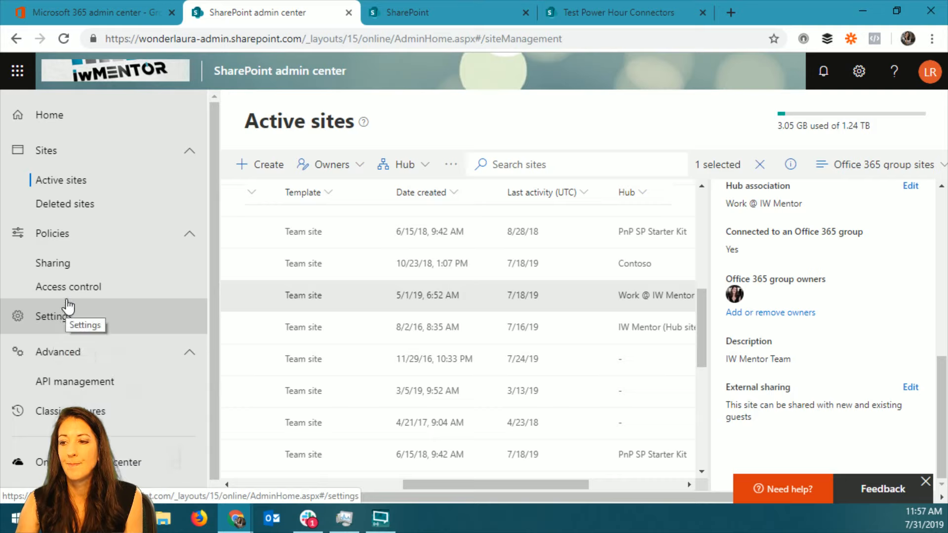
View the SharePoint admin center's Settings page and look through the Services & add-ins list in the Microsoft 365 admin center.
{"action": "scroll", "coordinate": [167, 365], "scroll_direction": "down", "scroll_amount": 1}
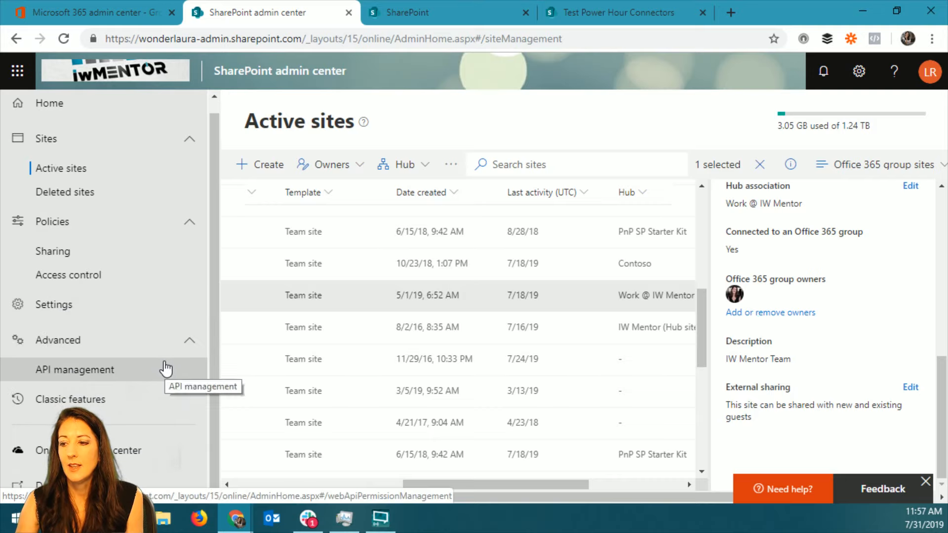
{"action": "left_click", "coordinate": [52, 310]}
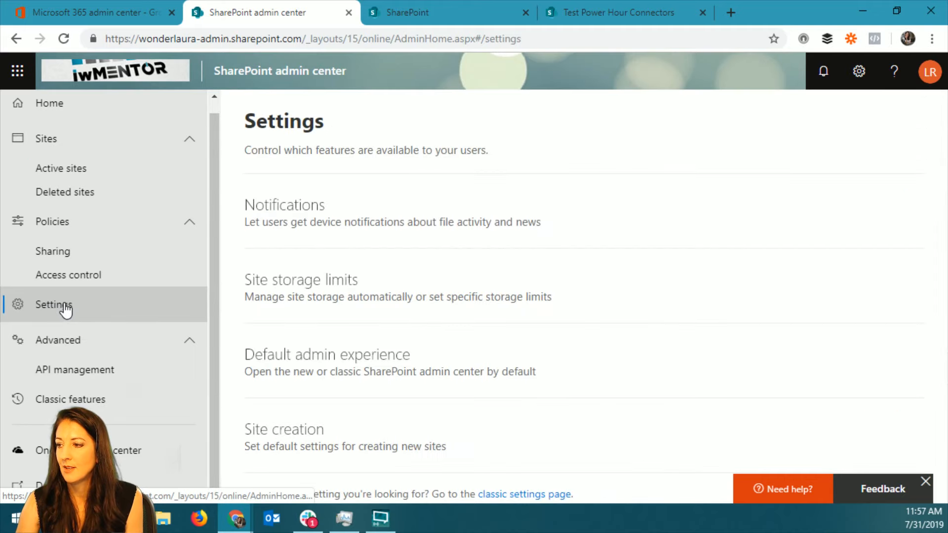
{"action": "left_click", "coordinate": [84, 10]}
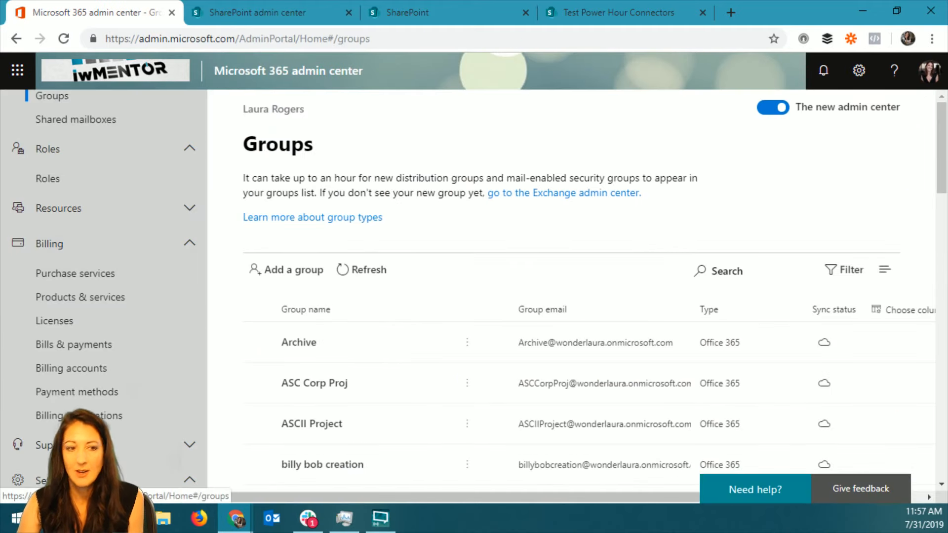
{"action": "key", "text": "alt+Tab"}
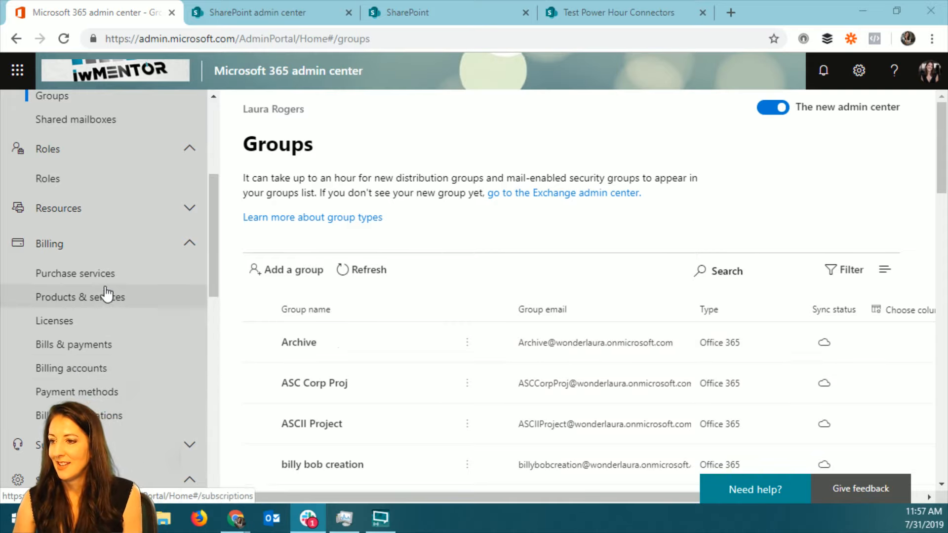
{"action": "scroll", "coordinate": [97, 416], "scroll_direction": "down", "scroll_amount": 3}
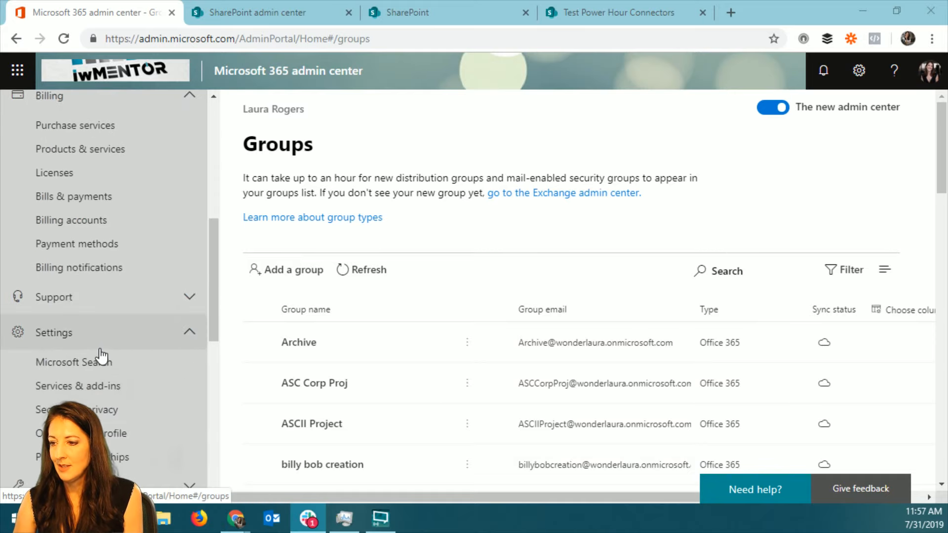
{"action": "left_click", "coordinate": [121, 388]}
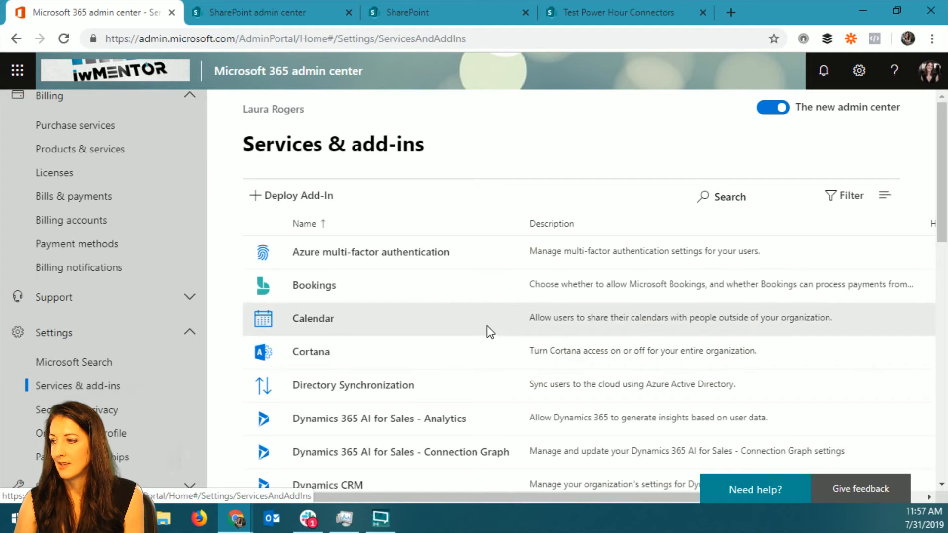
{"action": "scroll", "coordinate": [486, 326], "scroll_direction": "down", "scroll_amount": 6}
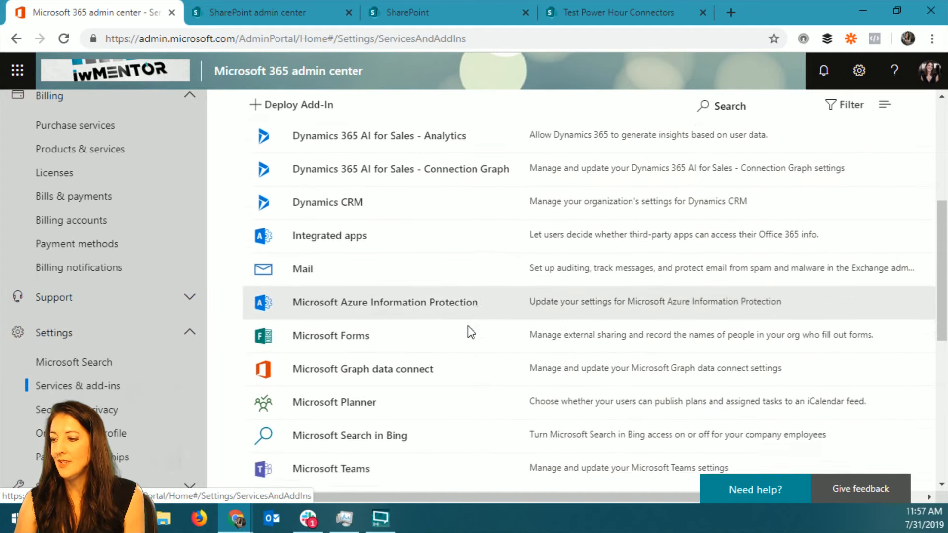
{"action": "scroll", "coordinate": [435, 334], "scroll_direction": "down", "scroll_amount": 3}
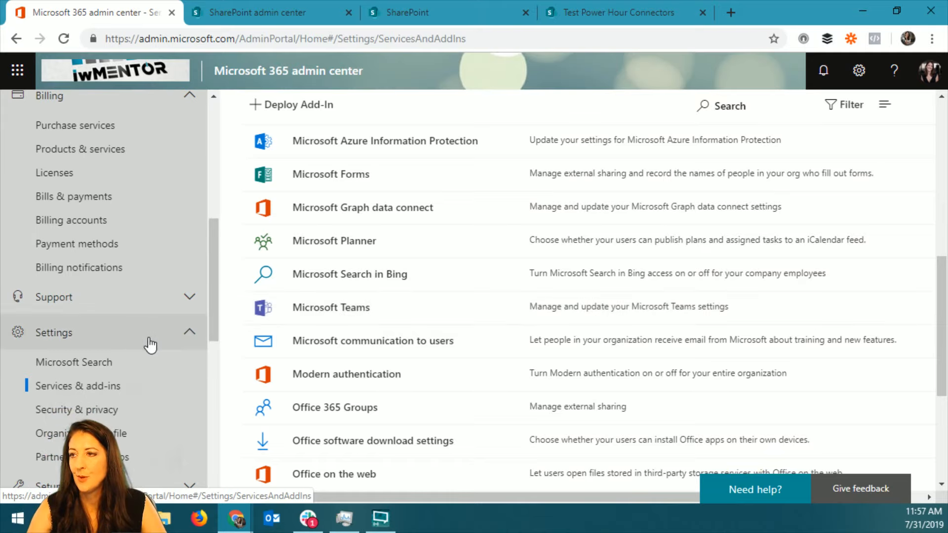
Open the Microsoft Teams admin center from the Microsoft 365 admin center.
{"action": "scroll", "coordinate": [131, 447], "scroll_direction": "down", "scroll_amount": 10}
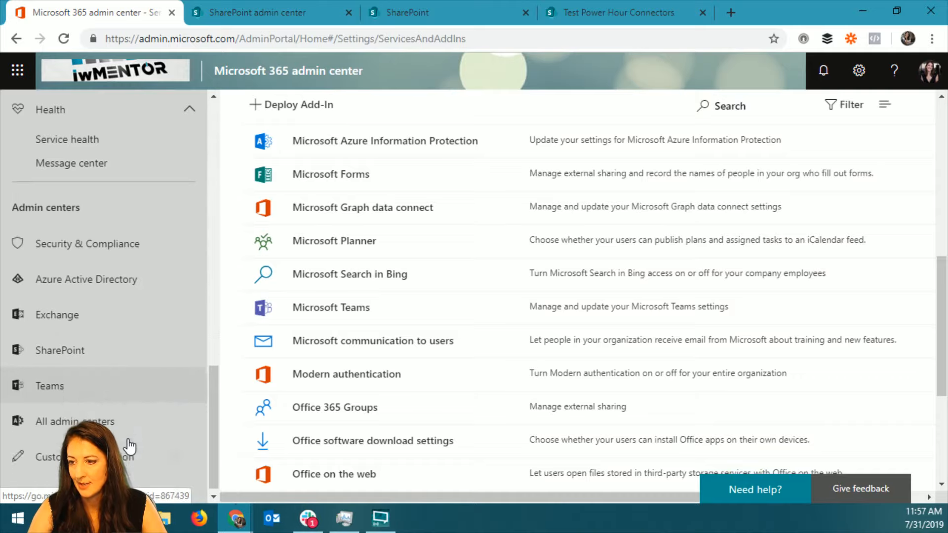
{"action": "left_click", "coordinate": [46, 378]}
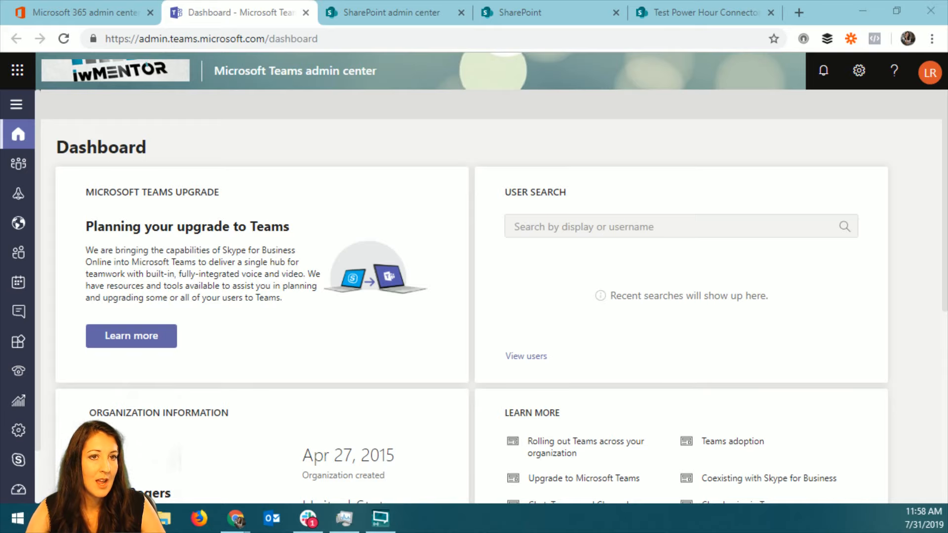
Switch to Microsoft Edge and read the Tech Community reply on the difference between an app and a connector in Teams.
{"action": "left_click_drag", "start_coordinate": [0, 10], "coordinate": [531, 1]}
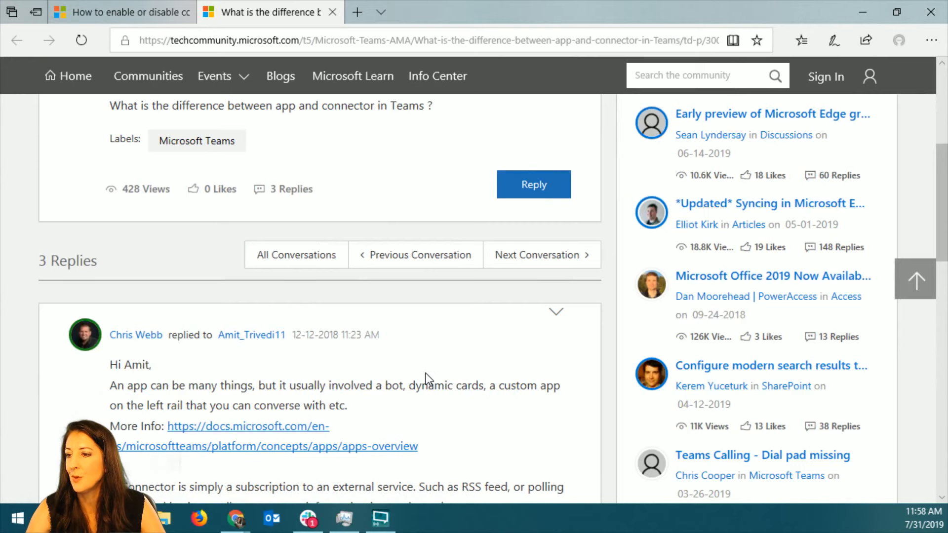
{"action": "scroll", "coordinate": [428, 379], "scroll_direction": "down", "scroll_amount": 1}
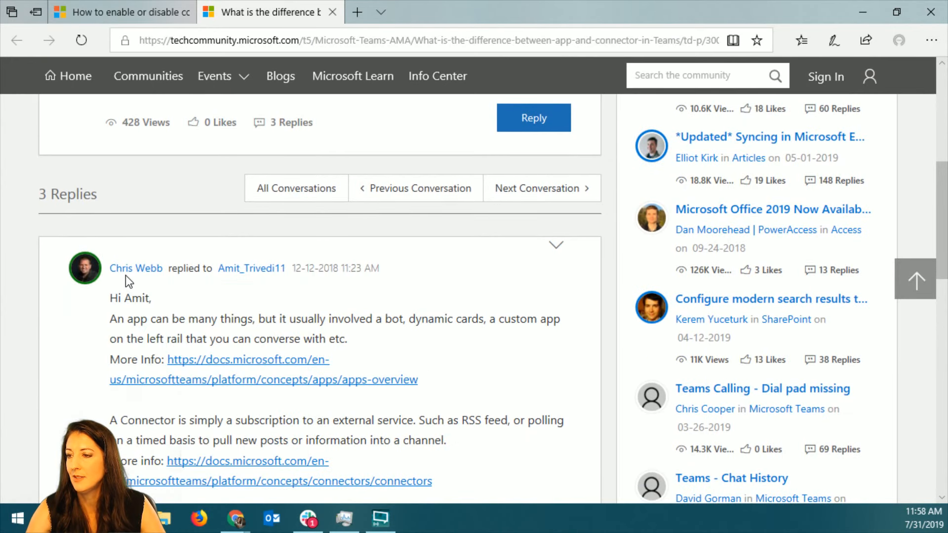
{"action": "scroll", "coordinate": [506, 326], "scroll_direction": "down", "scroll_amount": 1}
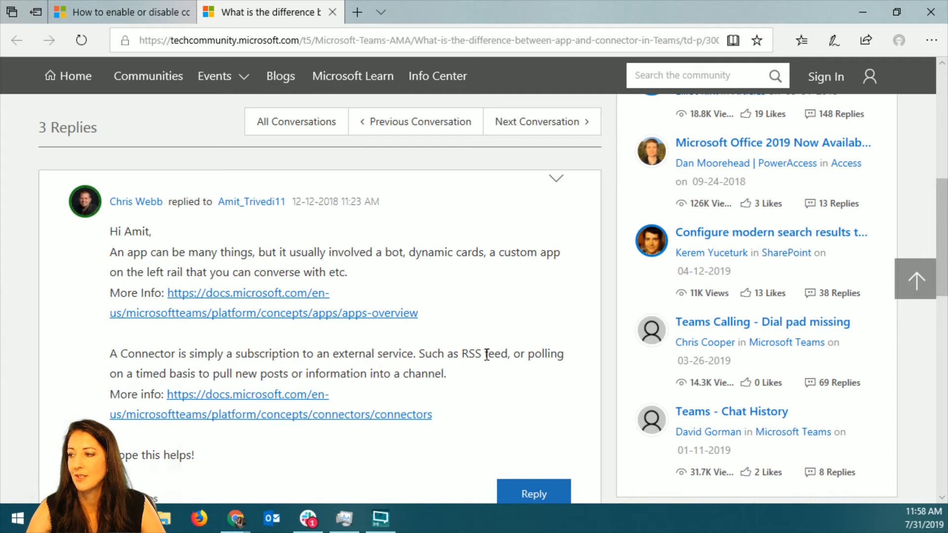
{"action": "left_click_drag", "start_coordinate": [135, 374], "coordinate": [197, 374]}
{"action": "left_click", "coordinate": [154, 379]}
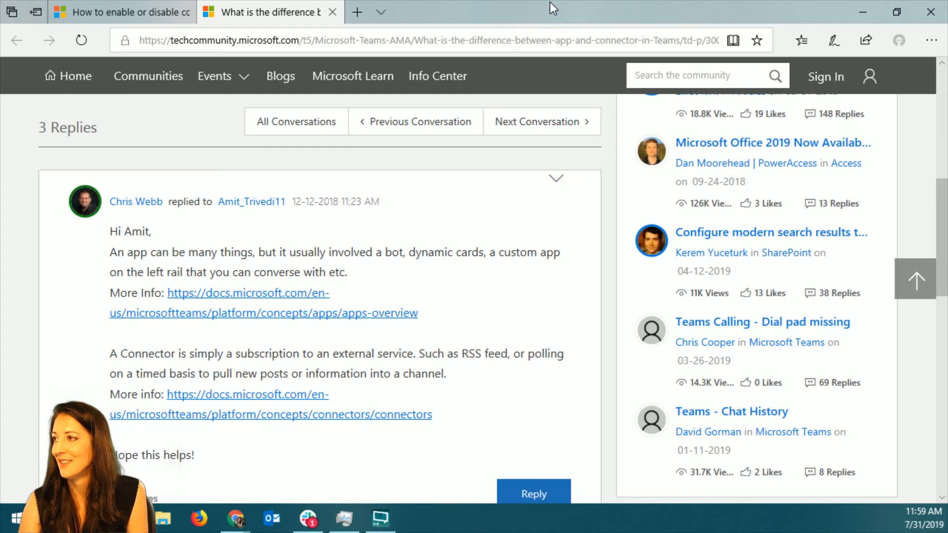
Return to the Microsoft Teams admin center and open the permission policies for Teams apps.
{"action": "left_click", "coordinate": [863, 12]}
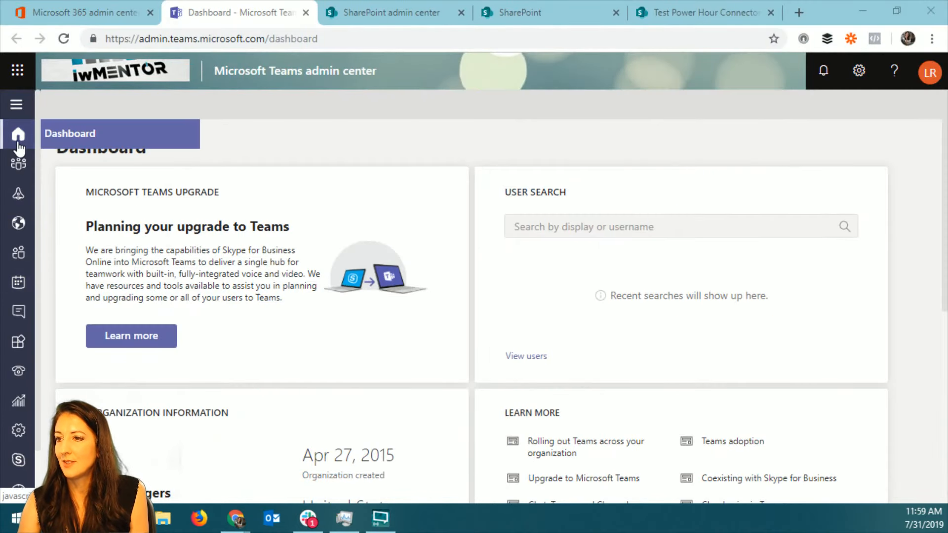
{"action": "left_click", "coordinate": [17, 70]}
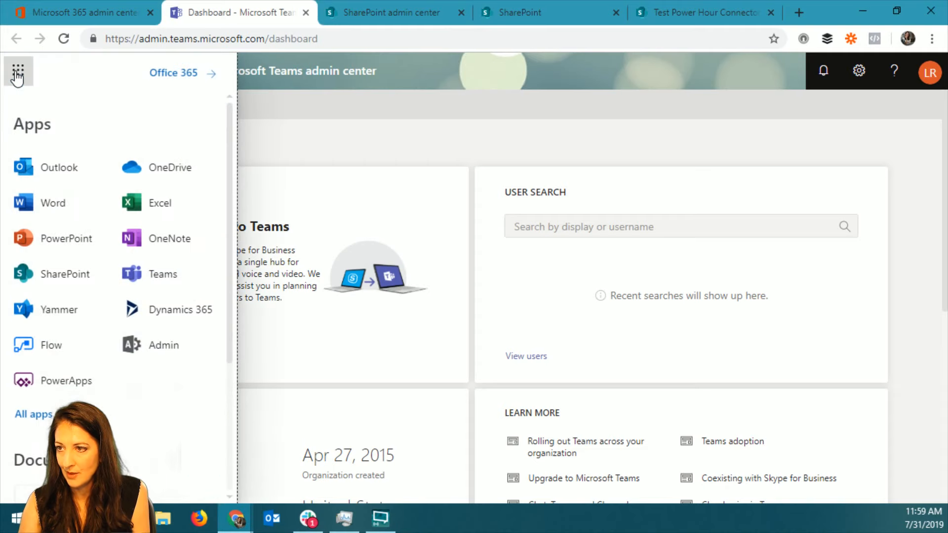
{"action": "left_click", "coordinate": [17, 70]}
{"action": "left_click", "coordinate": [16, 102]}
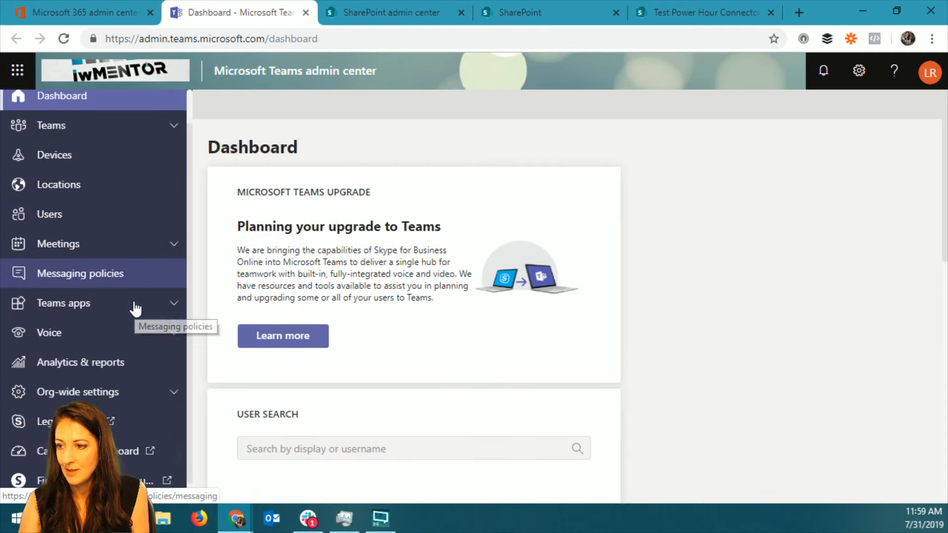
{"action": "scroll", "coordinate": [131, 307], "scroll_direction": "down", "scroll_amount": 1}
{"action": "left_click", "coordinate": [171, 286]}
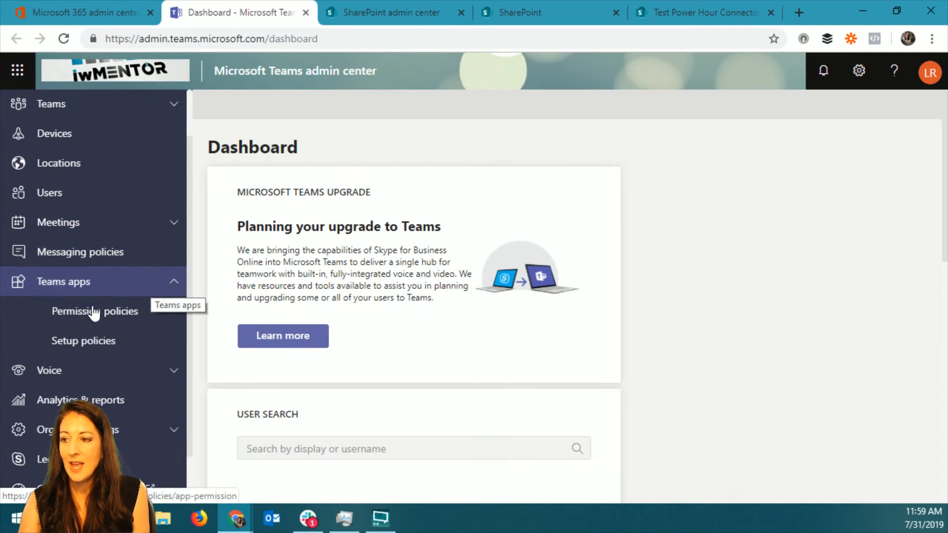
{"action": "left_click", "coordinate": [73, 311]}
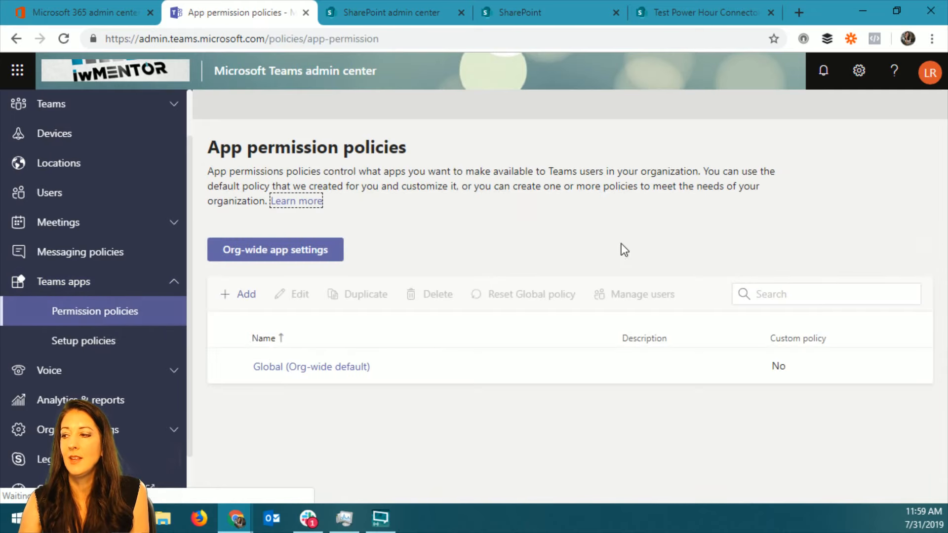
Open the Global app permission policy and view the choices for Microsoft, third party and tenant apps without changing them.
{"action": "left_click", "coordinate": [336, 371]}
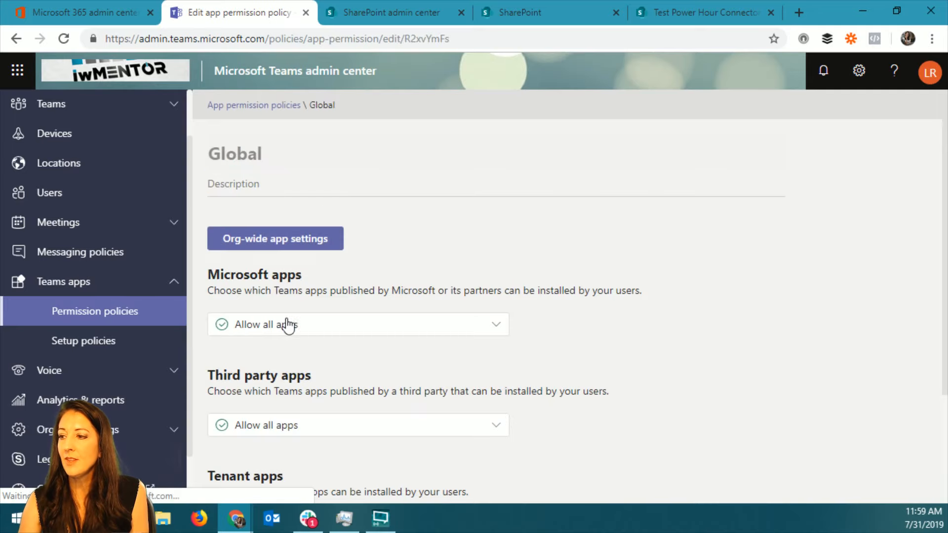
{"action": "left_click", "coordinate": [408, 327]}
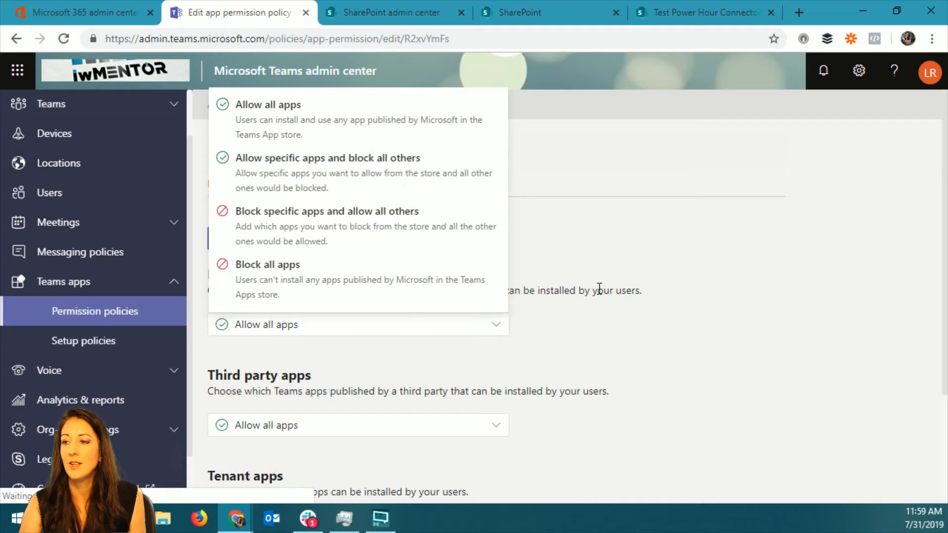
{"action": "left_click", "coordinate": [605, 344]}
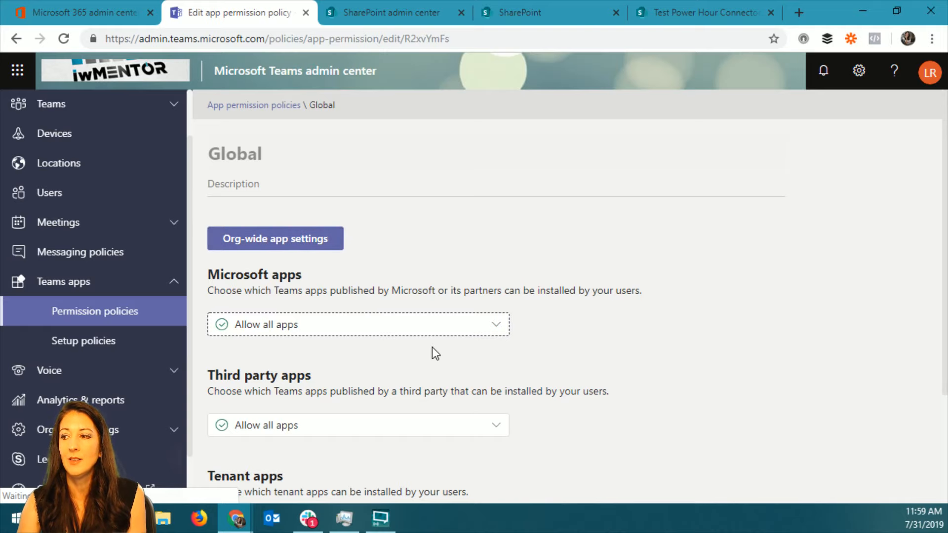
{"action": "scroll", "coordinate": [431, 347], "scroll_direction": "down", "scroll_amount": 3}
{"action": "left_click", "coordinate": [313, 279]}
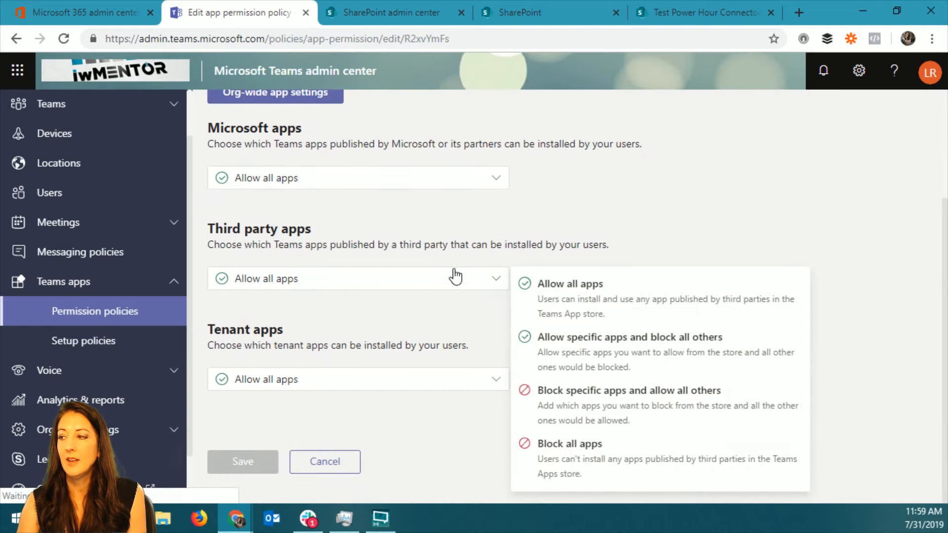
{"action": "left_click", "coordinate": [340, 379]}
{"action": "left_click", "coordinate": [340, 380]}
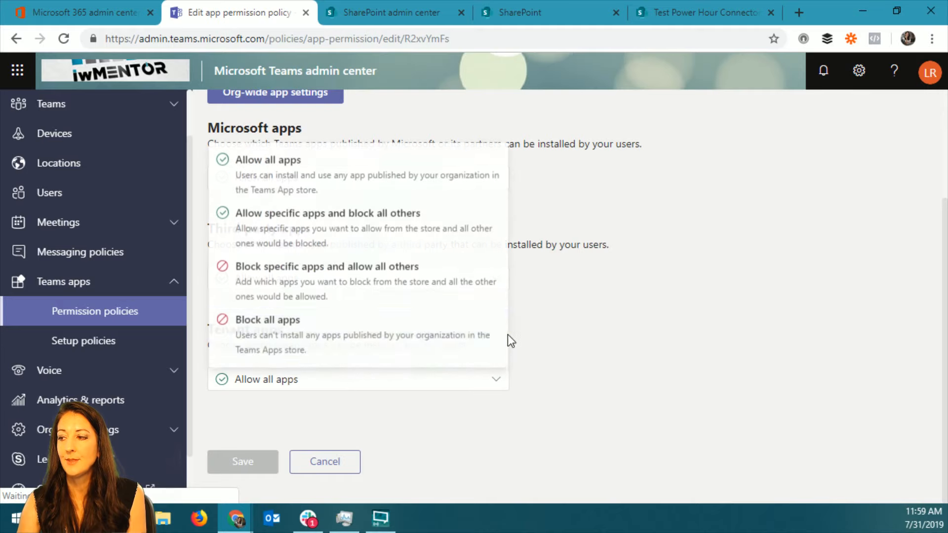
{"action": "left_click", "coordinate": [613, 308]}
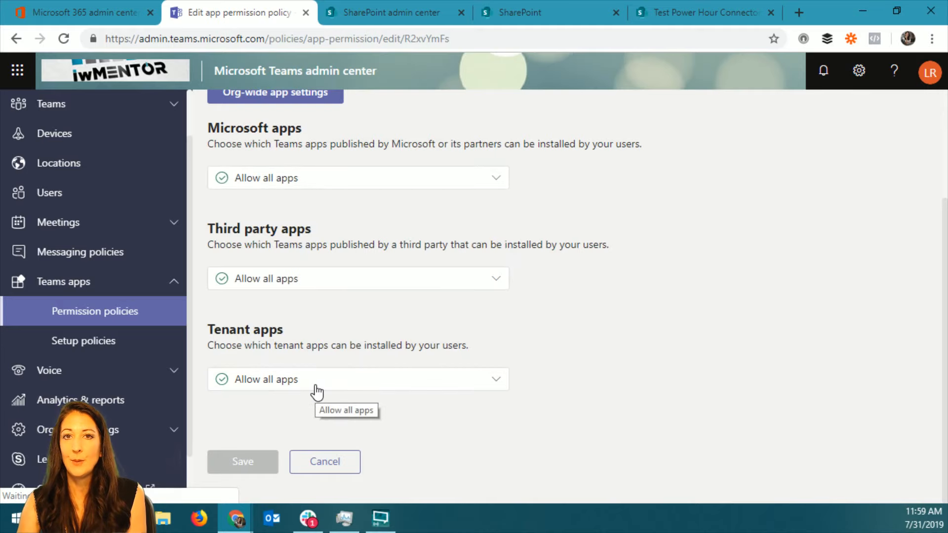
View the app permission policies list and the app setup policies, and switch back to Microsoft Teams.
{"action": "left_click", "coordinate": [99, 312]}
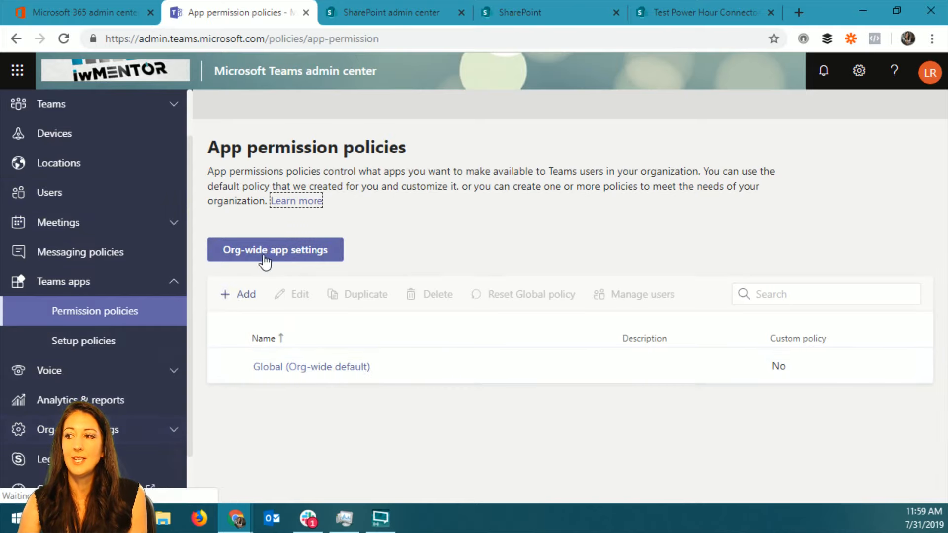
{"action": "left_click", "coordinate": [247, 296]}
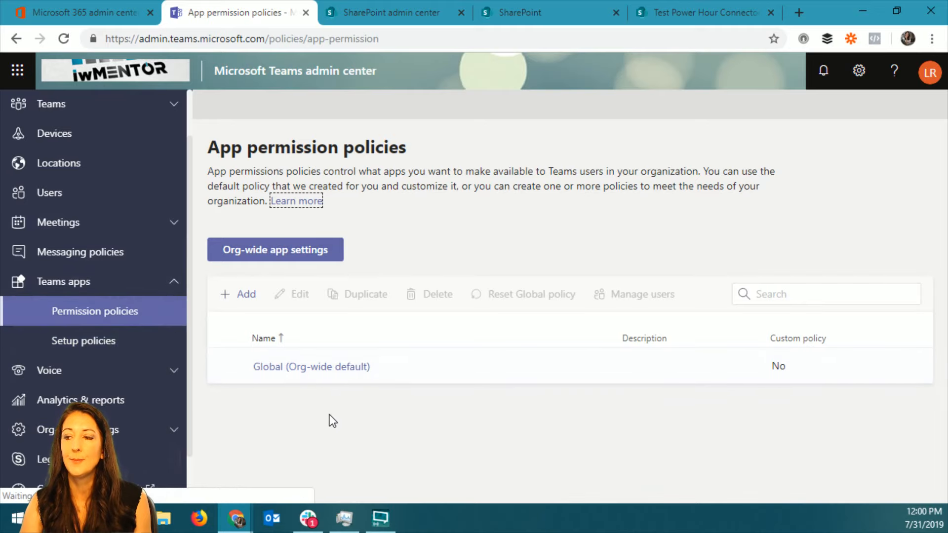
{"action": "left_click", "coordinate": [84, 345]}
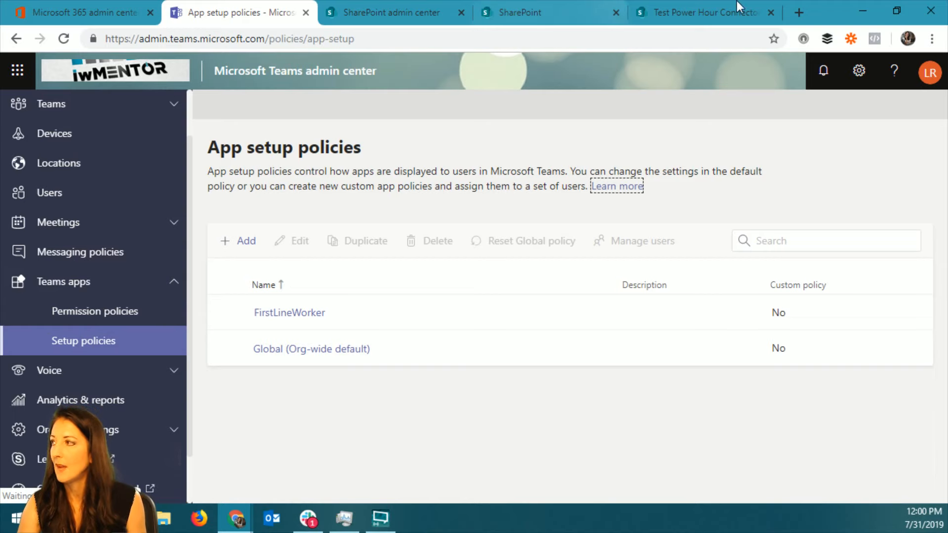
{"action": "left_click", "coordinate": [872, 12]}
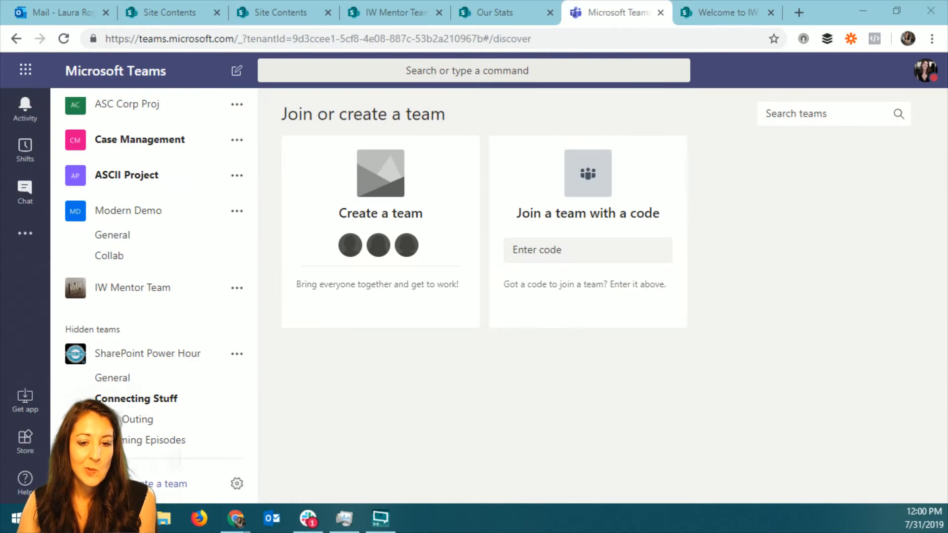